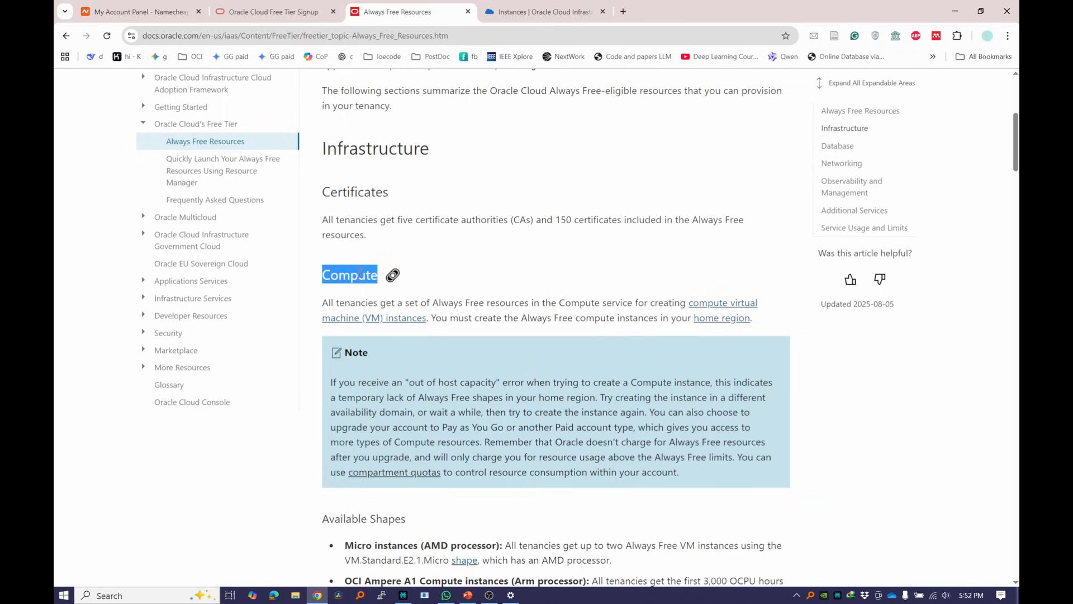
Step: Examine the Always Free limits for Ampere A1 compute shapes, block volume storage and virtual cloud networks in the documentation
scroll(664, 314, down, 5)
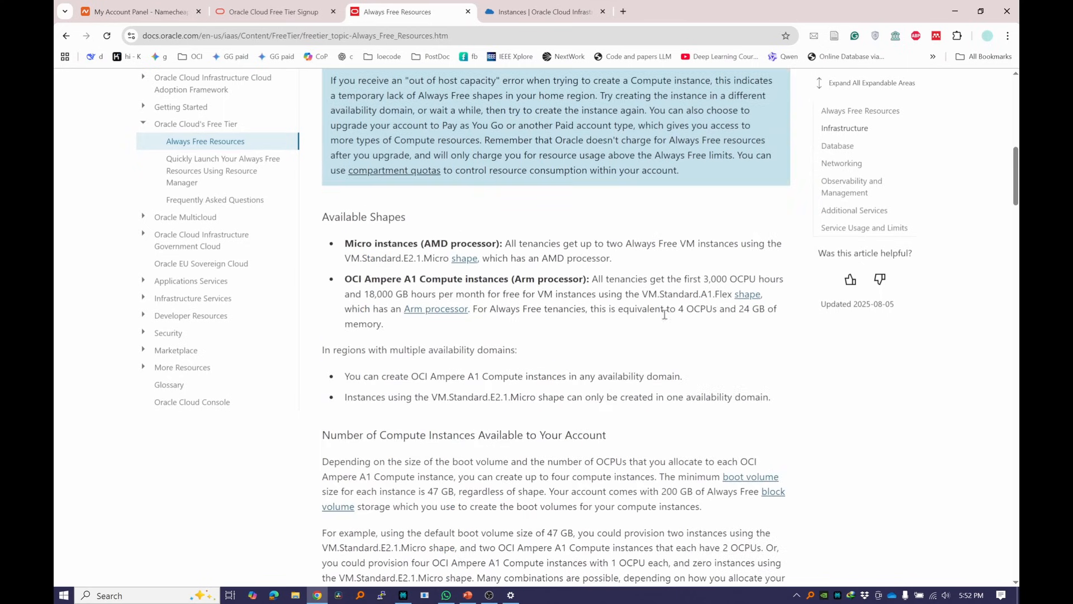
drag(680, 310, 774, 309)
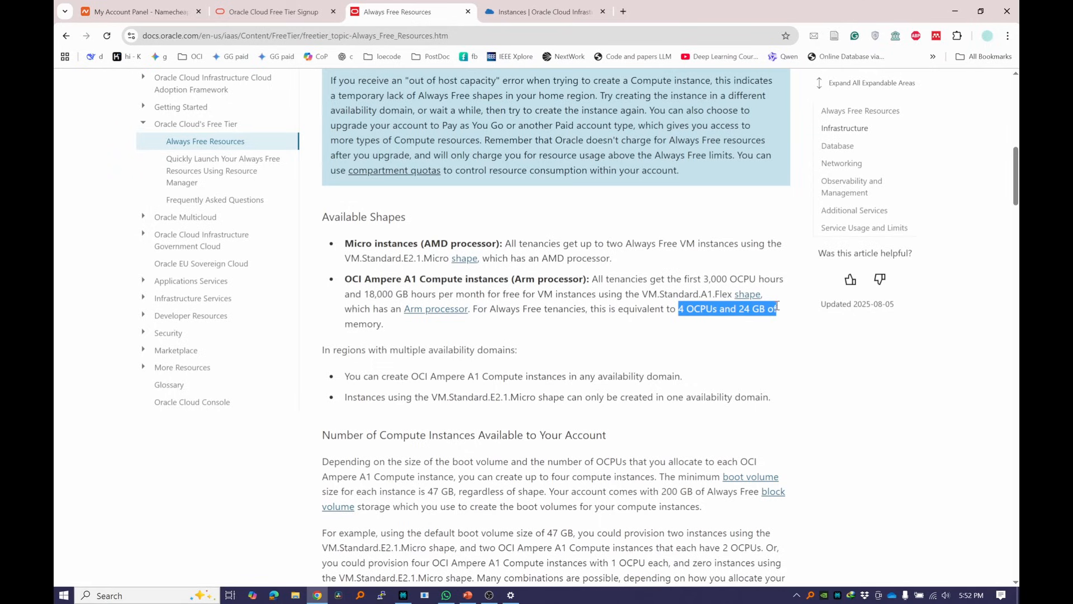
scroll(462, 279, down, 12)
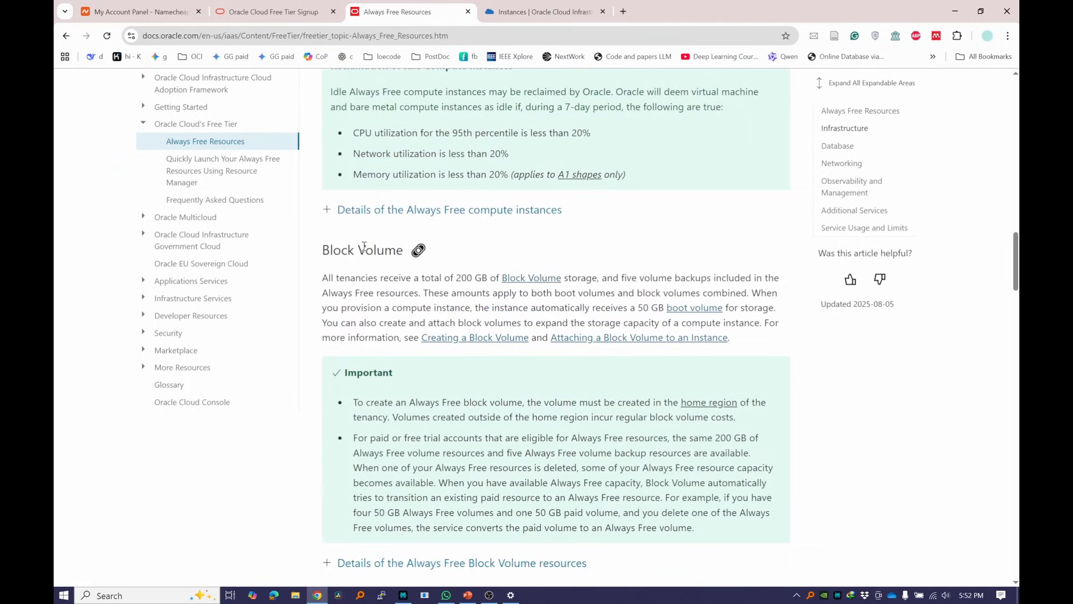
double_click(404, 250)
drag(447, 277, 484, 302)
scroll(424, 320, down, 7)
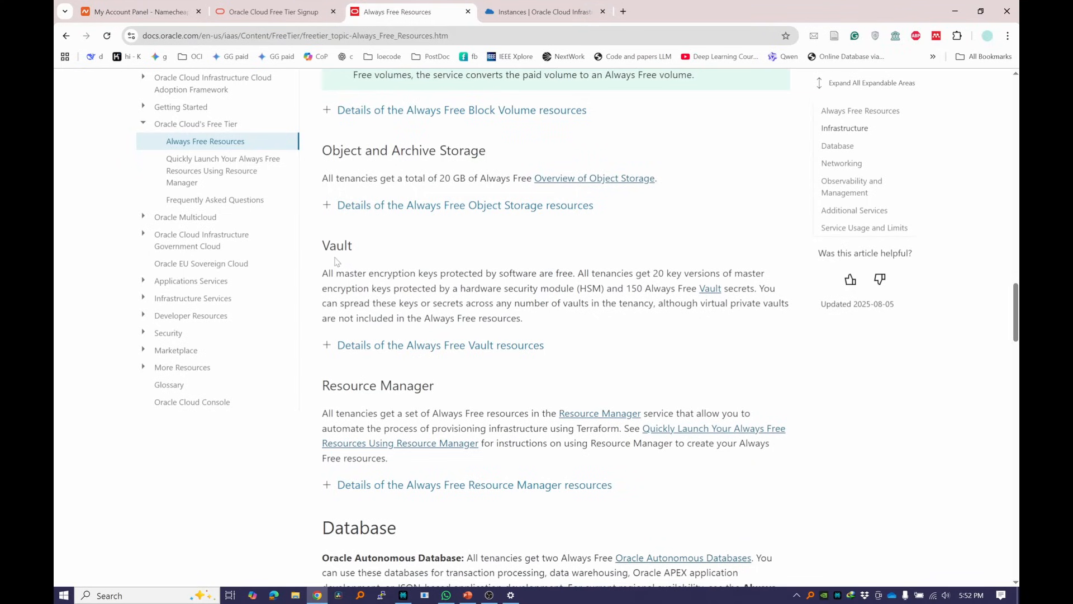
scroll(336, 261, down, 12)
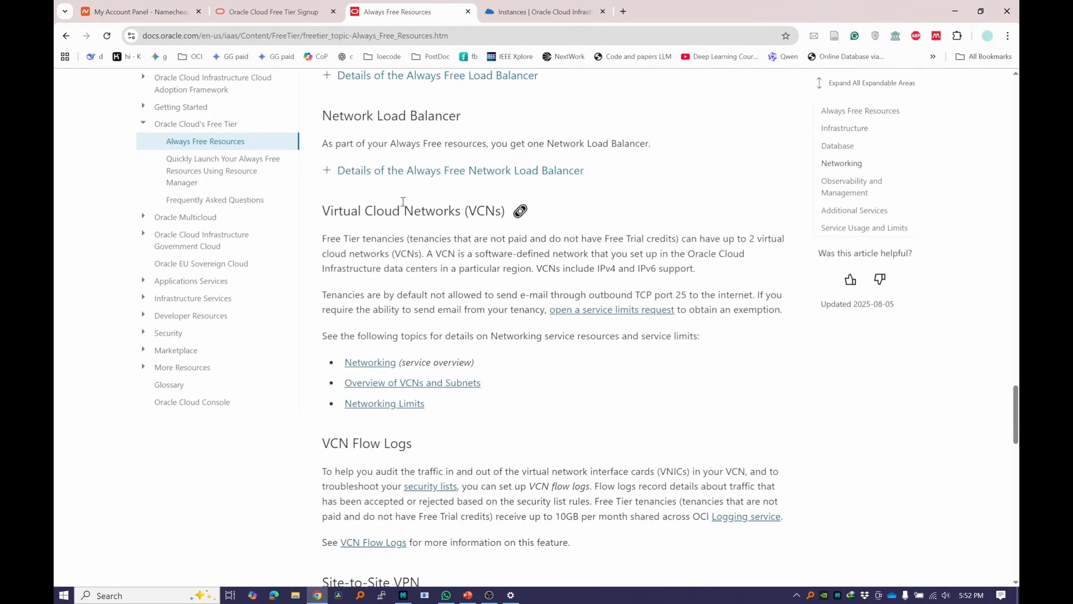
drag(750, 239, 427, 255)
scroll(492, 314, up, 20)
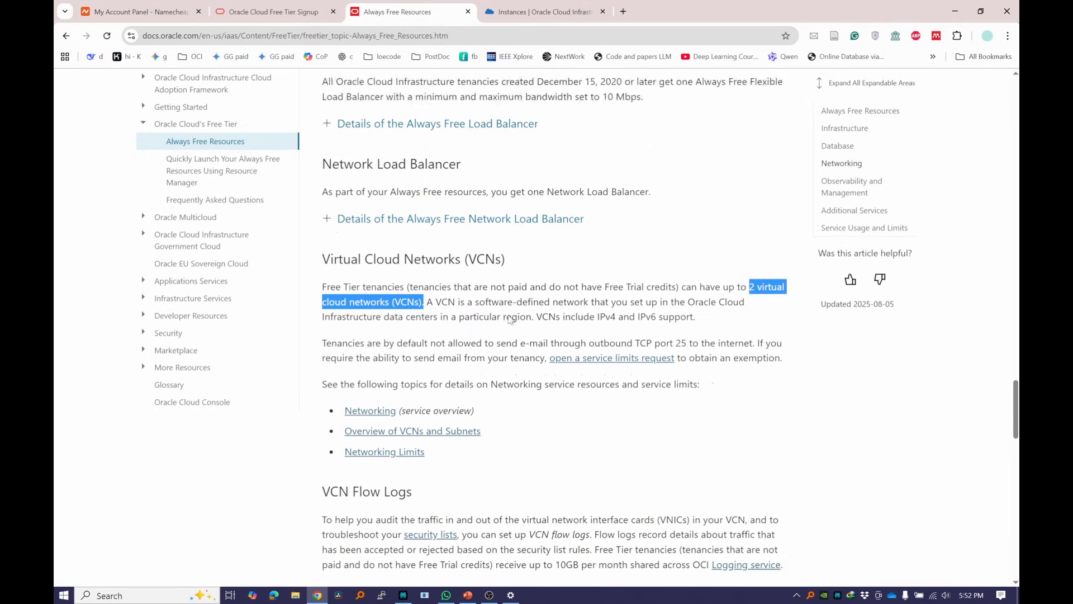
scroll(512, 319, up, 6)
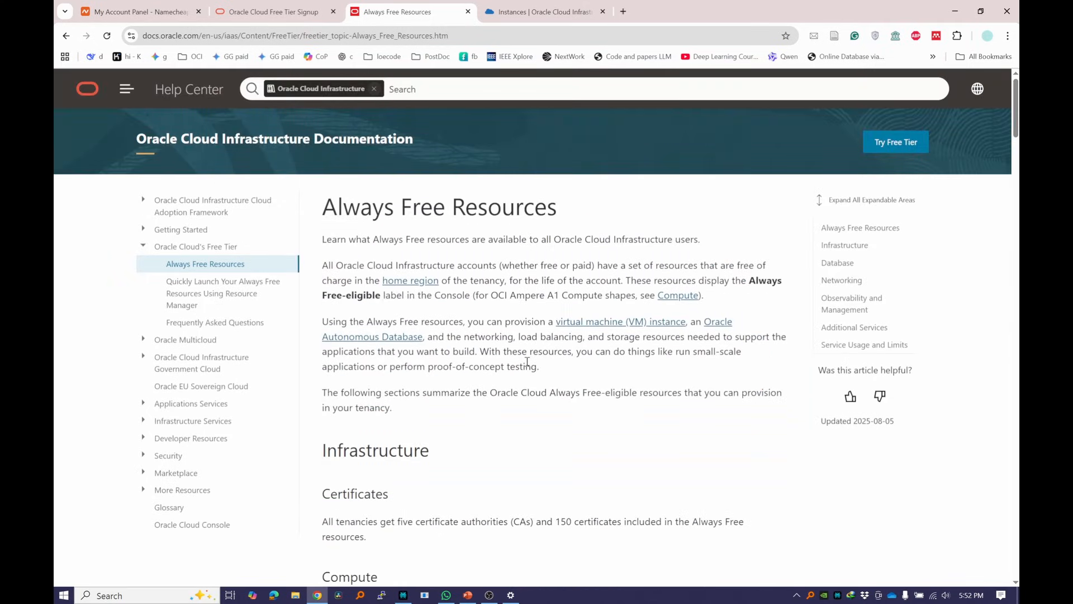
Step: Read the Compute note about the "out of host capacity" error and upgrading the account to Pay as You Go
scroll(520, 336, down, 7)
scroll(522, 342, down, 3)
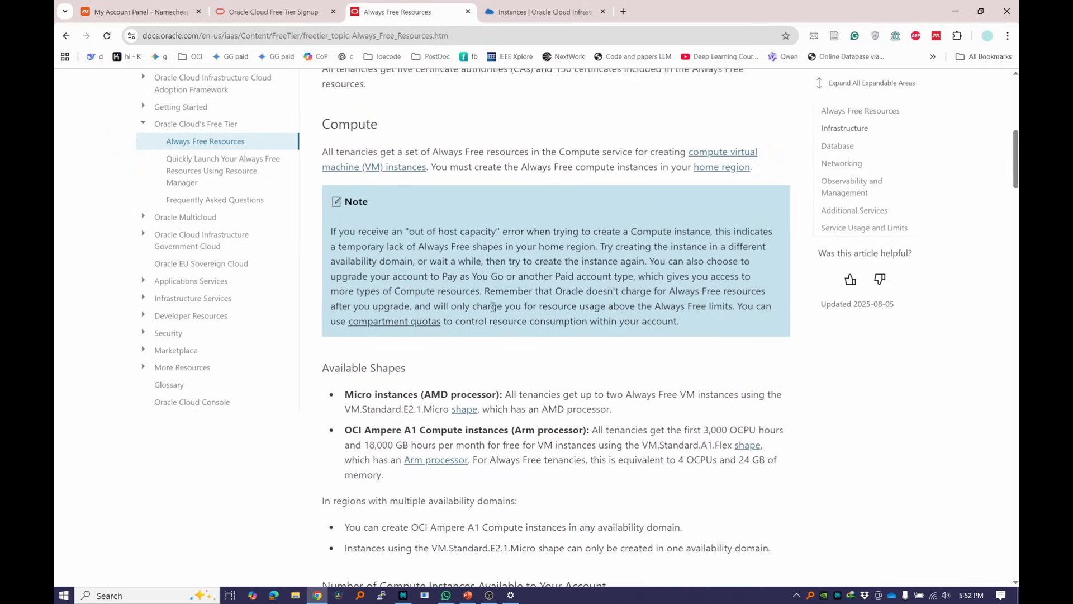
drag(408, 230, 497, 229)
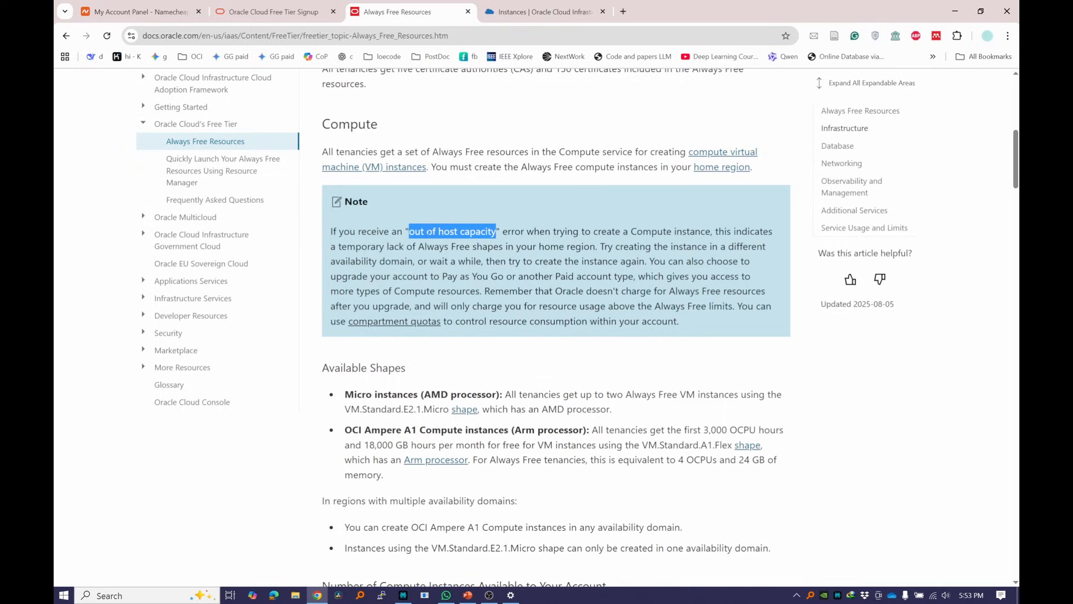
drag(443, 277, 507, 275)
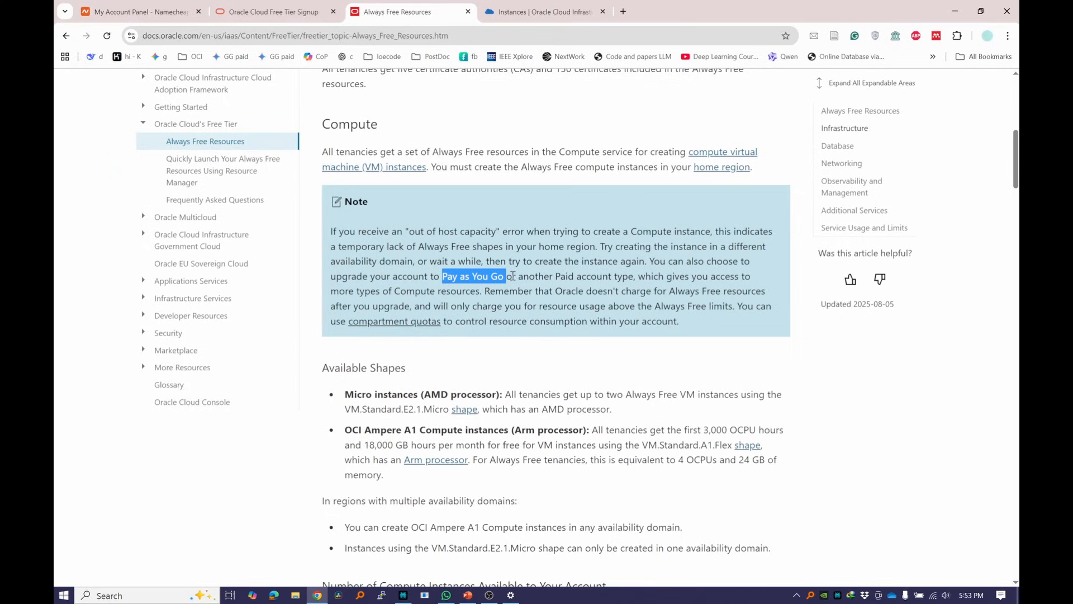
click(521, 279)
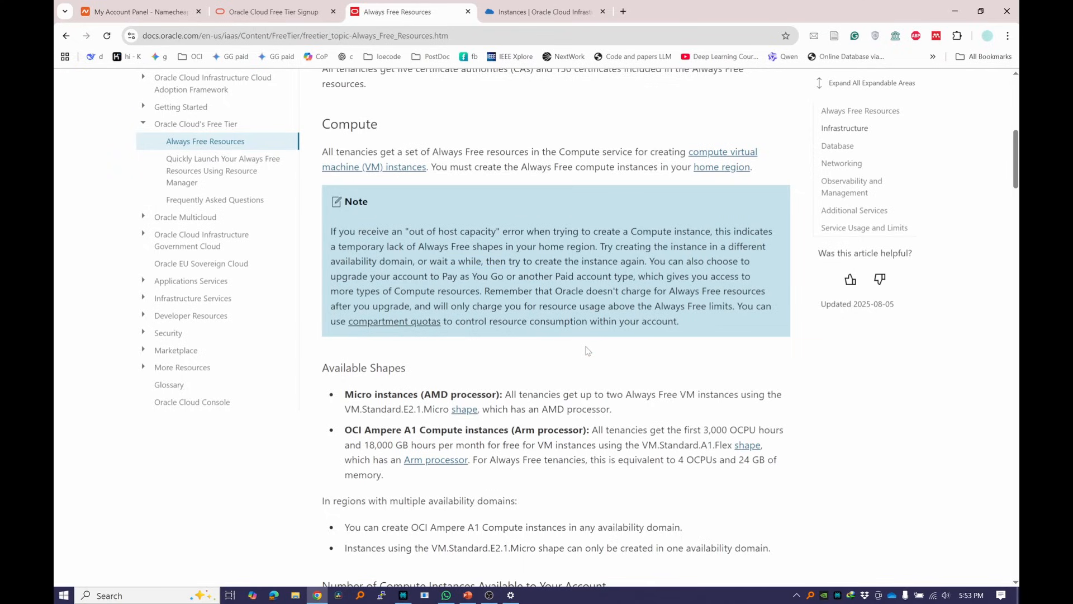
scroll(582, 327, down, 15)
scroll(579, 319, up, 20)
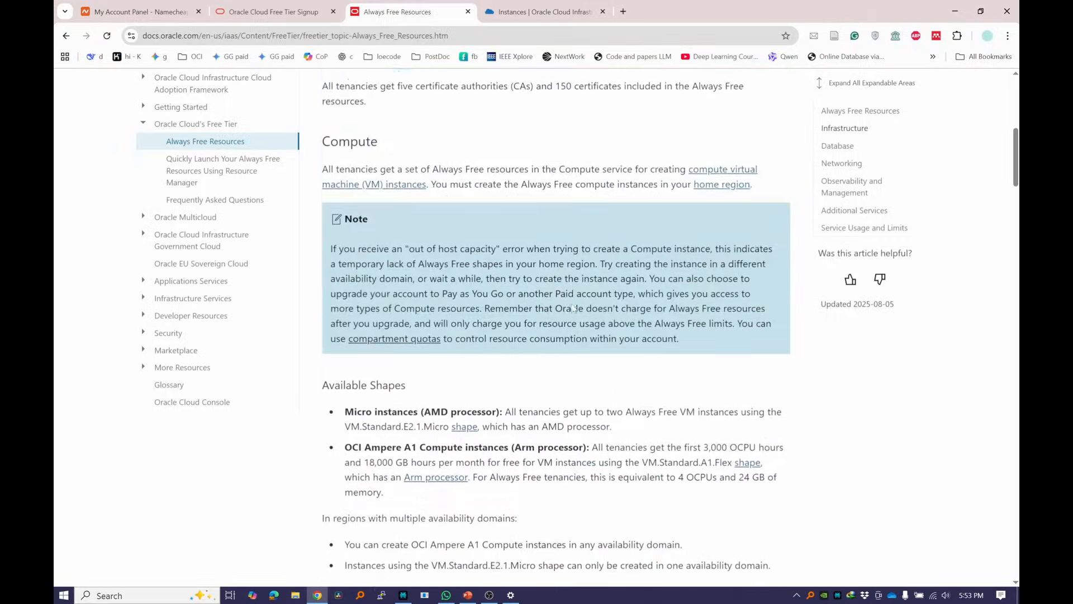
Step: Switch to the Oracle Cloud console, check the existing instance's public IP, and open the billing subscription's details
click(554, 11)
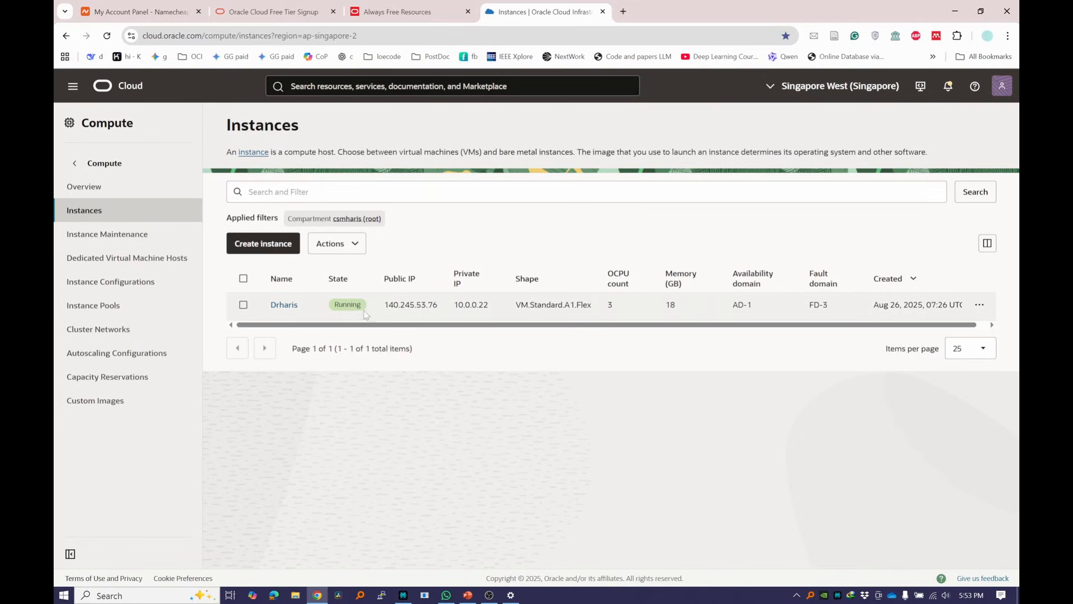
drag(385, 304, 446, 305)
click(72, 85)
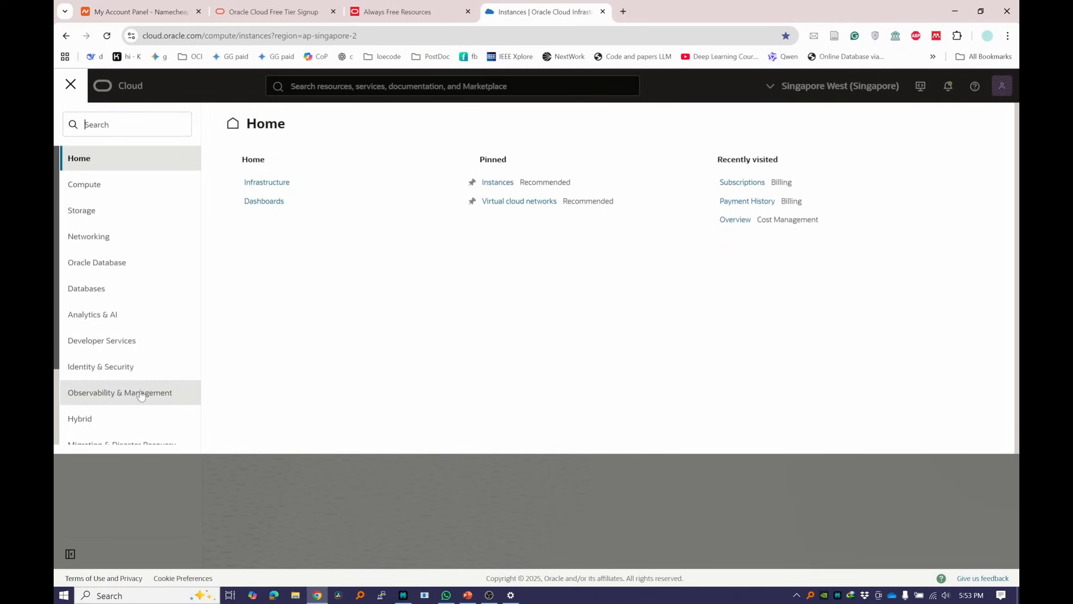
scroll(141, 395, down, 3)
click(131, 371)
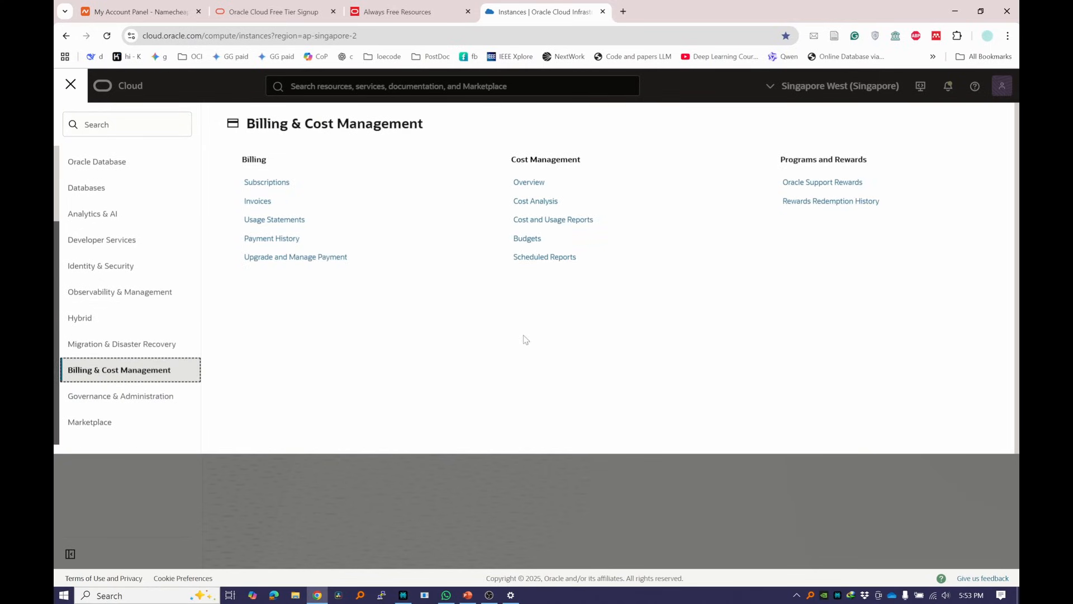
click(279, 182)
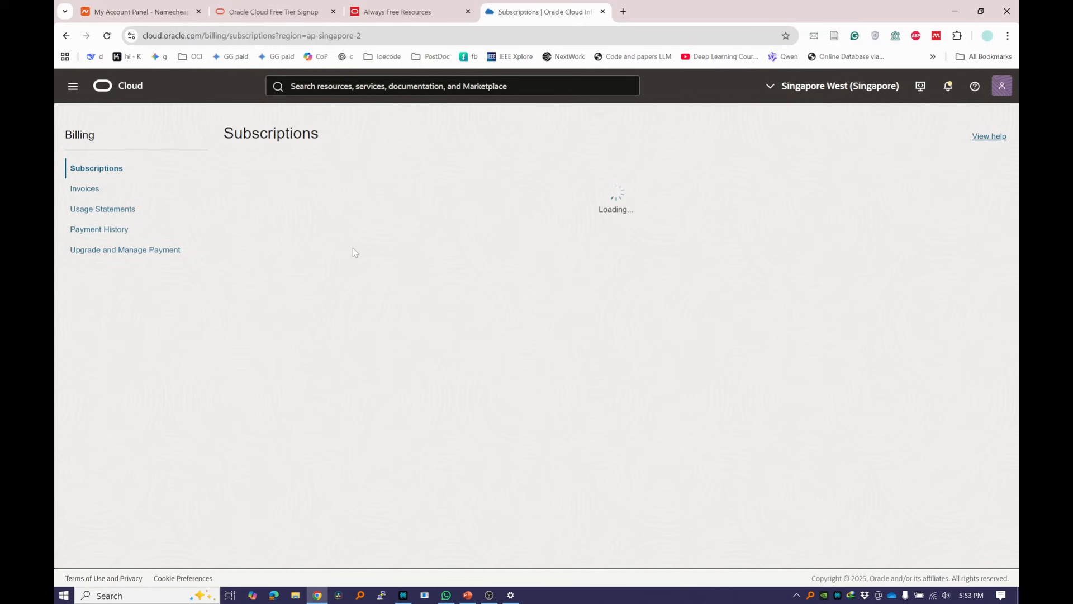
click(324, 206)
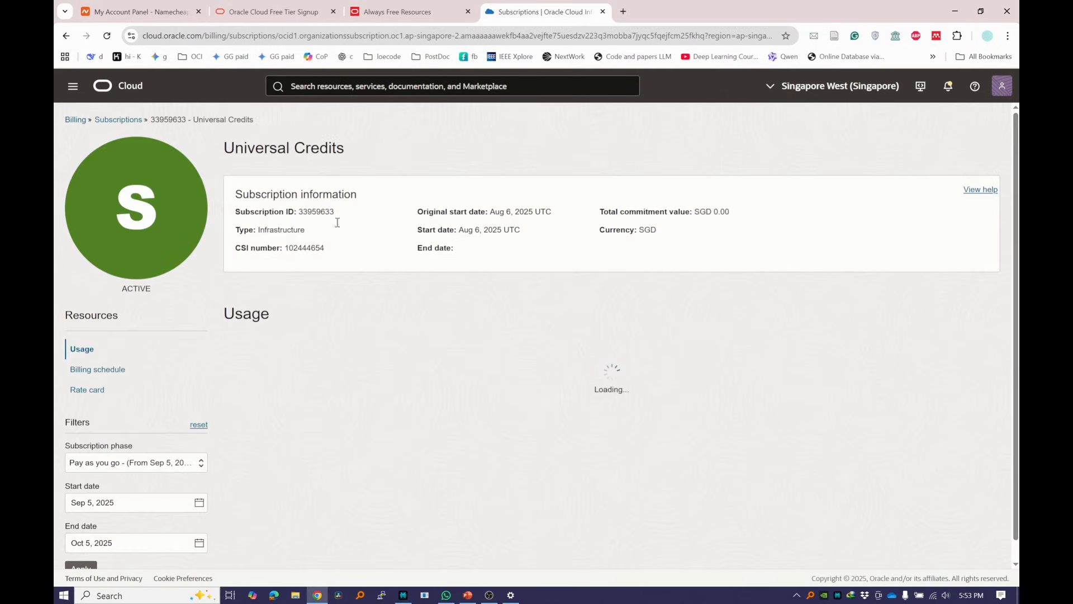
Step: Review the subscription's start date and the amounts used and overage for each month in the usage table
scroll(565, 377, down, 2)
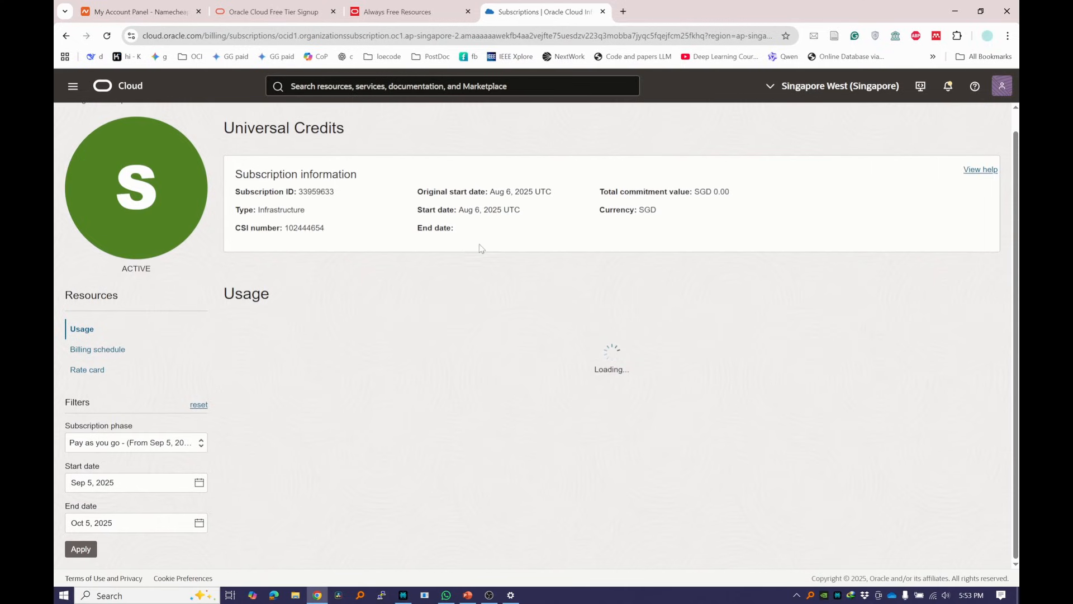
drag(458, 211, 529, 201)
click(437, 212)
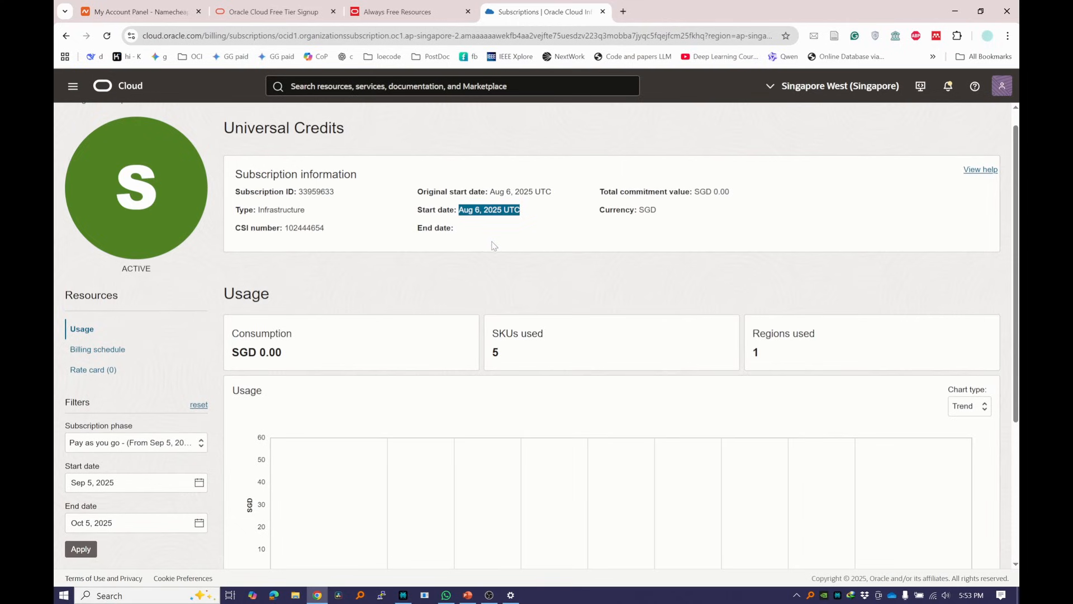
scroll(618, 294, down, 4)
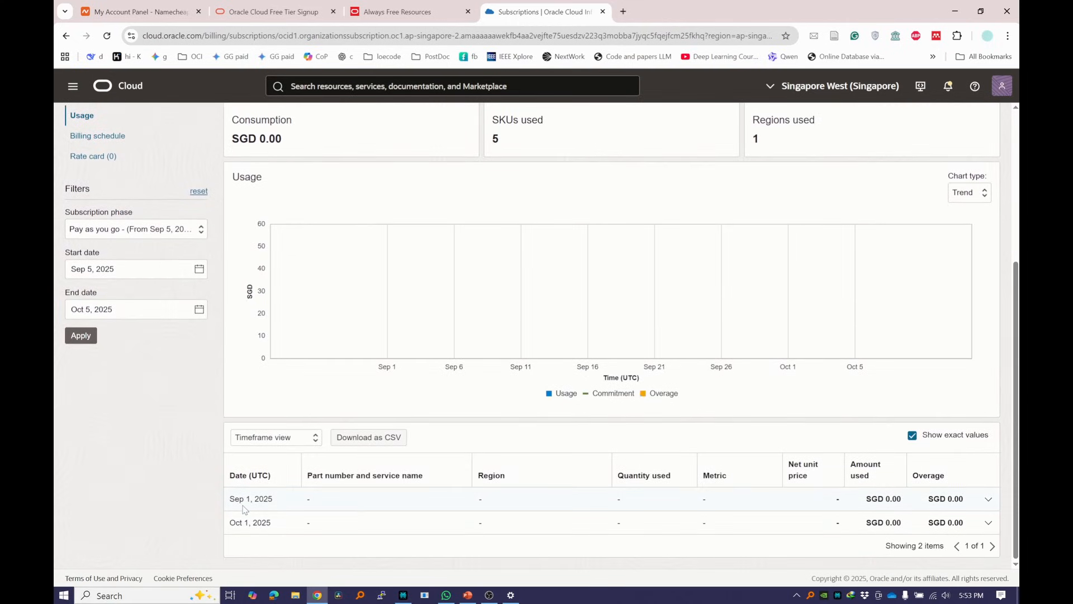
drag(240, 499, 962, 522)
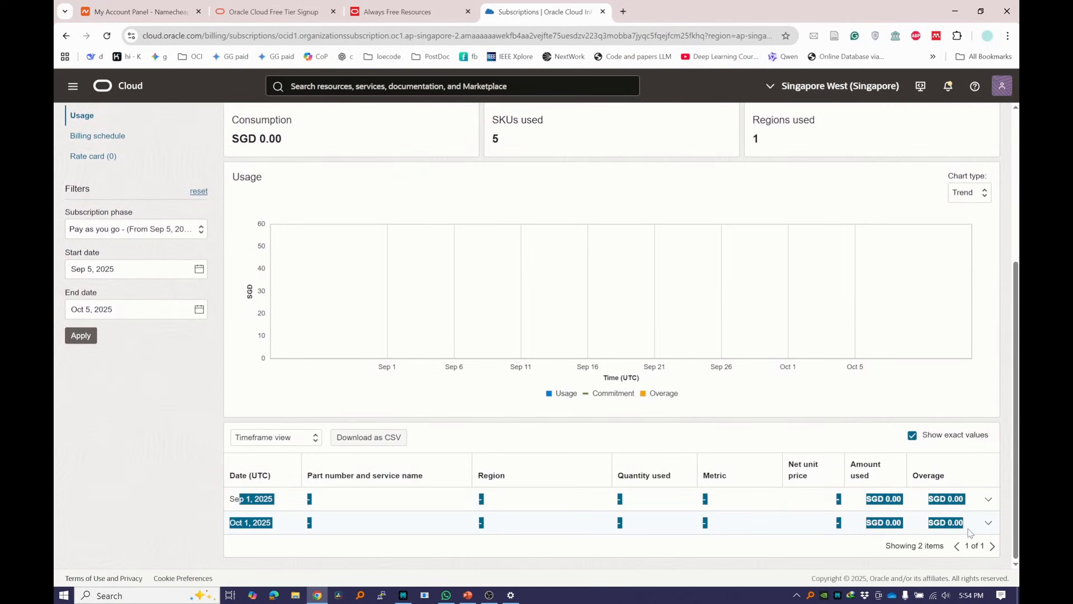
click(827, 524)
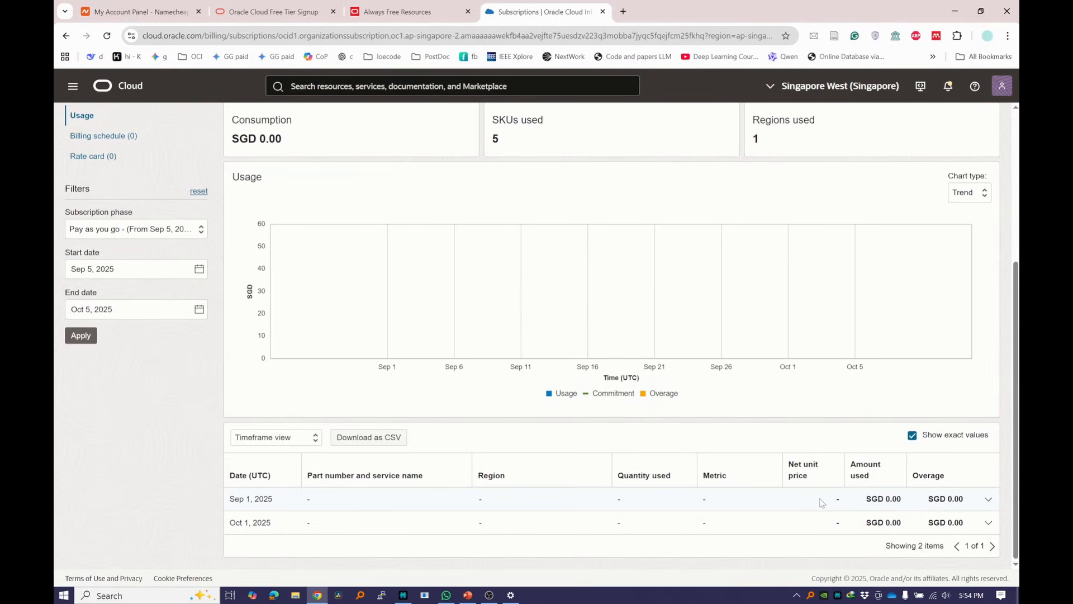
drag(821, 503, 966, 530)
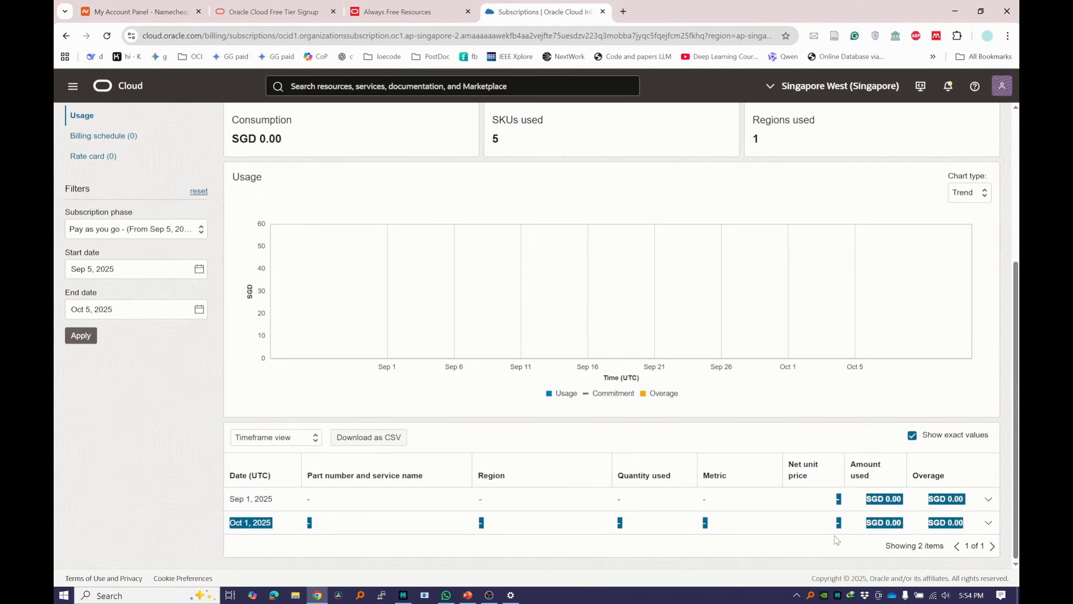
scroll(763, 495, up, 5)
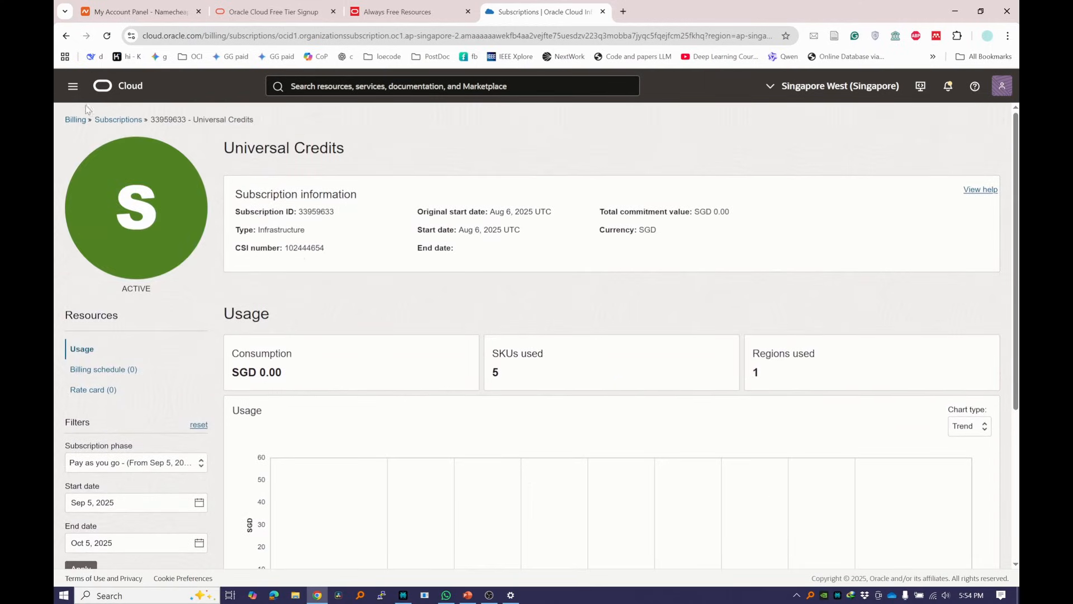
Step: Return to the compute instances list and check the running instance's OCPU count and memory
click(73, 86)
click(506, 182)
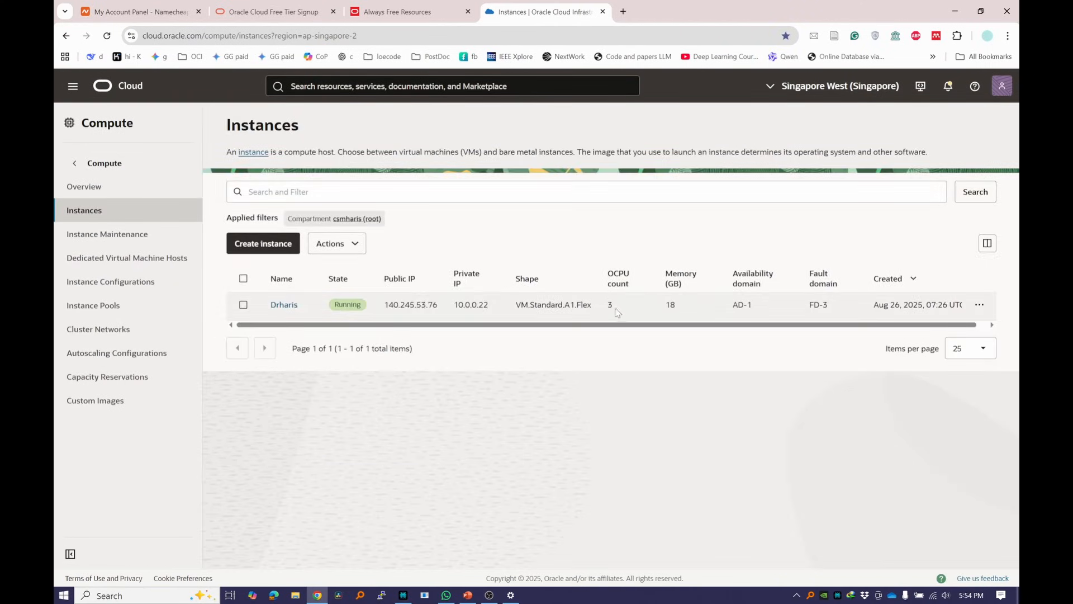
double_click(668, 305)
double_click(612, 305)
drag(677, 305, 655, 311)
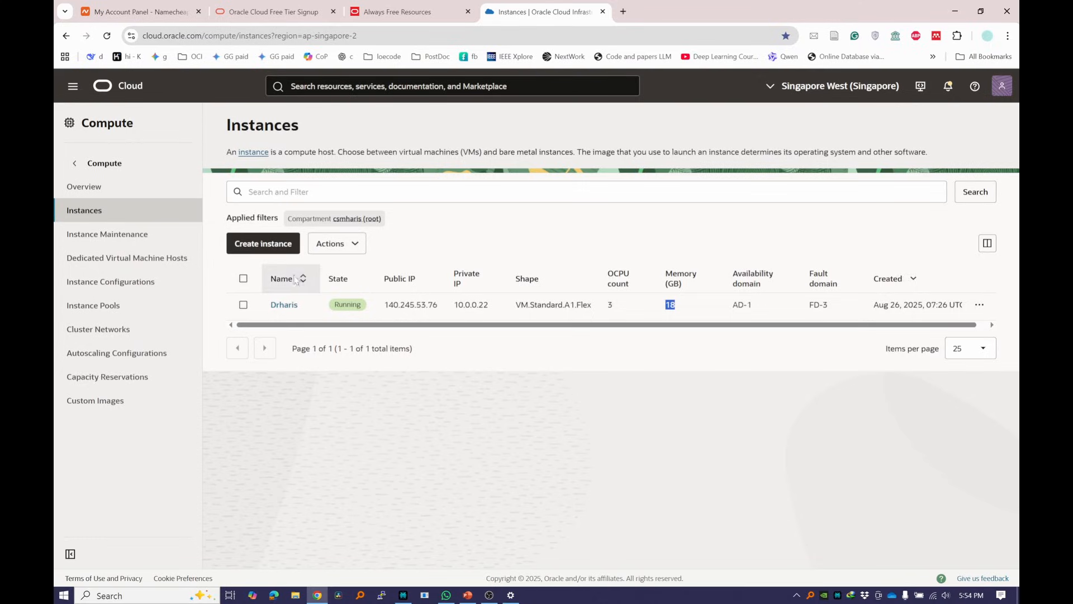
Step: Start creating a compute instance named temp in the root compartment, placed in availability domain AD 1
click(251, 244)
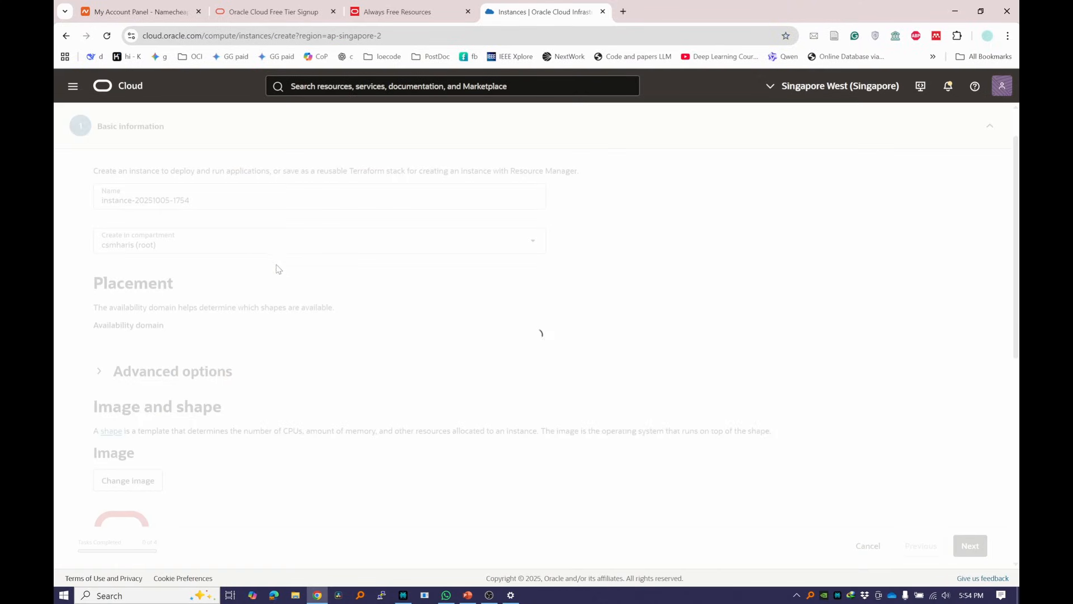
drag(218, 202, 56, 201)
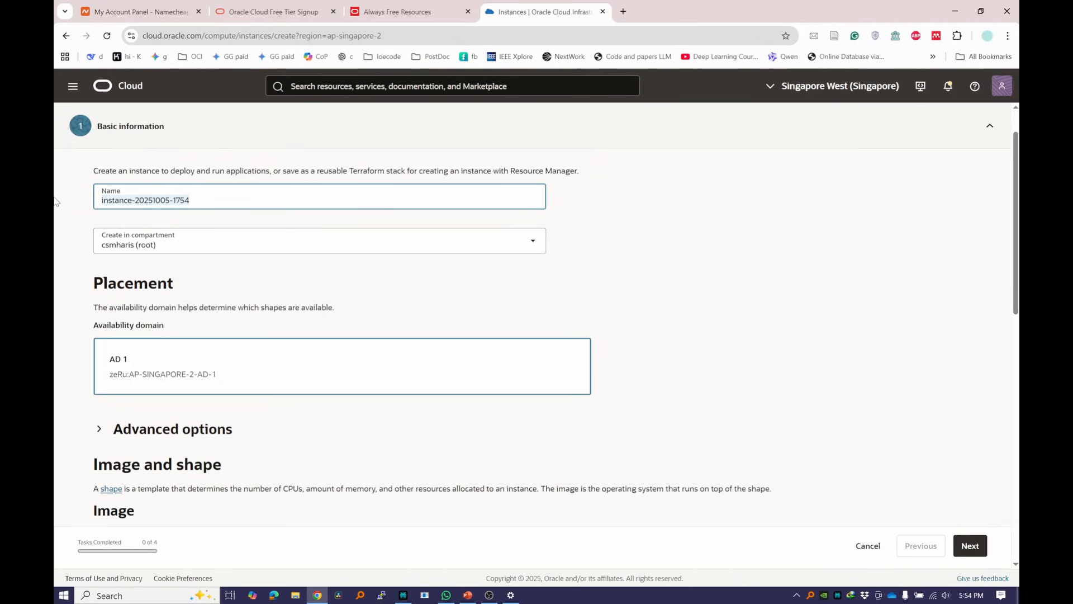
text(temp)
key(Tab)
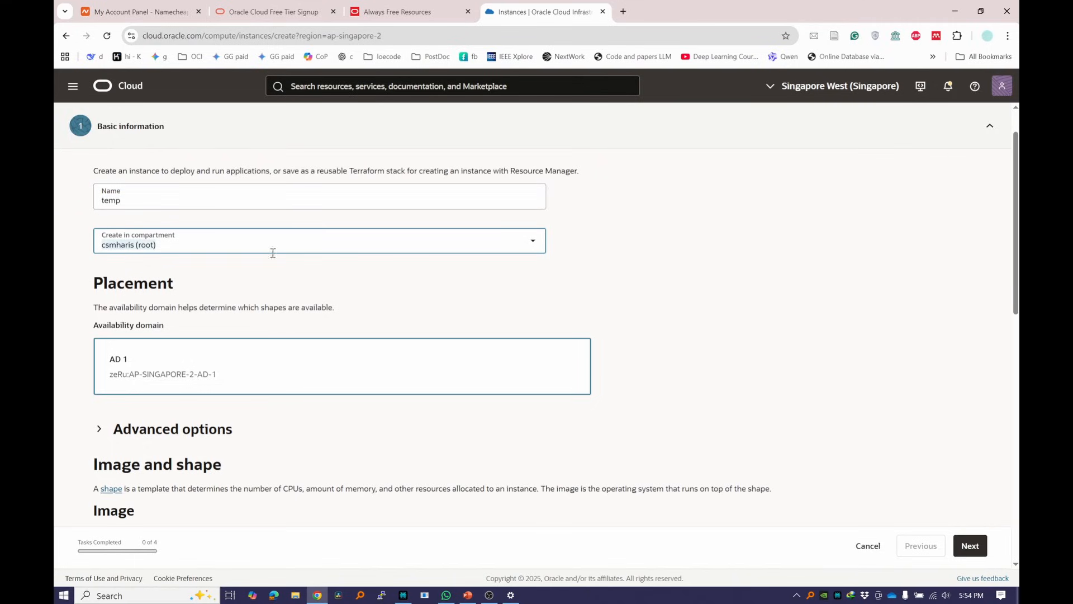
click(236, 252)
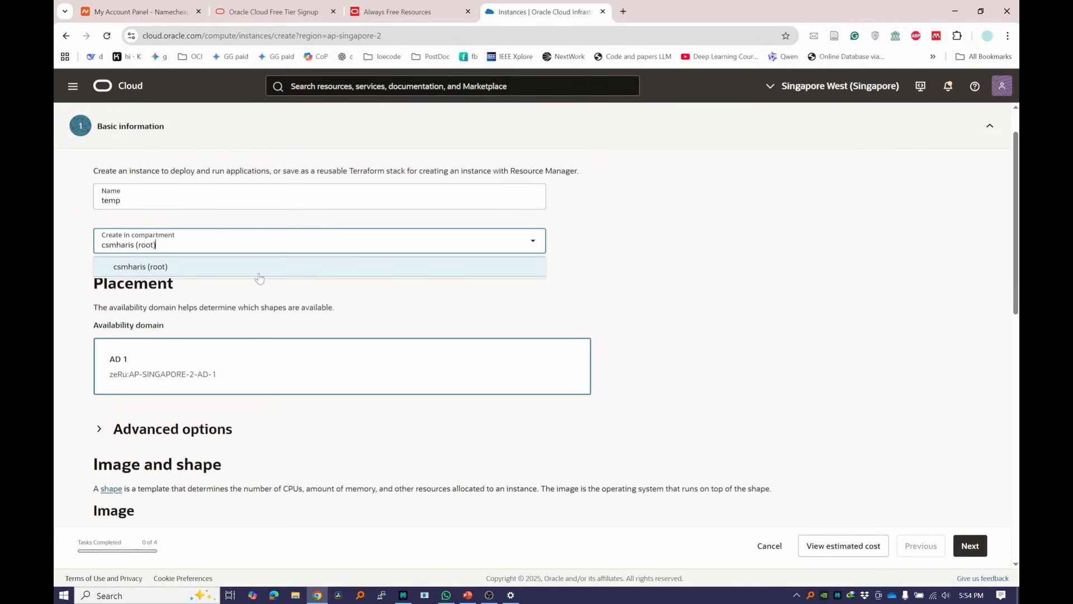
click(245, 371)
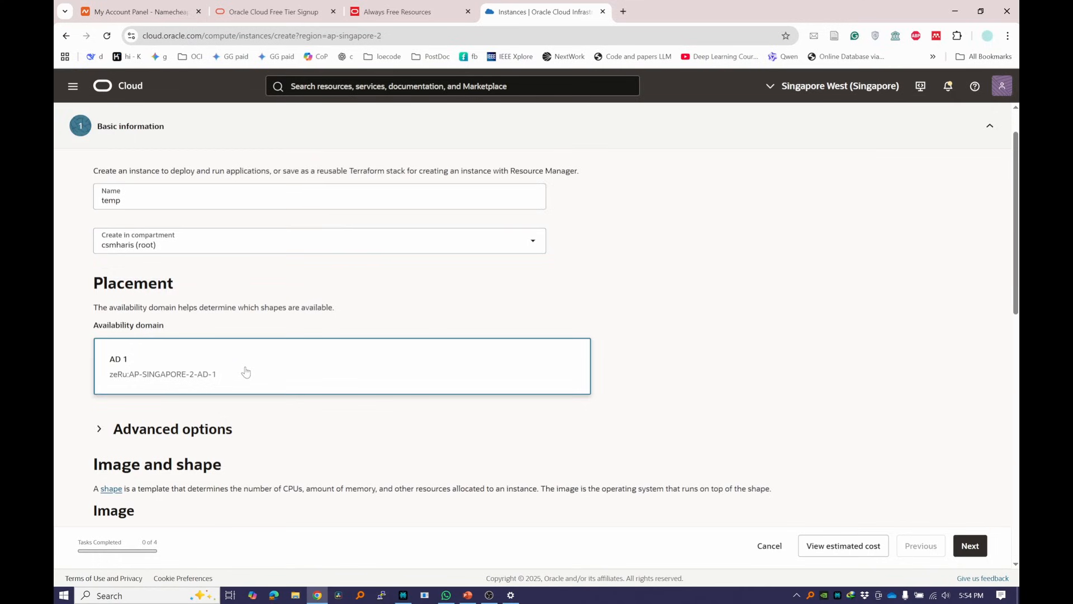
Step: Change the instance's image to Canonical Ubuntu 22.04
scroll(200, 241, down, 5)
click(137, 235)
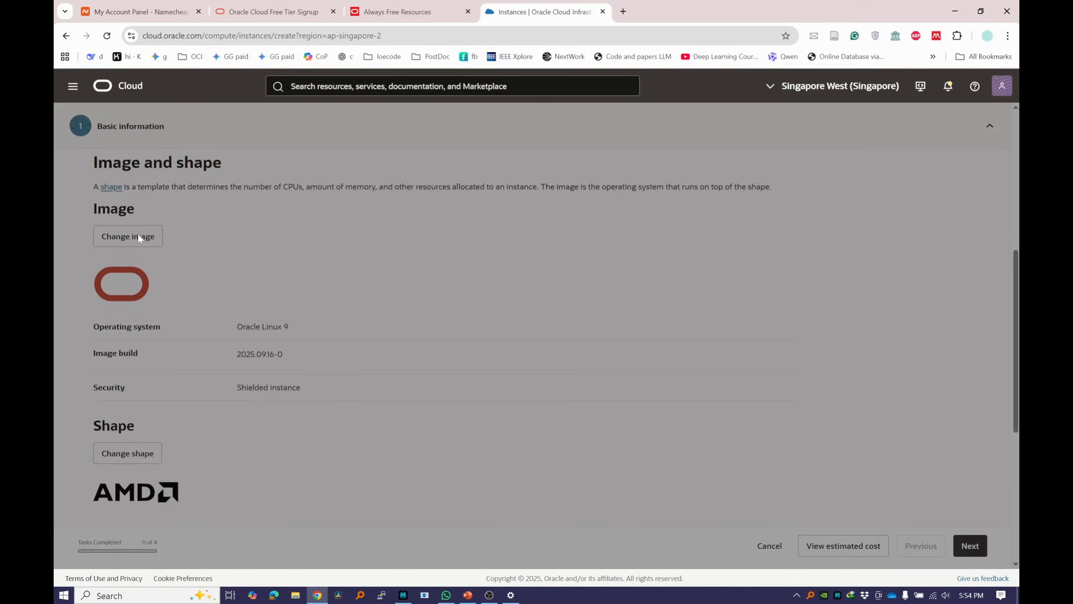
click(565, 234)
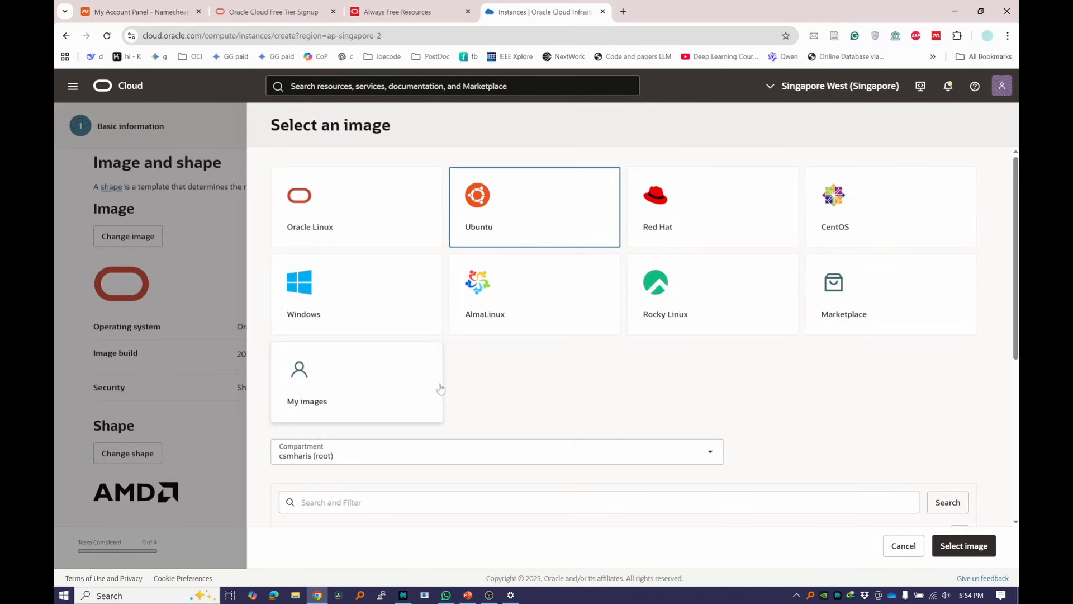
scroll(440, 388, down, 5)
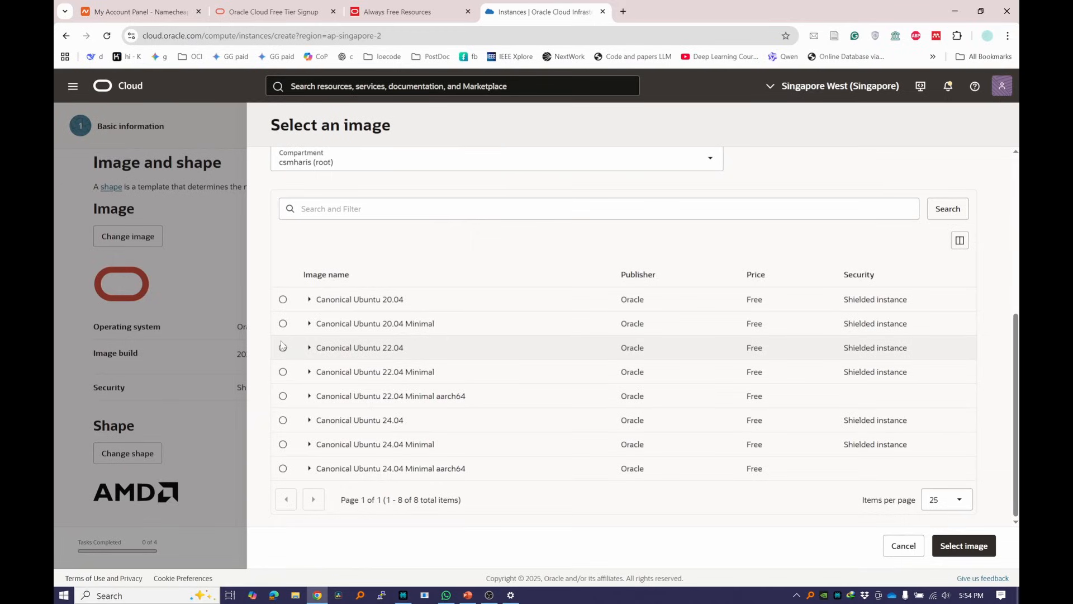
click(283, 348)
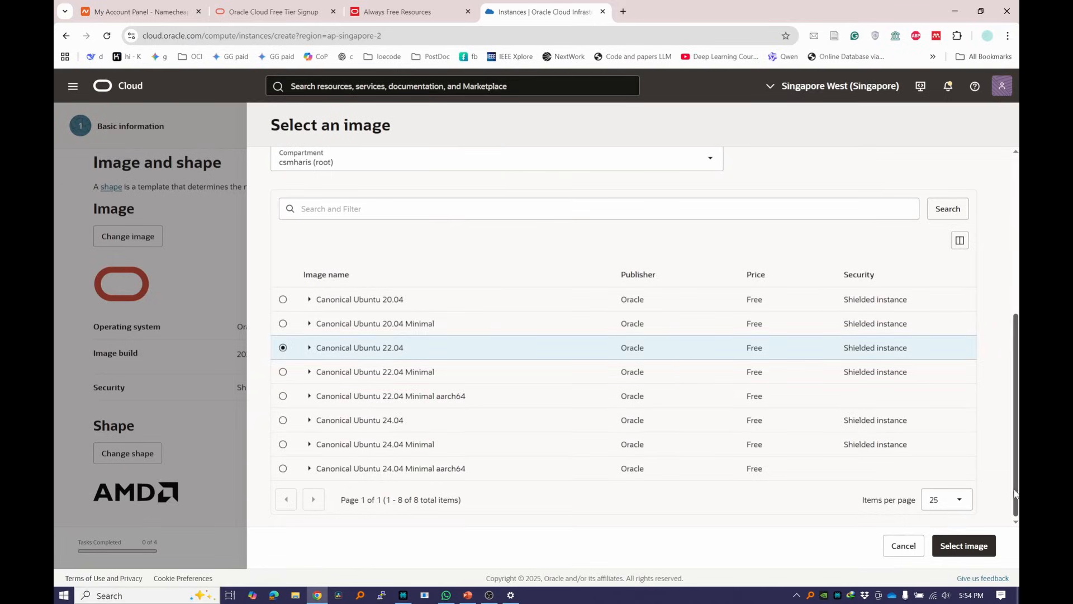
click(962, 545)
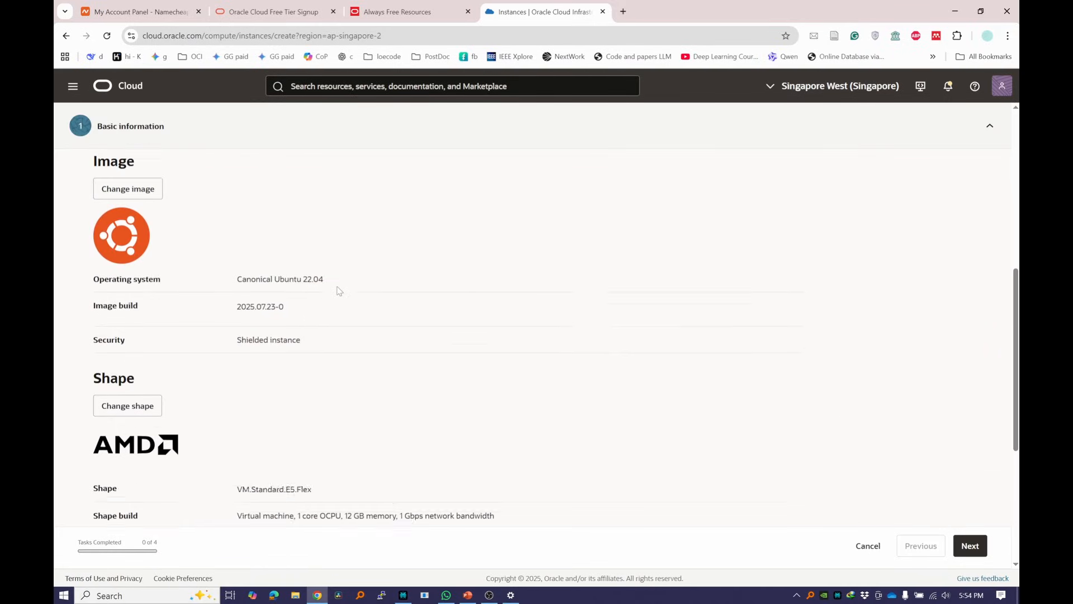
scroll(144, 309, down, 2)
scroll(204, 330, up, 2)
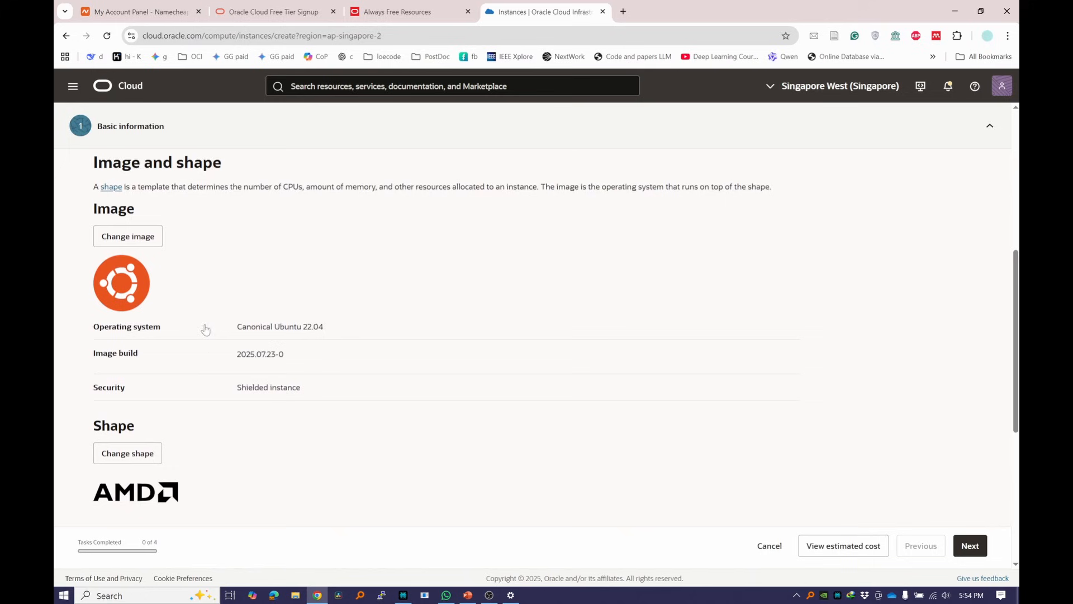
Step: Change the instance's shape to the Always Free-eligible Ampere virtual machine VM.Standard.A1.Flex with 1 OCPU and 6 GB memory
click(139, 452)
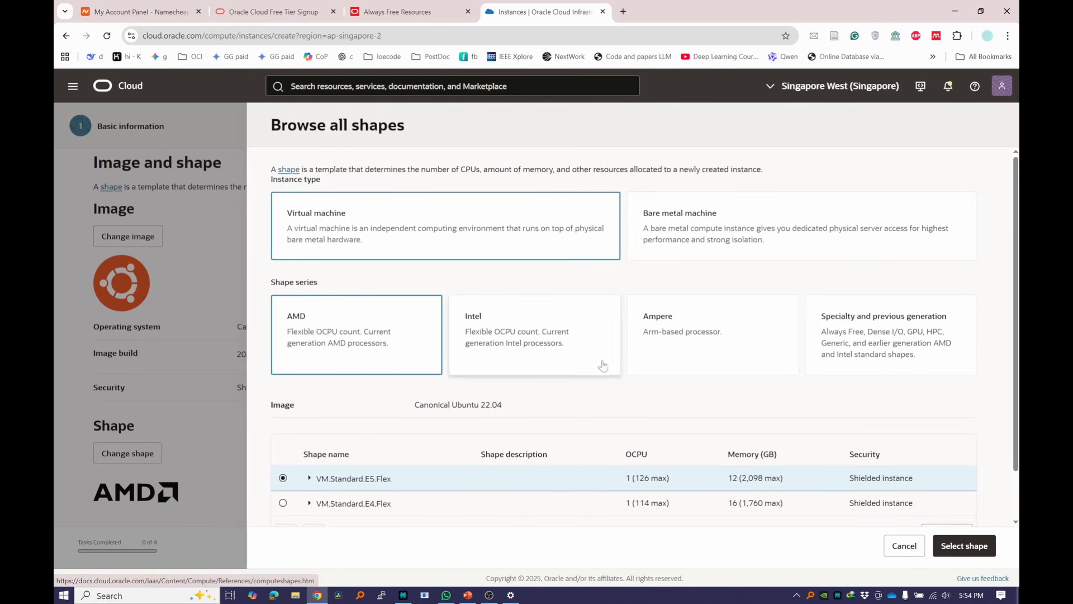
click(669, 337)
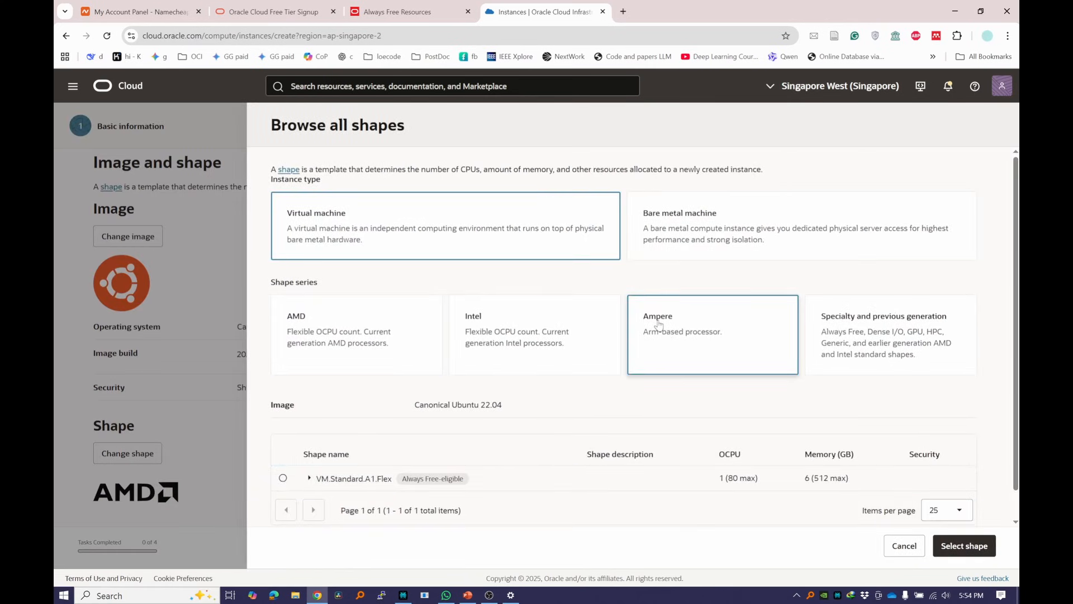
drag(404, 479, 469, 480)
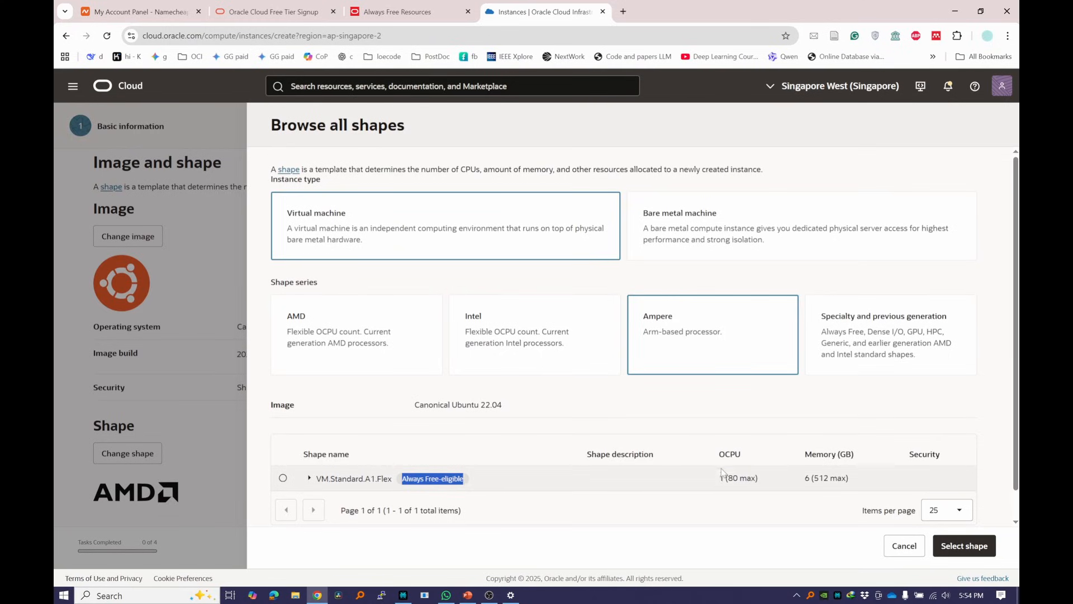
double_click(722, 478)
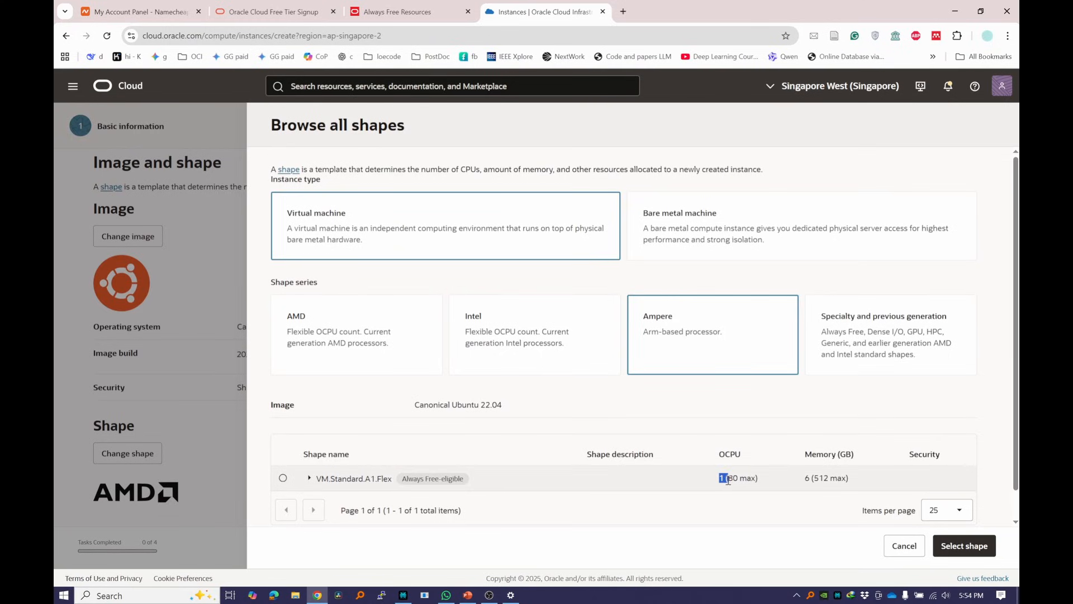
drag(790, 481, 853, 479)
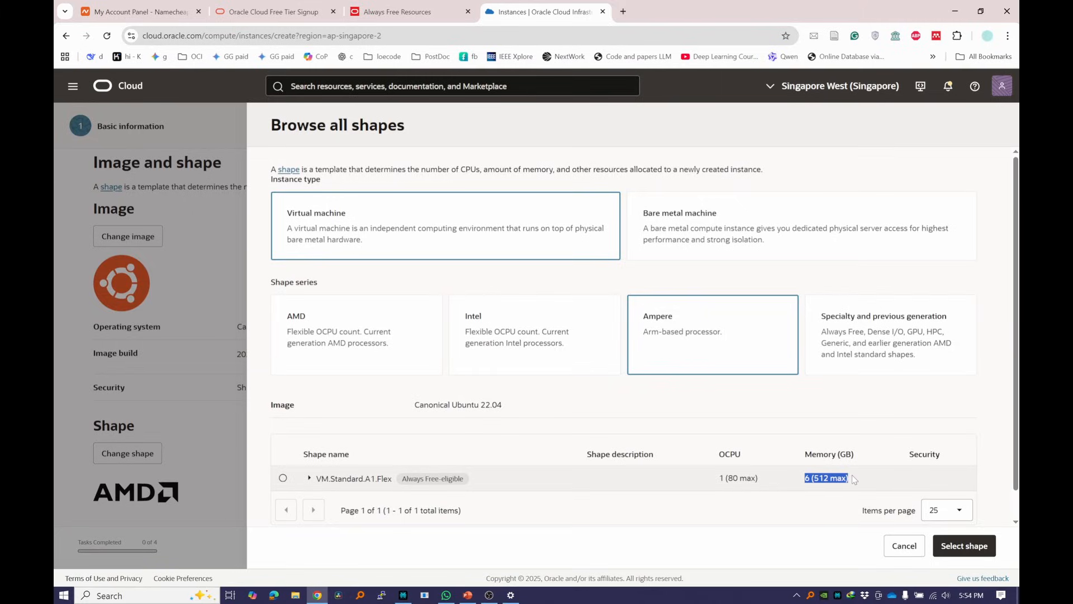
click(283, 479)
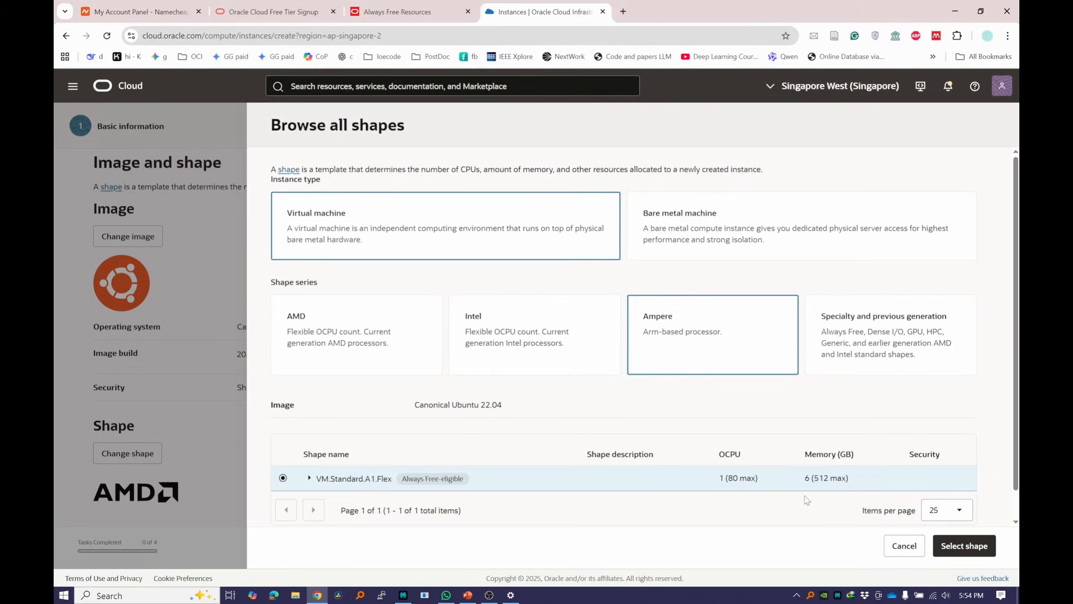
click(945, 544)
Step: Check the instance's estimated monthly cost and review the advanced management, tagging and availability options of the basic information
scroll(647, 522, down, 3)
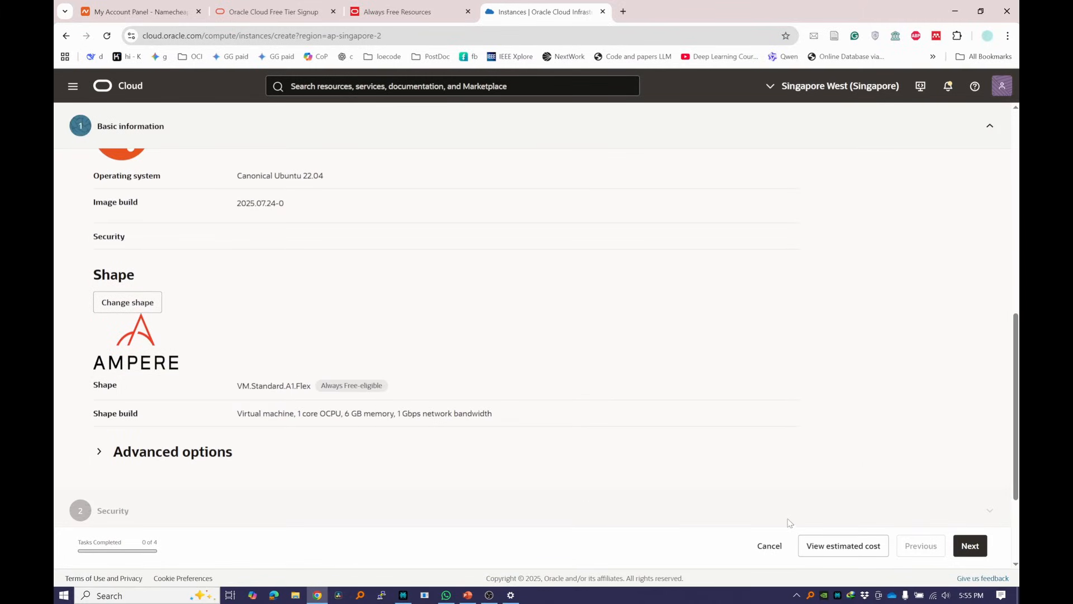
click(843, 546)
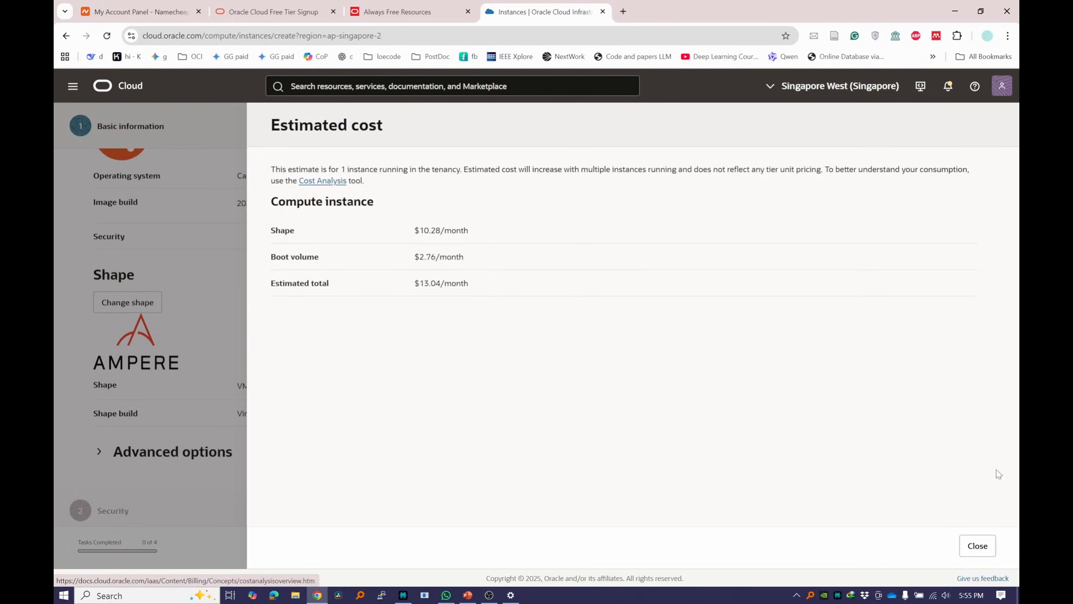
click(978, 543)
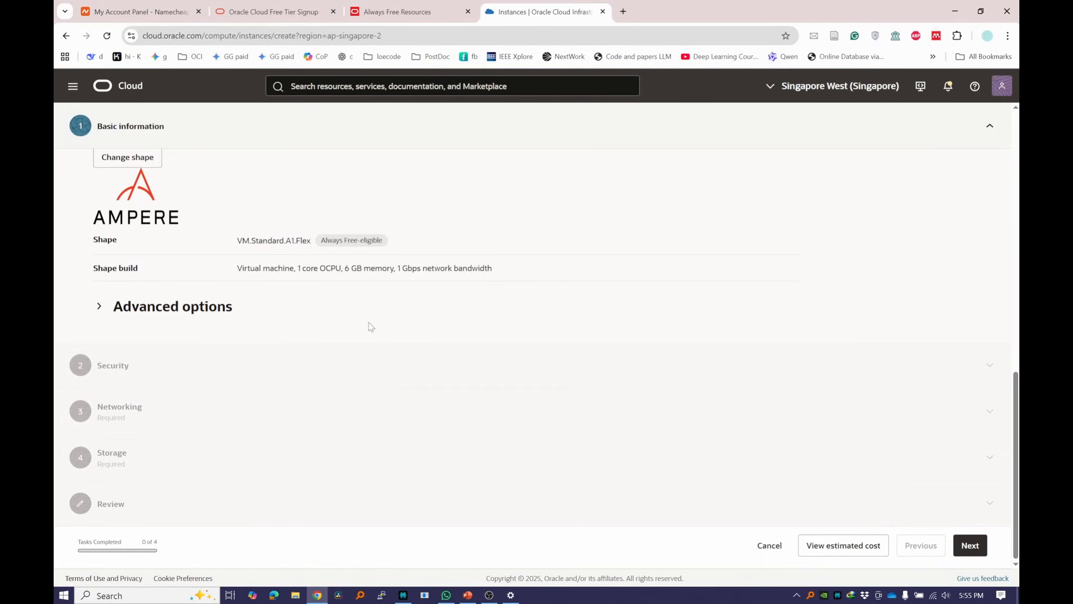
click(149, 307)
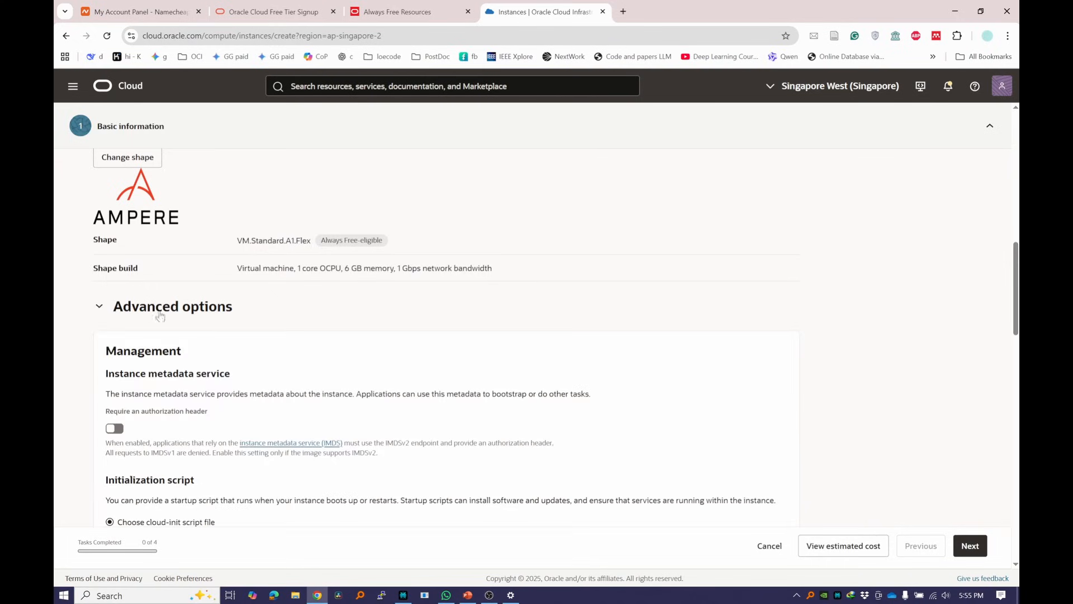
scroll(286, 268, down, 5)
scroll(286, 269, down, 5)
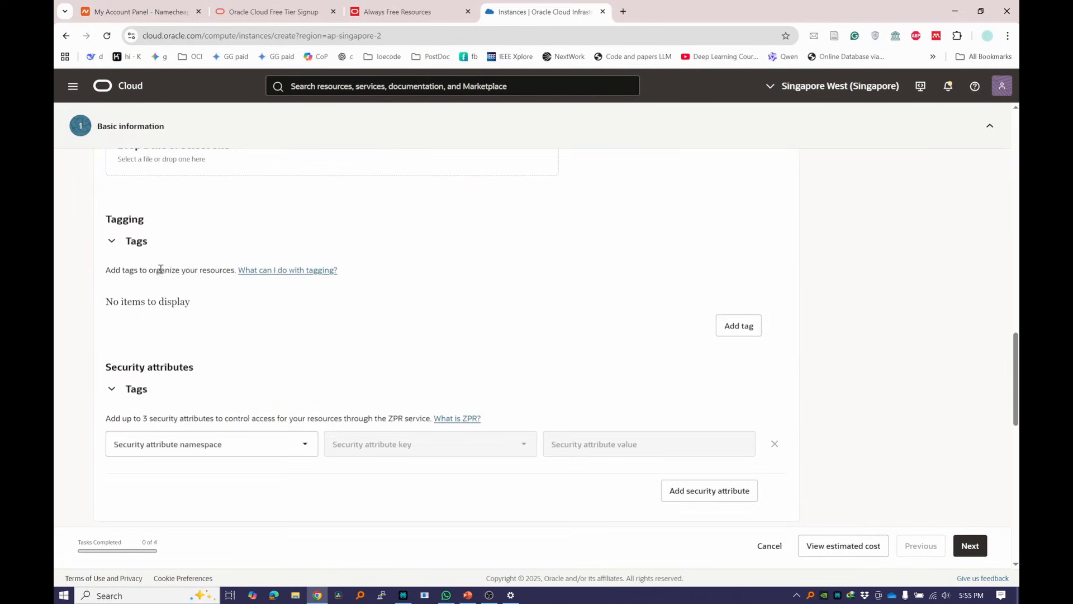
scroll(415, 346, down, 10)
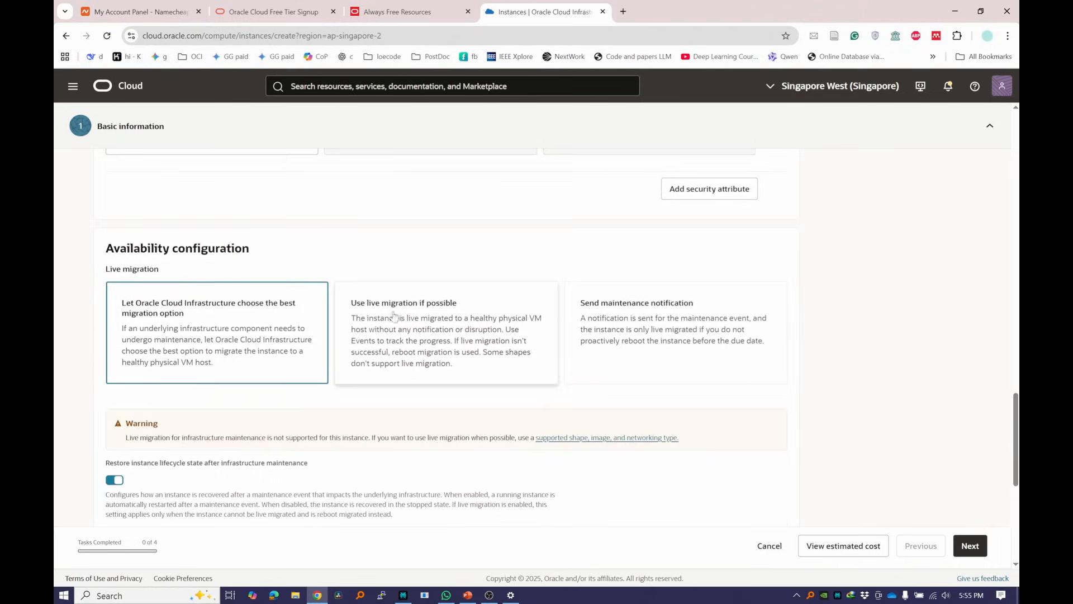
Step: Proceed past the security section with shielded instance off, and keep an existing virtual cloud network as the primary network
click(969, 545)
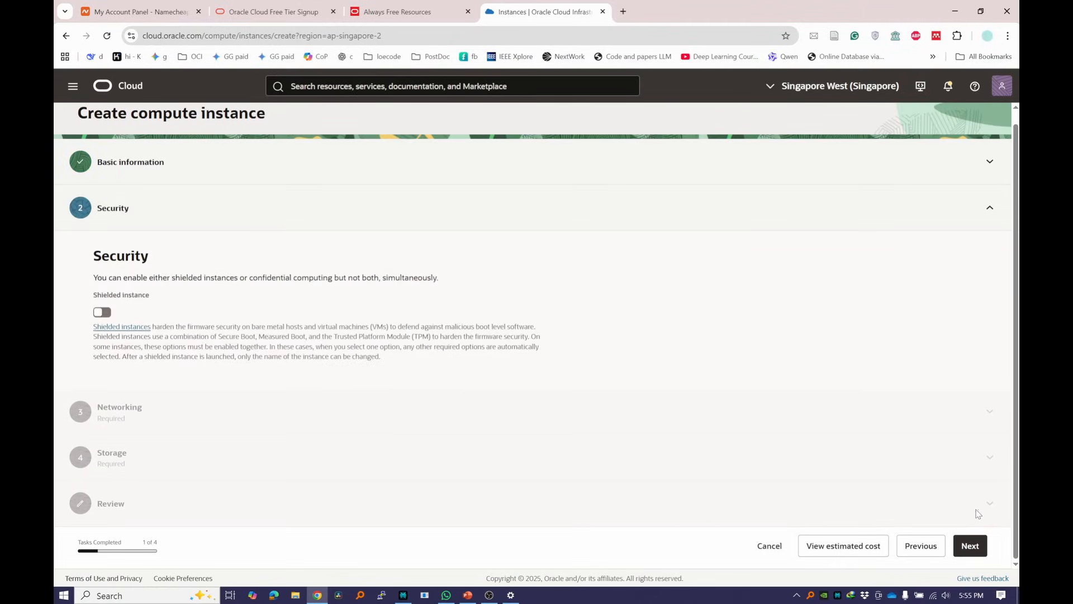
click(970, 545)
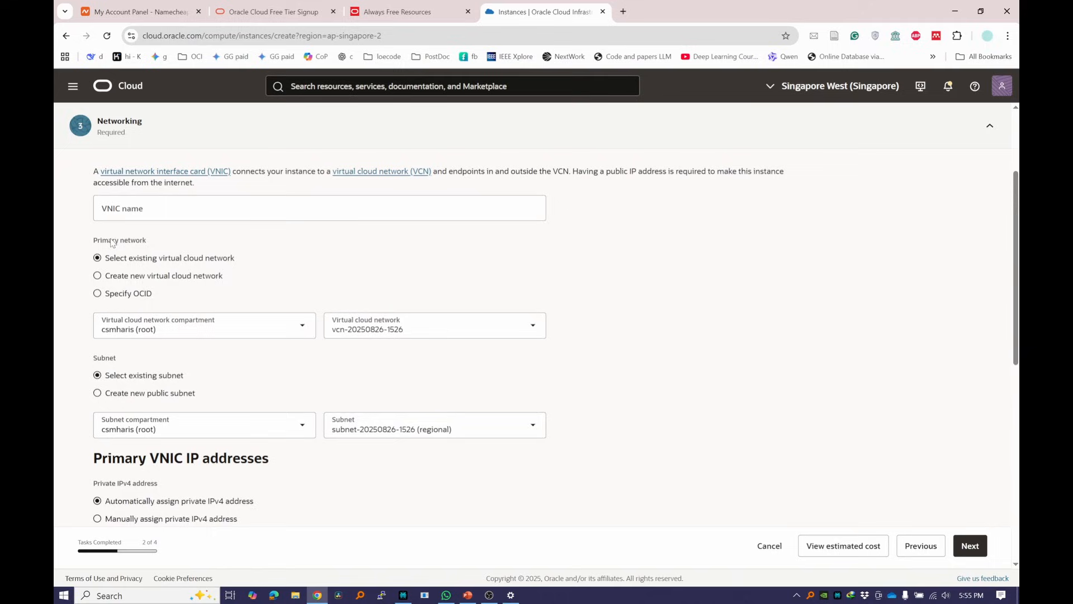
click(173, 213)
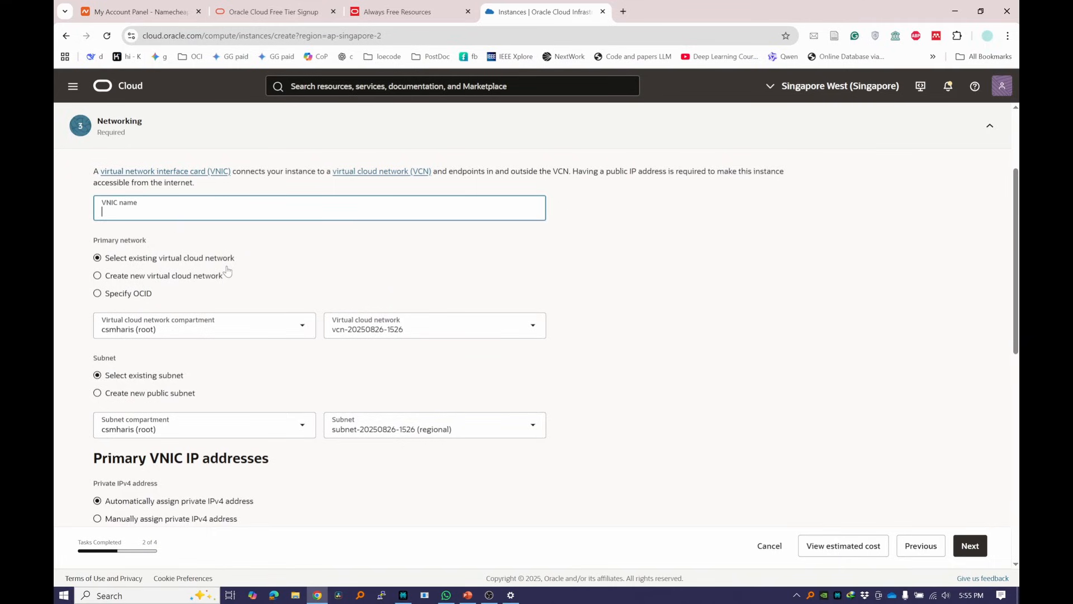
click(144, 261)
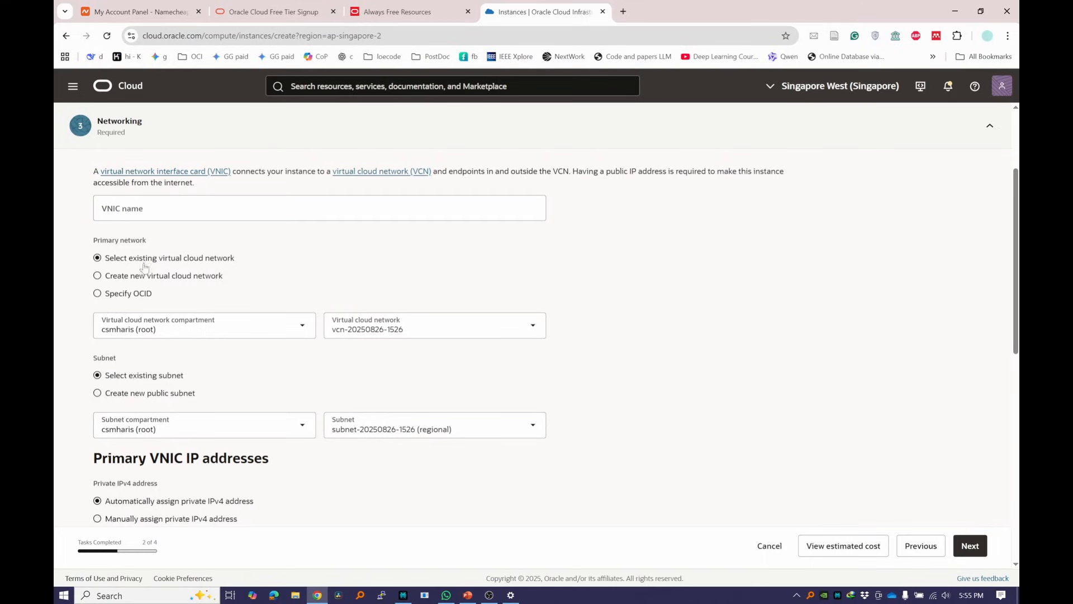
Step: Look up where virtual cloud networks are found among the console's networking services, and return to the instance form
click(71, 86)
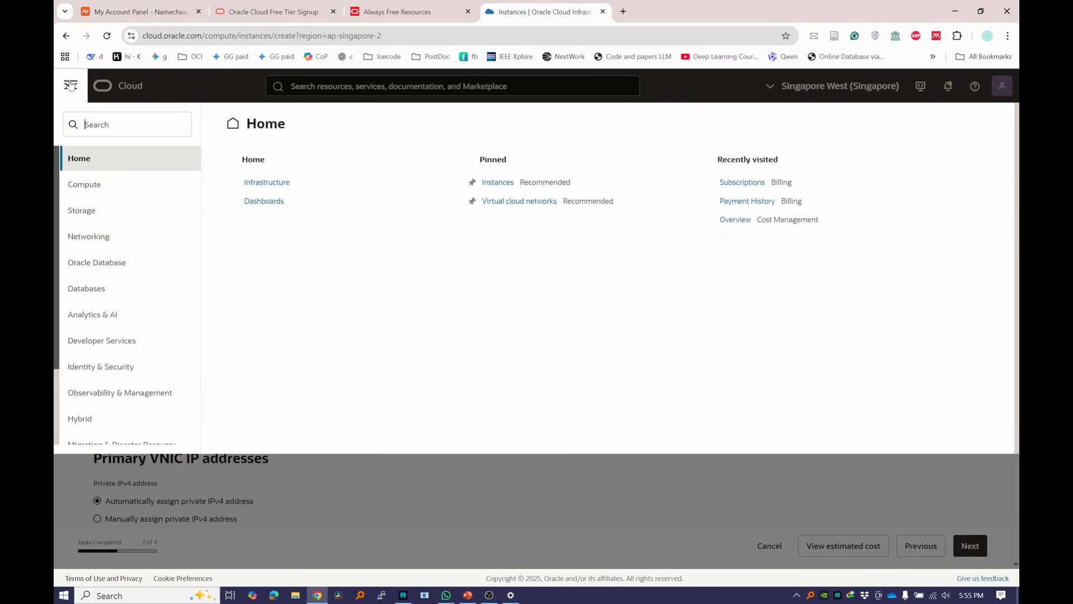
click(89, 236)
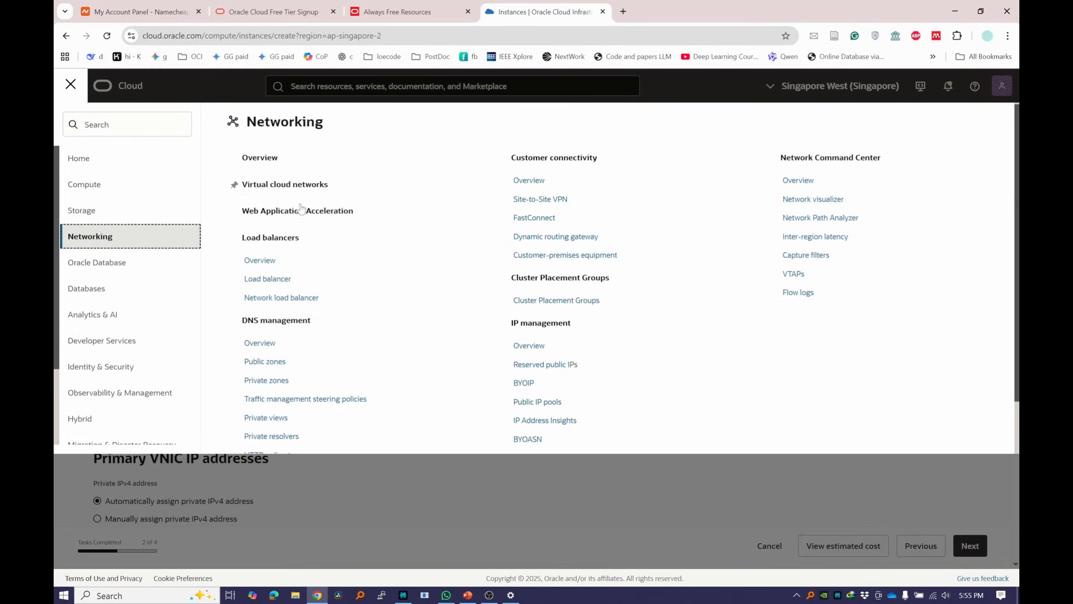
click(484, 497)
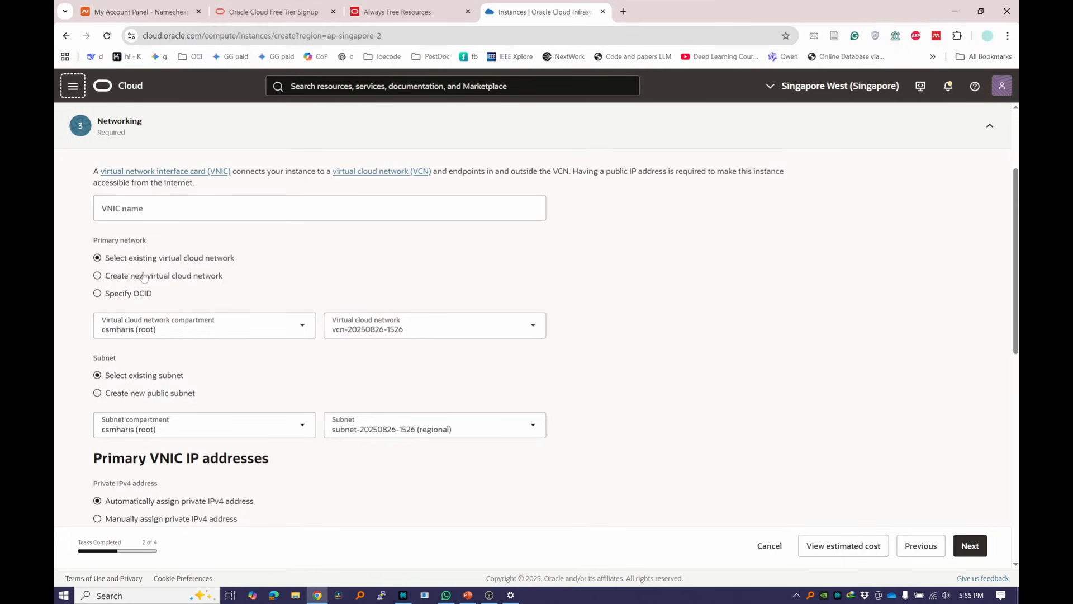
Step: Review the subnet, the primary VNIC IP address settings and the available options for adding SSH keys
scroll(399, 335, down, 5)
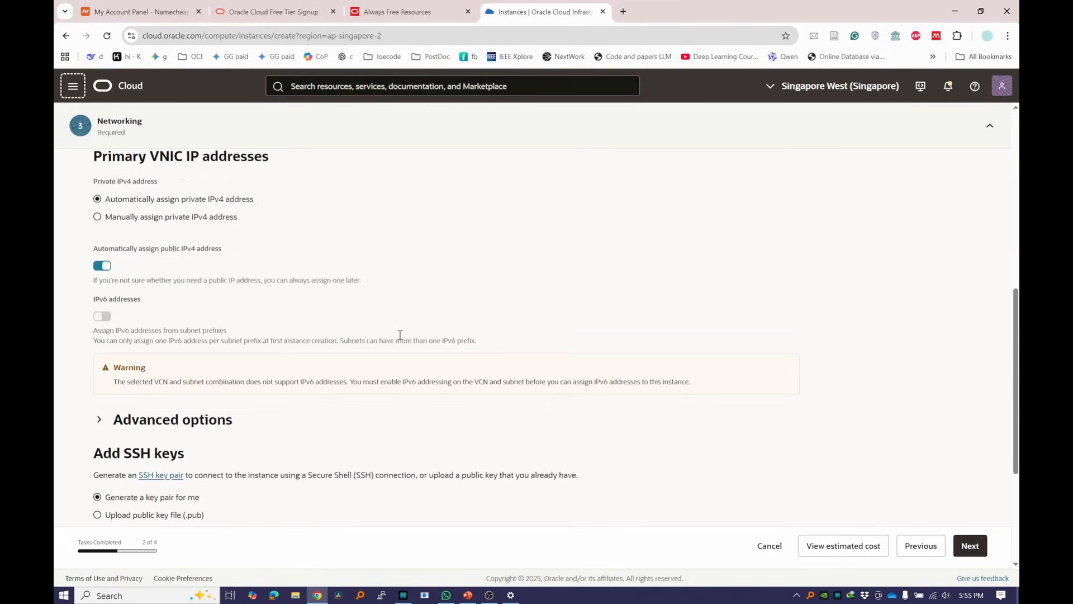
scroll(317, 258, up, 3)
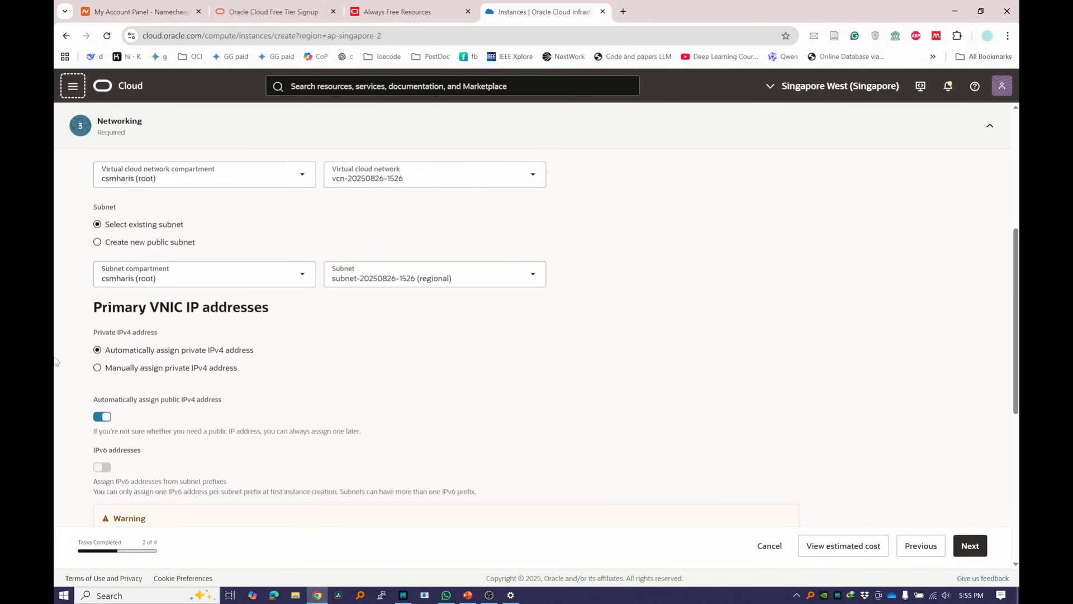
scroll(240, 339, down, 6)
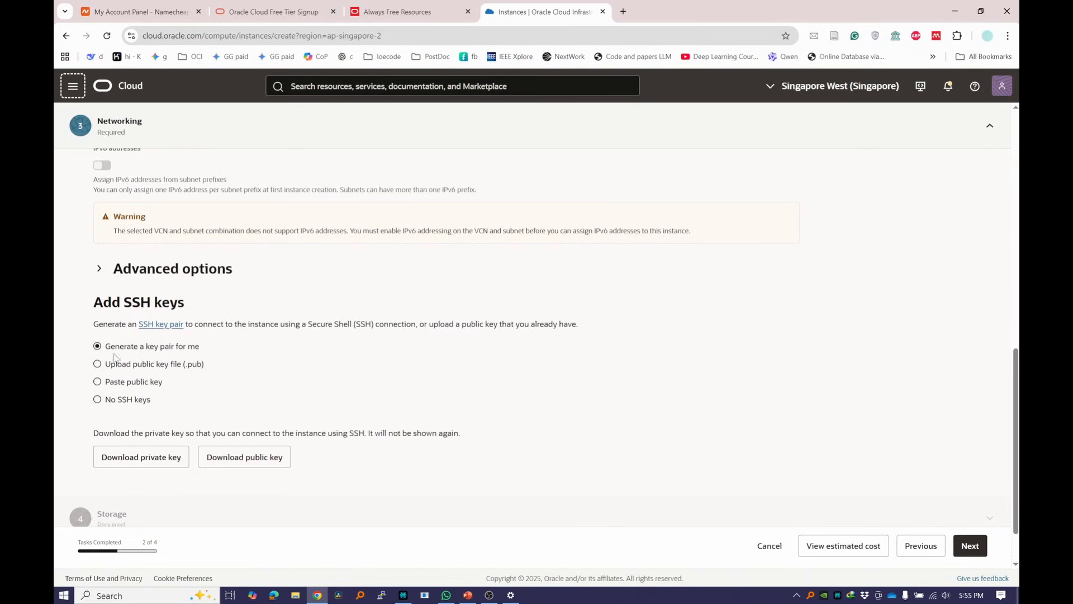
drag(86, 303, 195, 307)
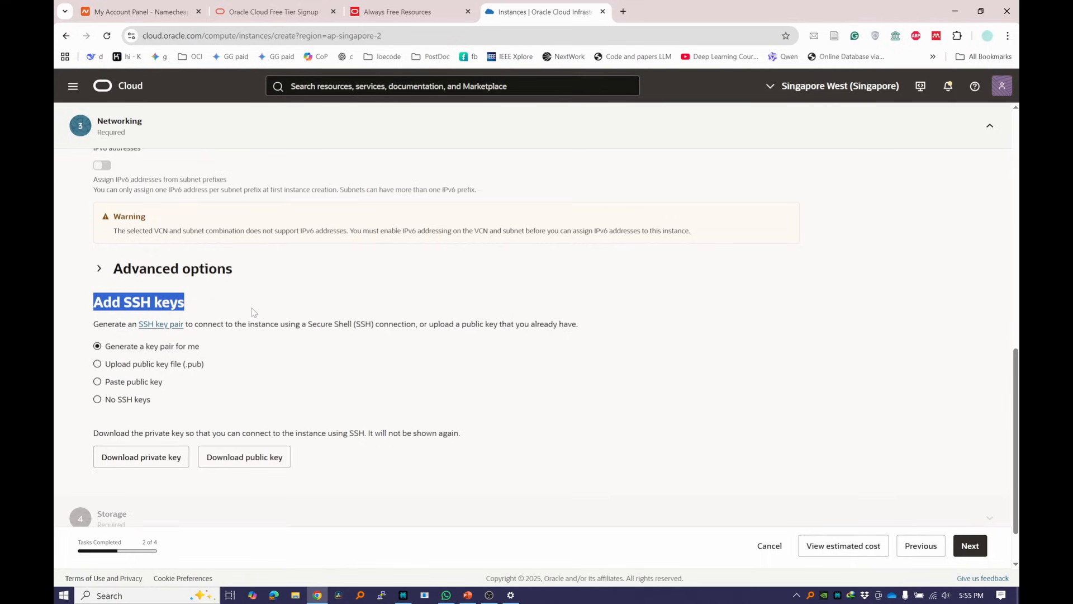
click(122, 302)
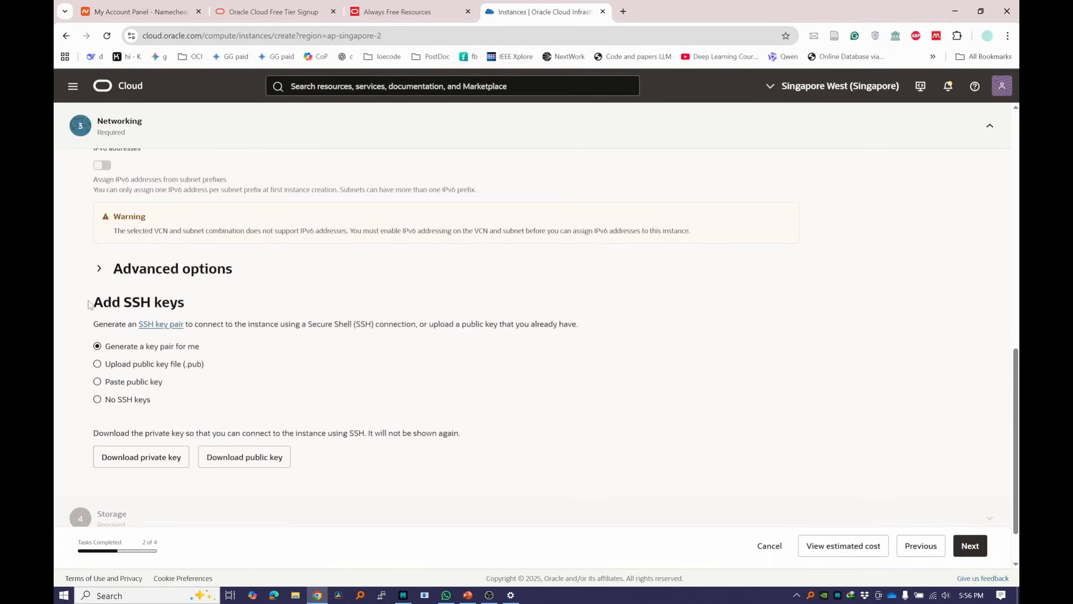
drag(88, 304, 226, 300)
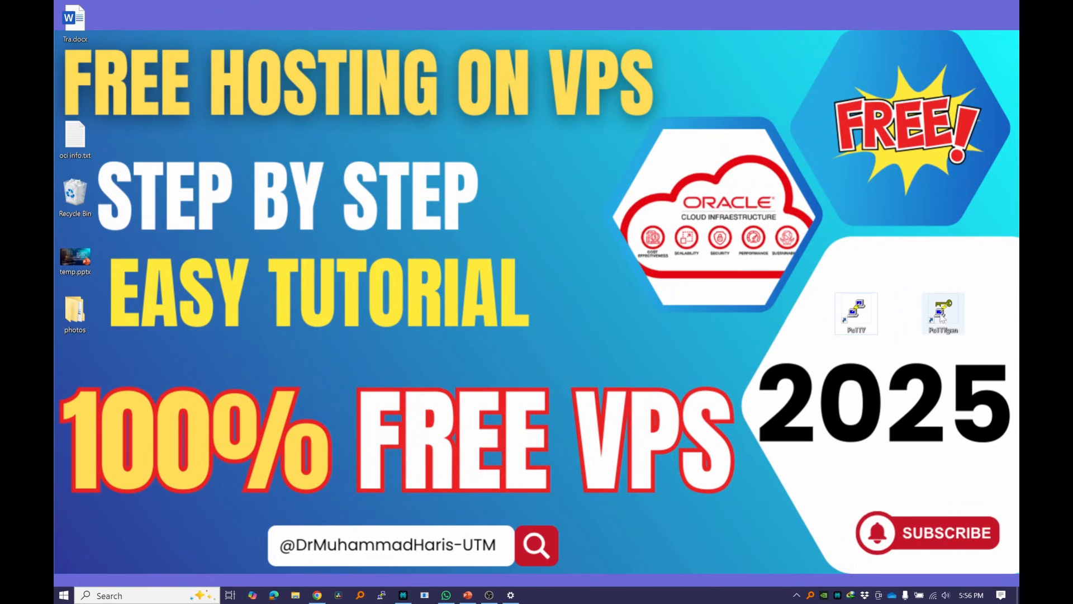
Step: Open PuTTYgen and generate a 2048-bit RSA public/private key pair
double_click(942, 316)
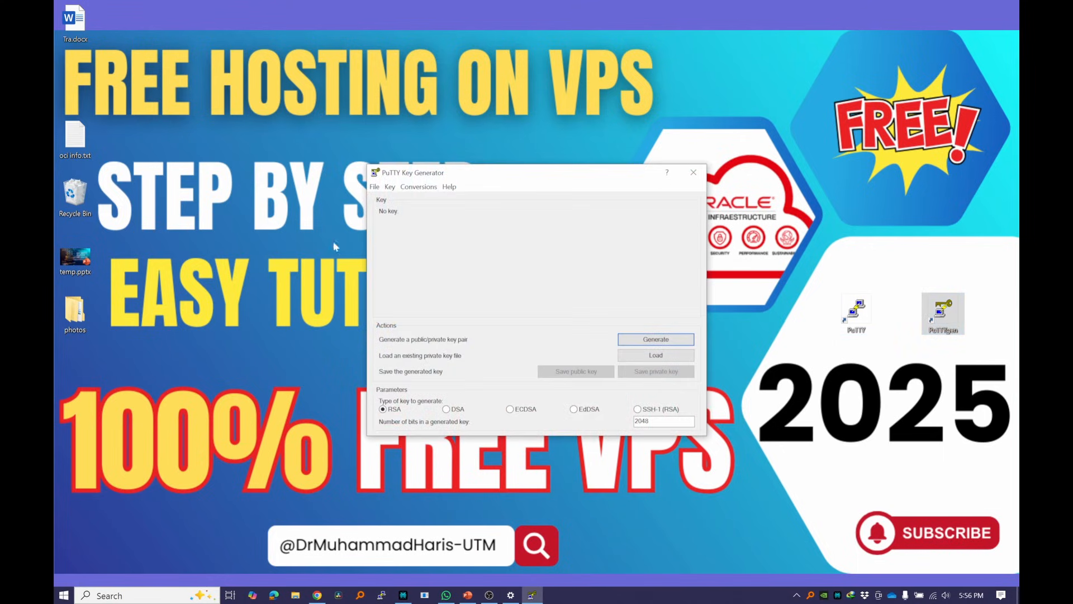
click(384, 409)
click(653, 342)
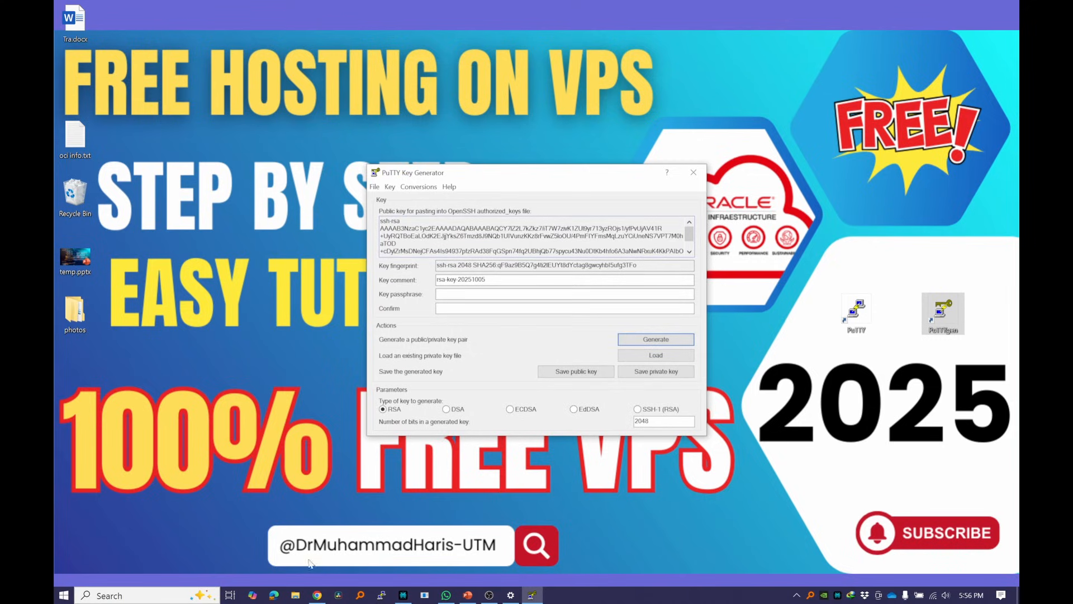
Step: Switch to the Oracle Cloud form, choose pasting a public key as the SSH key option, and return to PuTTYgen
click(317, 595)
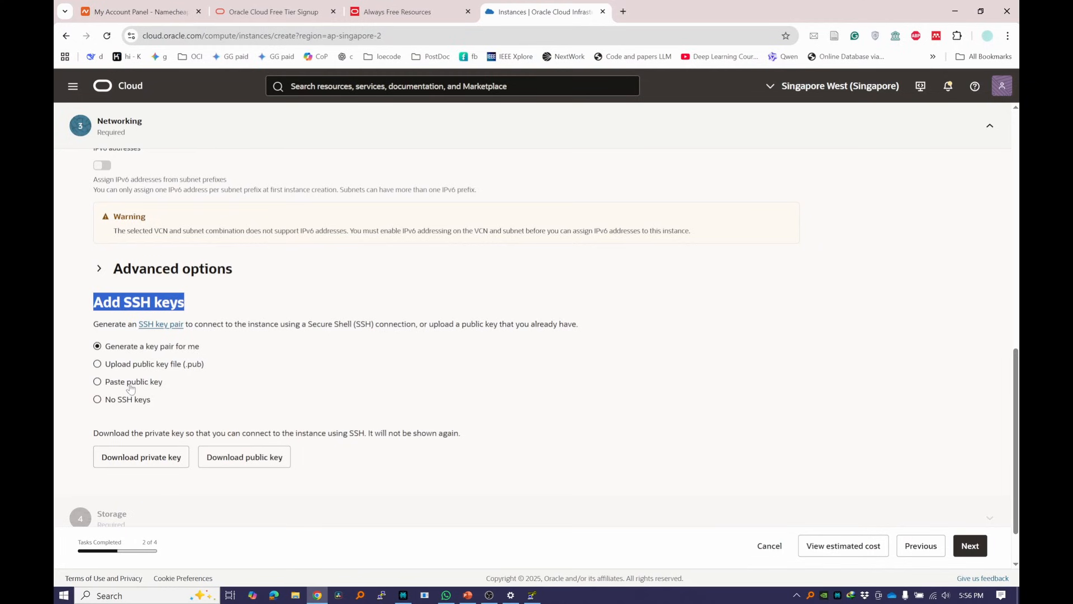
click(135, 383)
click(1017, 596)
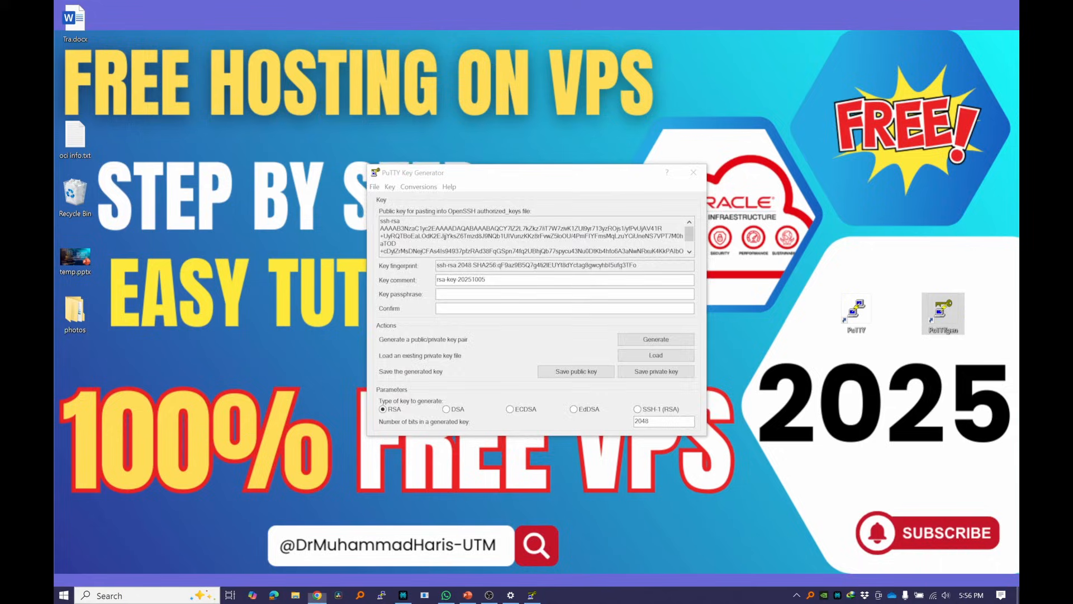
Step: Copy the generated public key from PuTTYgen and paste it as the SSH public key in the Oracle Cloud instance form
click(532, 596)
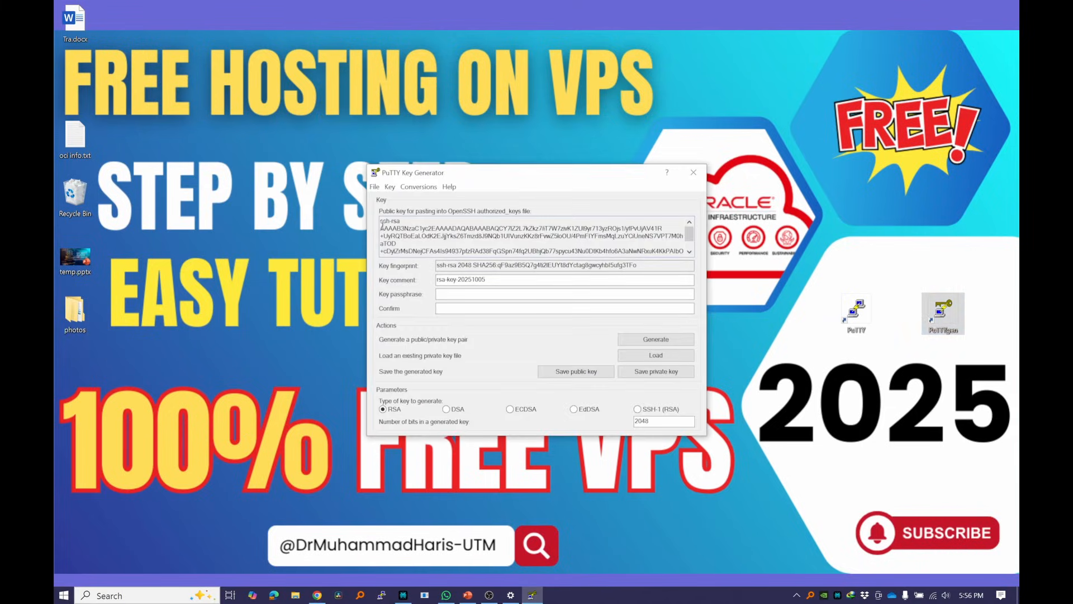
drag(382, 225, 640, 260)
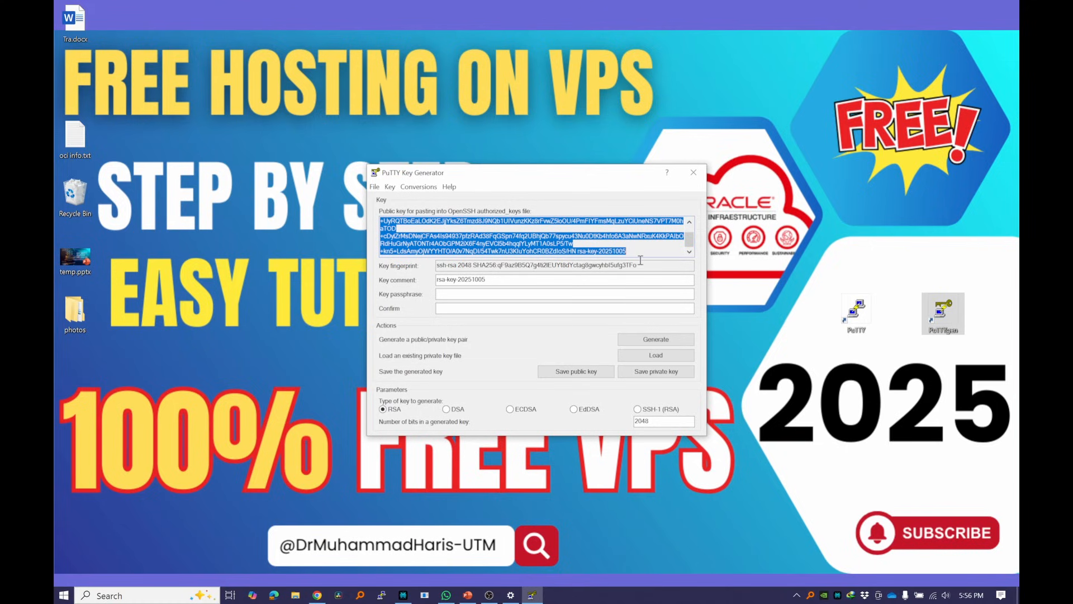
right_click(566, 243)
click(581, 274)
click(317, 596)
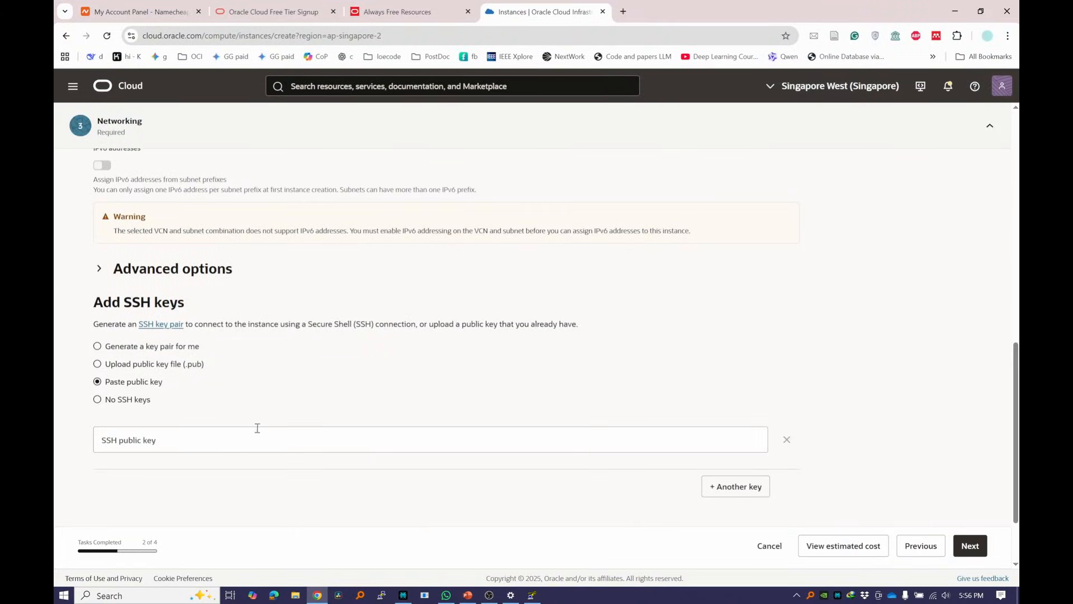
click(252, 439)
key(ctrl+v)
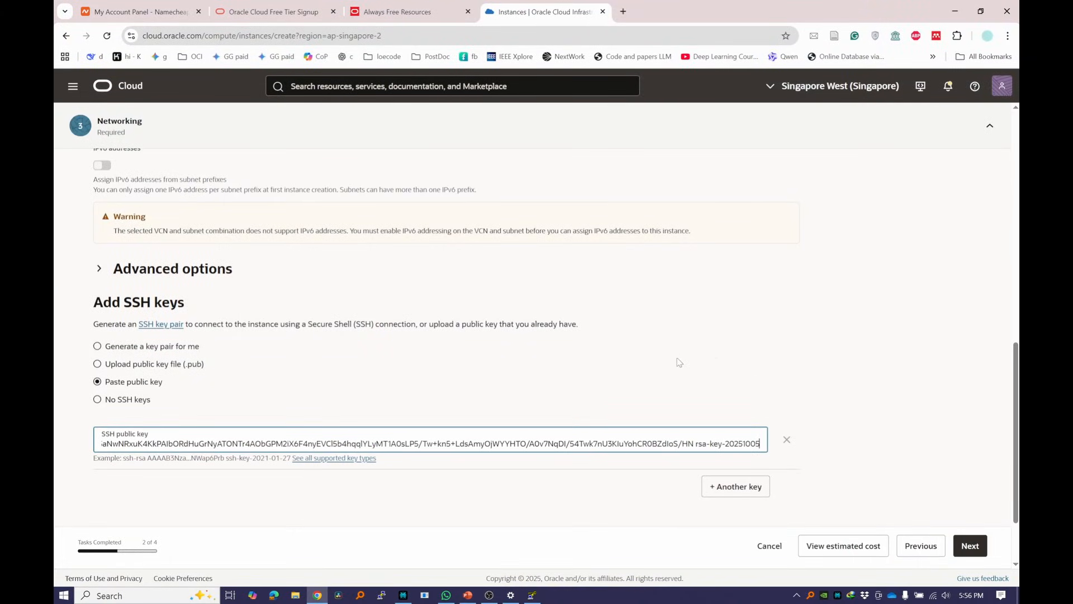
Step: Switch to PuTTYgen and save the public key to the Desktop as temp.pub
click(531, 595)
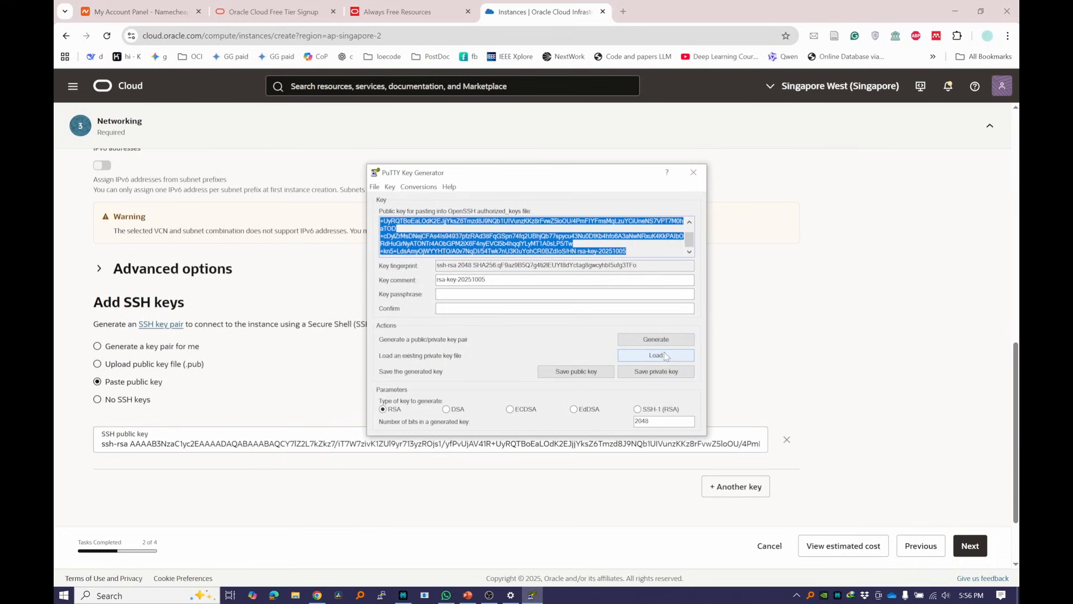
click(588, 373)
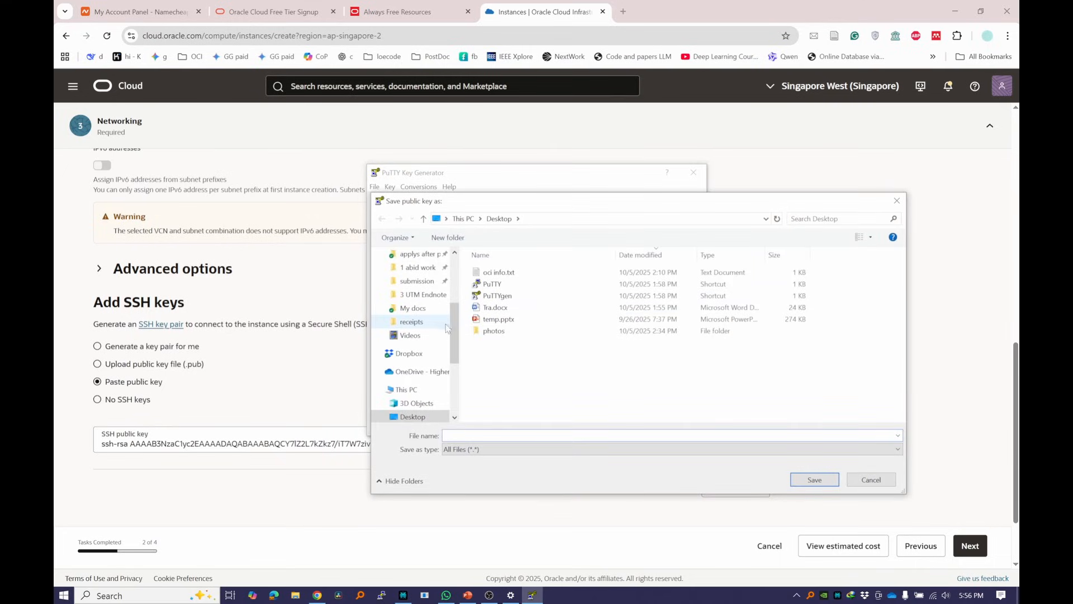
click(426, 419)
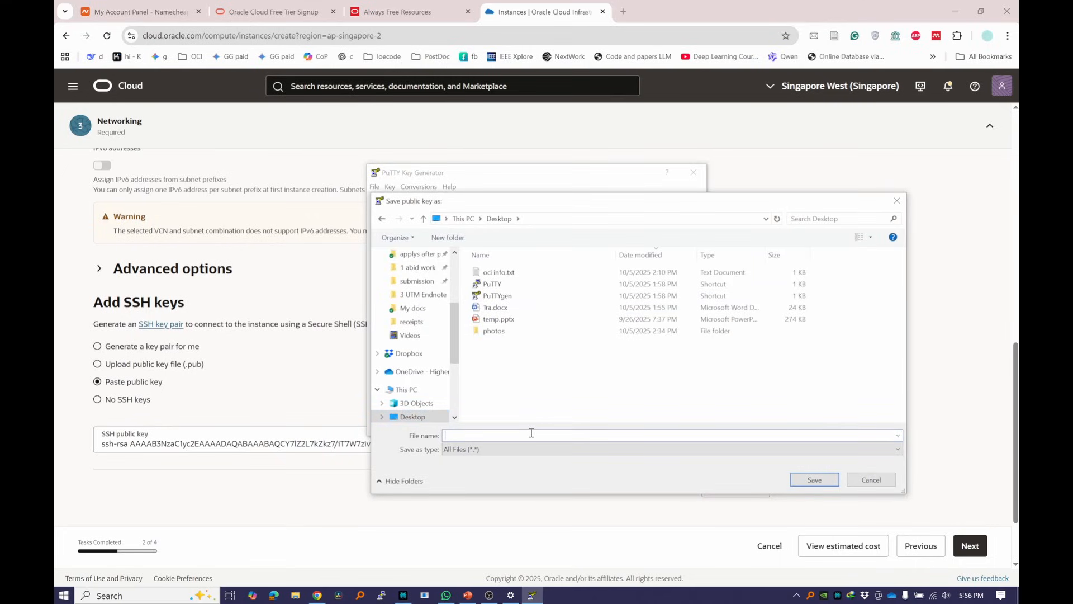
key(BackSpace)
text(t)
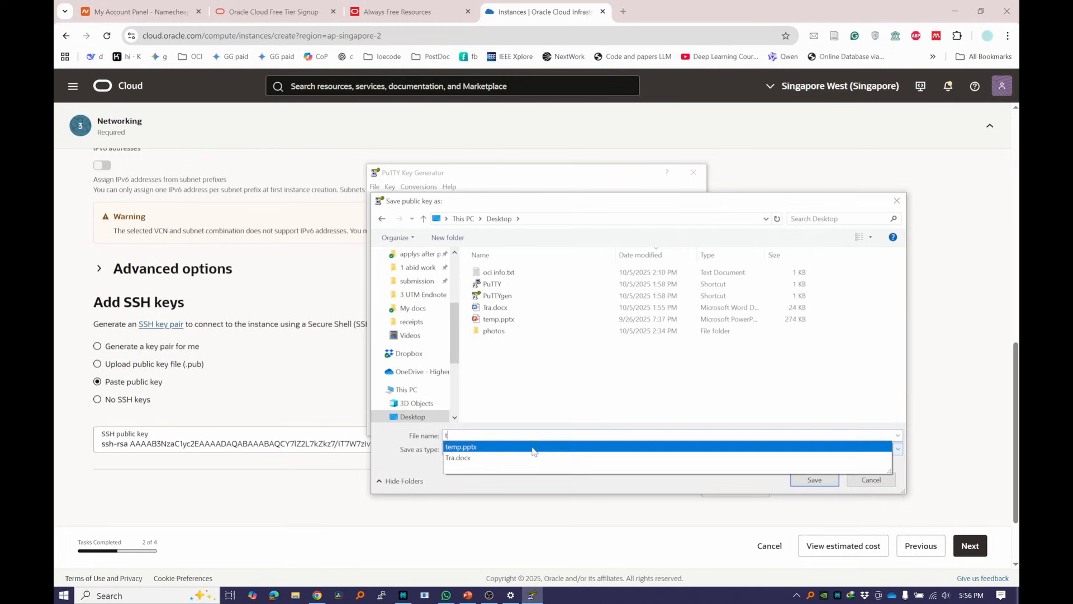
text(emp.pub)
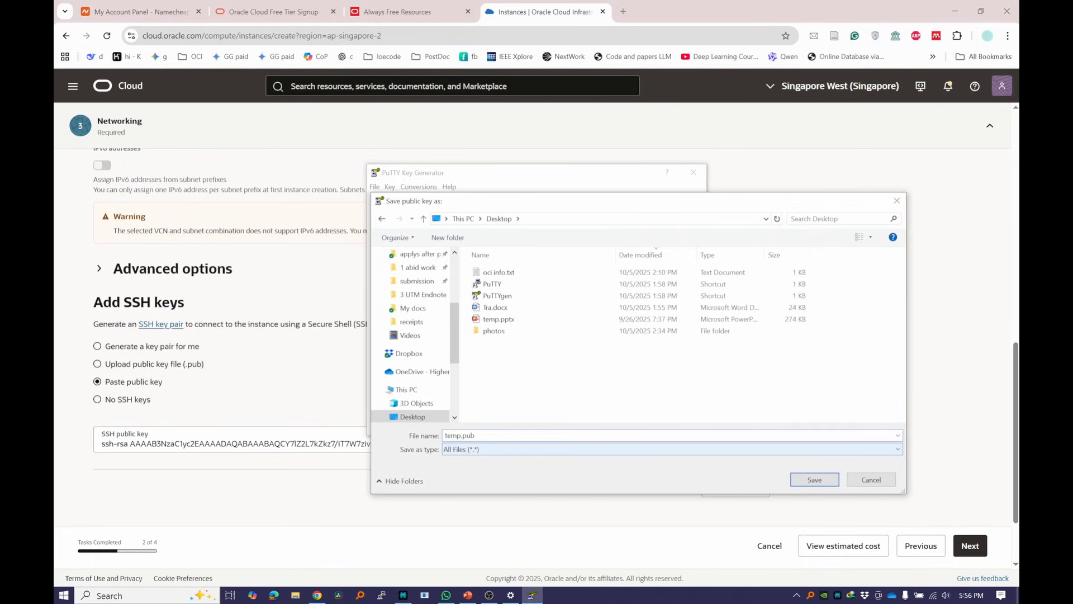
click(813, 478)
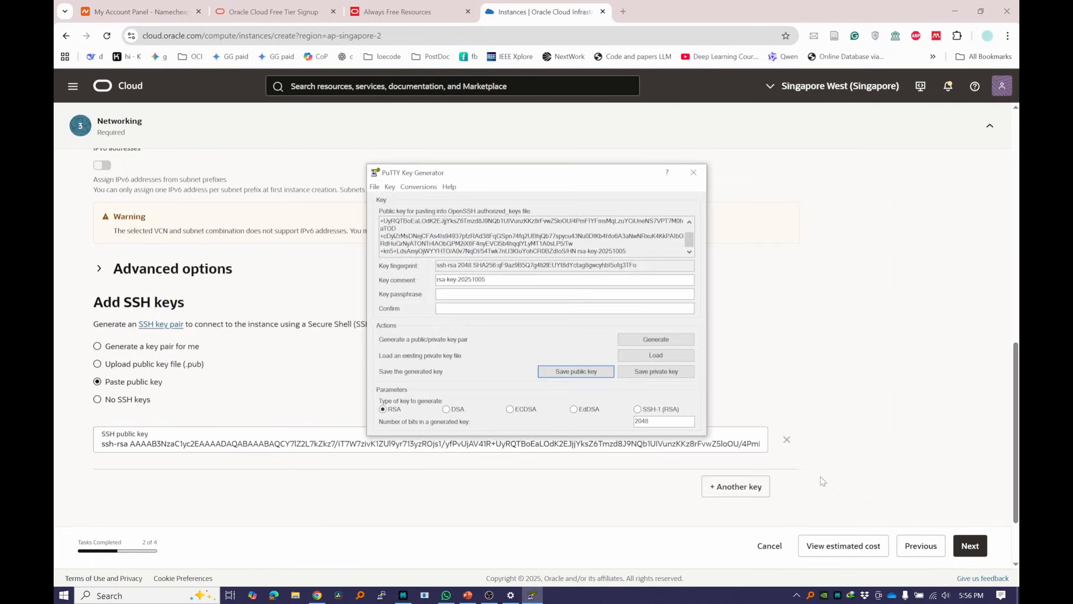
click(946, 595)
click(868, 570)
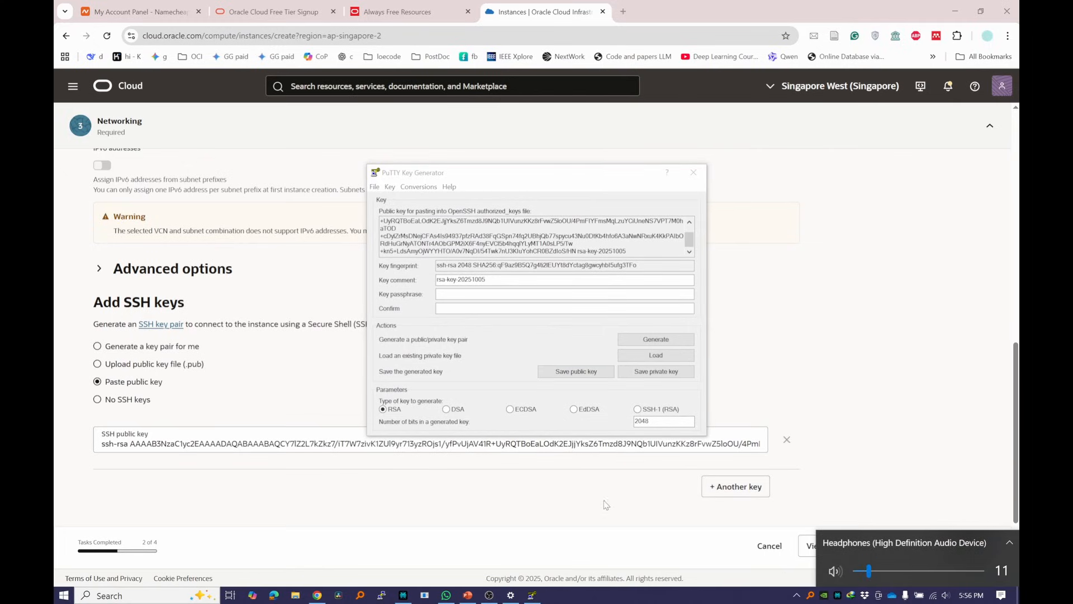
Step: Save the private key to the Desktop as privatetemp in PuTTY Private Key format without a passphrase, and close PuTTYgen
click(656, 371)
click(546, 340)
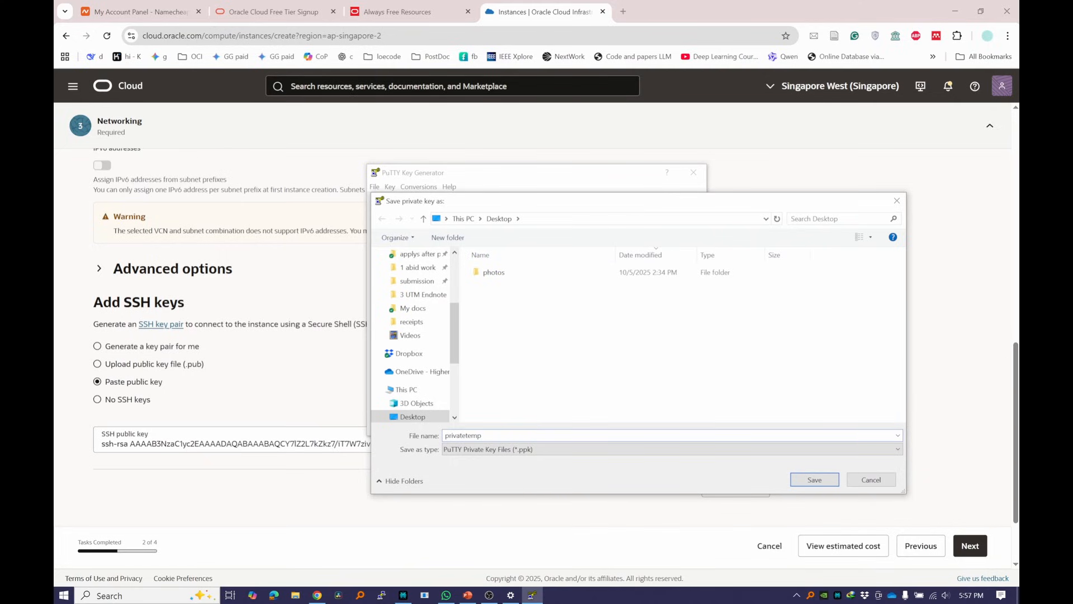
click(815, 480)
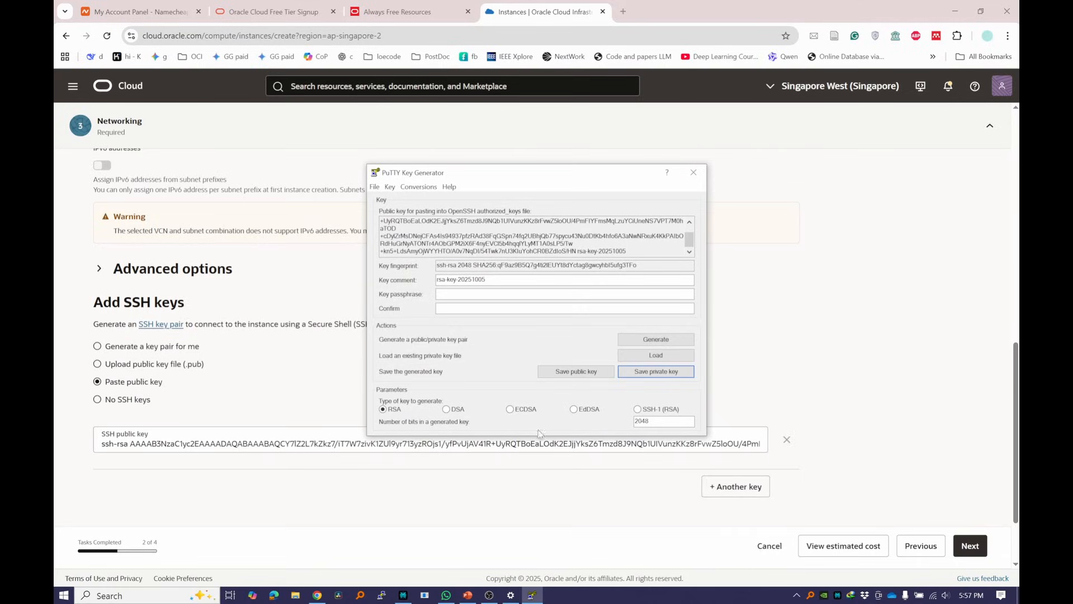
click(694, 172)
Step: Proceed with the default boot volume and no block volumes, review the instance summary, and create the instance
scroll(393, 386, down, 2)
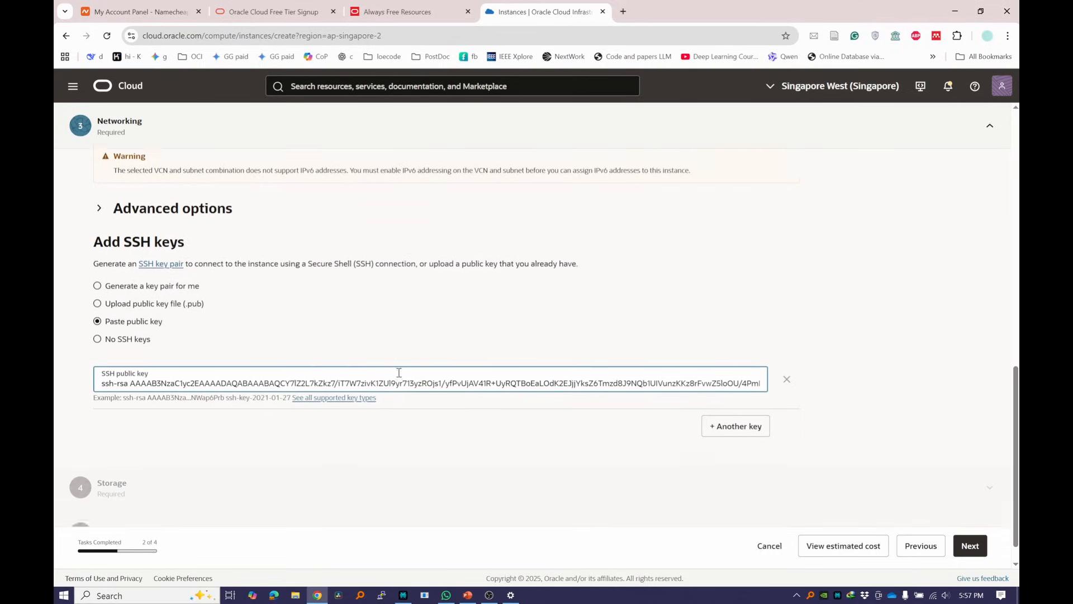
click(971, 545)
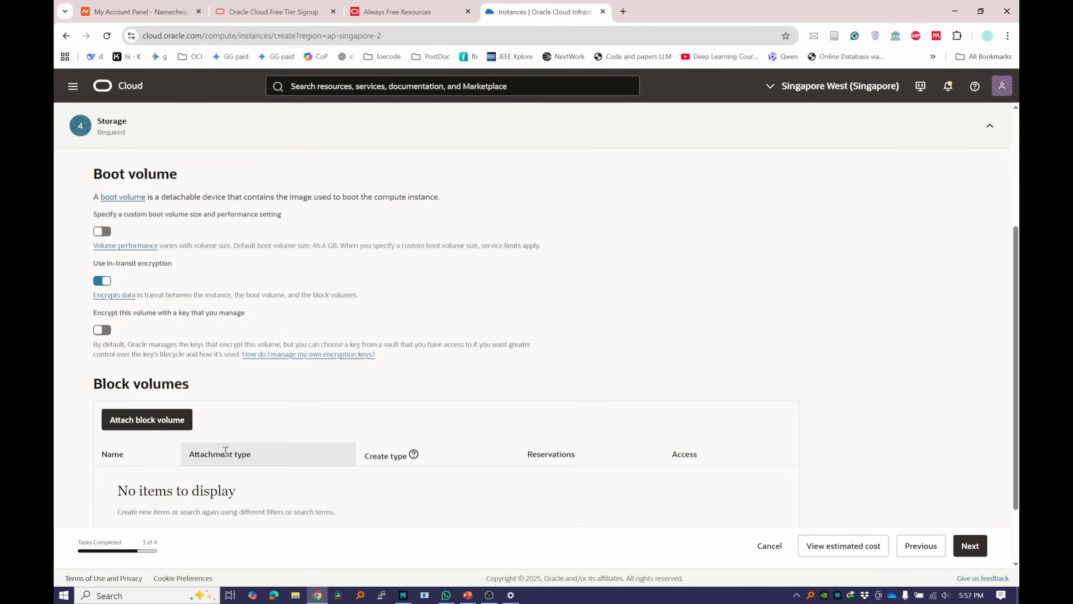
scroll(162, 293, down, 2)
click(973, 545)
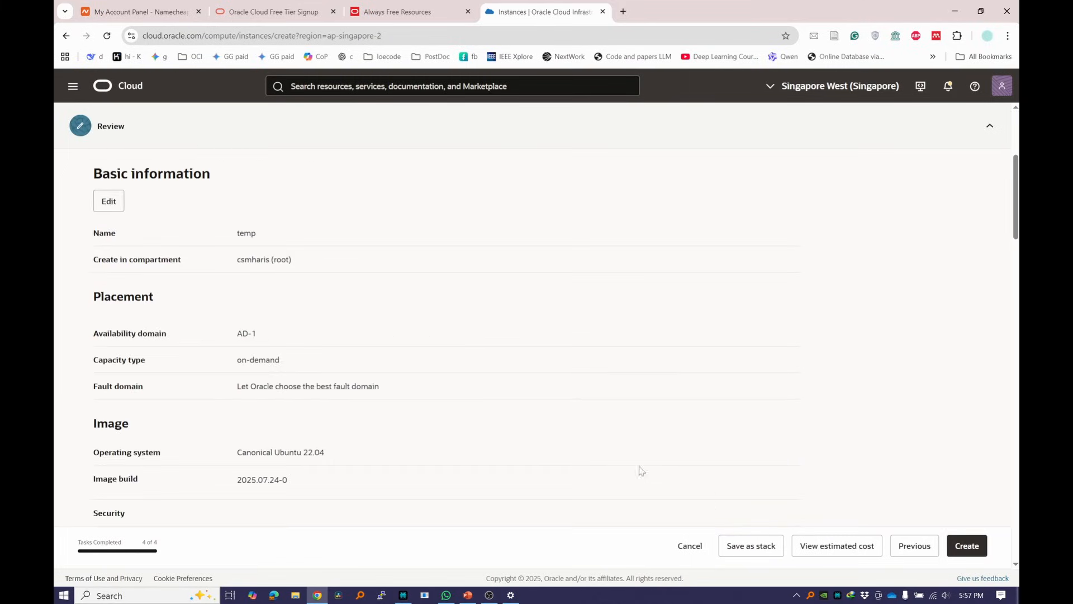
scroll(880, 447, down, 5)
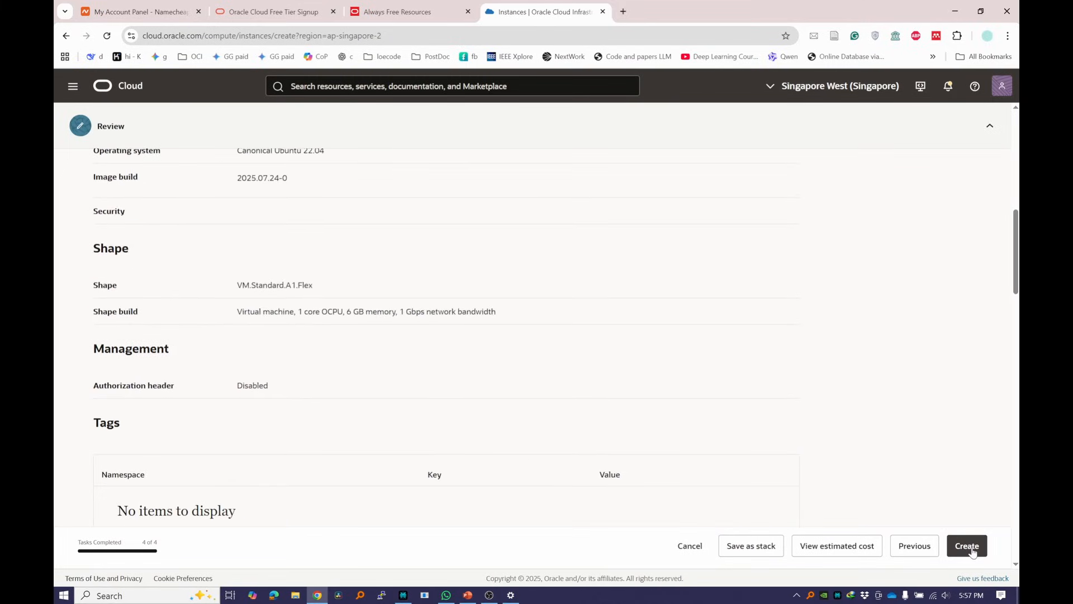
click(967, 545)
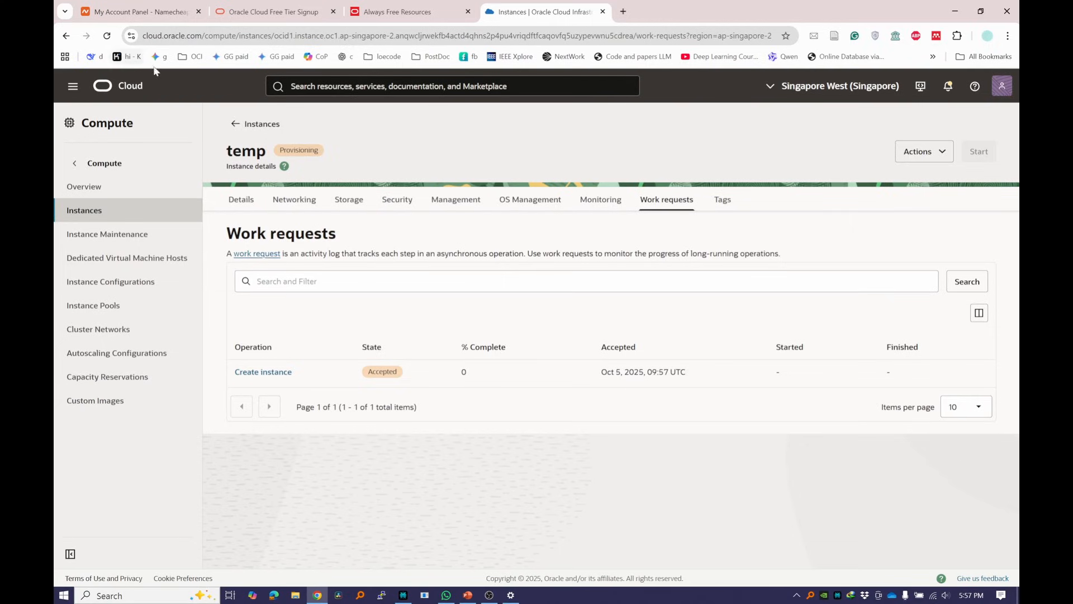
Step: Return to the instances list, check the temp instance's state, and copy its public IP address
click(236, 124)
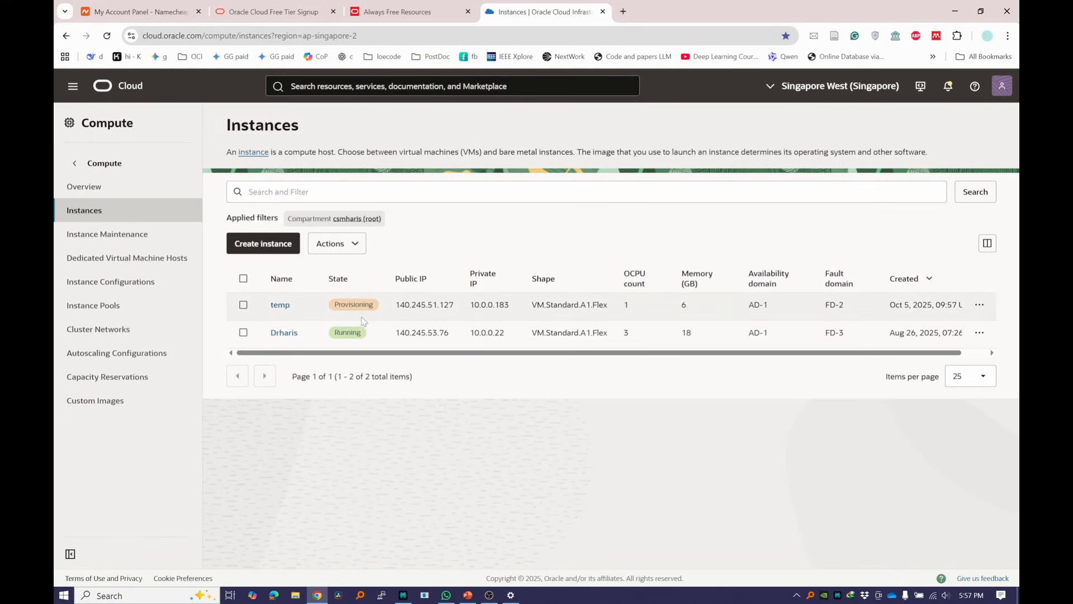
double_click(347, 306)
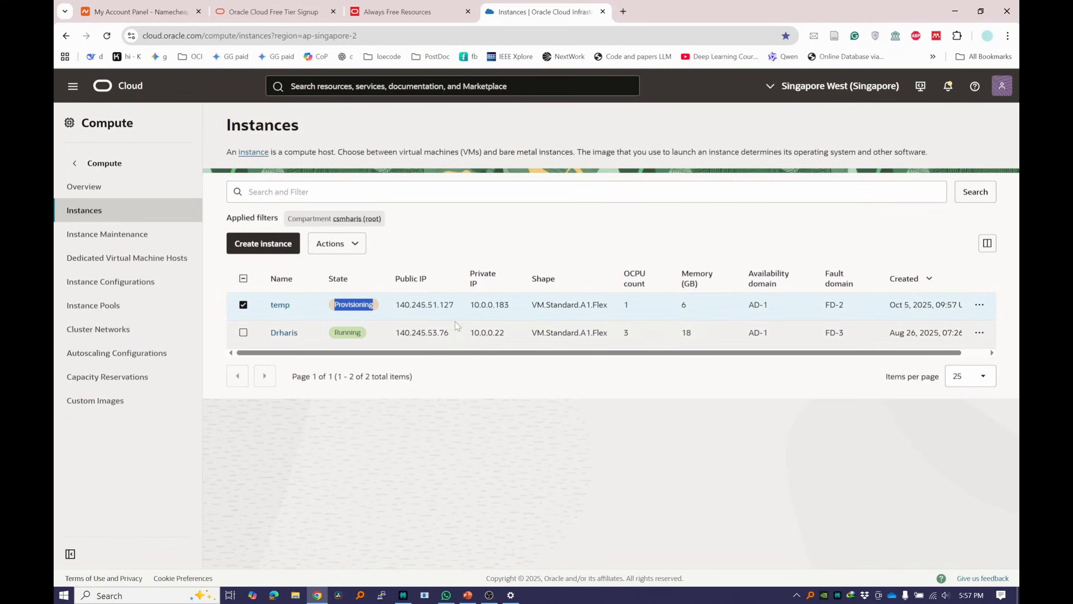
drag(455, 305, 401, 307)
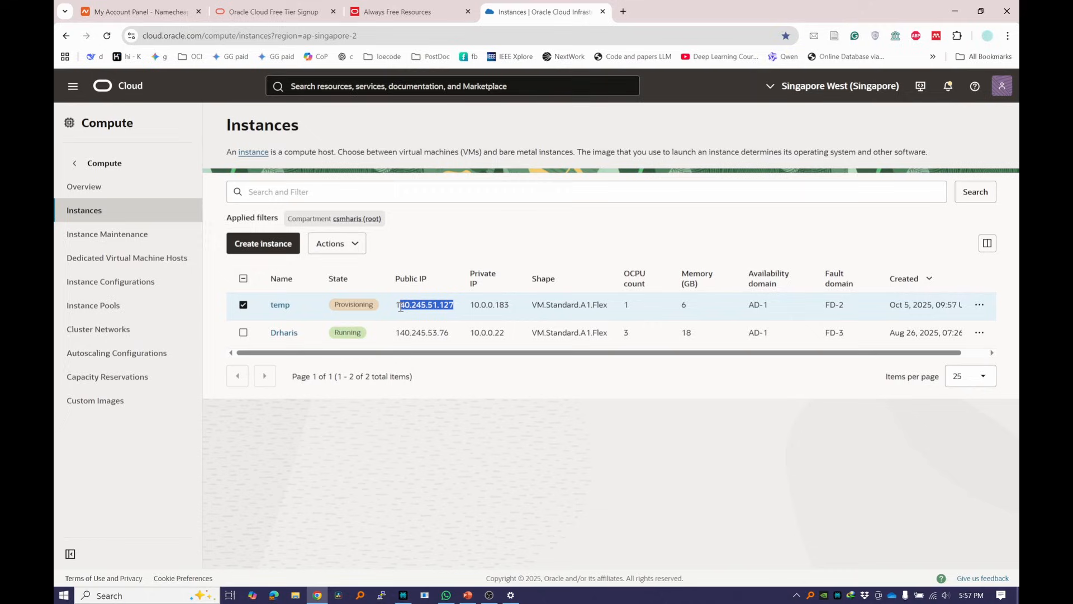
click(350, 309)
double_click(346, 304)
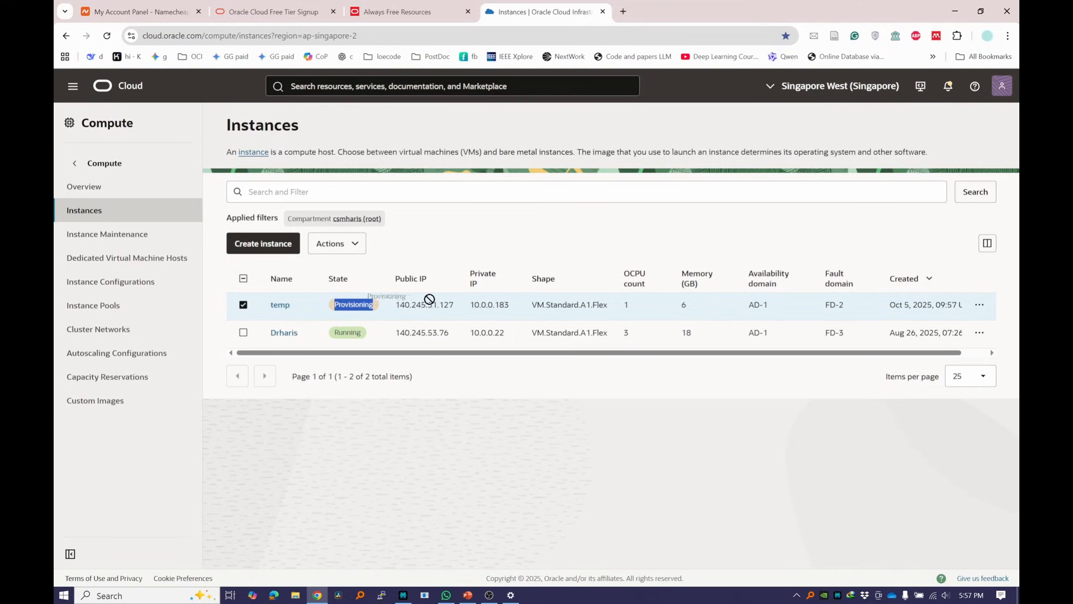
click(449, 309)
drag(455, 309, 396, 315)
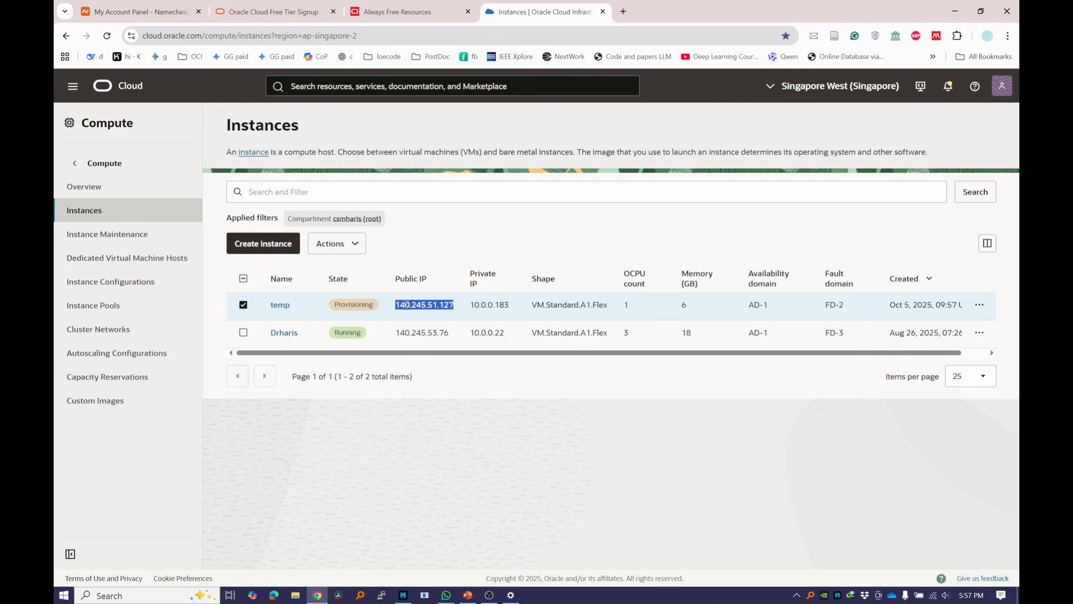
right_click(406, 305)
click(430, 318)
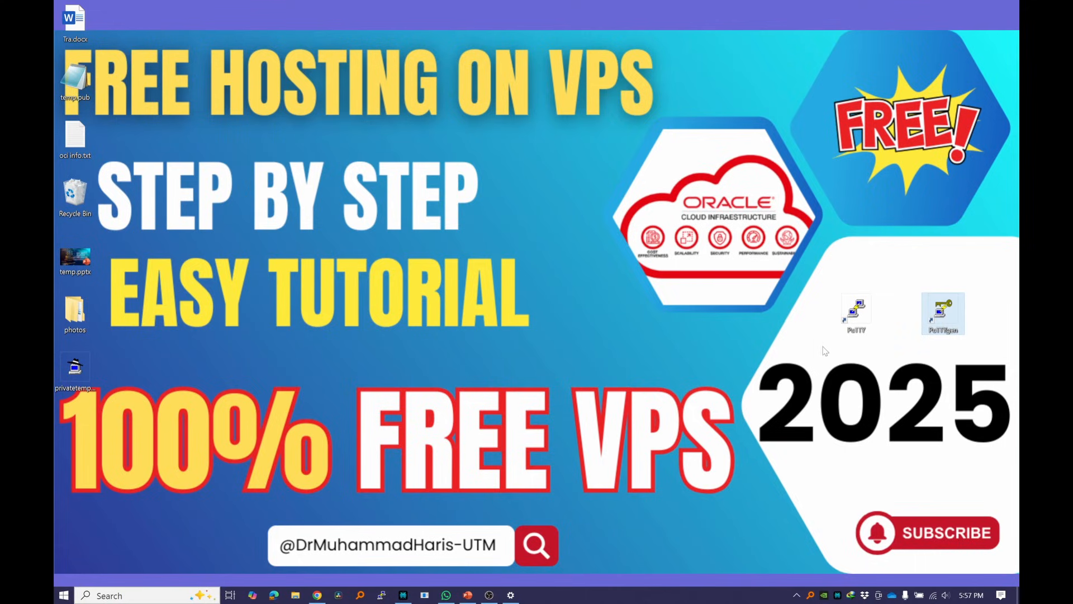
double_click(857, 313)
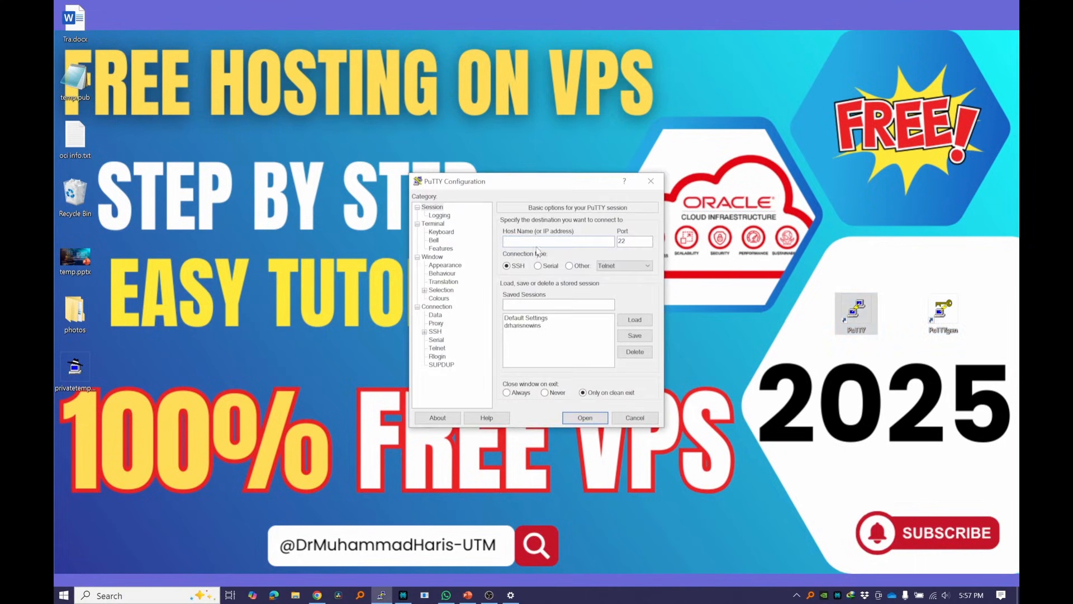
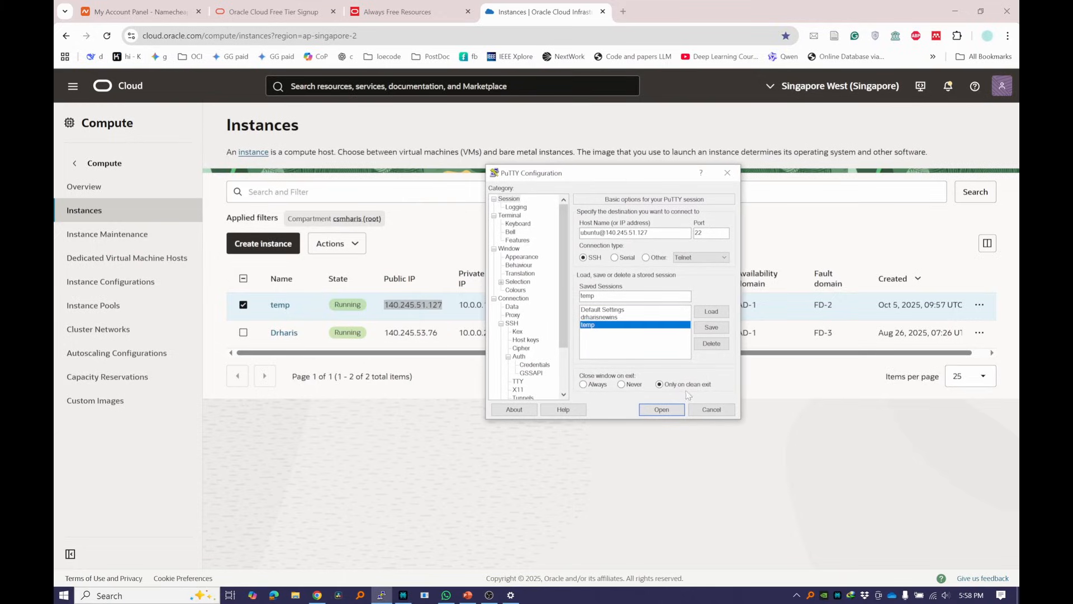
click(677, 408)
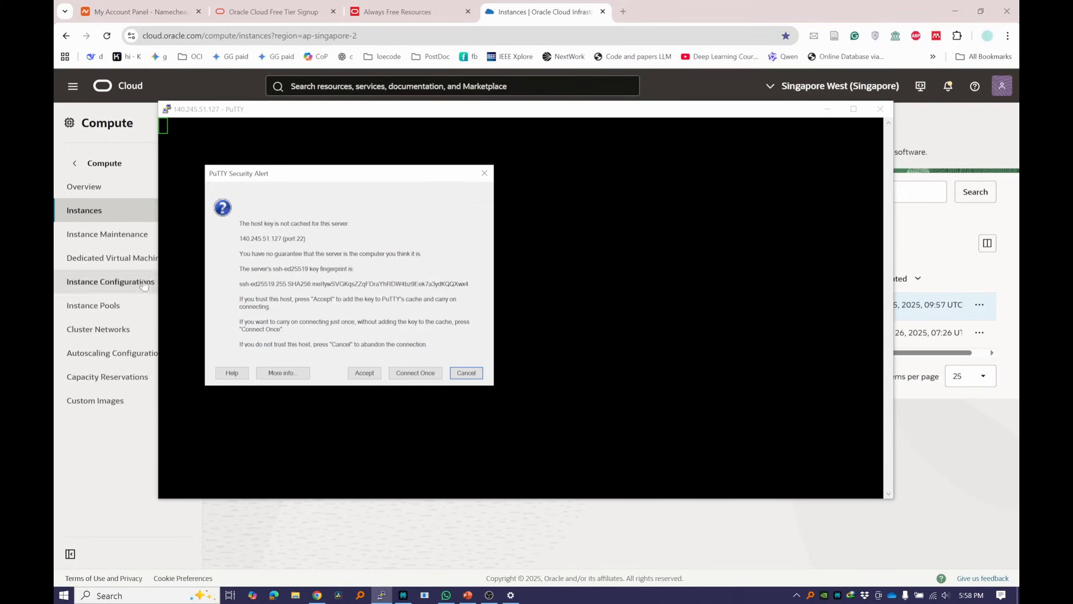
click(365, 374)
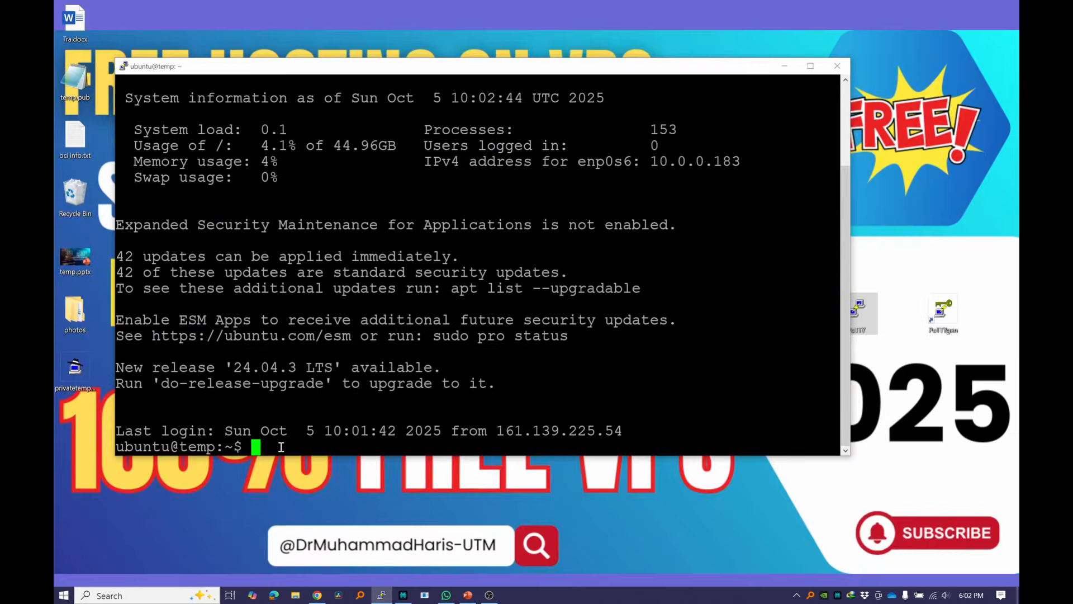
Step: Refresh the server's package lists by running sudo apt update in the terminal
text(sudo)
key(BackSpace)
key(BackSpace)
key(BackSpace)
key(BackSpace)
text(udo apt update)
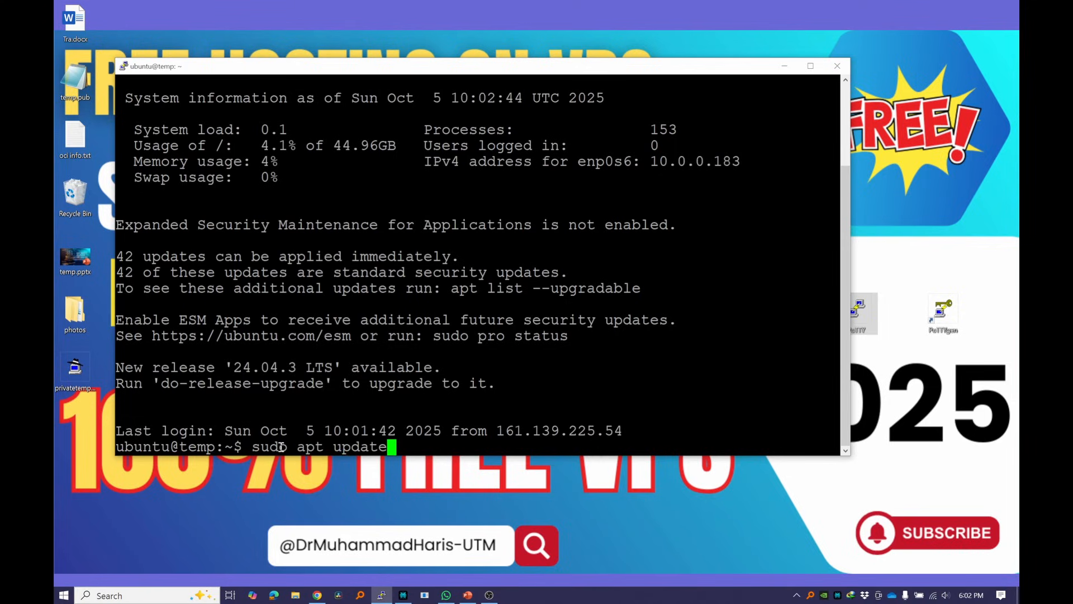
key(Return)
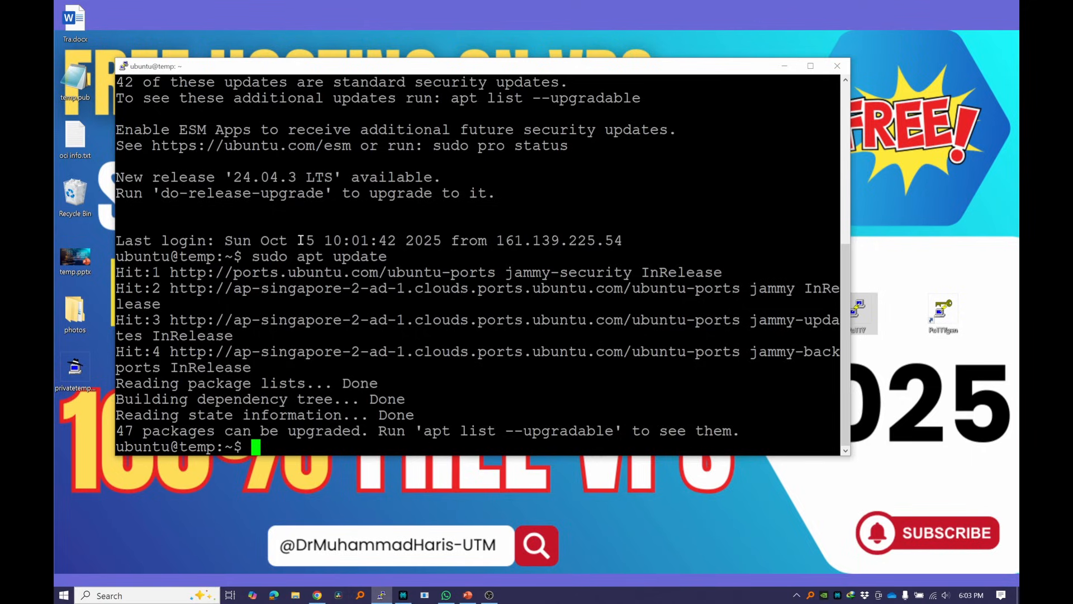
drag(273, 193, 475, 325)
click(476, 336)
Step: Switch to Namecheap in the browser and open the management page for the harisphd.site domain, signing in again with the saved credentials
click(317, 595)
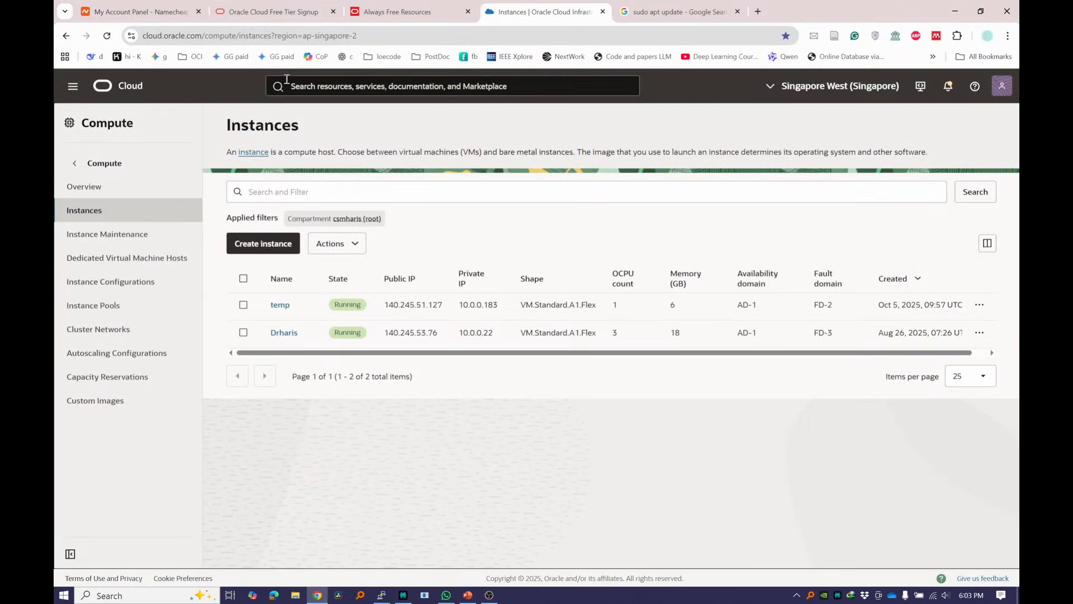
click(162, 11)
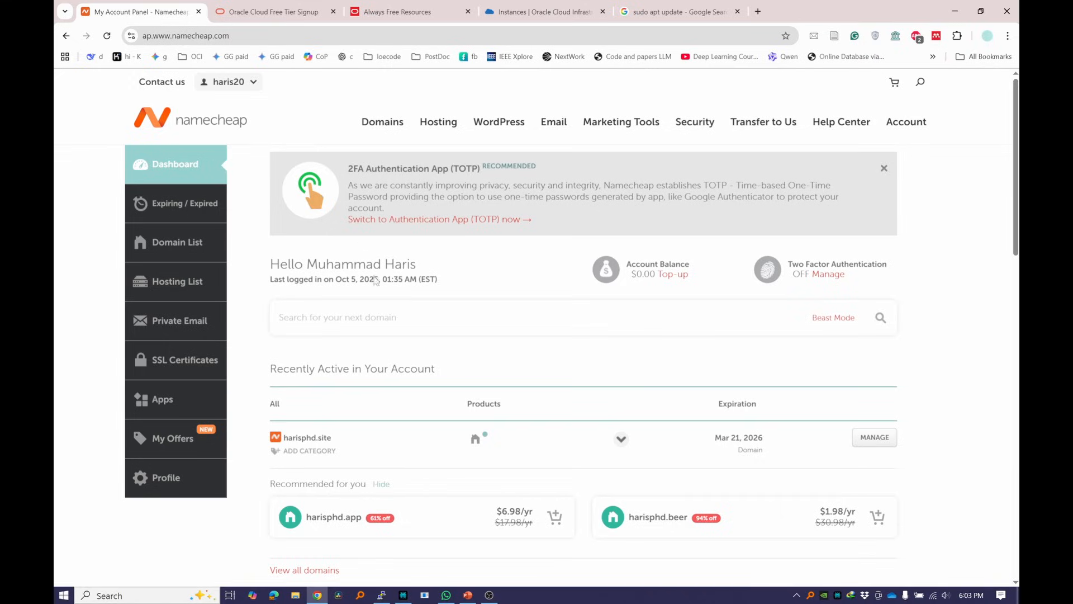
scroll(391, 291, down, 3)
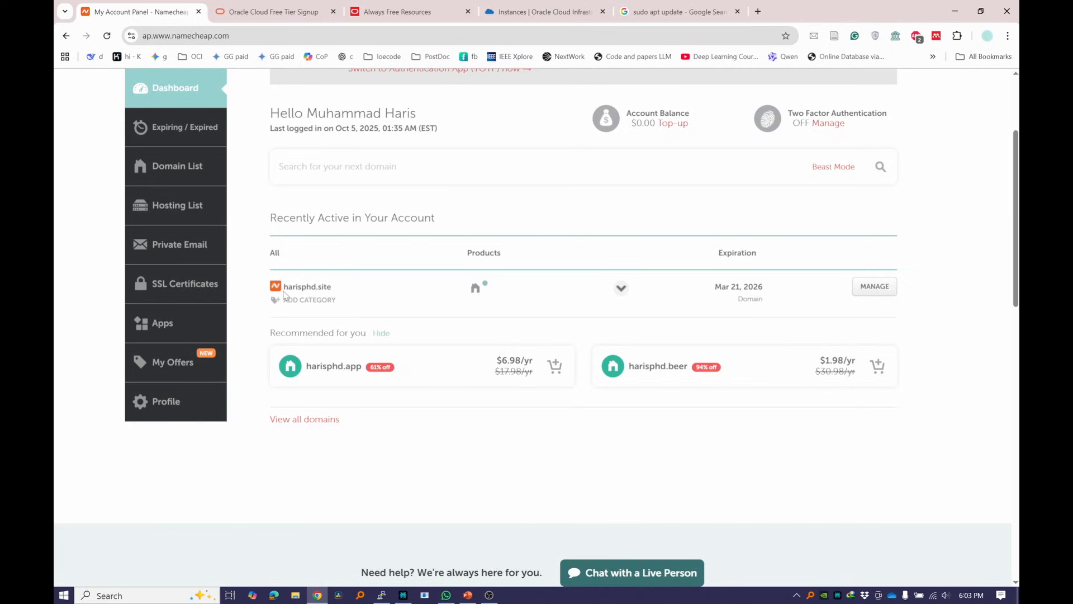
drag(284, 295, 333, 287)
click(875, 288)
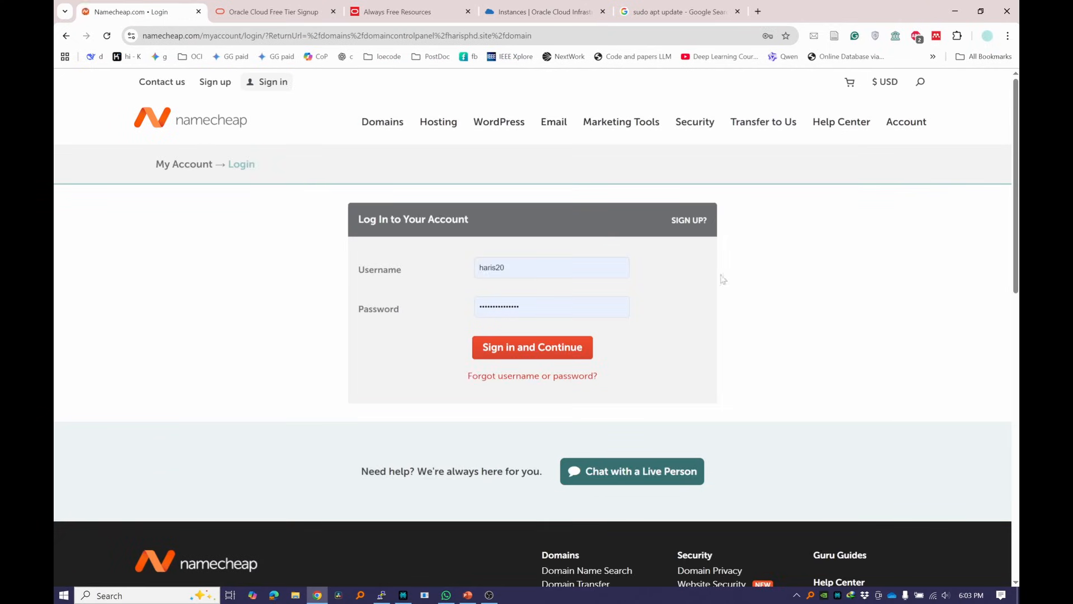
click(562, 352)
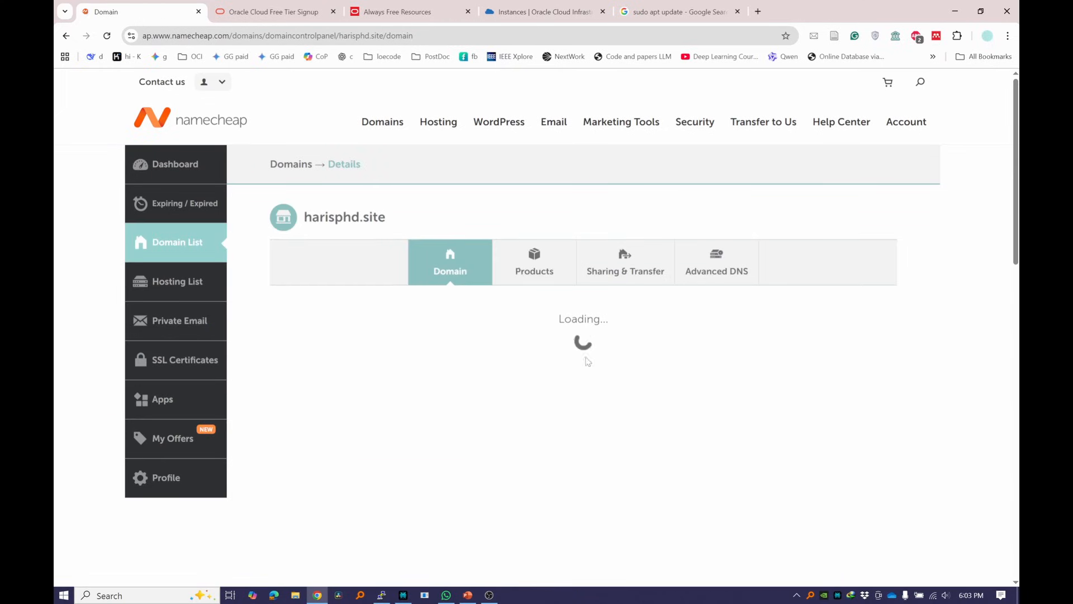
Step: Open the advanced DNS settings of harisphd.site and start a new A record with host @
click(739, 274)
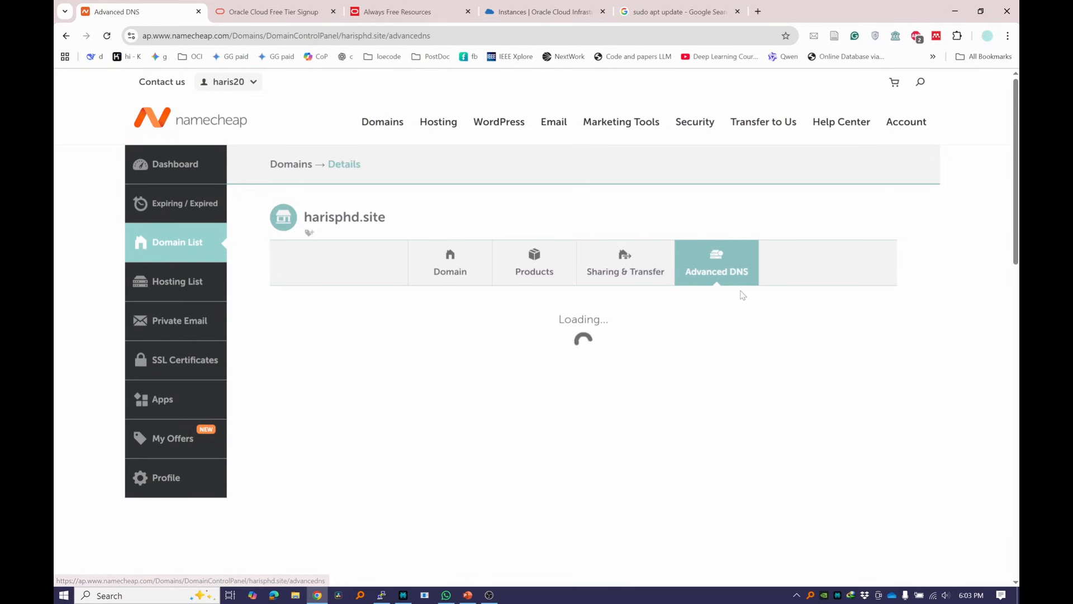
scroll(367, 329, down, 3)
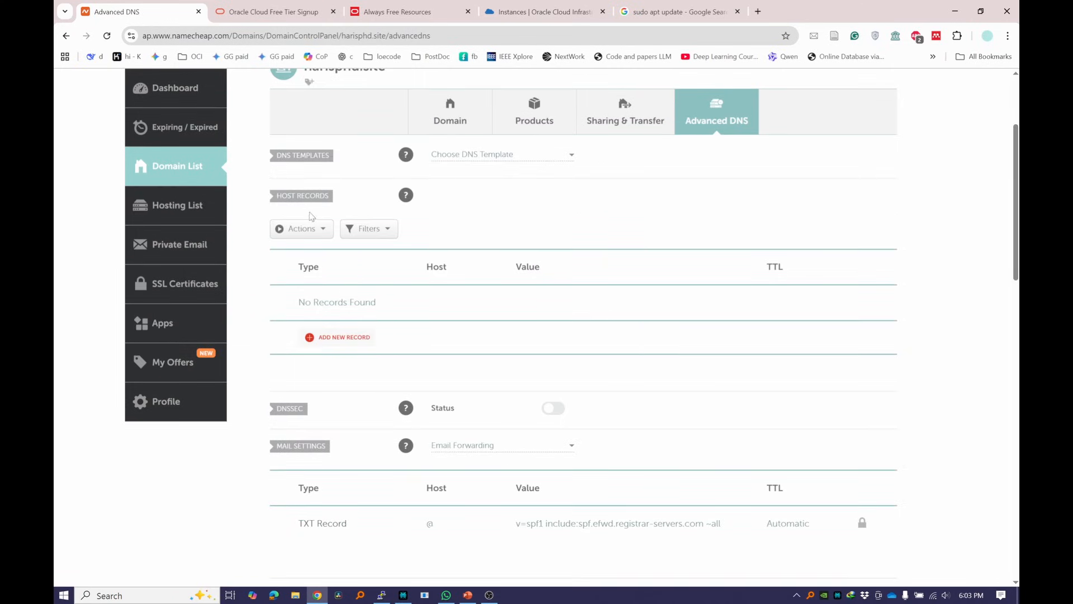
click(344, 338)
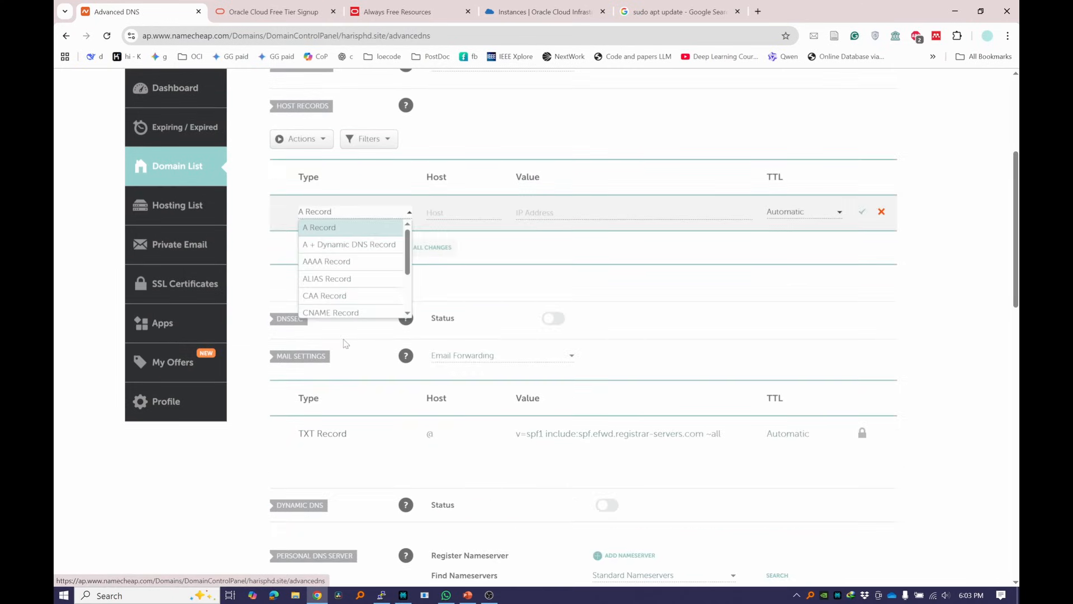
click(353, 235)
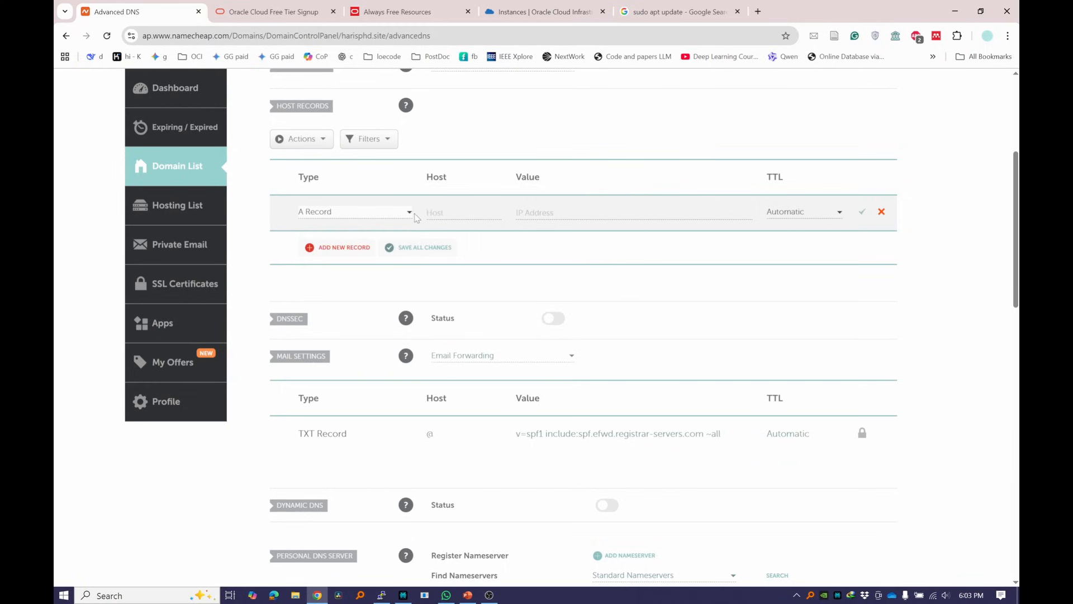
click(441, 215)
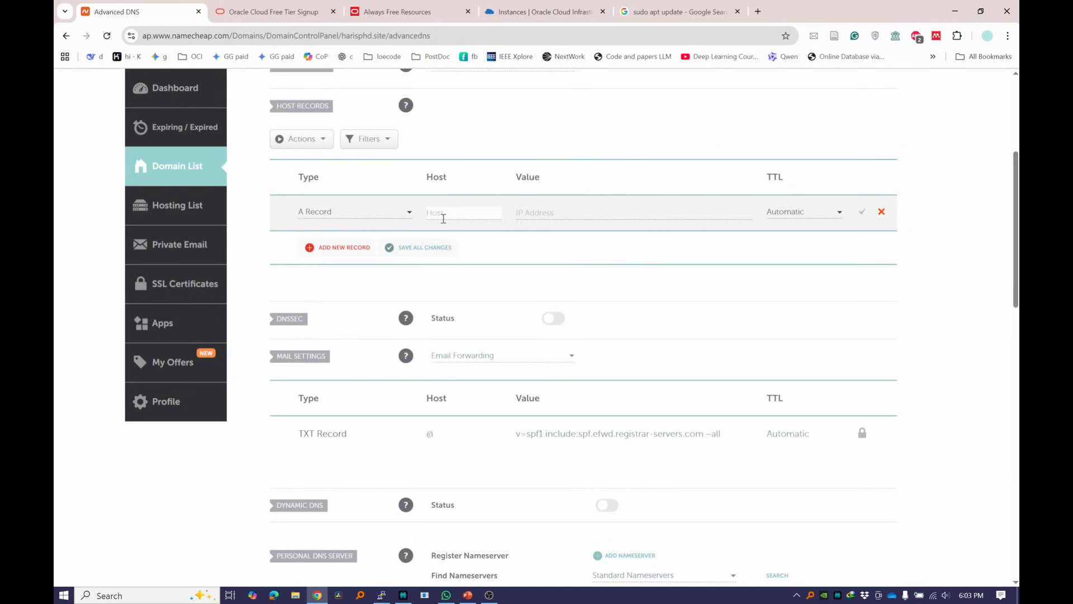
click(539, 214)
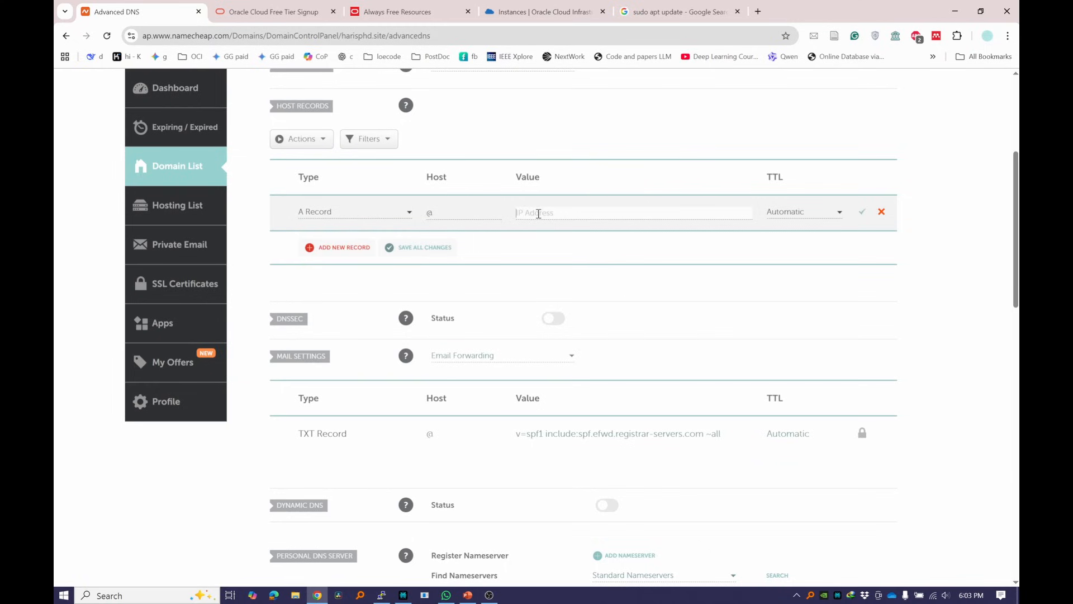
Step: Copy the temp instance's public IP 140.245.51.127 from Oracle Cloud into the @ record's value in Namecheap and save the record
click(540, 7)
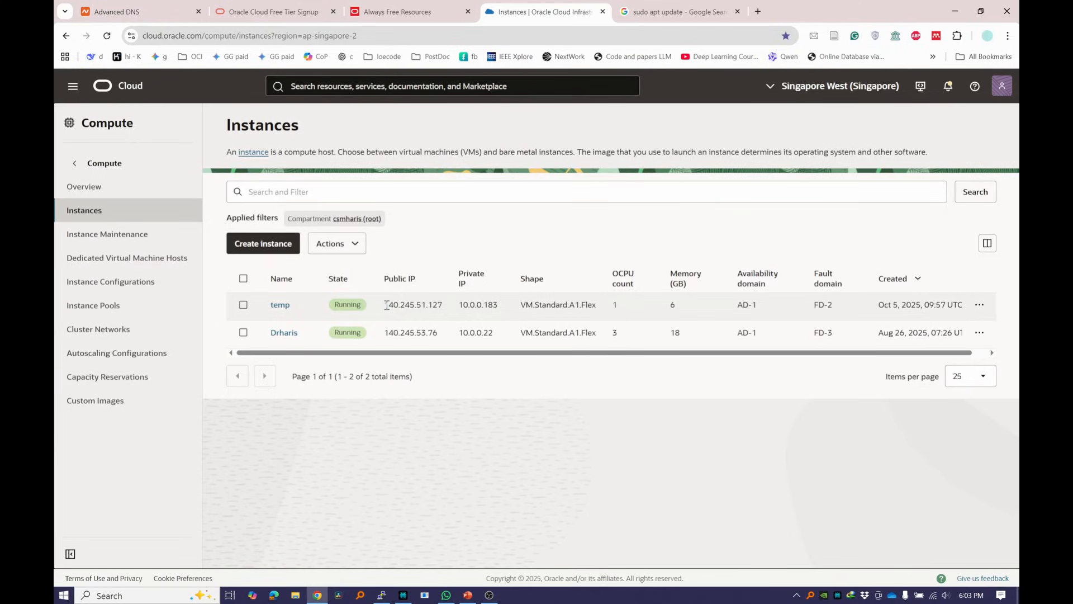
drag(386, 306, 445, 308)
key(ctrl+c)
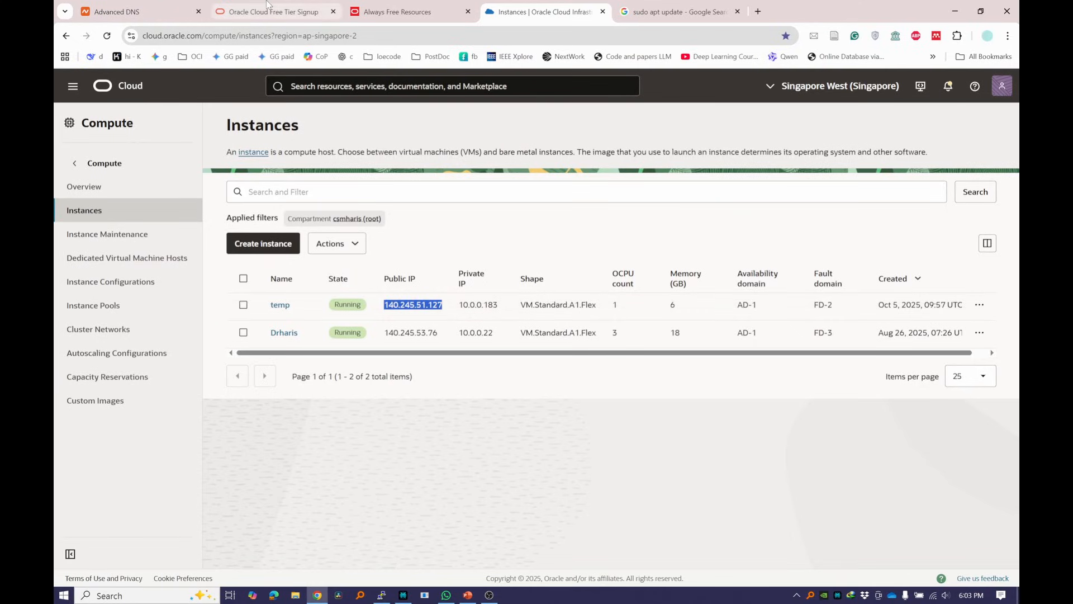
click(188, 5)
key(ctrl+v)
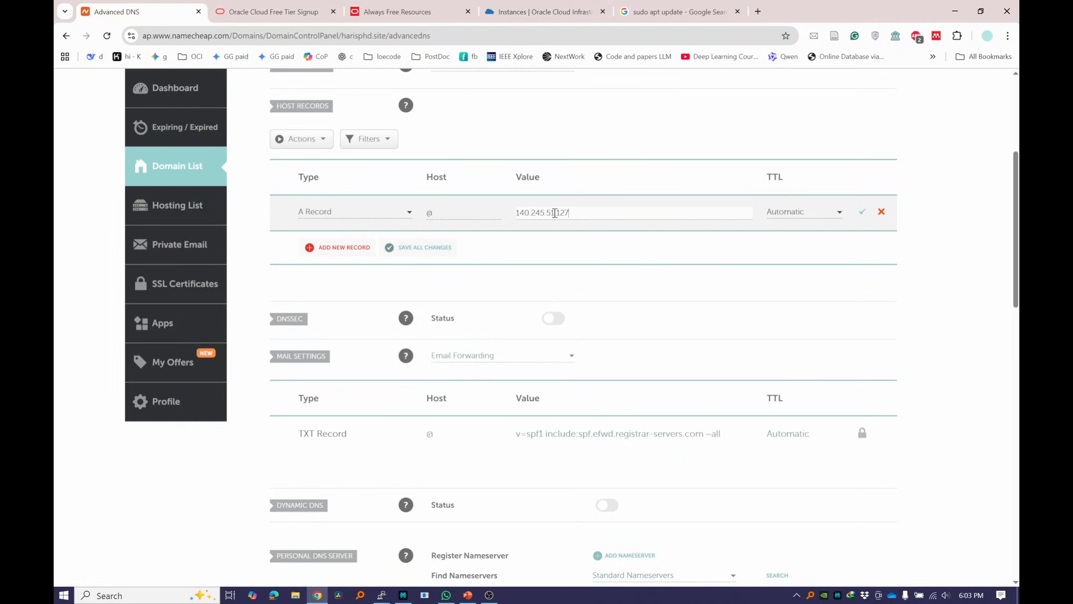
click(863, 211)
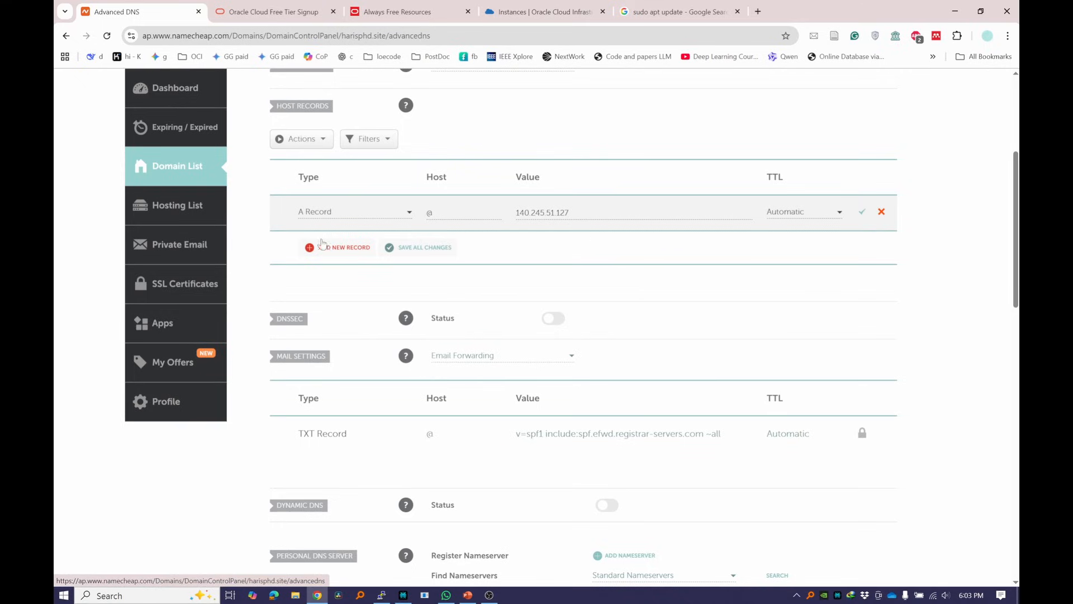
Step: Add and save a second A record with host aapanel and value 140.245.51.127
click(341, 249)
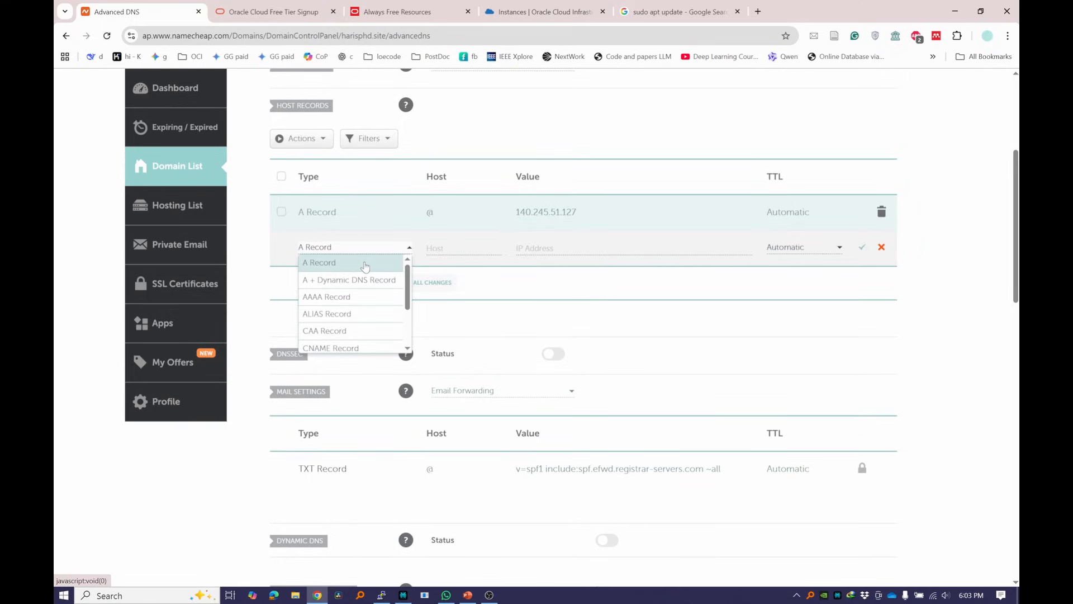
click(365, 265)
click(465, 248)
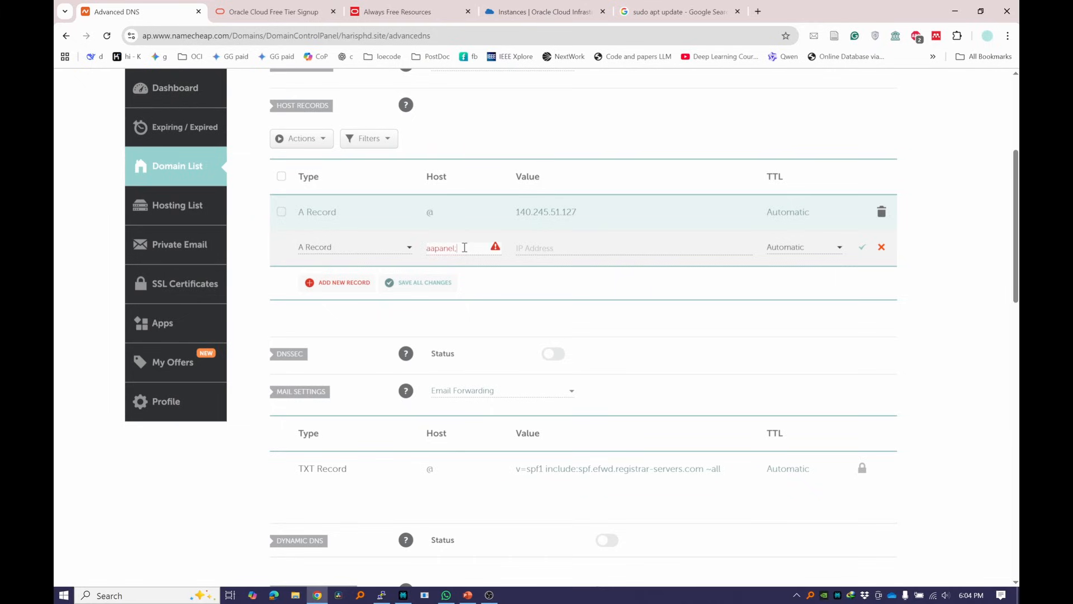
key(Tab)
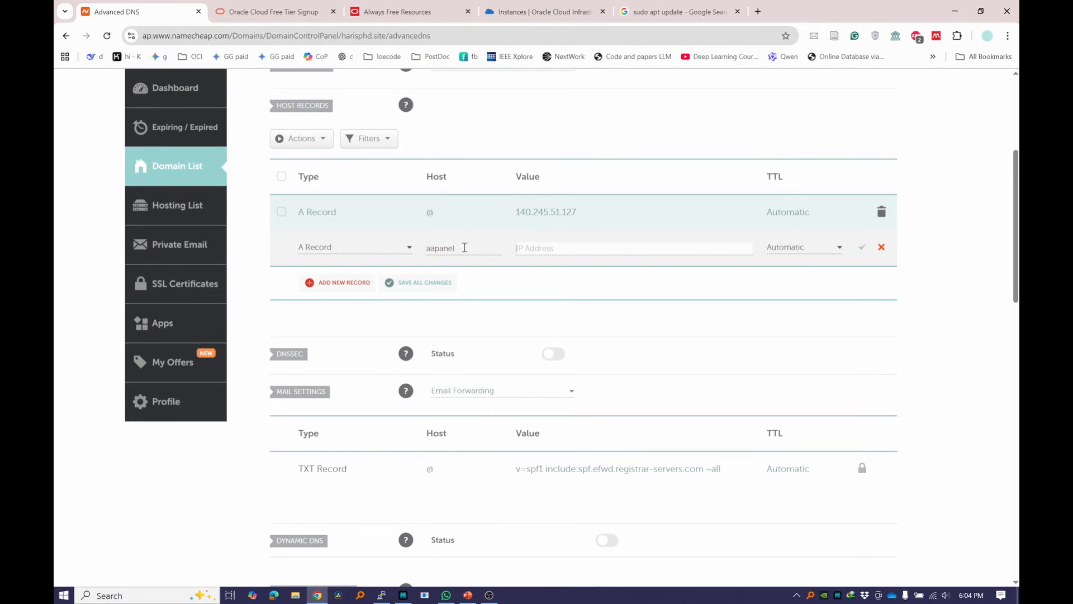
key(ctrl+v)
click(863, 247)
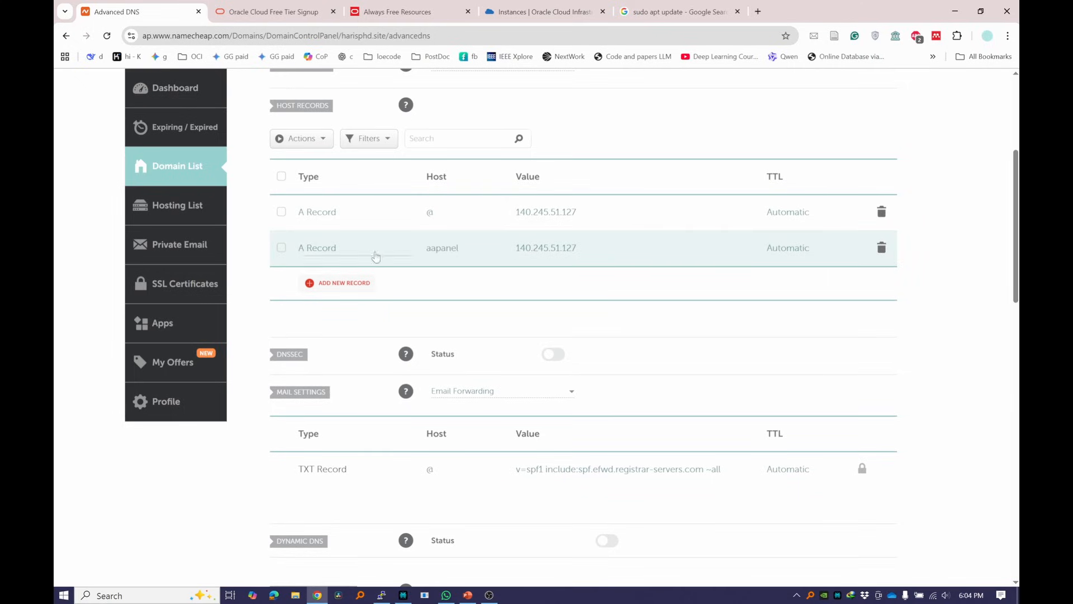
Step: Add and save a CNAME record with host www and target harisphd.site, rechecking its target value
click(340, 283)
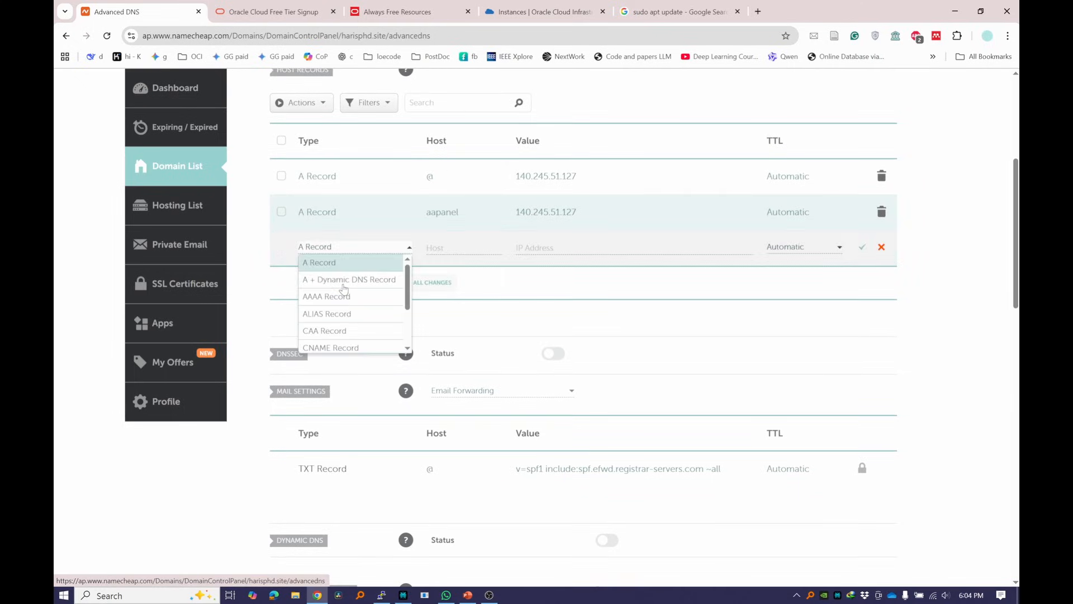
click(355, 345)
click(457, 245)
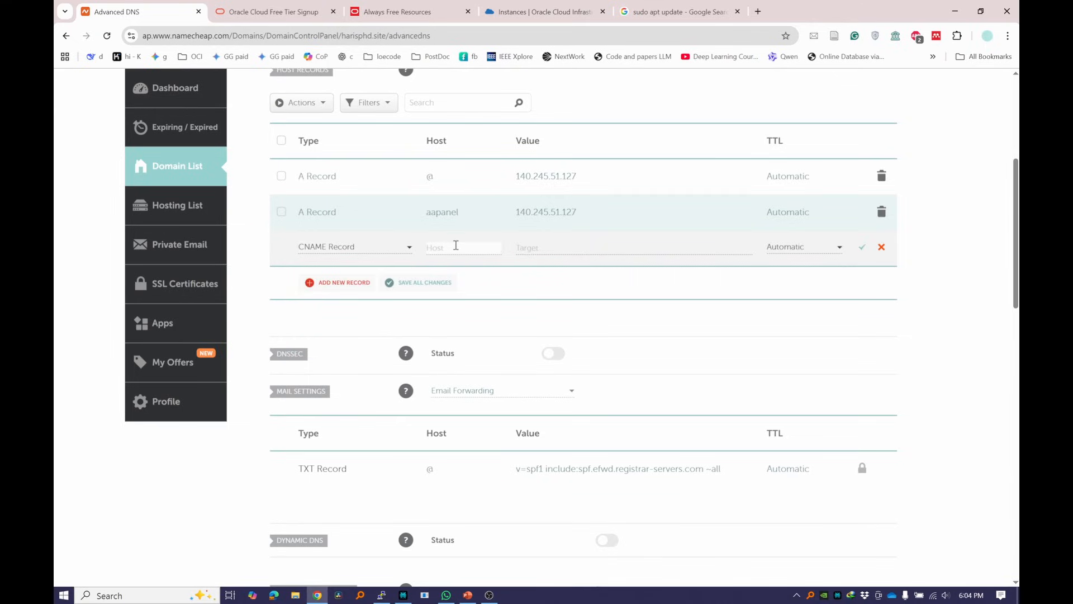
text(www)
key(Tab)
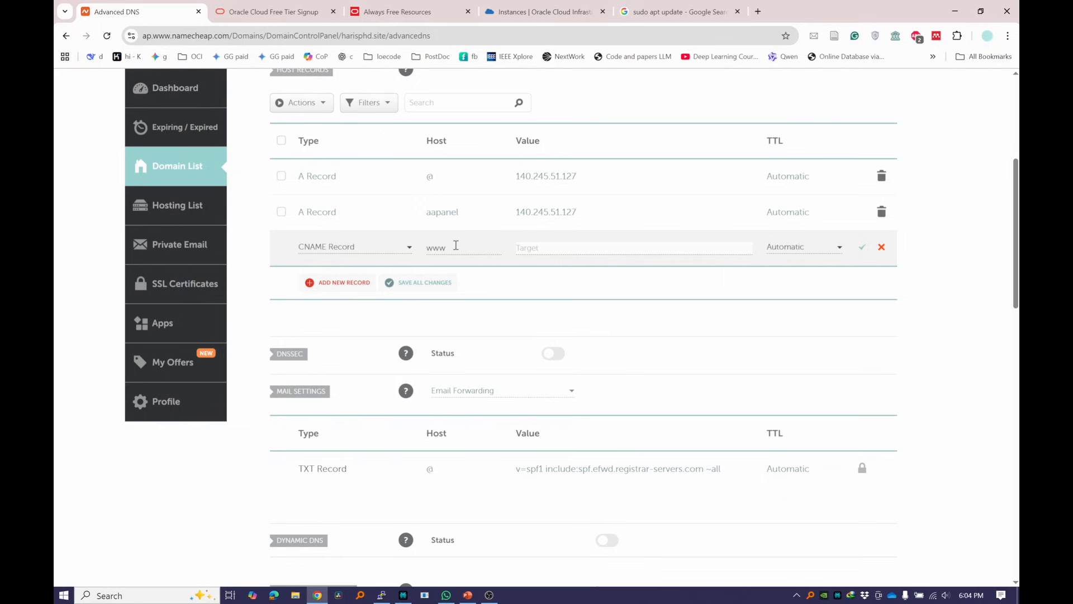
text(harisphd)
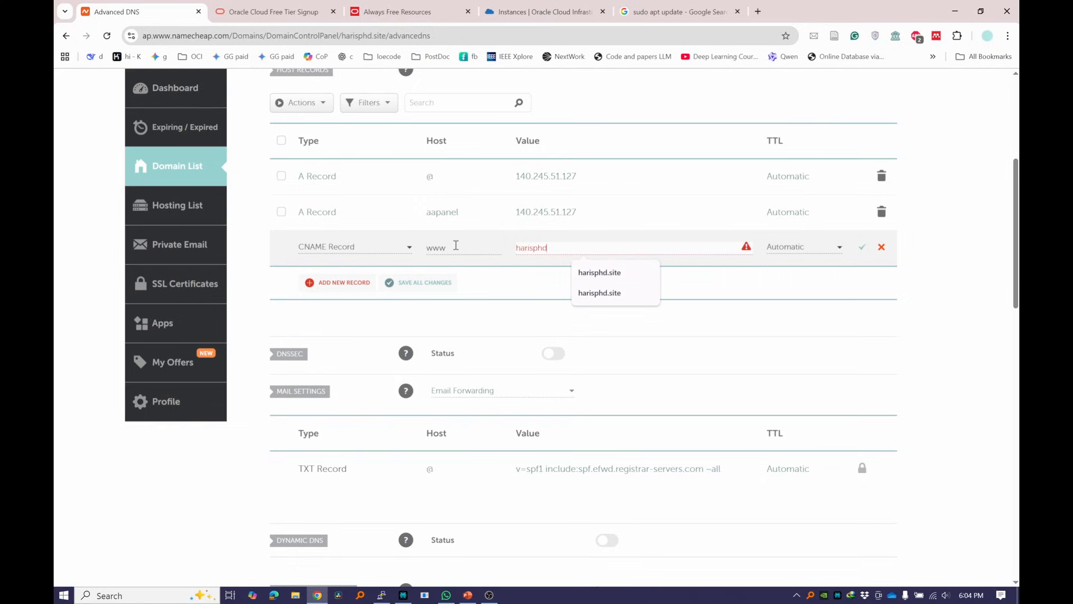
text(.site)
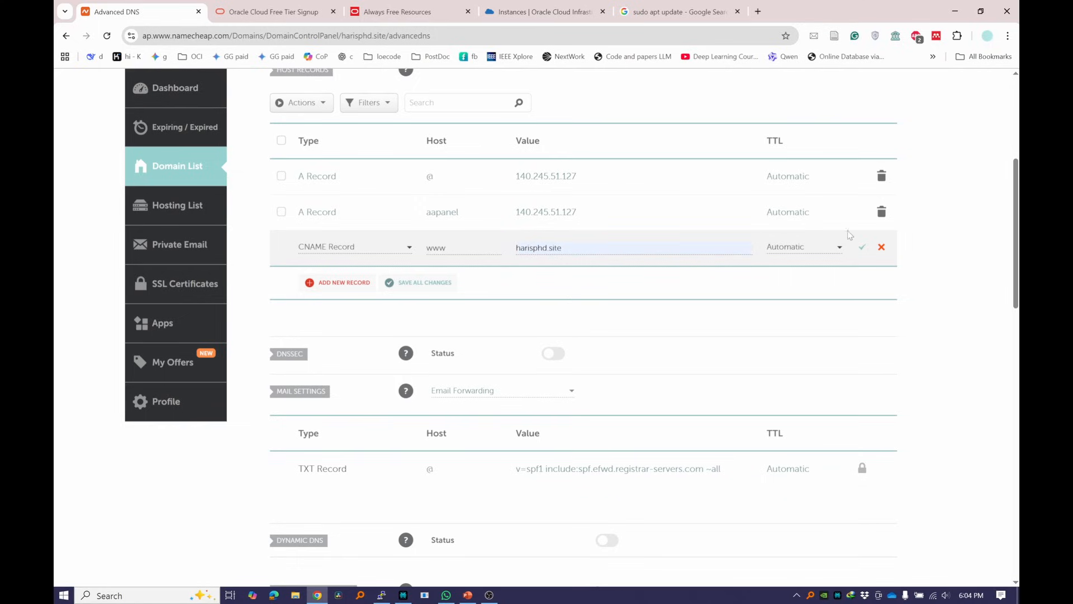
click(863, 247)
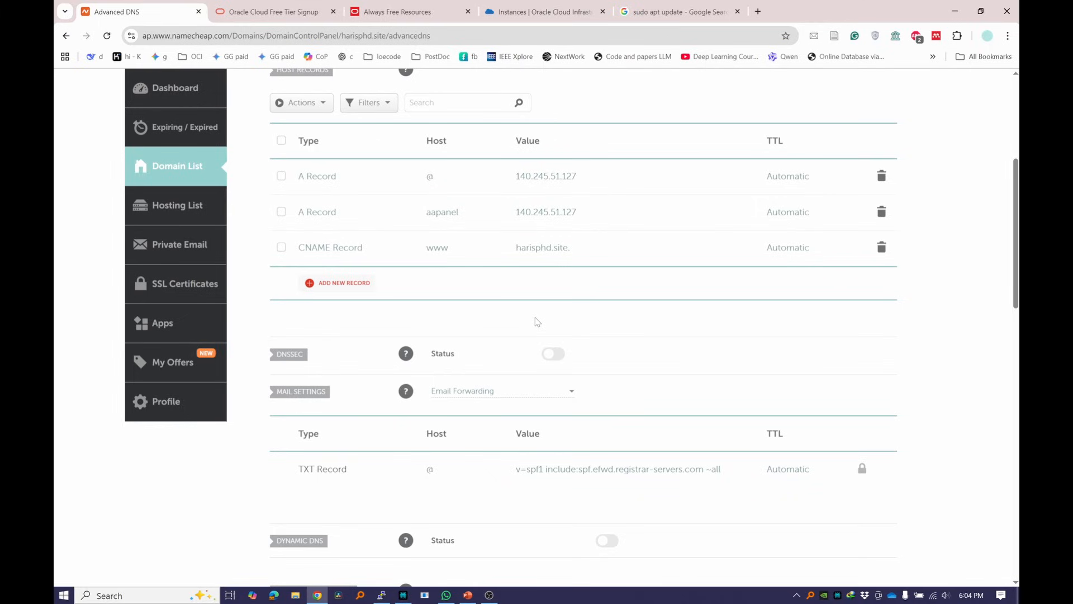
click(580, 249)
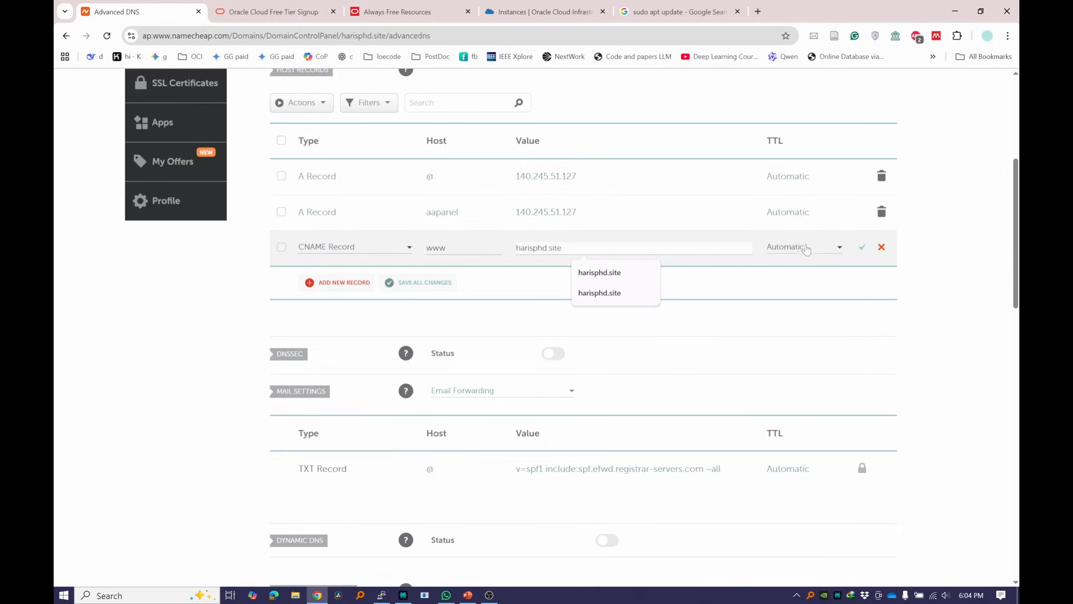
click(863, 249)
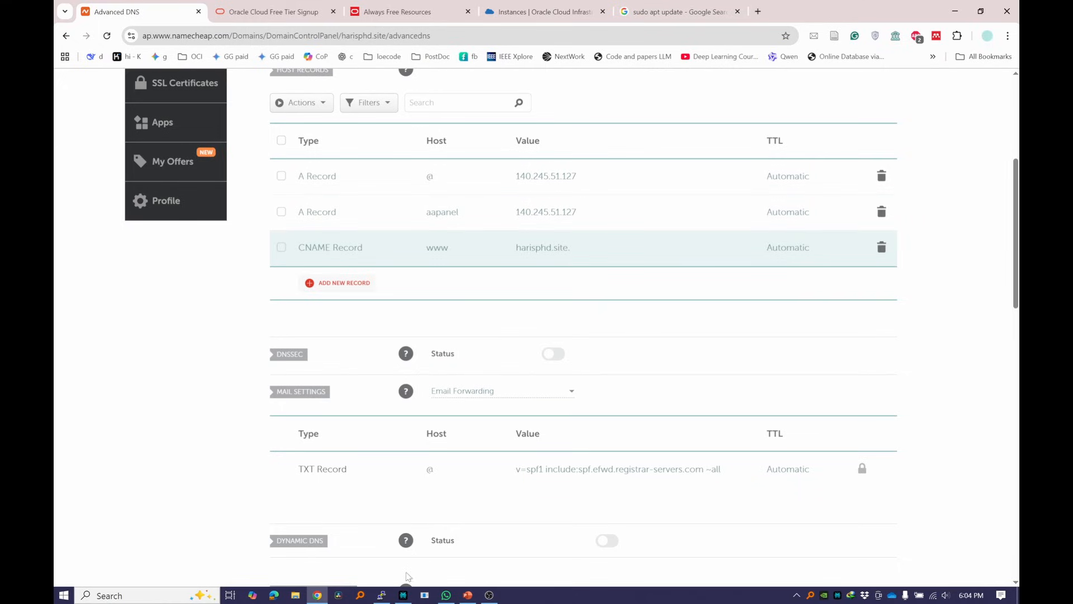
Step: Search Google for "check website propagation" in a new tab and open whatsmydns.net and DNS Checker in separate tabs
click(758, 12)
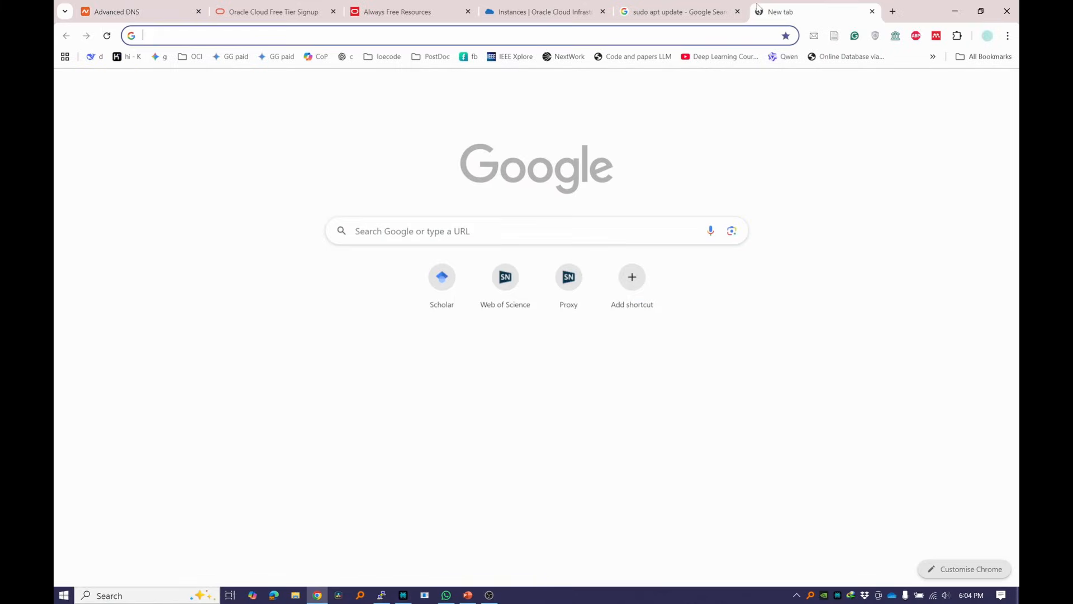
text(che)
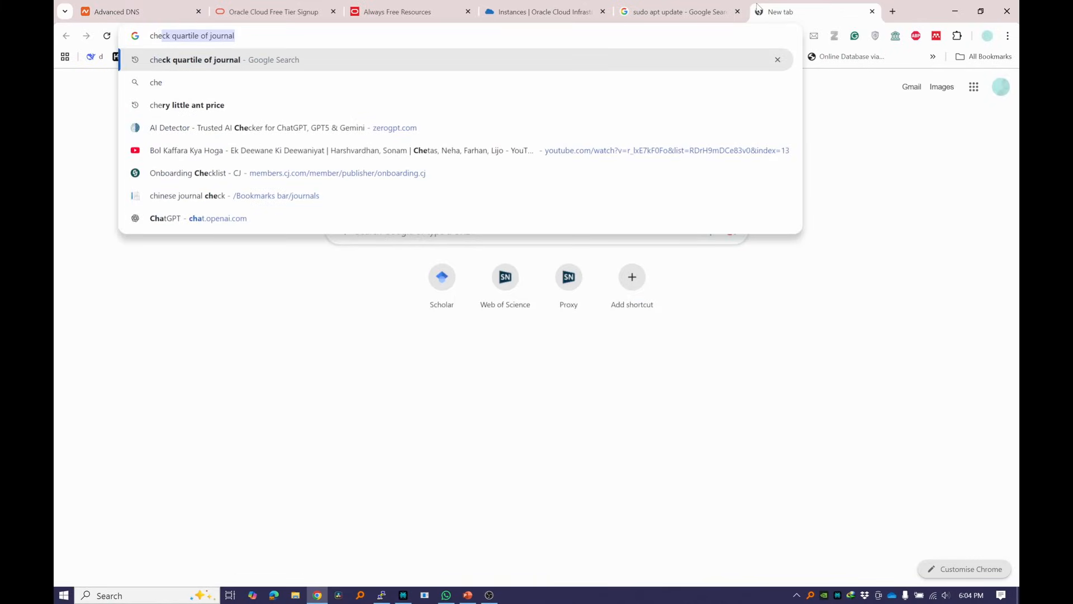
text(k)
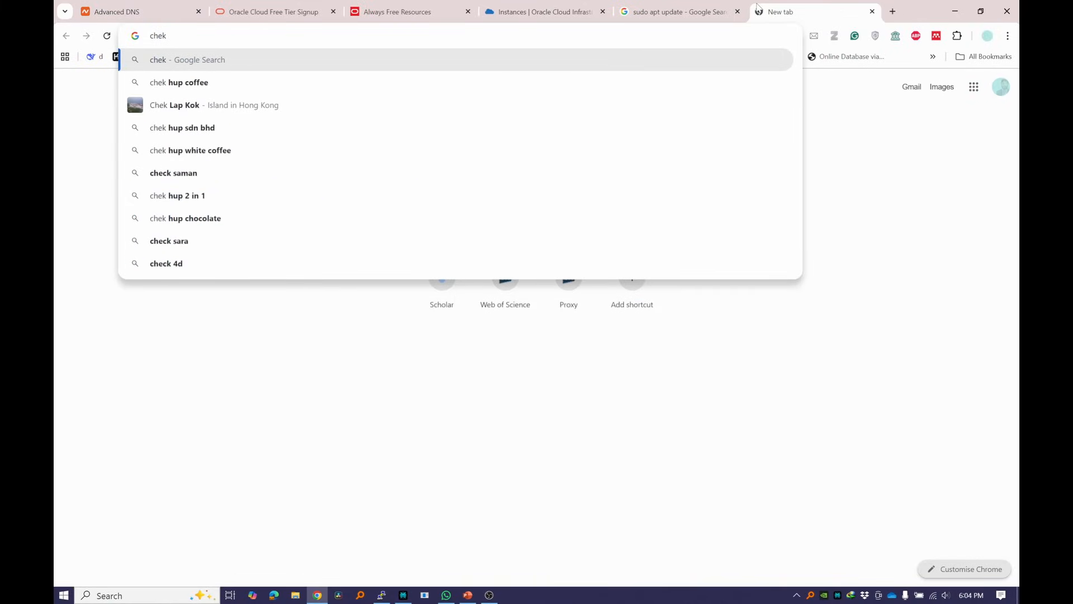
text( website pro)
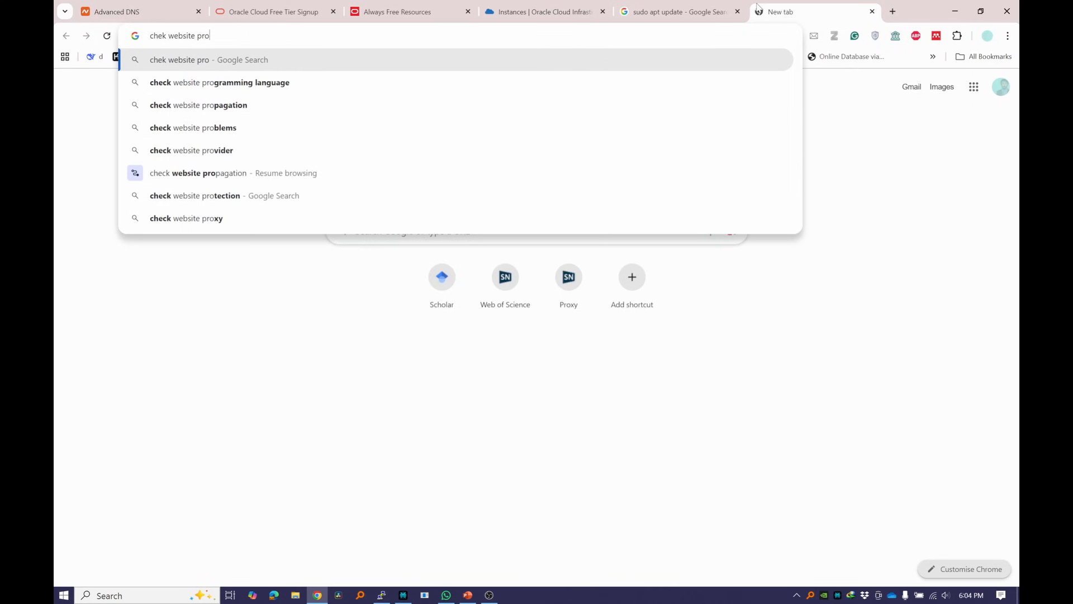
click(475, 107)
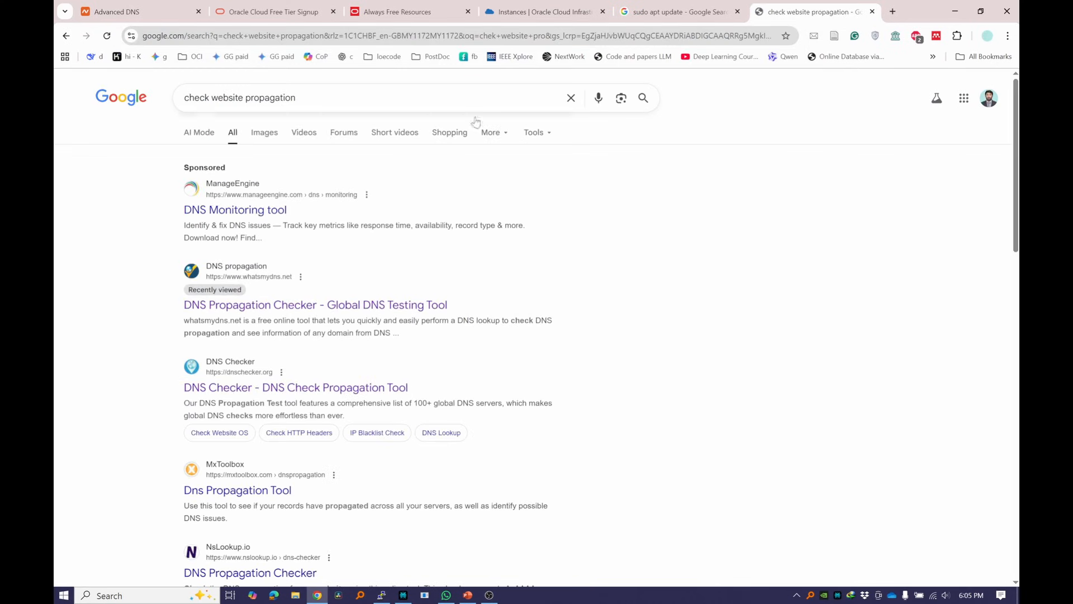
middle_click(274, 304)
middle_click(359, 385)
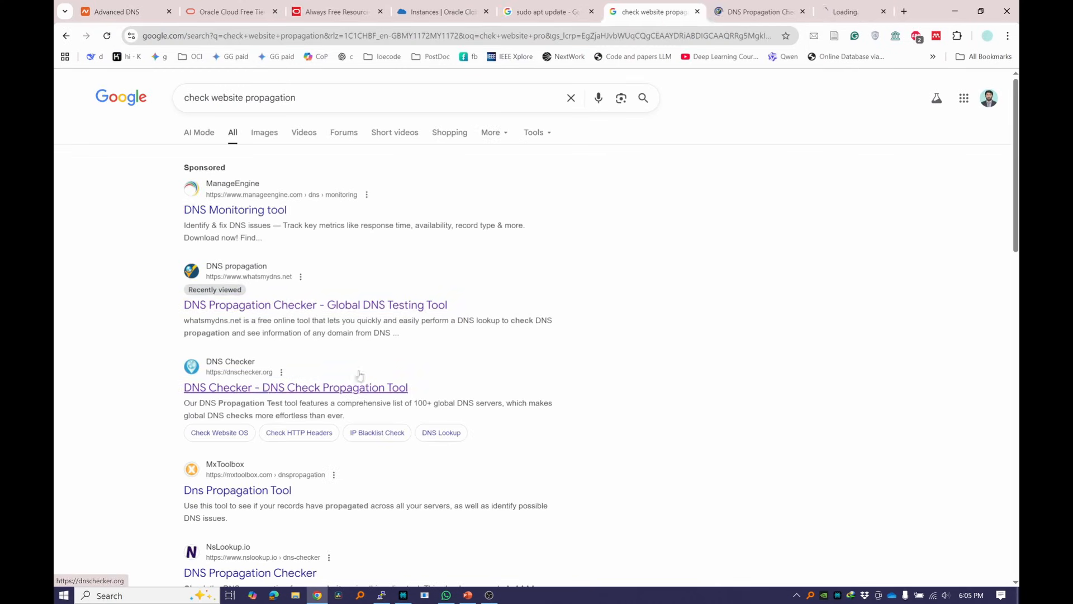
key(ctrl+Tab)
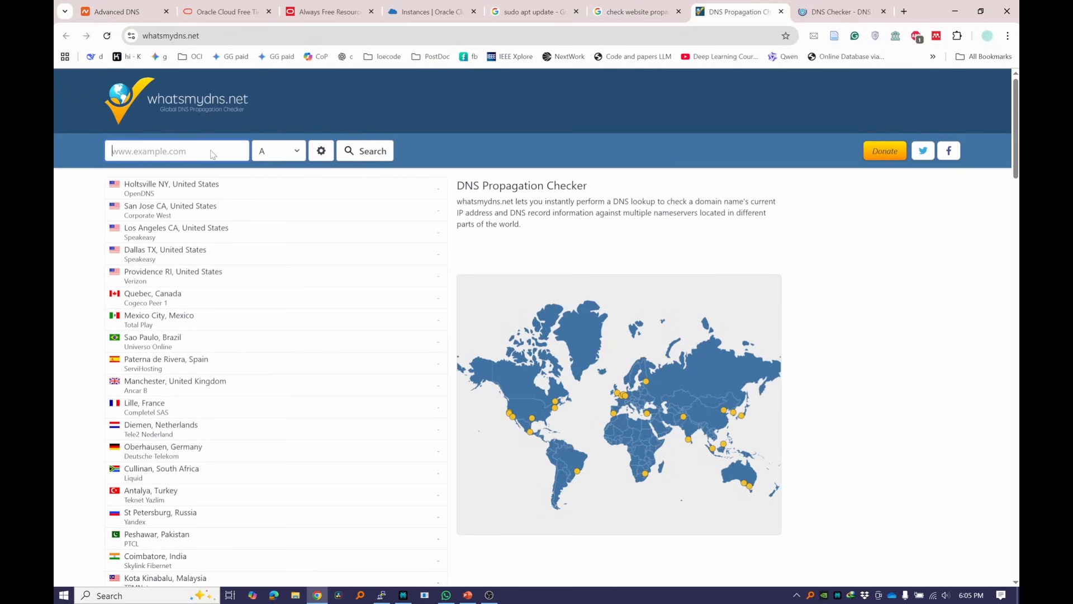
Step: Look up the A record of harisphd.site on whatsmydns.net to check its DNS propagation
click(430, 11)
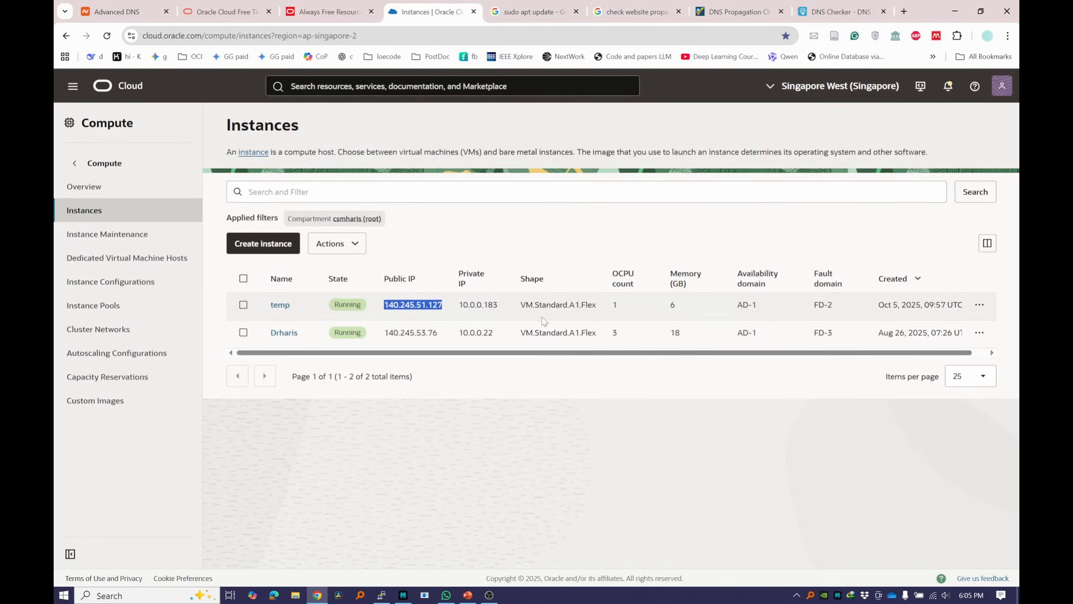
click(743, 11)
click(208, 150)
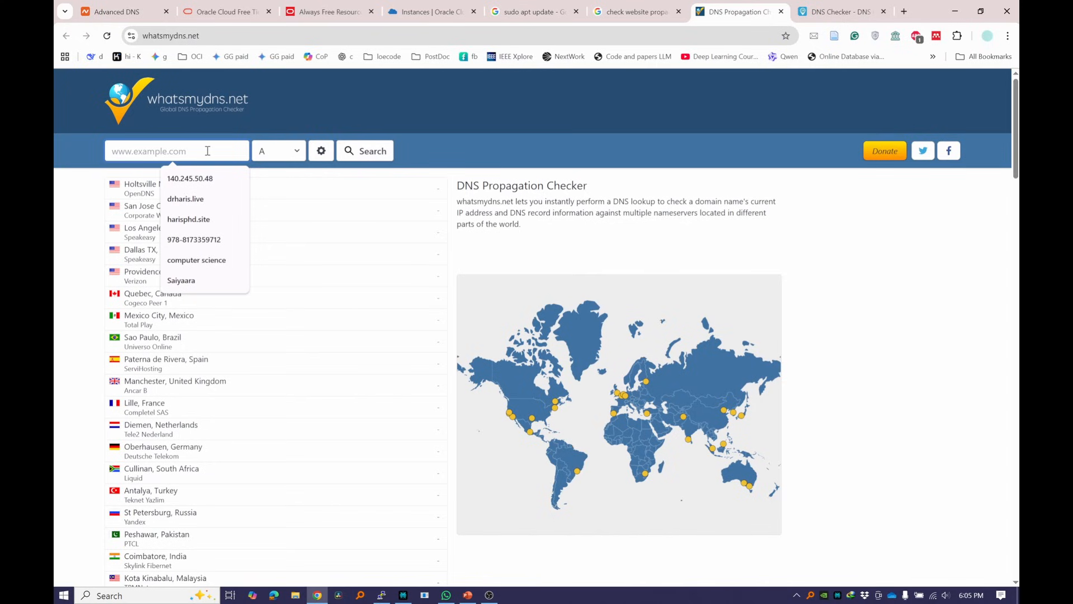
key(Down)
key(Down)
key(Down)
key(Return)
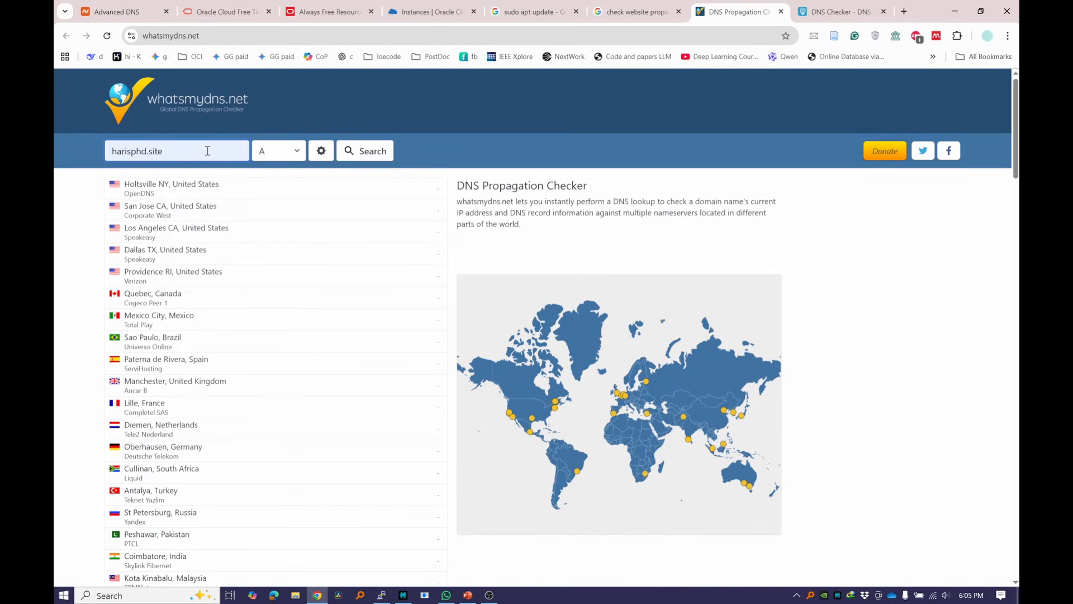
click(356, 146)
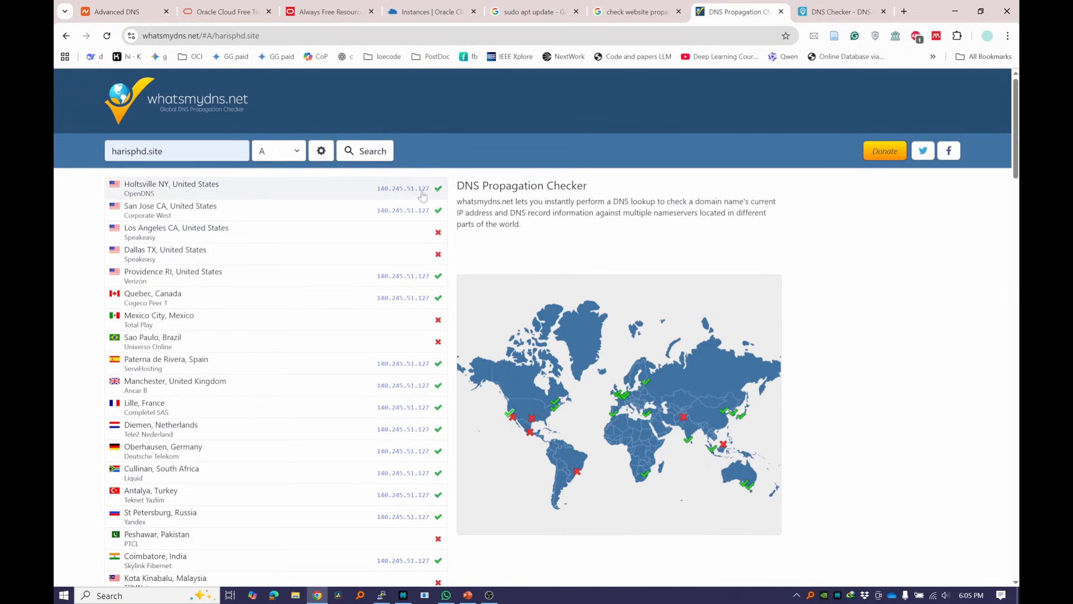
Step: Compare the resolved IP address with the temp instance's public IP in Oracle Cloud and review the remaining server locations on whatsmydns.net
drag(375, 189, 436, 189)
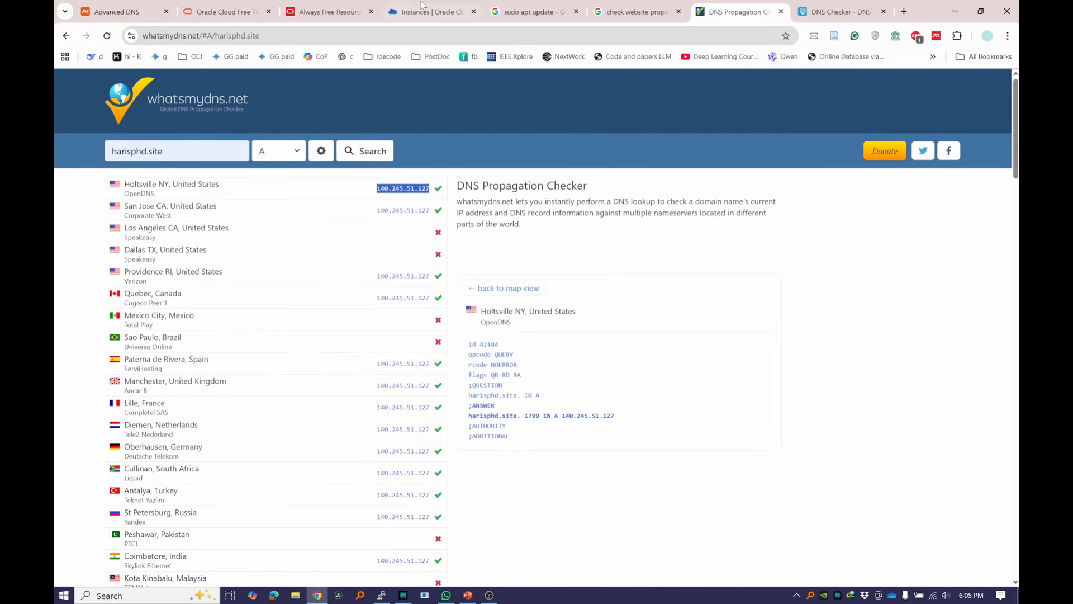
click(422, 10)
drag(383, 307, 447, 306)
click(738, 12)
scroll(408, 232, down, 5)
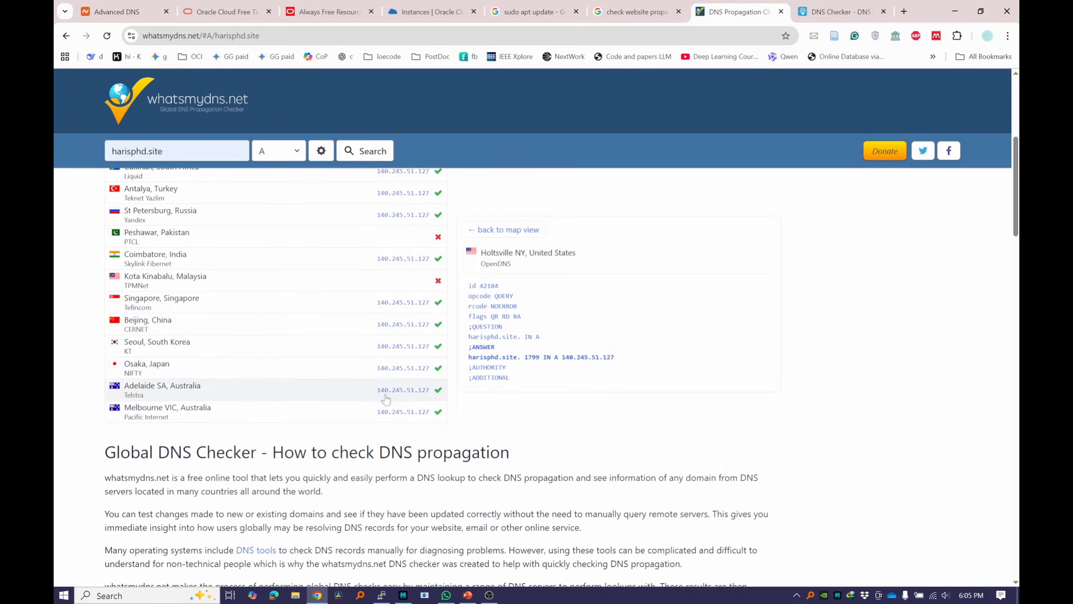
scroll(309, 358, up, 5)
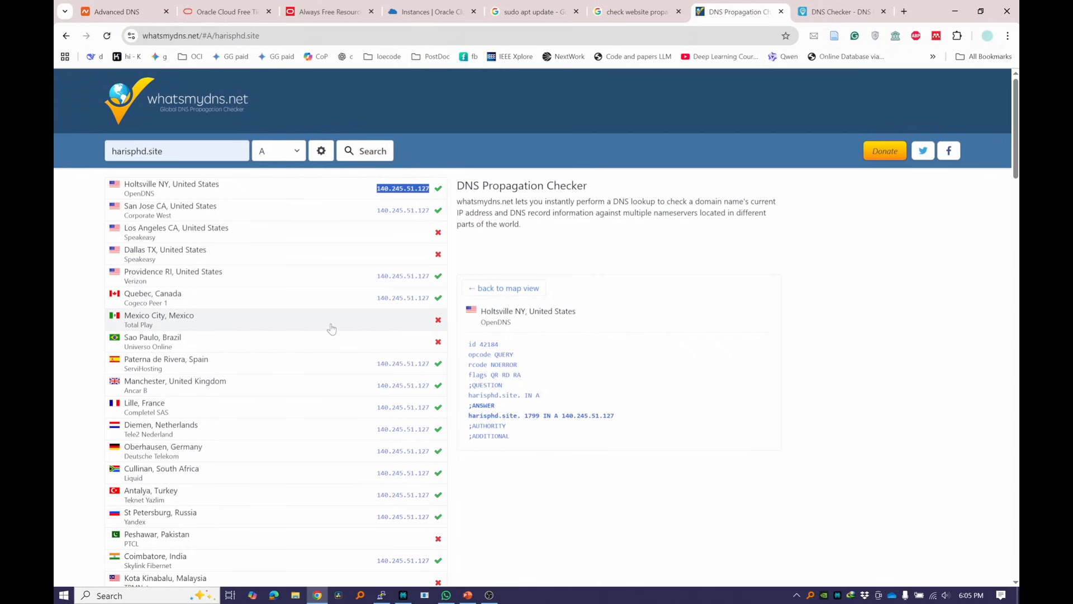
scroll(316, 334, down, 5)
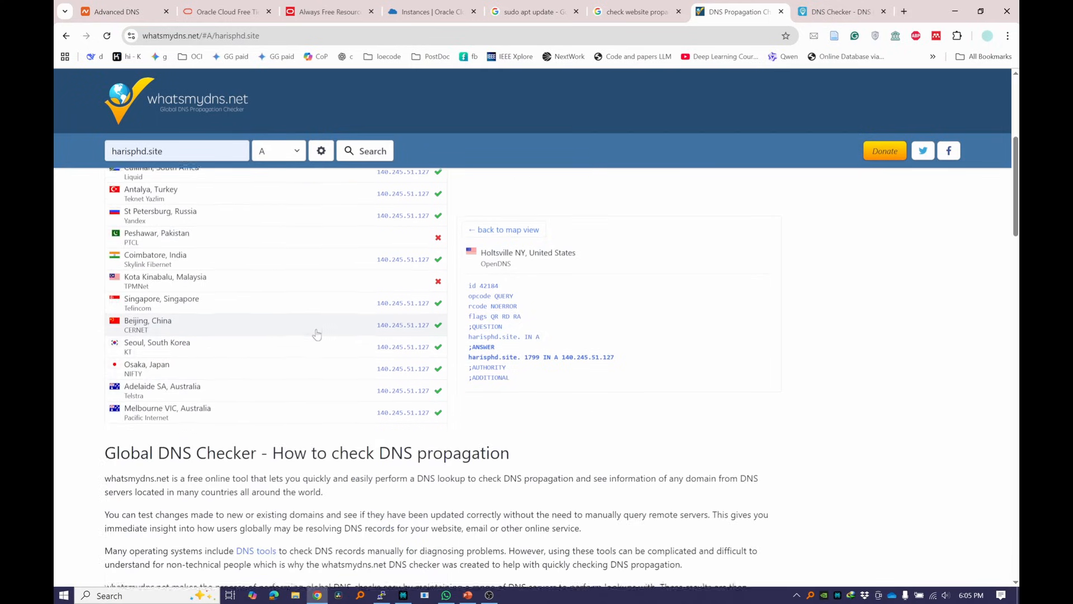
scroll(317, 334, up, 5)
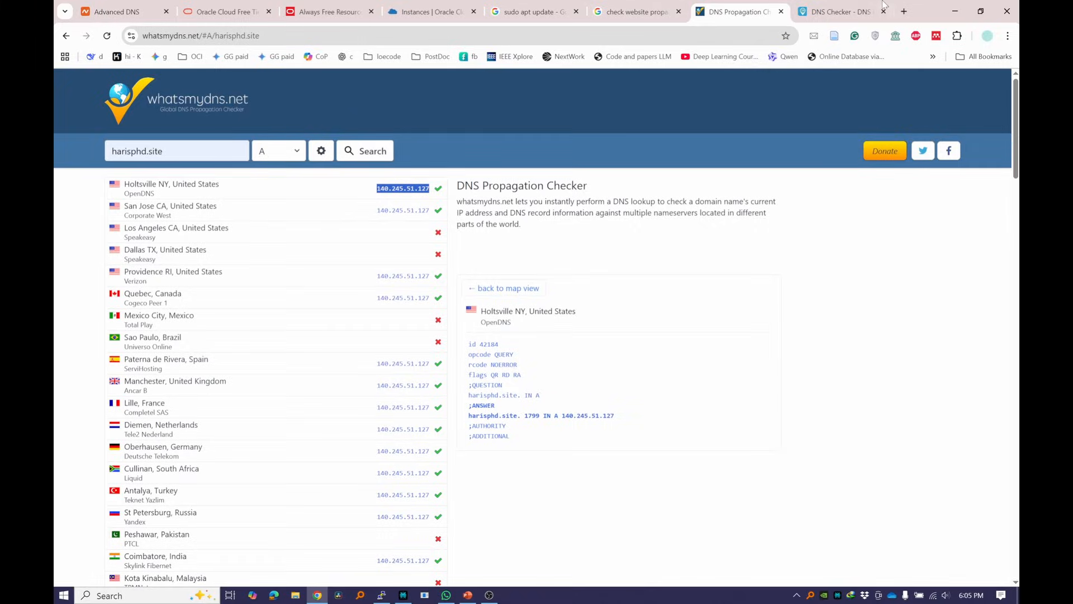
Step: Search Google for "install aapanel" in a new tab and open the aaPanel download page in its own tab
click(904, 11)
text(inst)
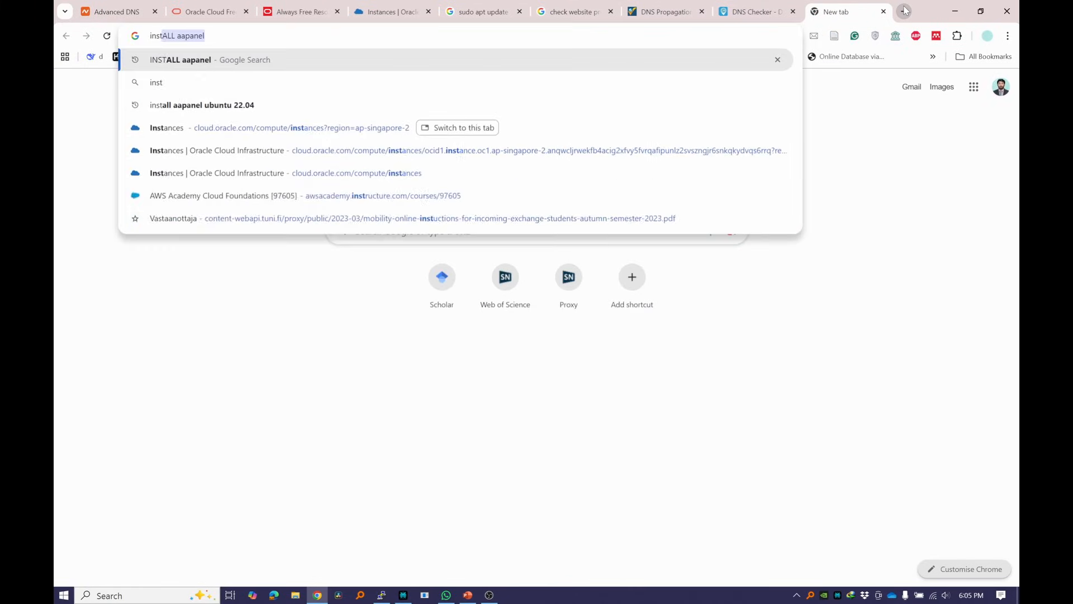
text(all aapanel)
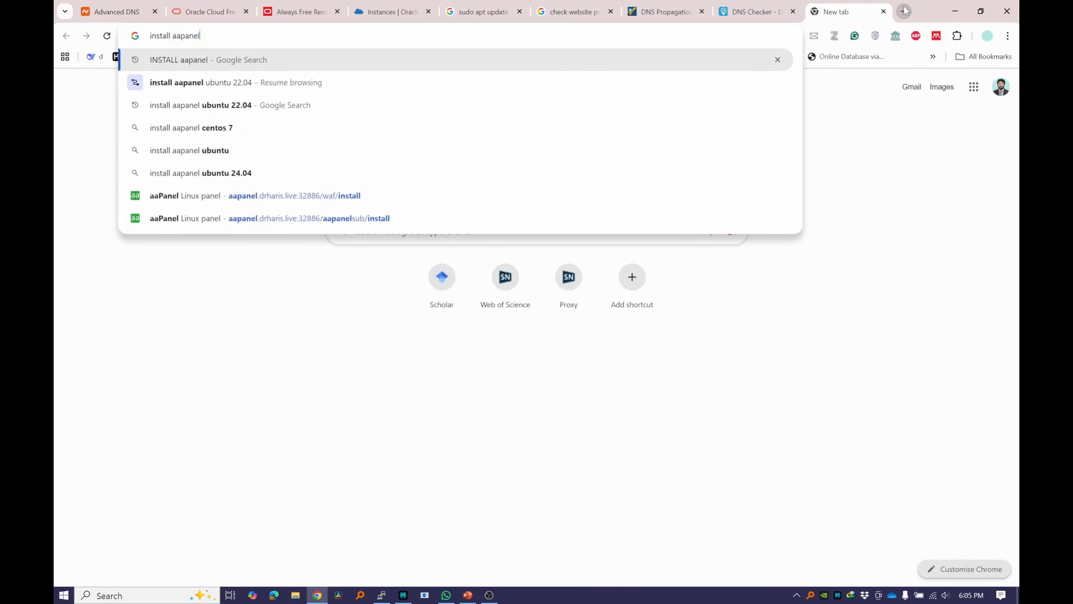
key(Return)
middle_click(332, 196)
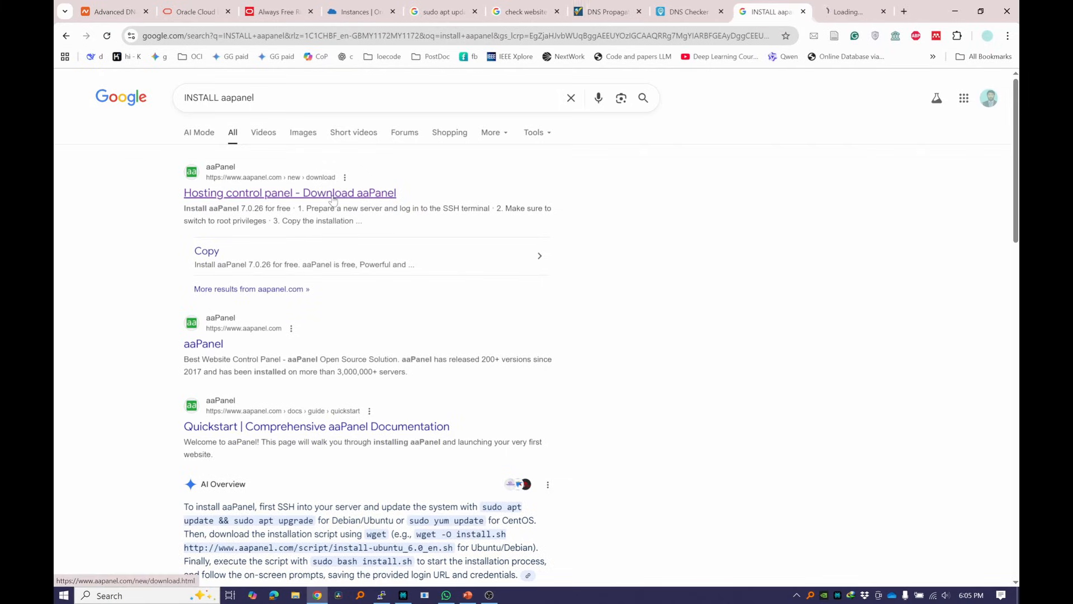
key(ctrl+Tab)
scroll(255, 311, down, 3)
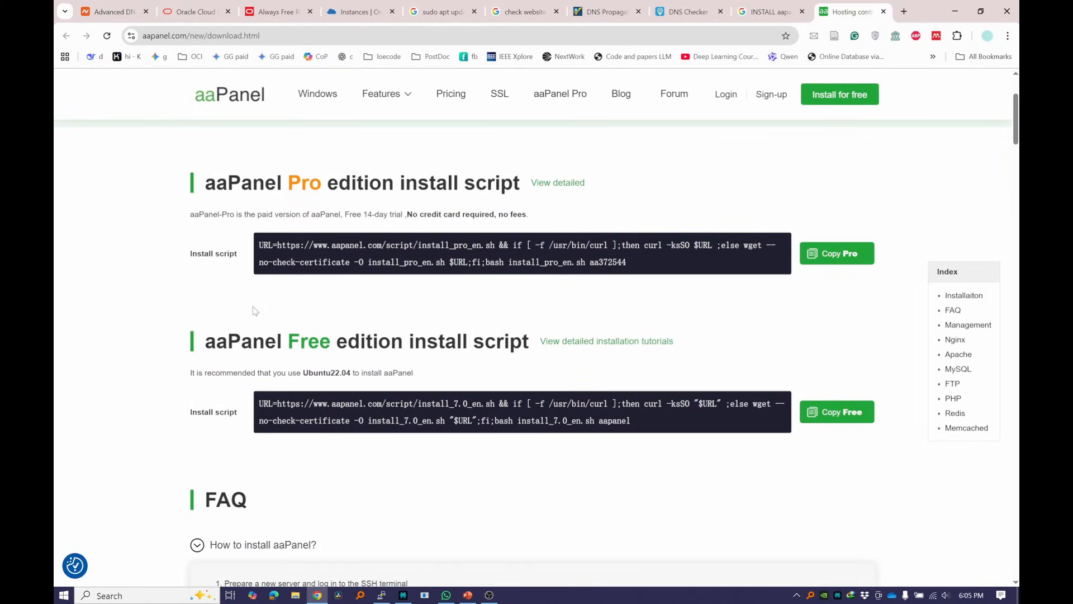
Step: Copy the aaPanel Free edition install script from the download page, dismissing the offer to save the command by email
drag(216, 337, 517, 332)
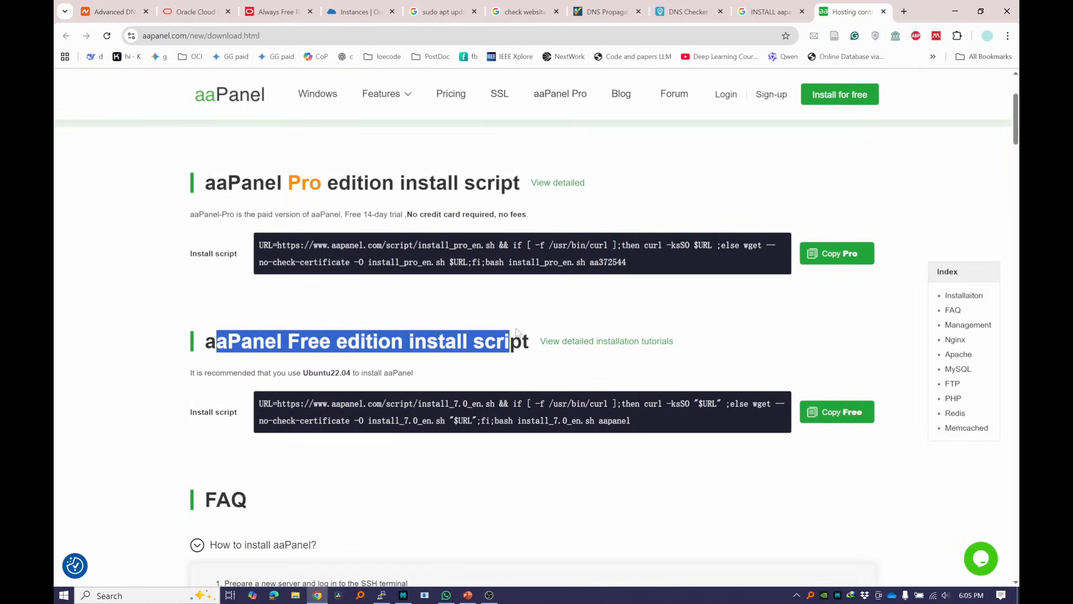
click(472, 366)
click(820, 417)
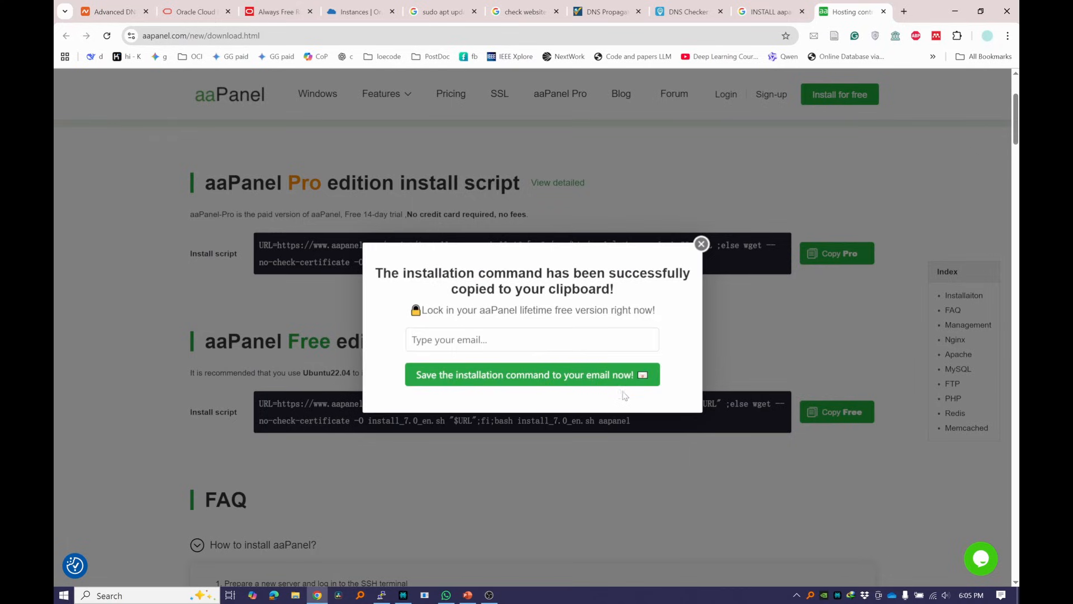
click(702, 244)
drag(699, 430, 260, 403)
key(ctrl+c)
click(402, 497)
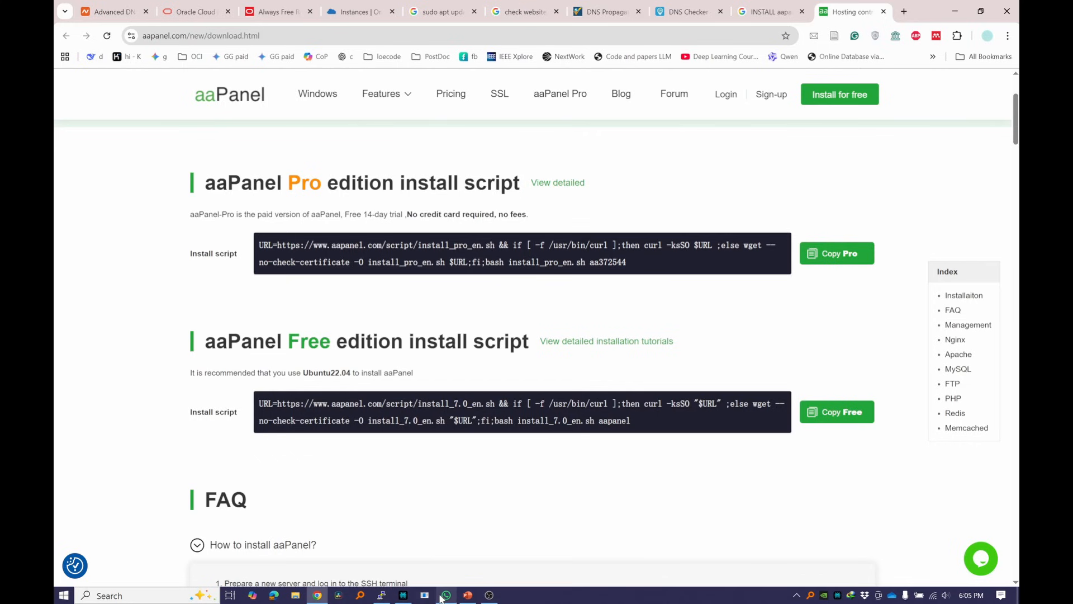
Step: Try to run the copied aaPanel install script in the temp instance's SSH session, first as is and again prefixed with sudo
right_click(409, 445)
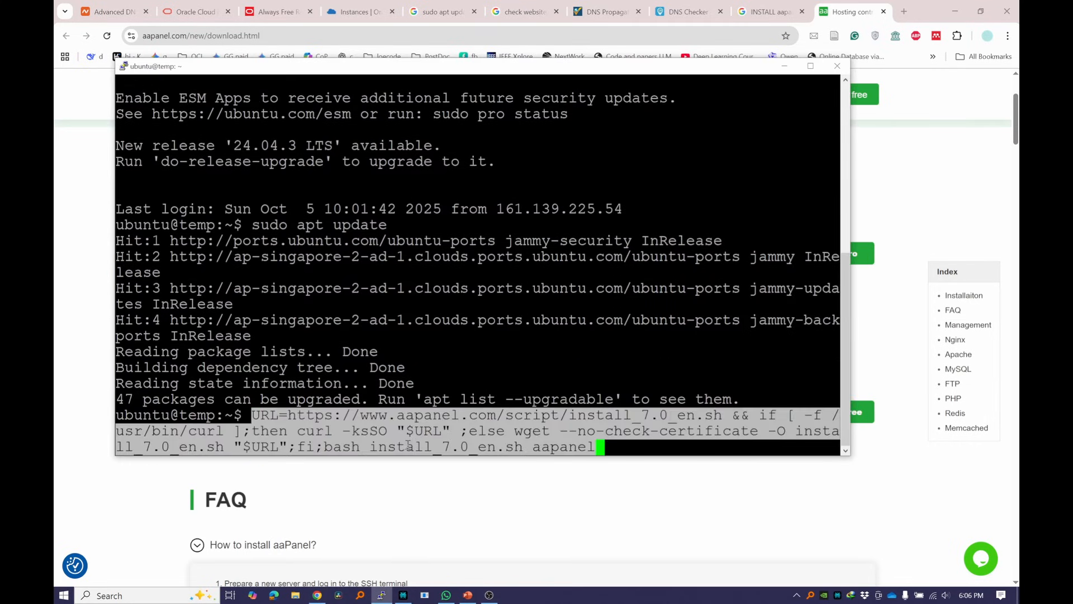
key(Return)
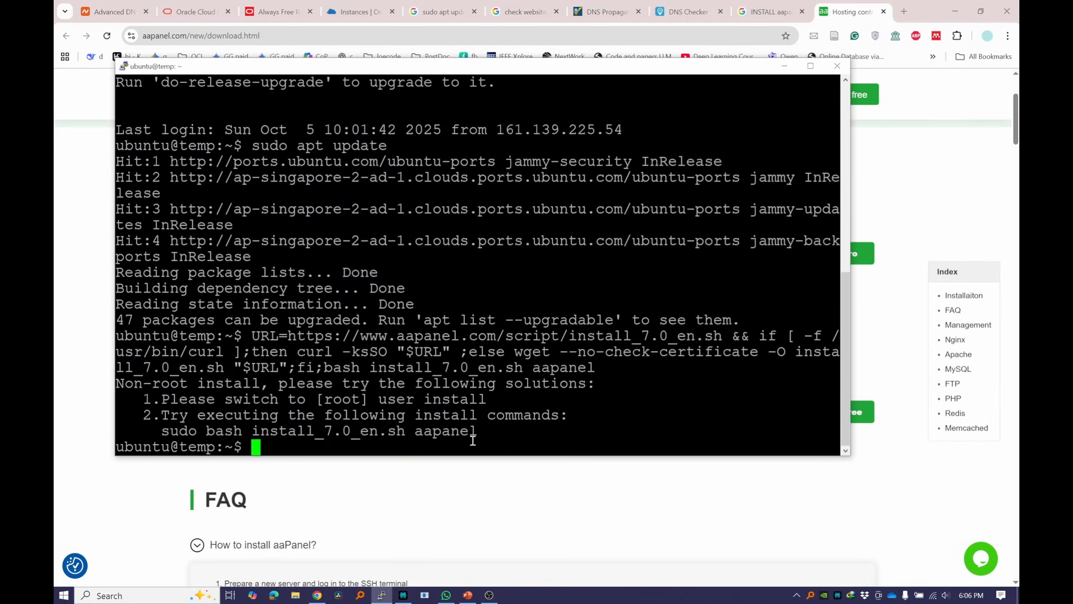
text(sudo)
right_click(472, 441)
key(Return)
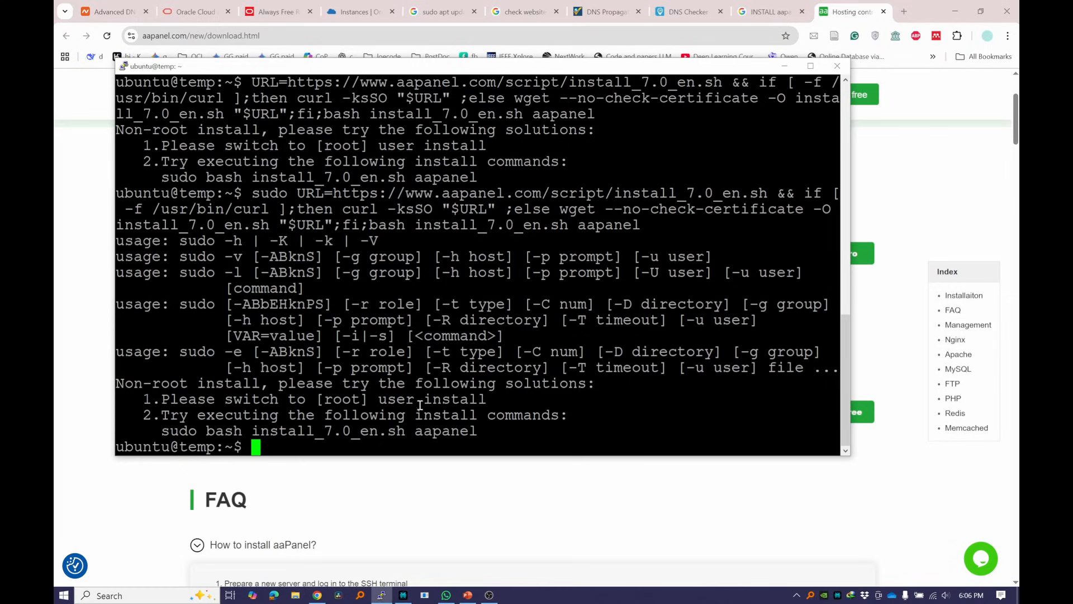
Step: Switch to the root user with sudo -i, run the copied aaPanel install script, and accept installation to the /www directory with y
text(sudo )
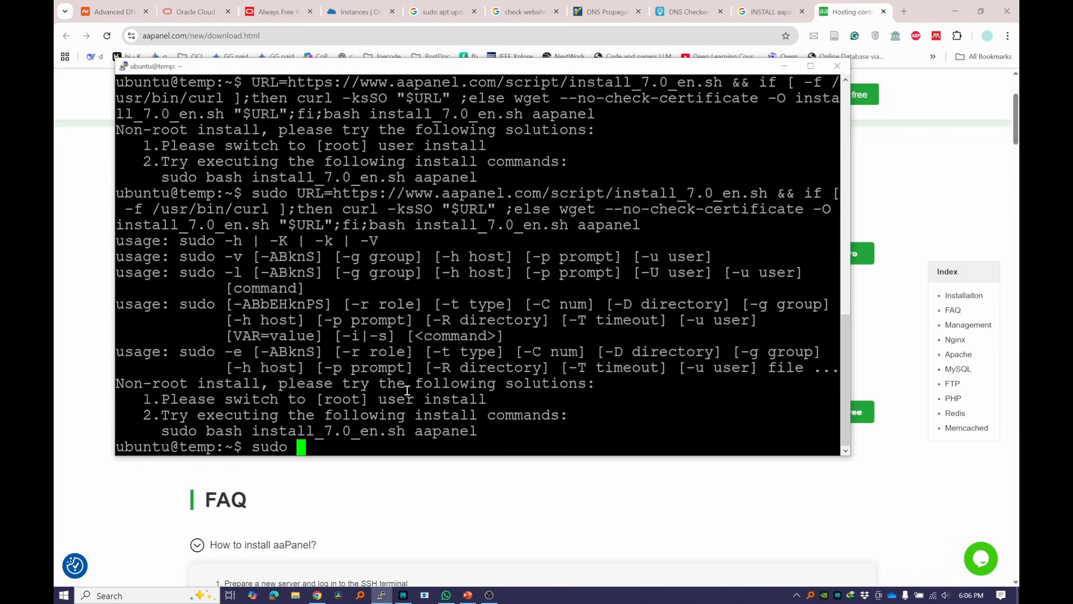
text(-i)
key(Return)
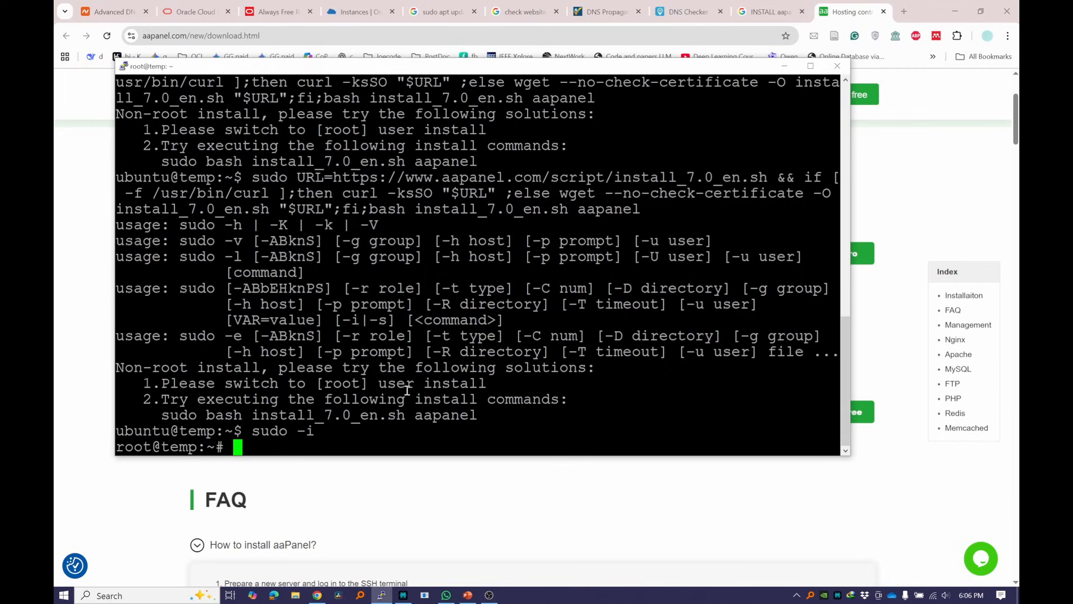
right_click(358, 436)
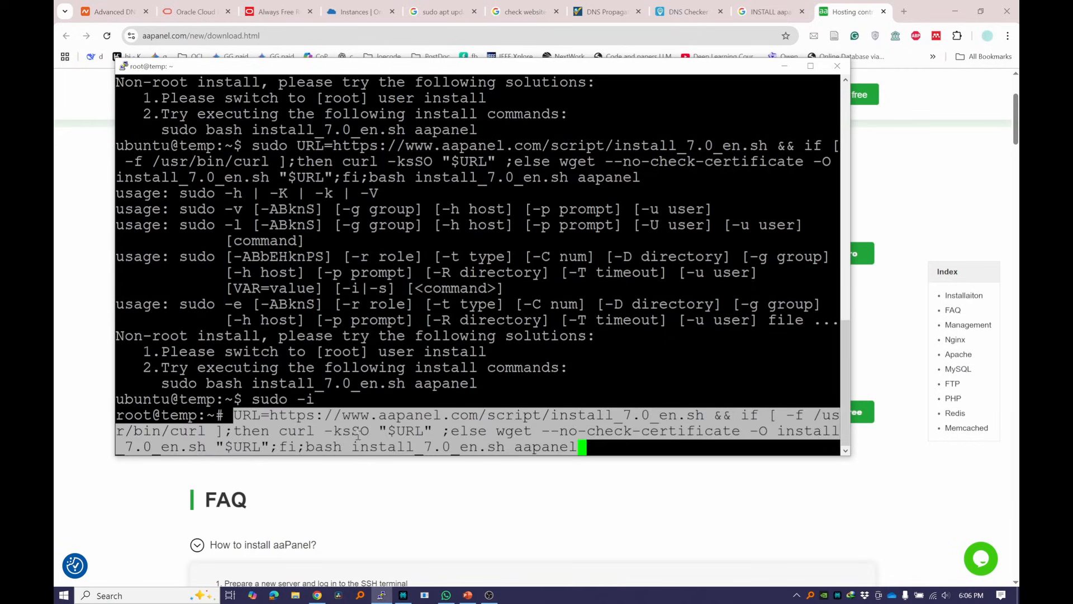
key(Return)
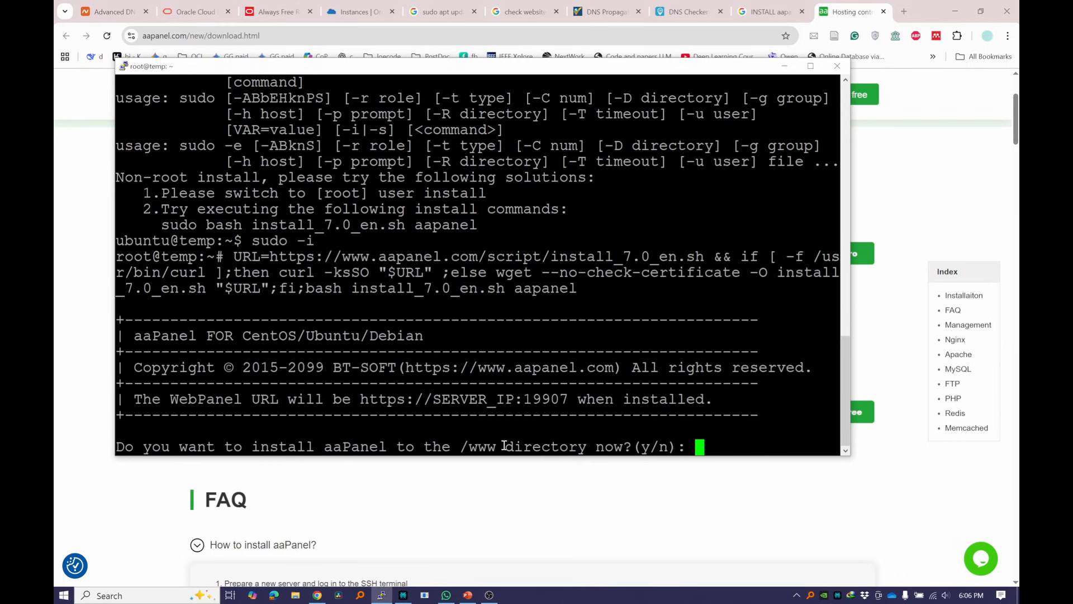
text(y)
key(Return)
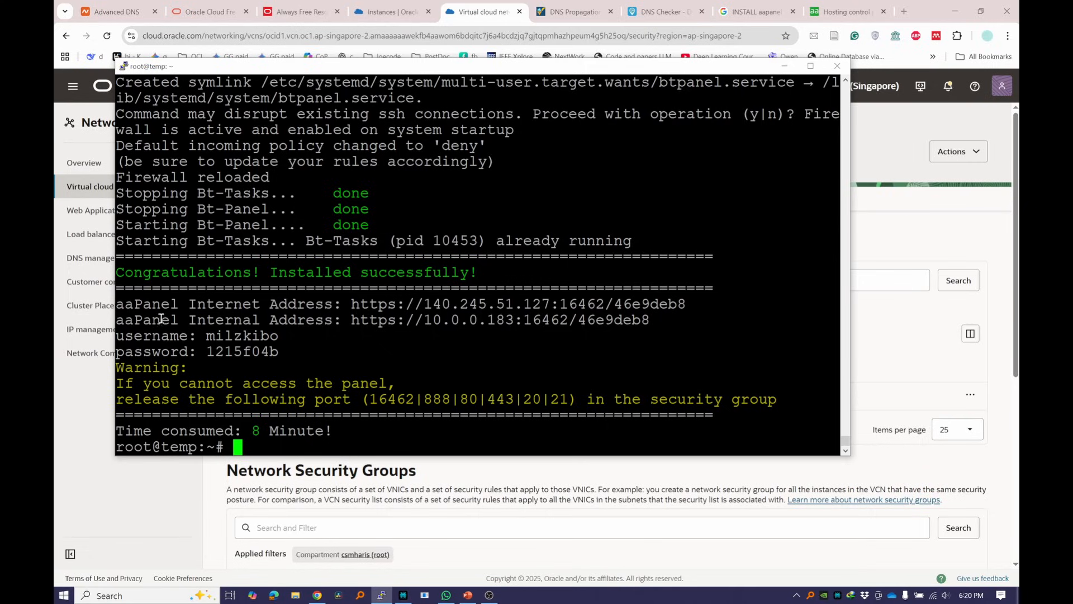
Step: Copy the aaPanel installation summary with its addresses, login details and port list from the terminal output
drag(118, 330, 268, 352)
click(220, 352)
drag(371, 430, 109, 257)
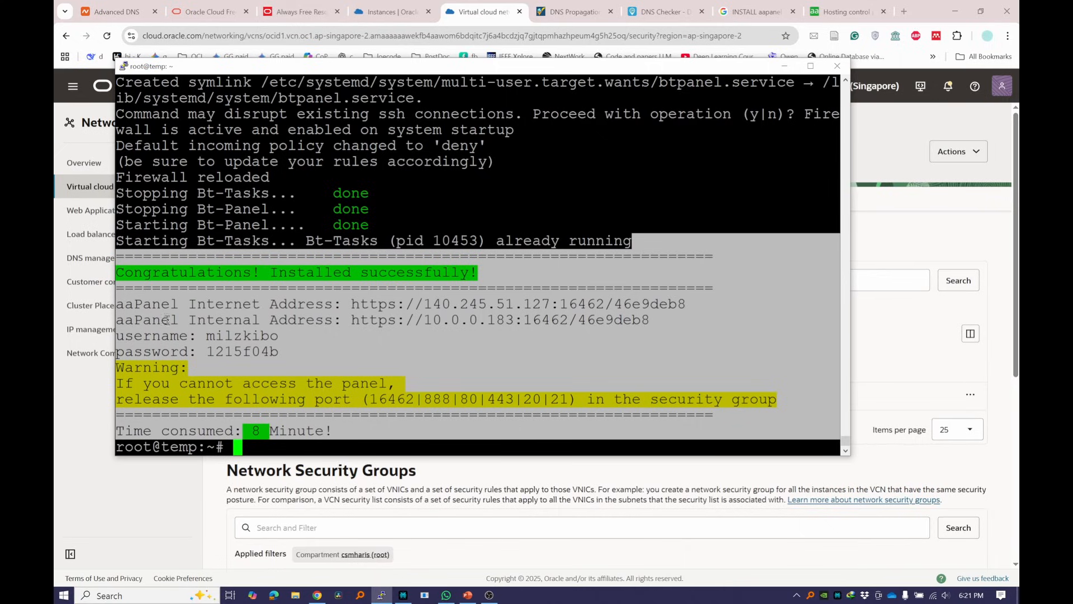
click(330, 446)
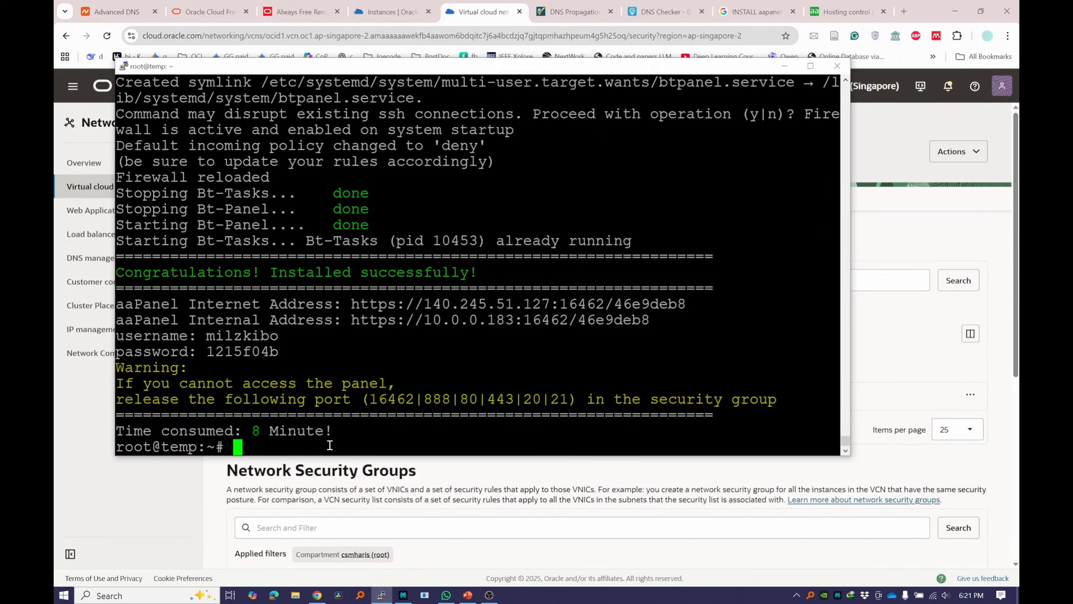
Step: Run bt to view the aaPanel CLI command menu and cancel out of it
text(t)
key(Return)
text(bt)
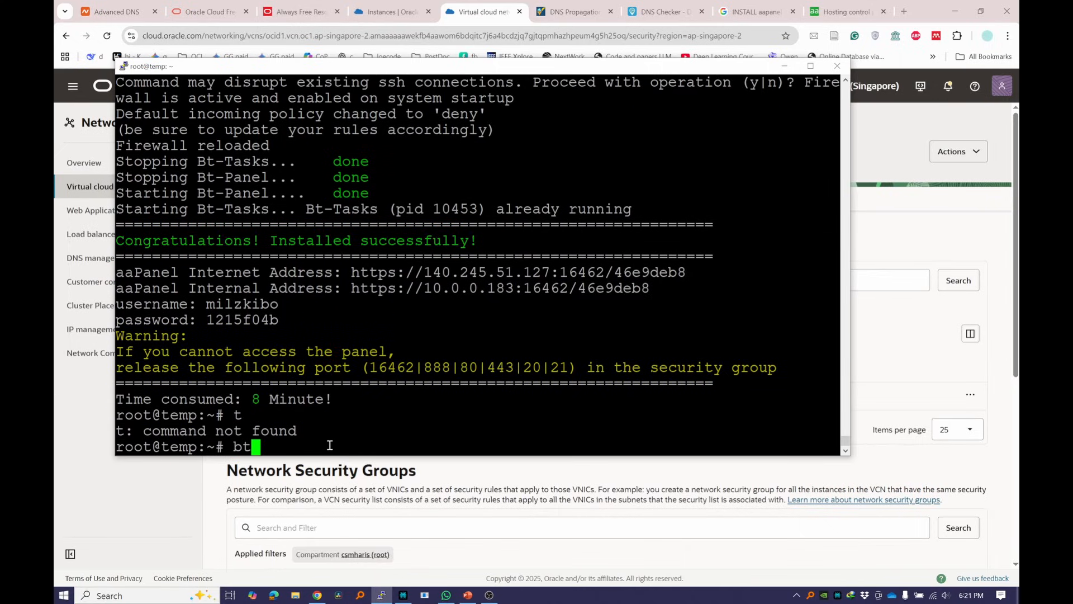
key(Return)
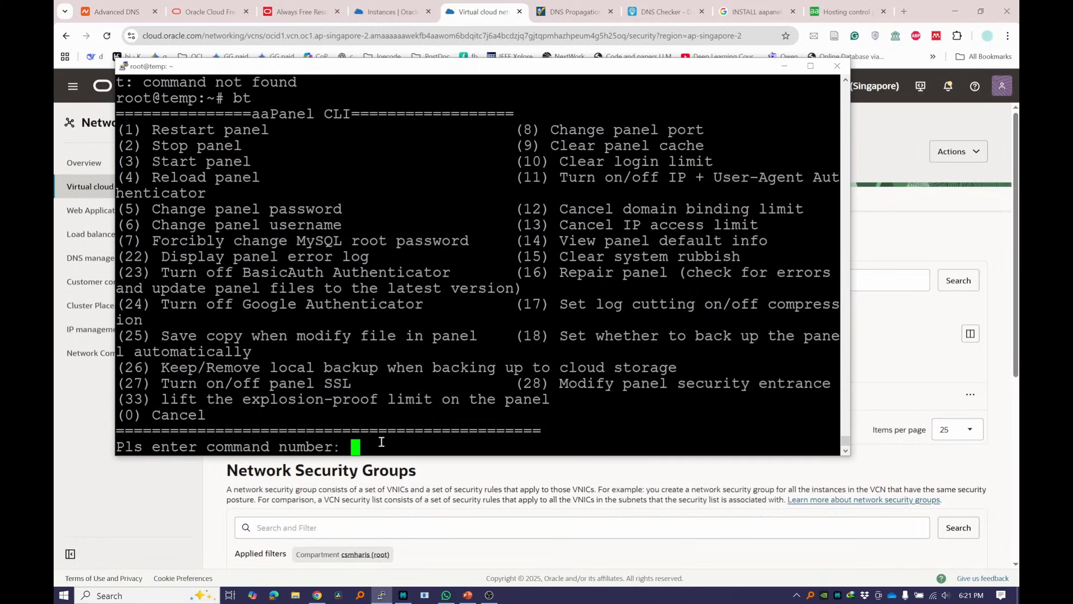
key(ctrl+c)
key(ctrl+c)
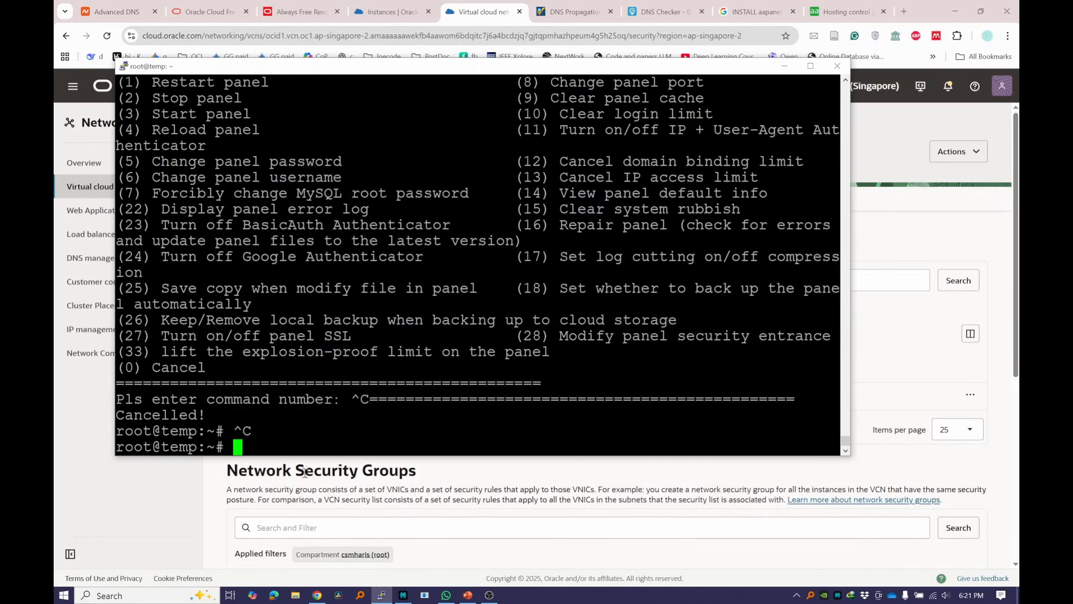
Step: Open oci info.txt from the desktop, paste the aaPanel summary including the panel username and password below the iptables command, and enlarge the text
key(super+d)
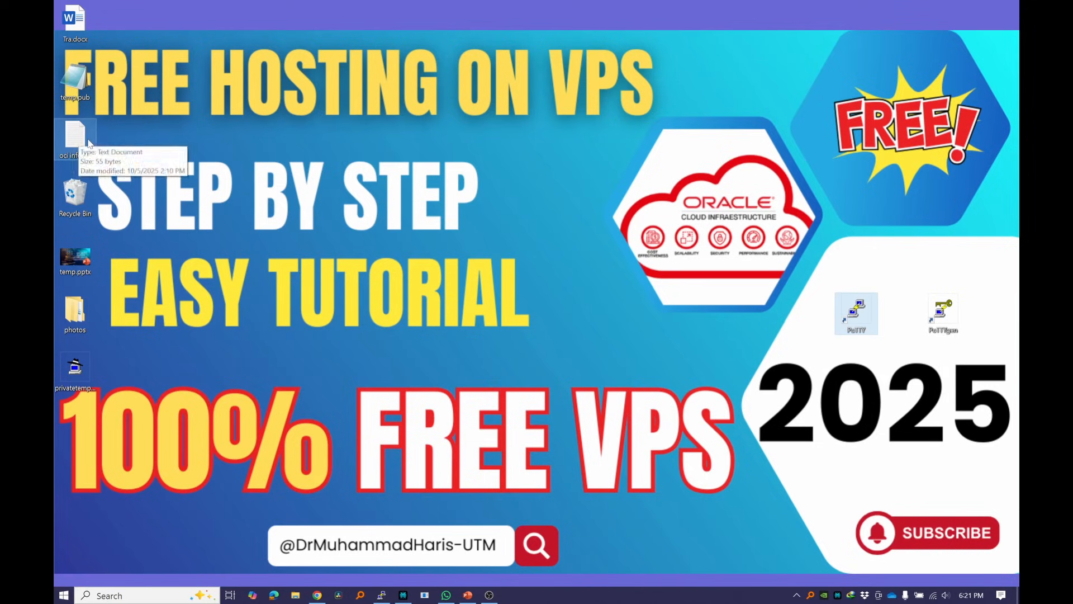
double_click(78, 153)
click(424, 131)
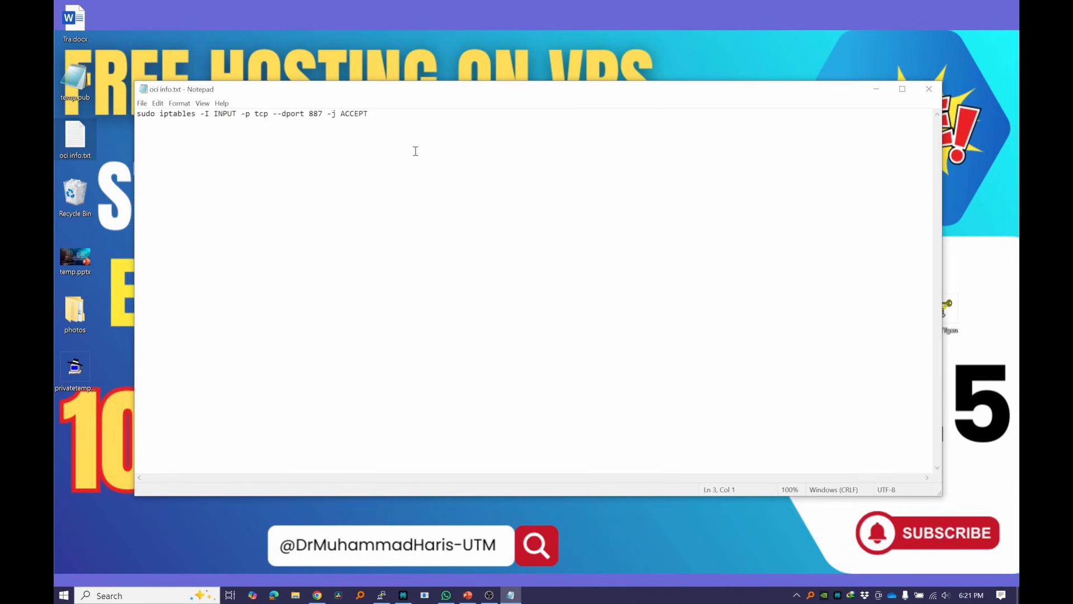
key(Return)
key(Return)
key(ctrl+v)
ctrl+scroll(271, 307, up, 5)
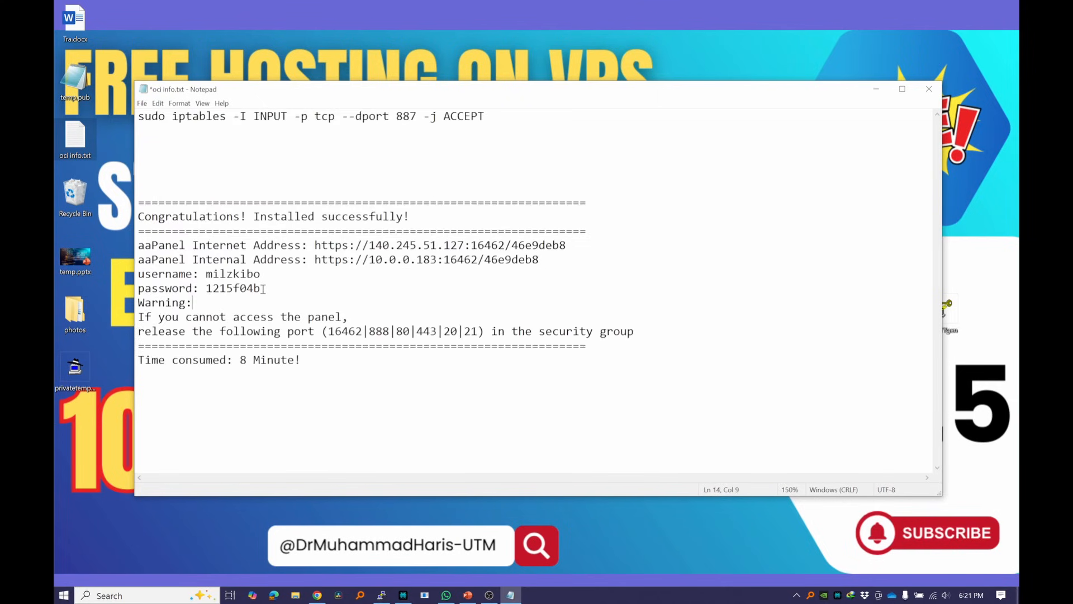
Step: Review the aaPanel address, login details and the list of ports to release in oci info.txt
drag(302, 289, 217, 251)
click(472, 289)
key(alt+Tab)
key(alt+Tab)
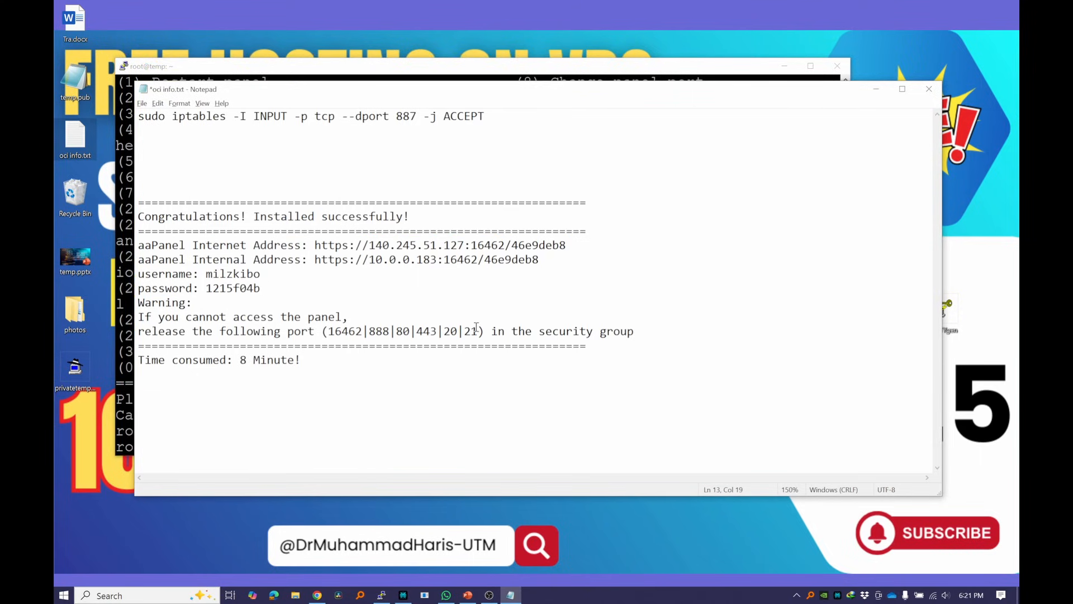
drag(331, 331, 481, 331)
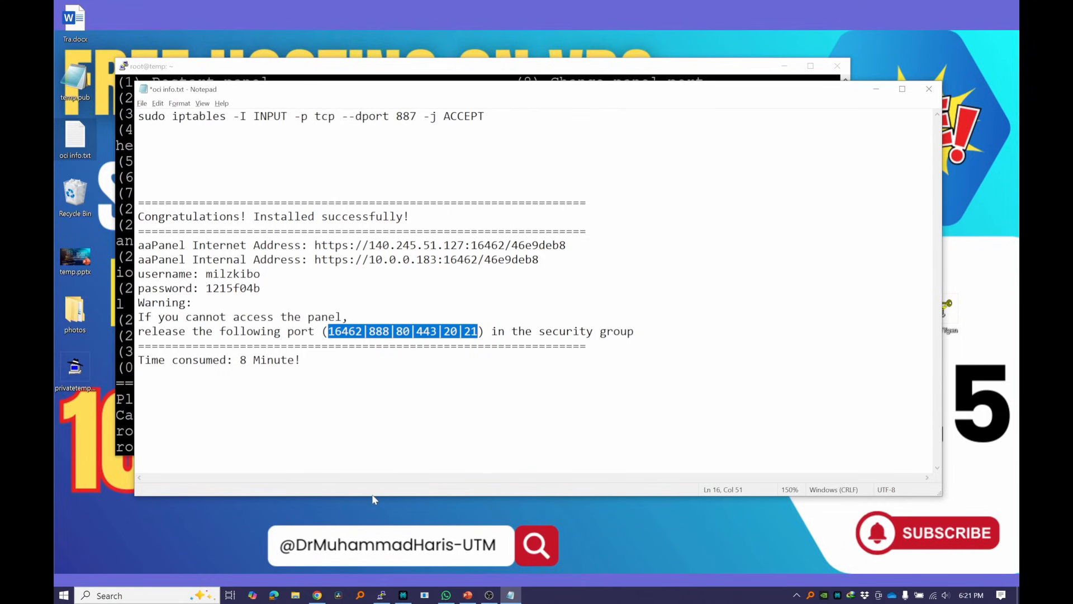
click(317, 594)
click(377, 4)
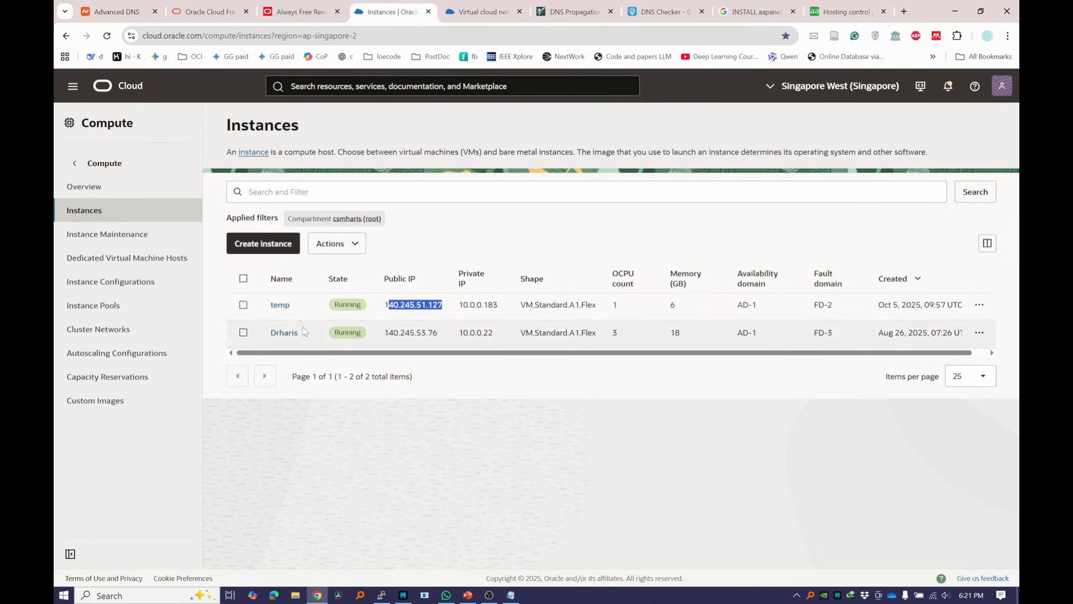
click(64, 85)
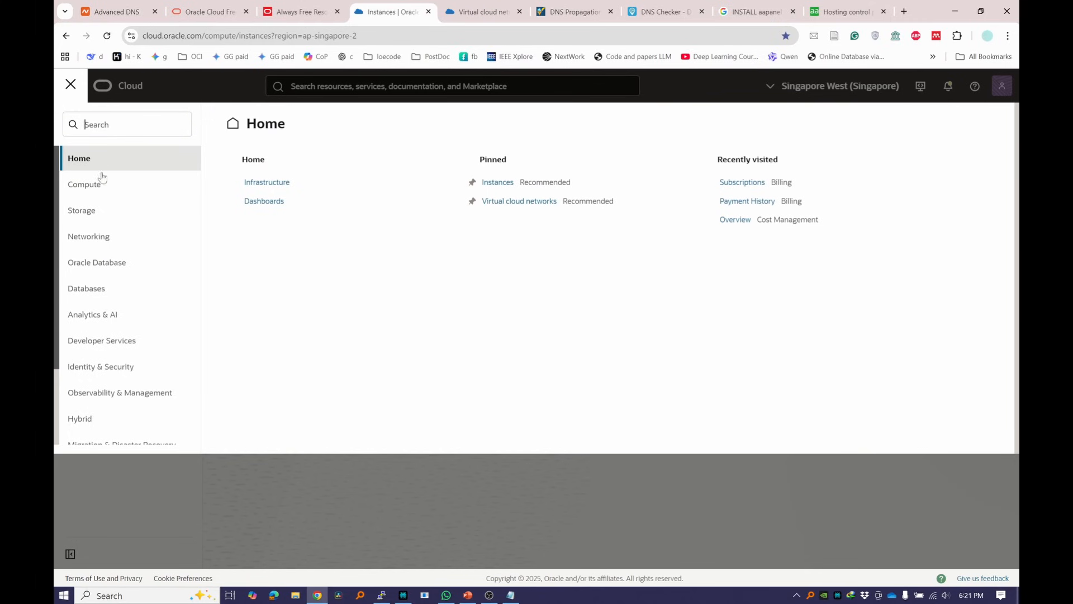
click(90, 235)
click(292, 190)
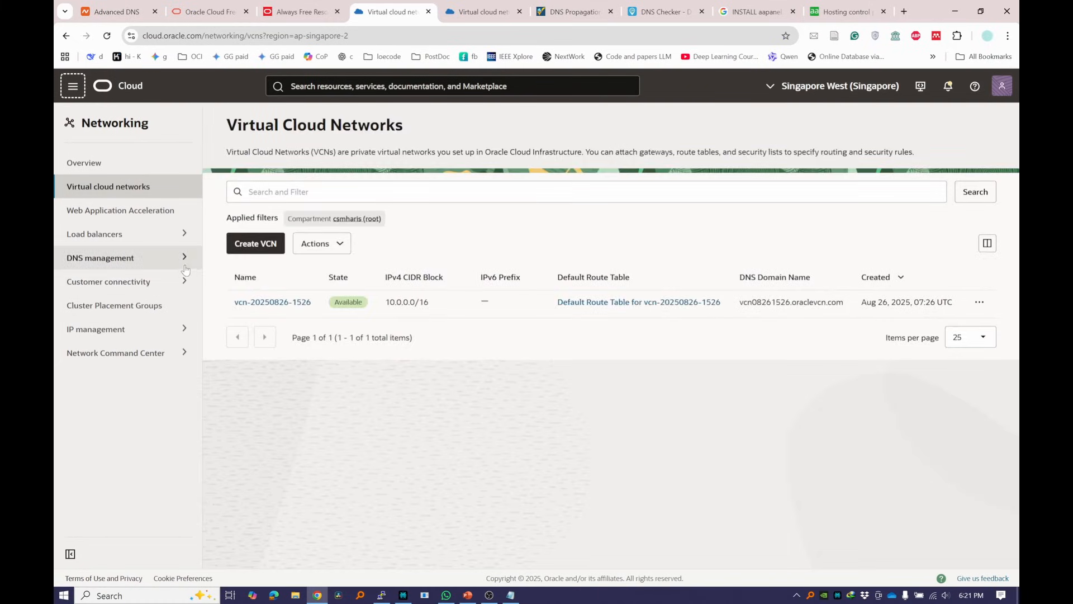
click(279, 309)
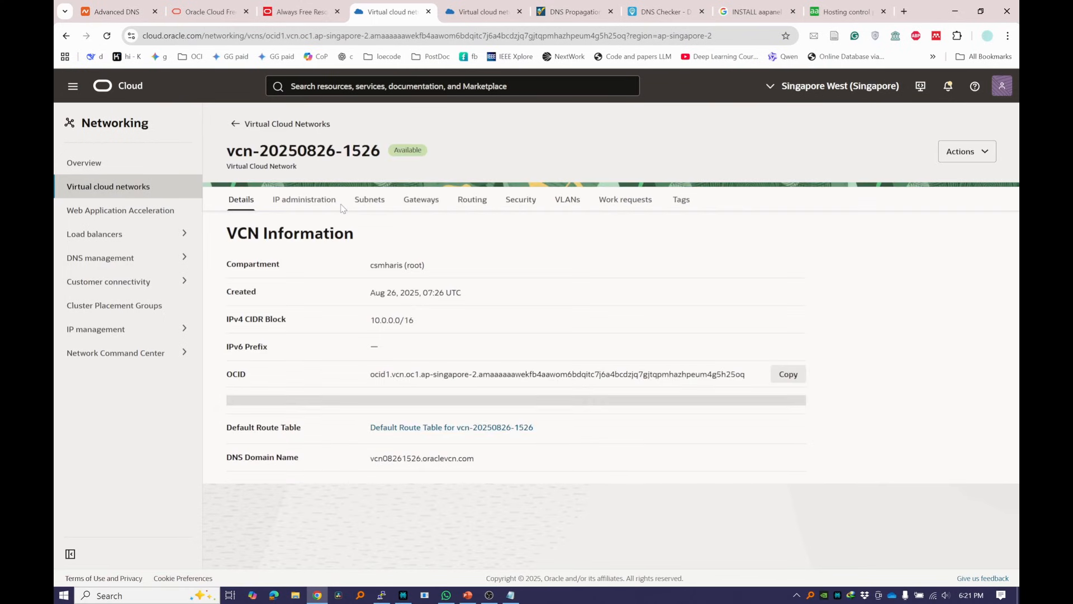
click(369, 200)
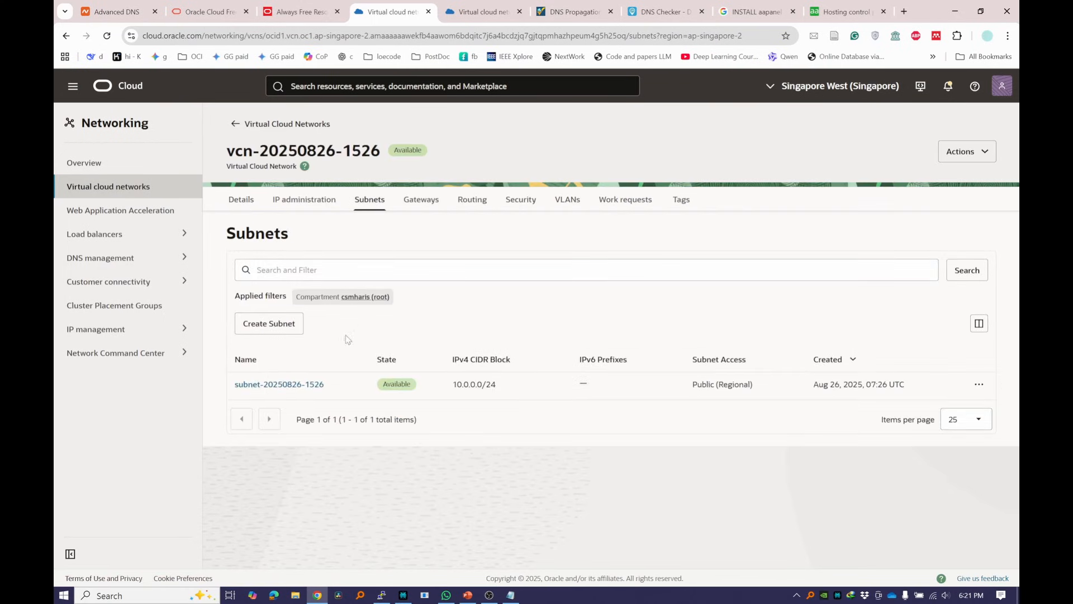
click(283, 384)
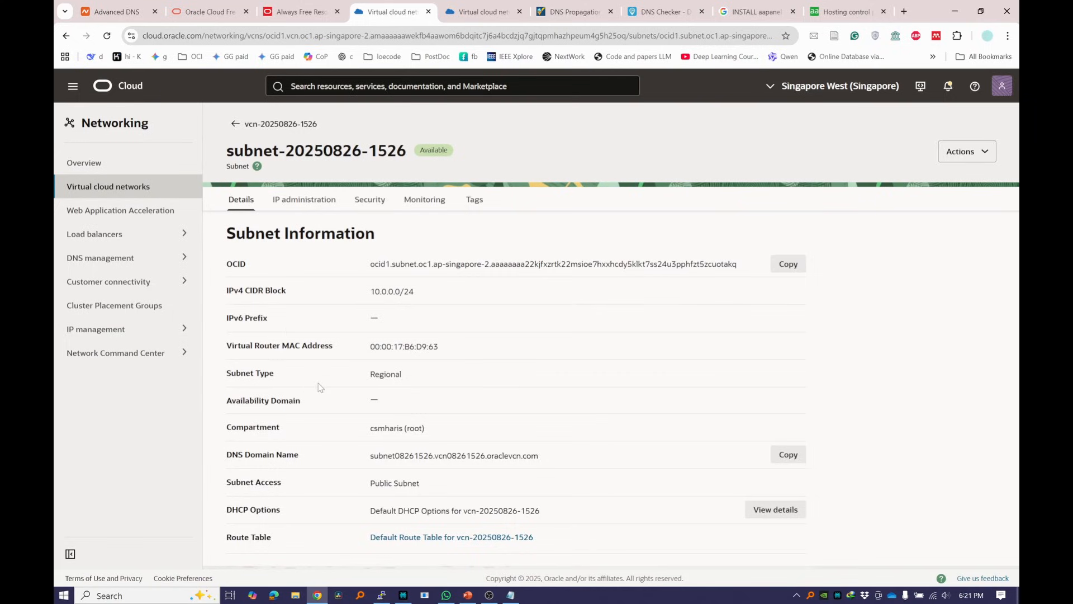
click(371, 202)
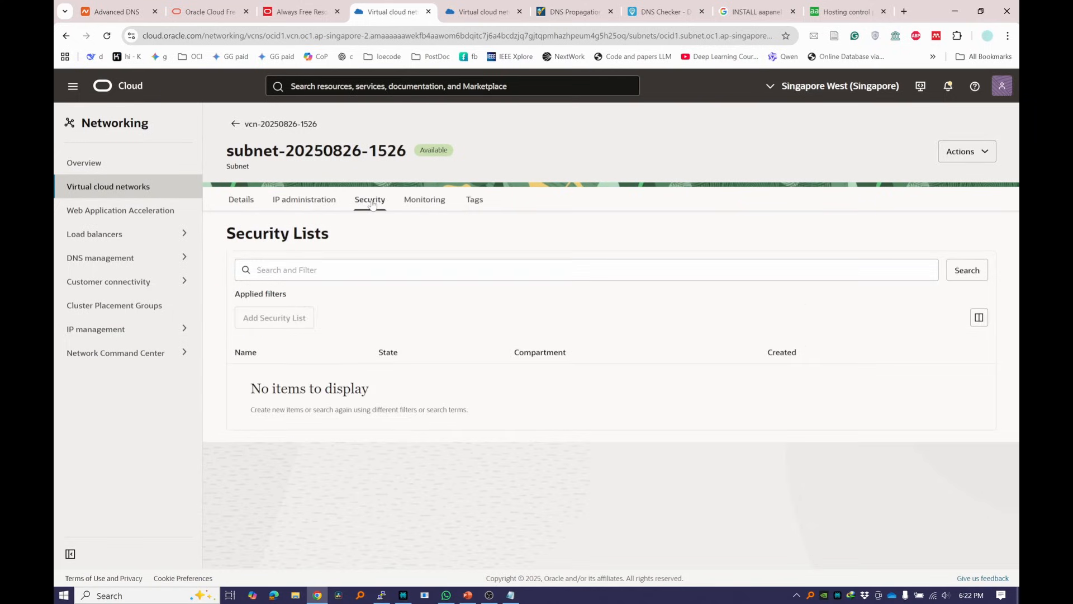
click(261, 202)
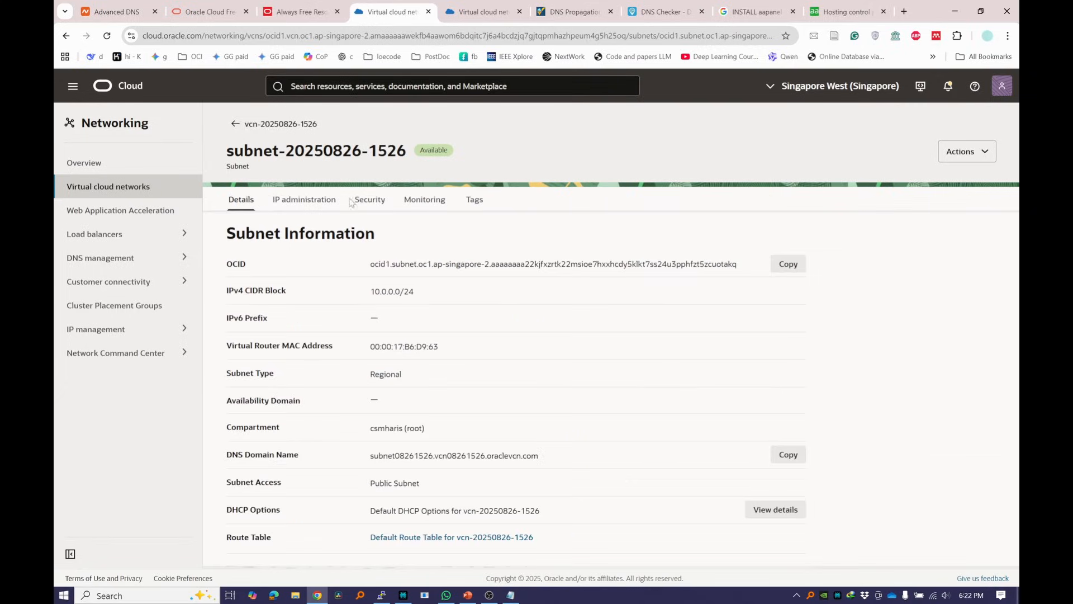
click(367, 204)
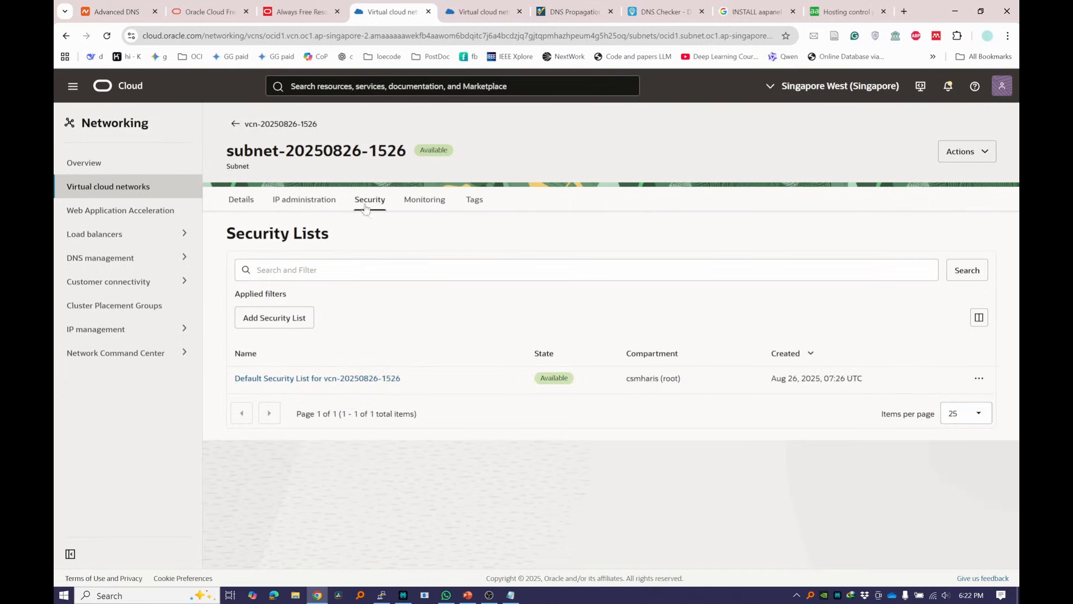
click(261, 385)
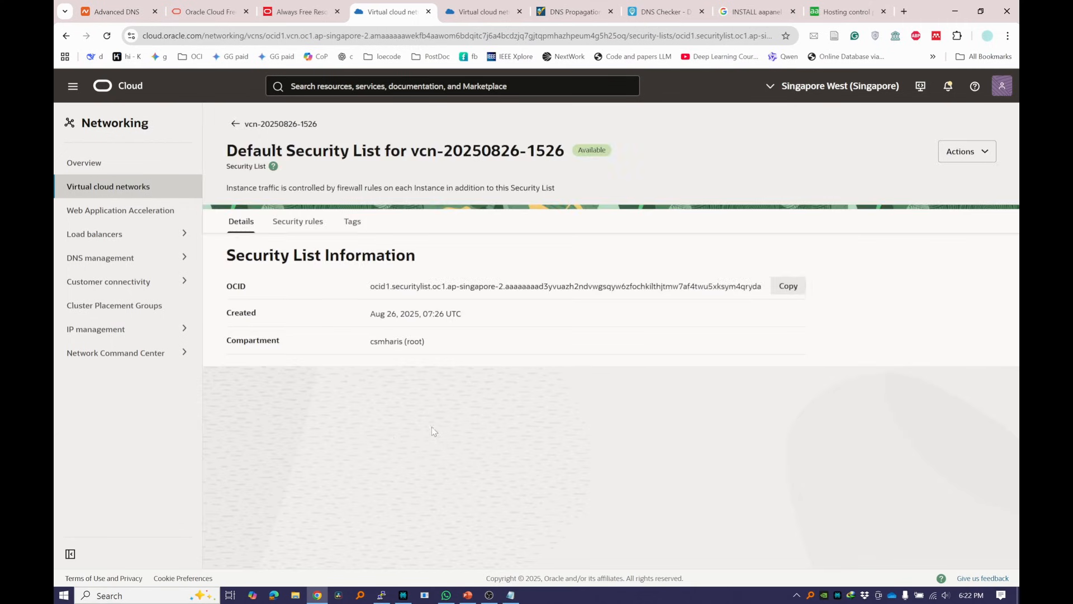
drag(343, 294, 515, 344)
click(479, 364)
click(298, 221)
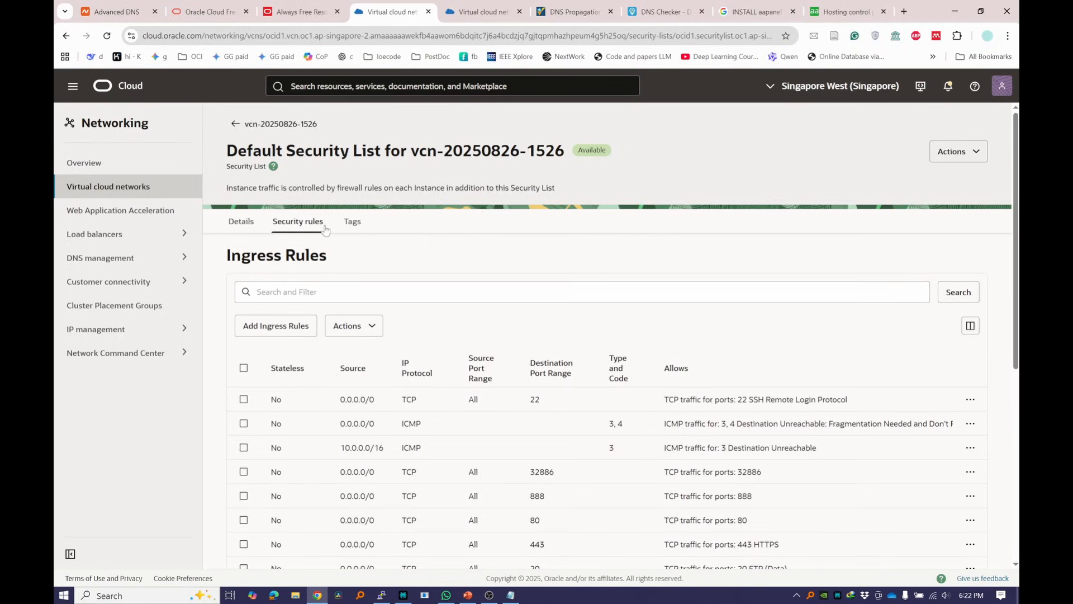
Step: Examine the existing ingress rules and compare their destination ports with the port list in oci info.txt
drag(227, 256, 338, 259)
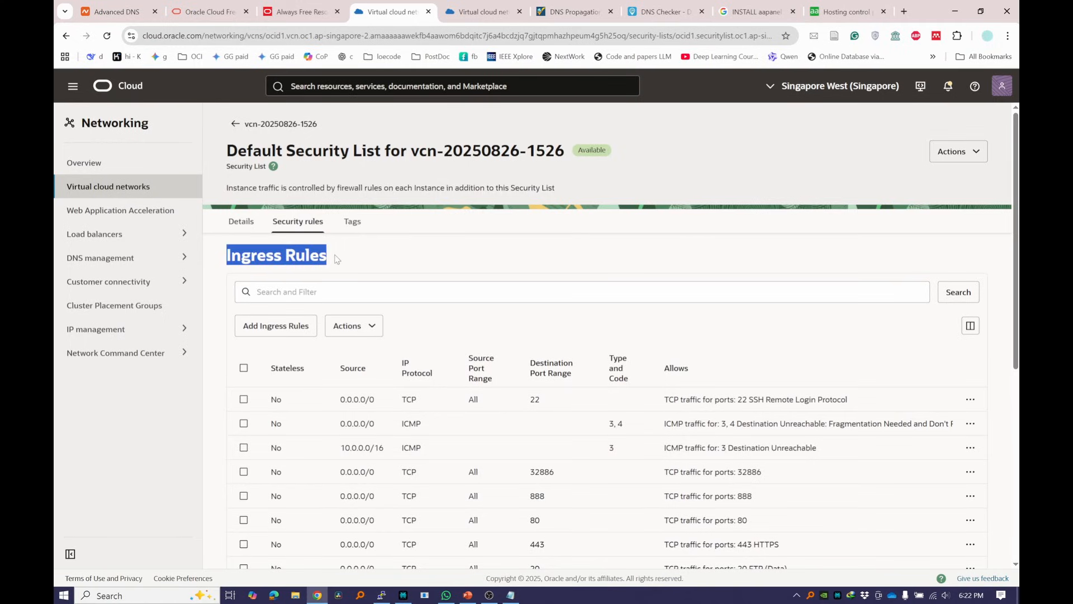
scroll(503, 403, down, 7)
scroll(551, 428, up, 6)
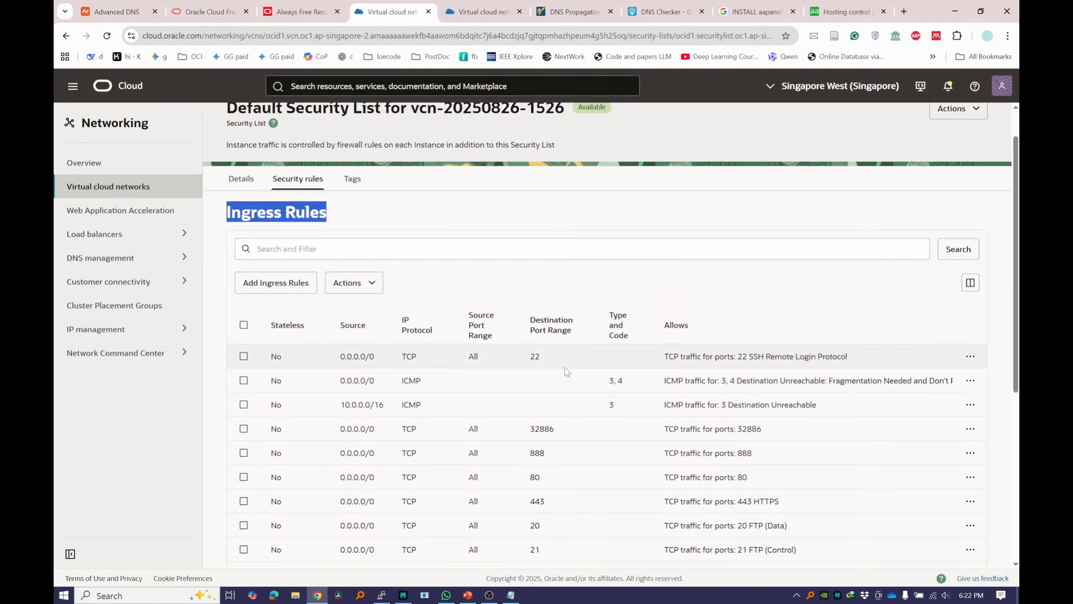
scroll(551, 427, down, 3)
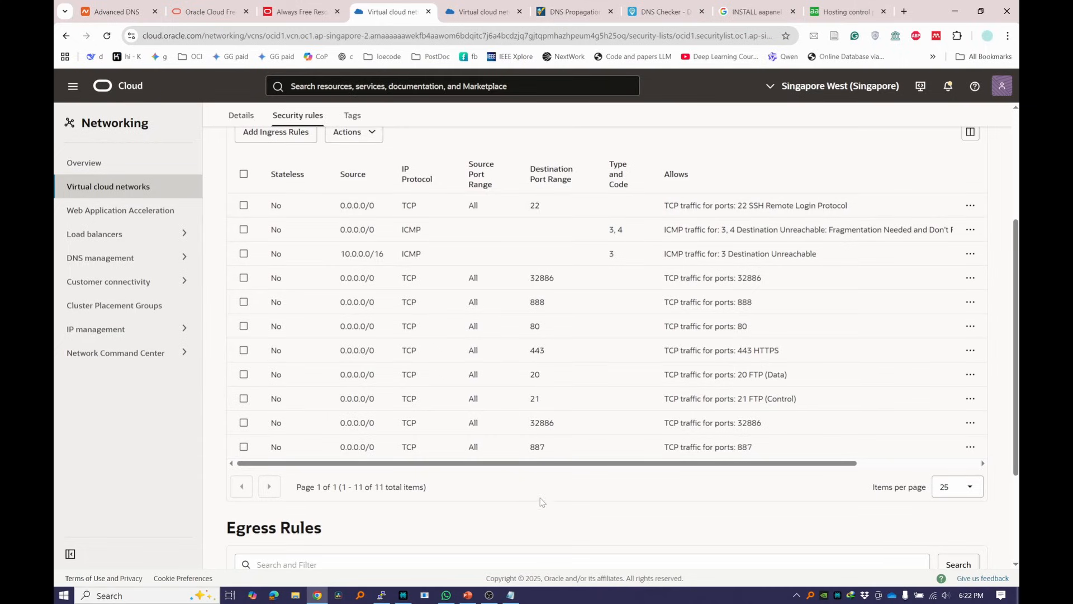
click(510, 595)
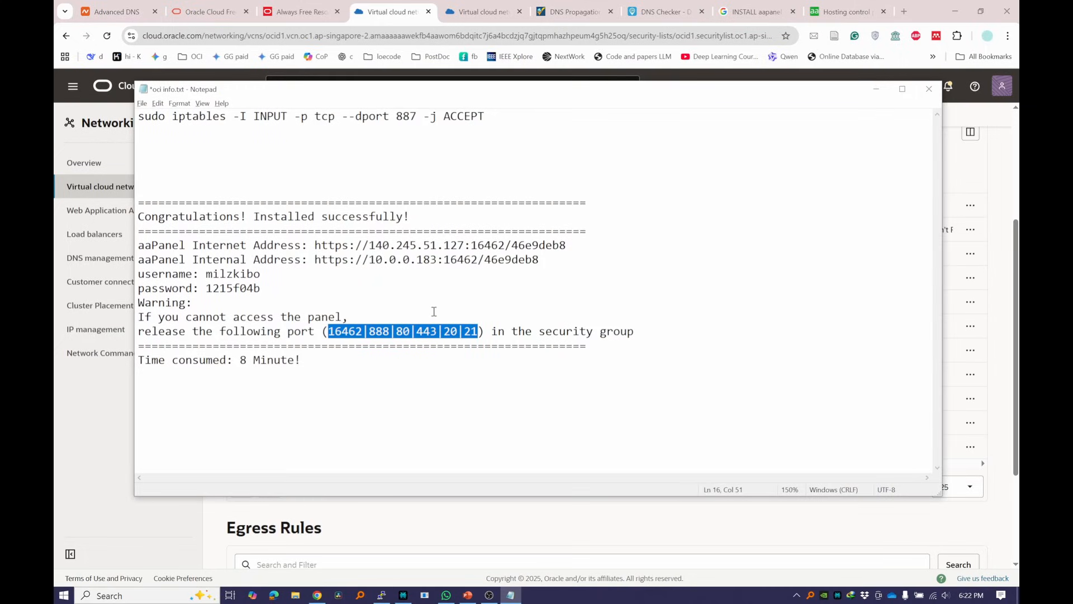
click(954, 183)
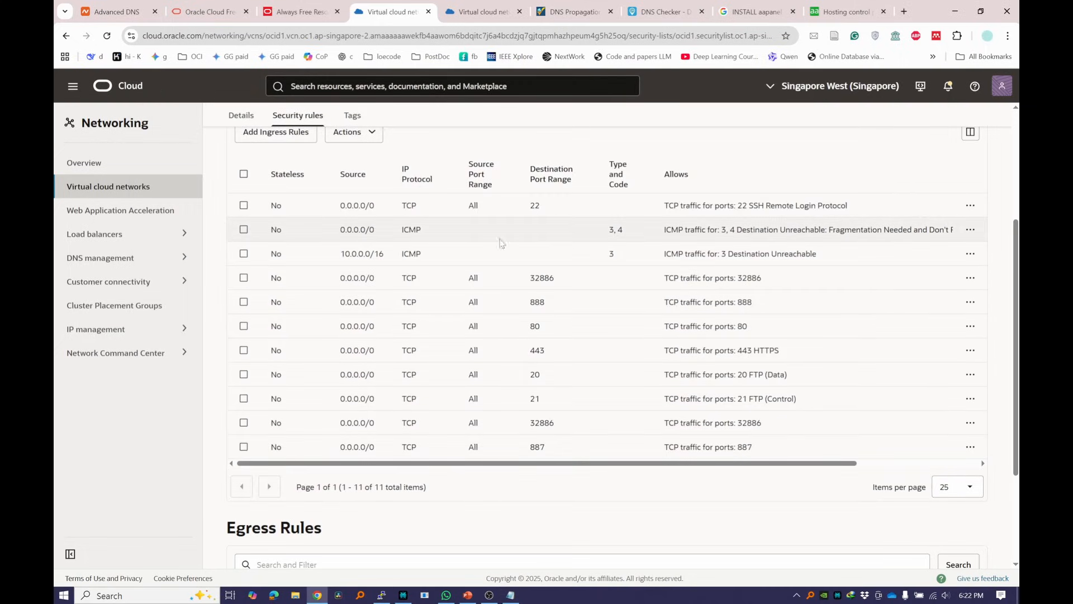
scroll(407, 341, up, 3)
scroll(407, 340, down, 5)
scroll(467, 481, up, 3)
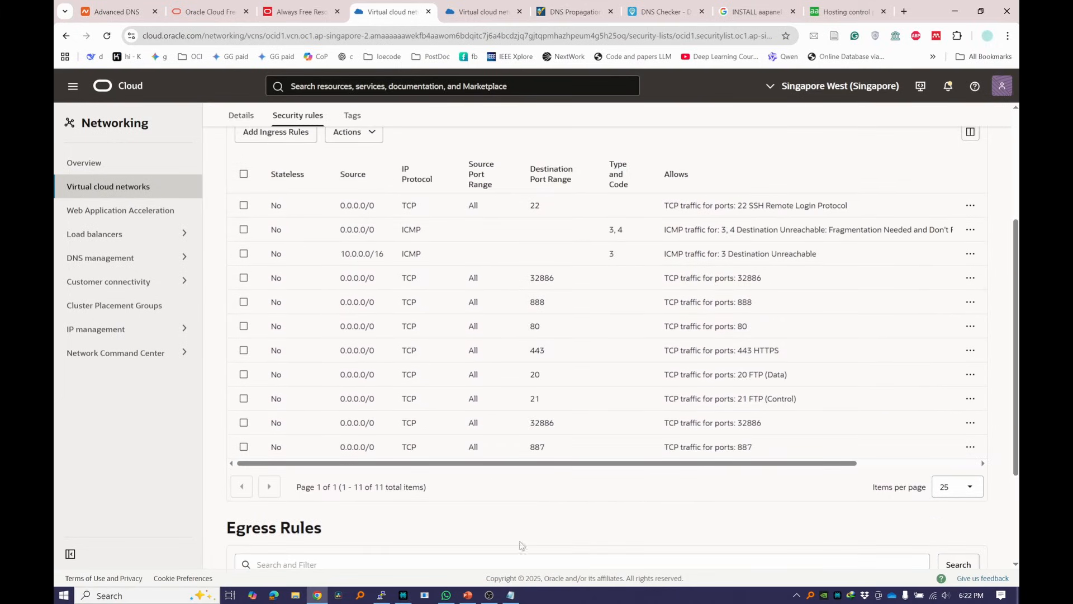
Step: Copy the port list 16462|888|80|443|20|21 from oci info.txt and return to the security list
click(510, 595)
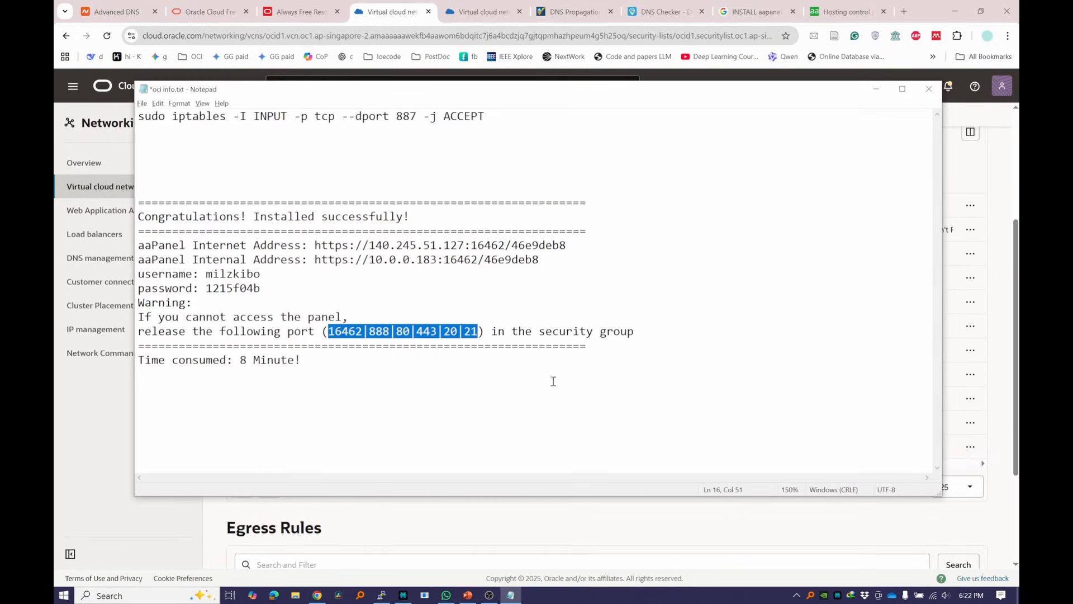
right_click(404, 335)
click(442, 366)
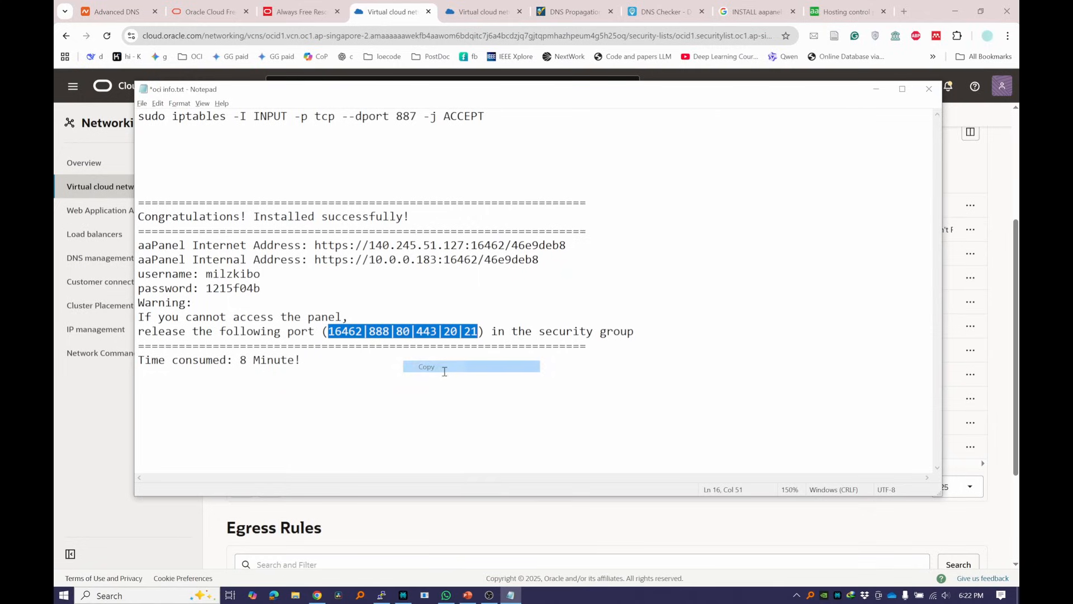
click(419, 532)
Step: Start a new ingress rule with the source CIDR 0.0.0.0/0
click(288, 131)
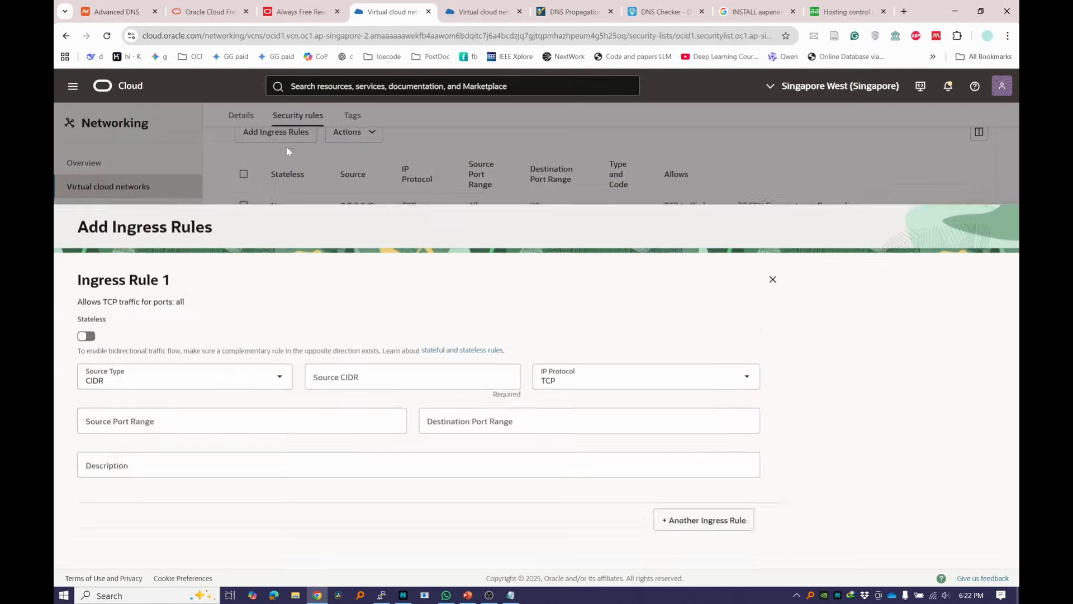
click(338, 276)
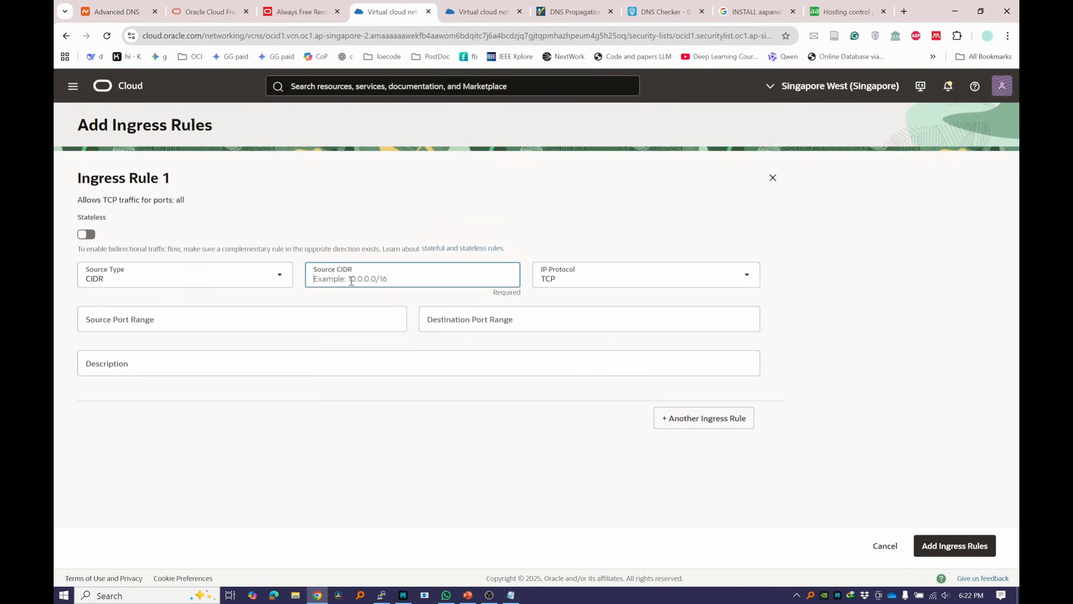
text(0.0.0.0/0)
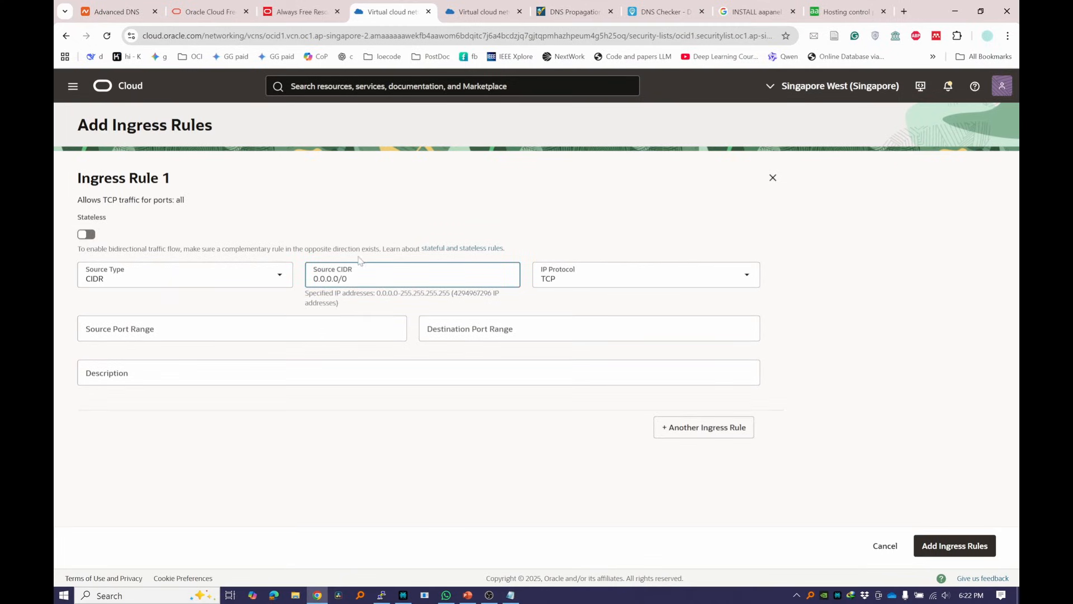
click(350, 302)
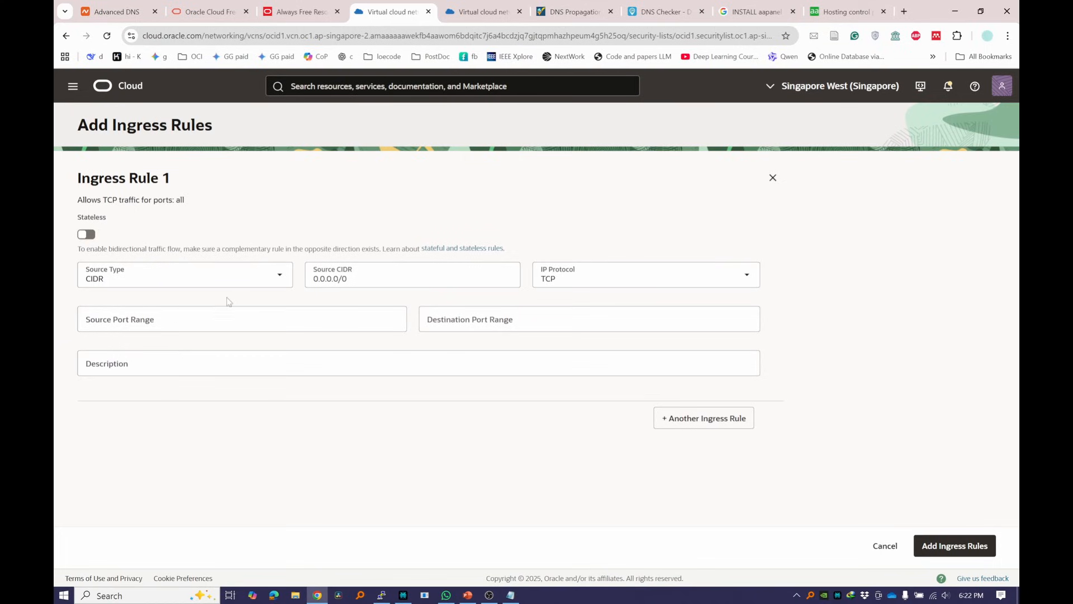
Step: Paste the copied ports as the destination port range and separate them with commas: 16462,888,80,443,20,21
click(522, 318)
key(ctrl+v)
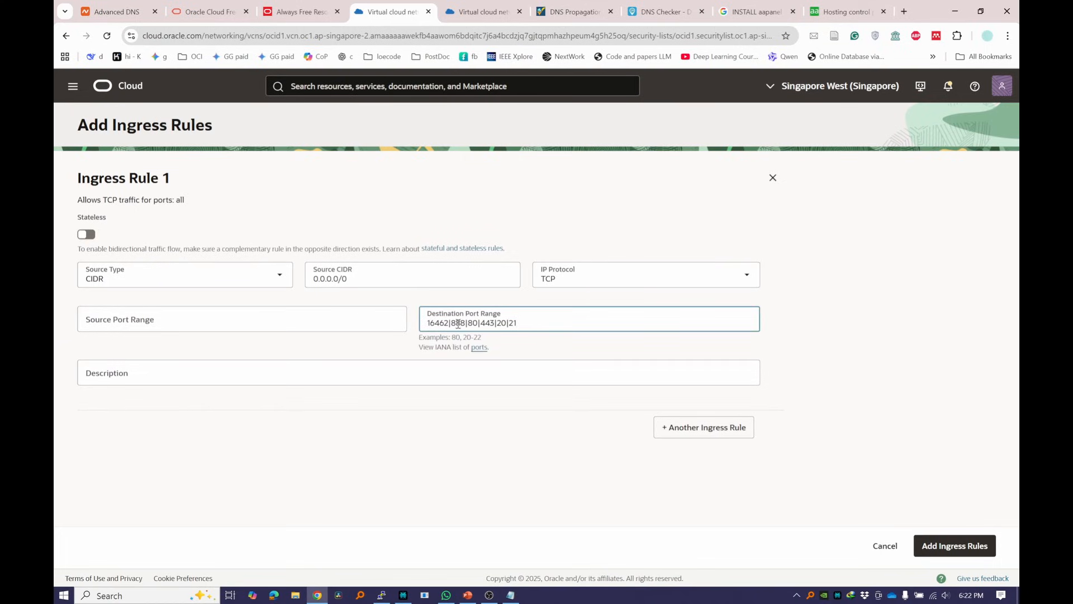
key(BackSpace)
text(,)
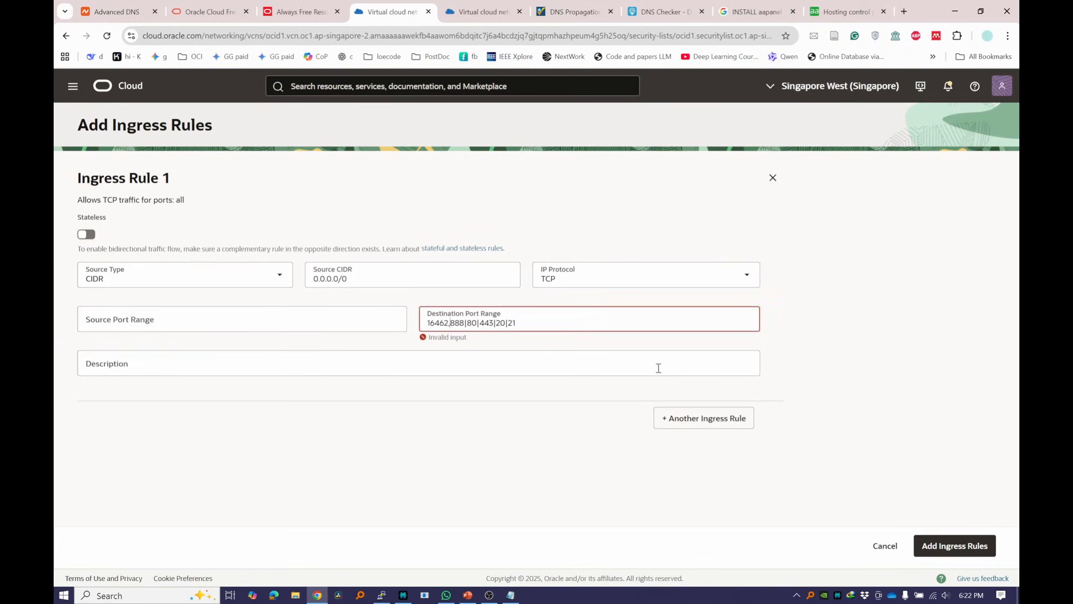
key(BackSpace)
text(,)
key(BackSpace)
text(,)
key(BackSpace)
text(,)
key(BackSpace)
text(,80,)
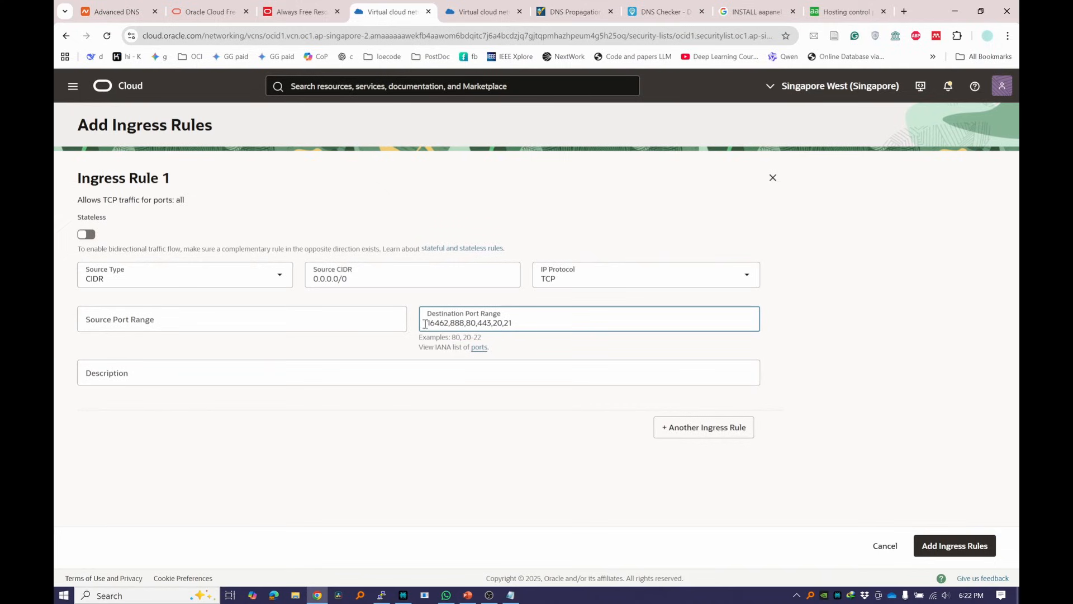
drag(426, 324, 515, 327)
Step: Describe the ingress rule as "new aapanel" and add it to the security list
click(384, 372)
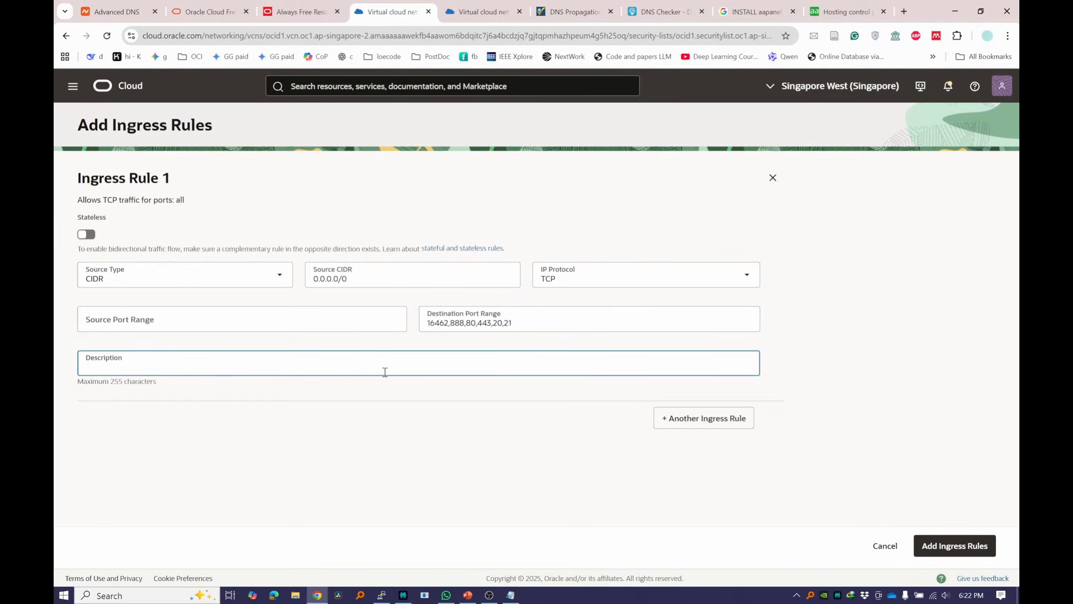
text(new aapanel)
click(948, 542)
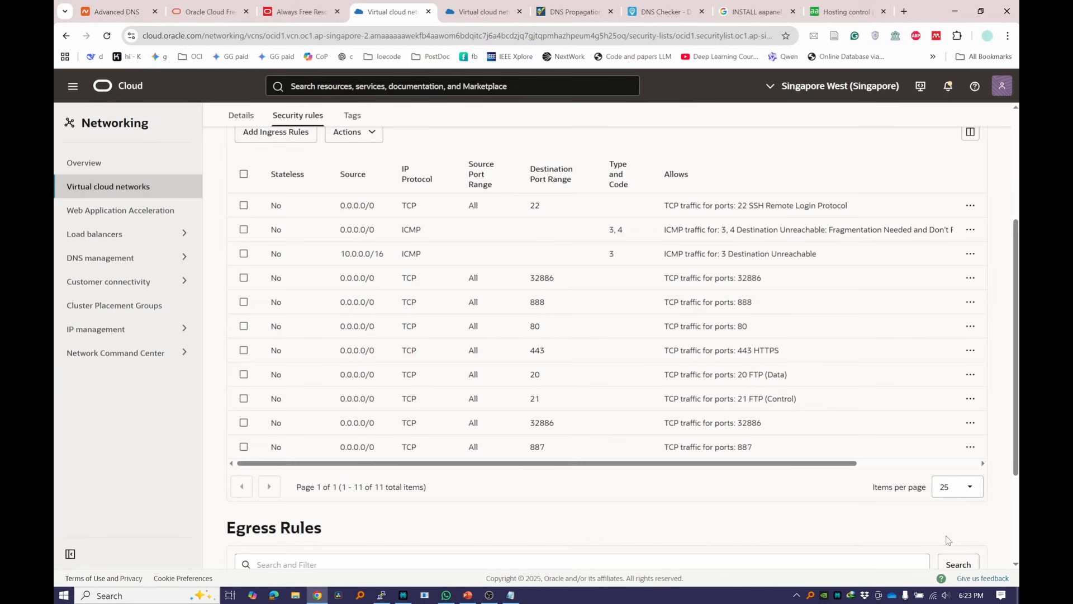
Step: Check the newly added ingress rules for the aaPanel ports at the end of the ingress list
scroll(925, 514, down, 4)
drag(841, 442, 495, 269)
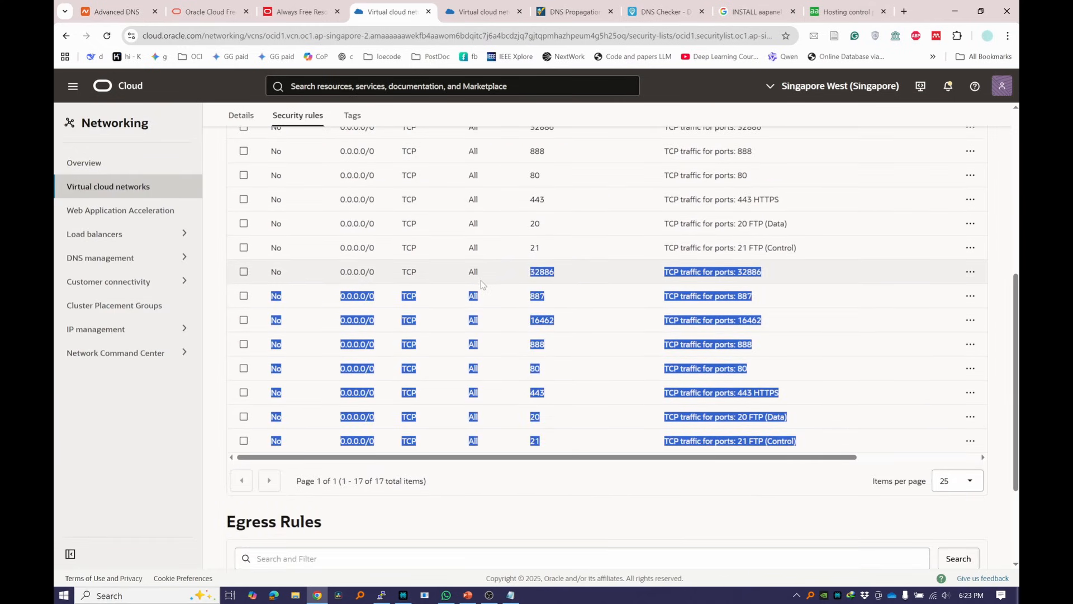
click(592, 366)
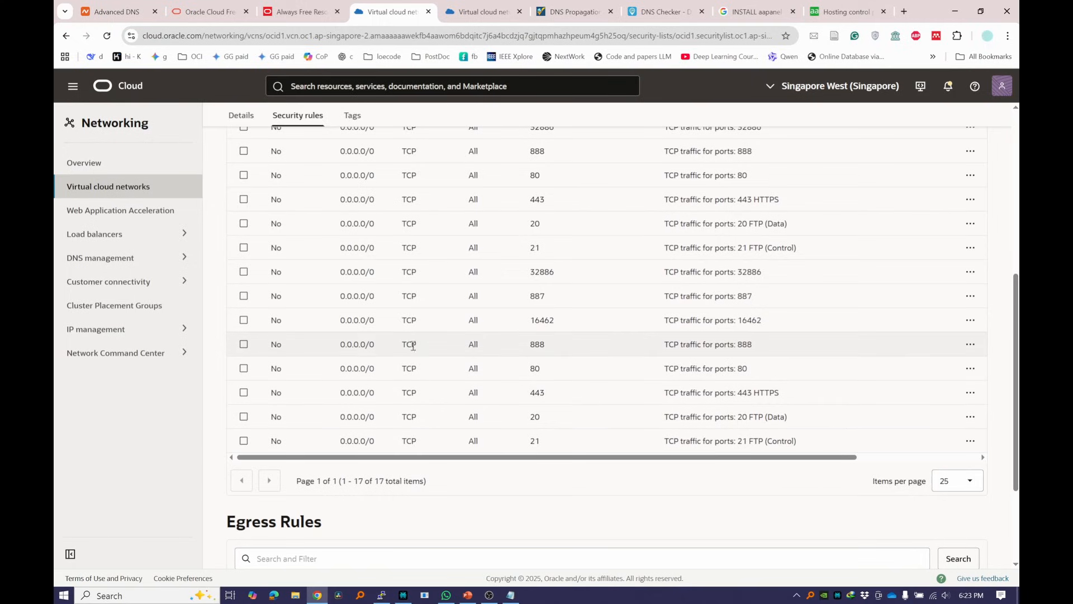
drag(336, 321, 830, 428)
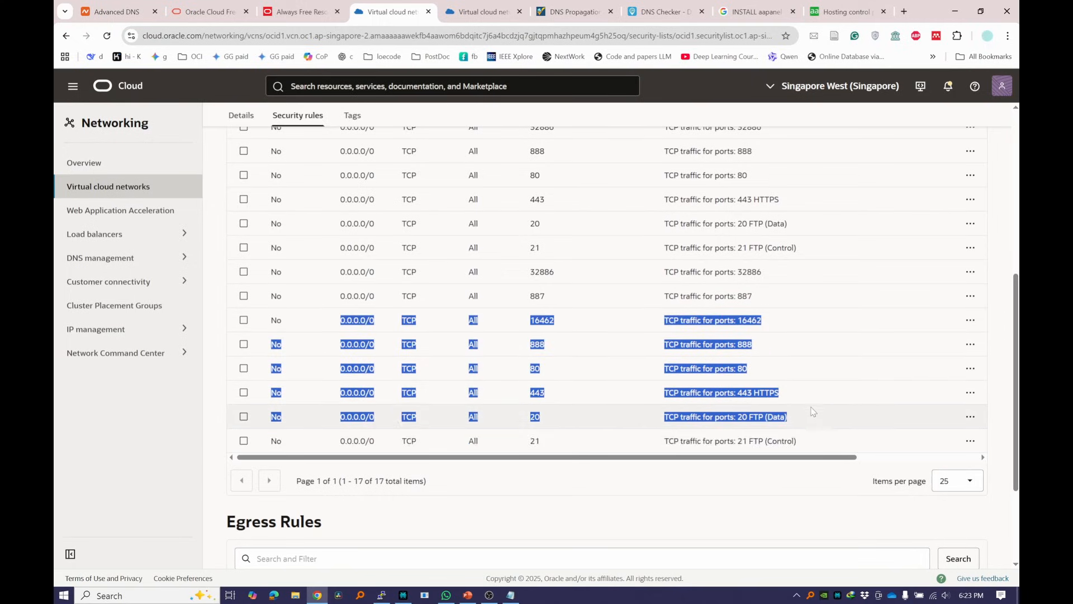
click(492, 316)
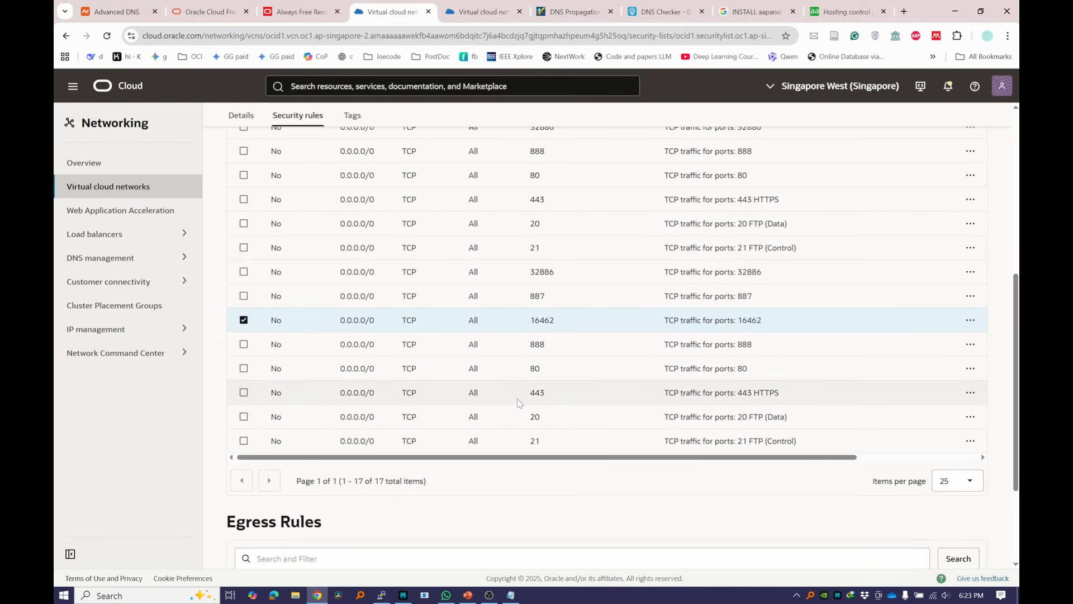
Step: Copy the aaPanel Internet Address from oci info.txt and load it in the browser tab showing the DNS Propagation Checker
key(alt+Tab)
click(409, 244)
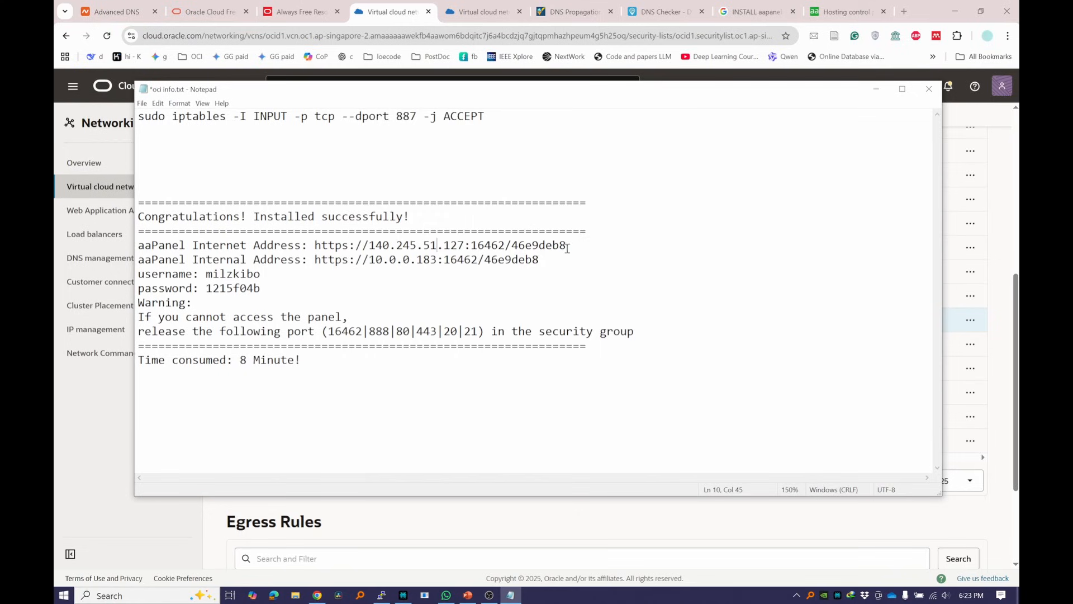
drag(566, 245, 317, 249)
key(ctrl+c)
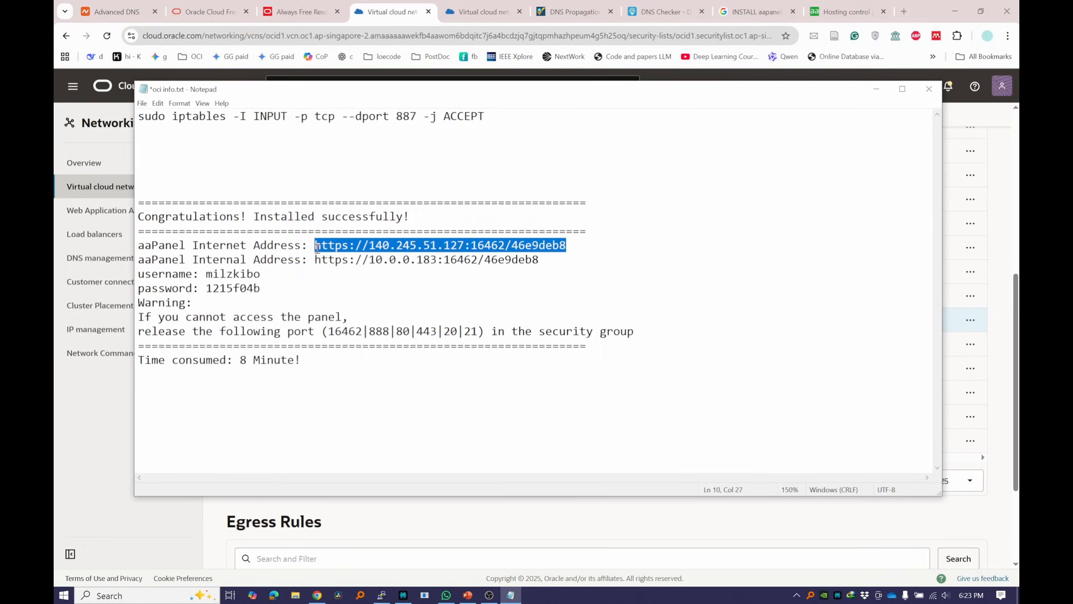
click(496, 8)
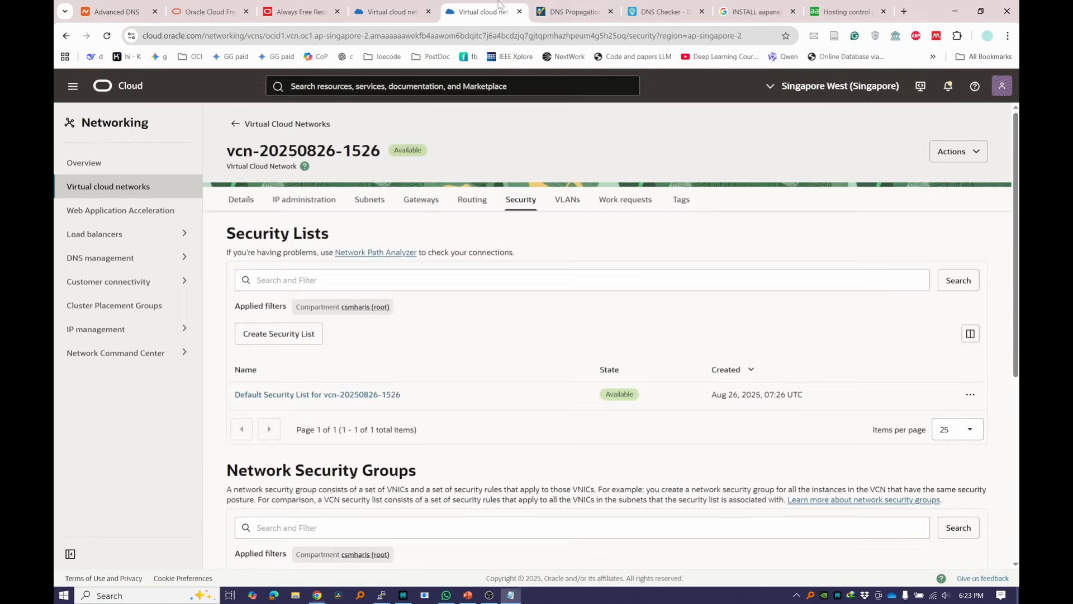
click(584, 10)
click(601, 32)
key(ctrl+v)
key(Return)
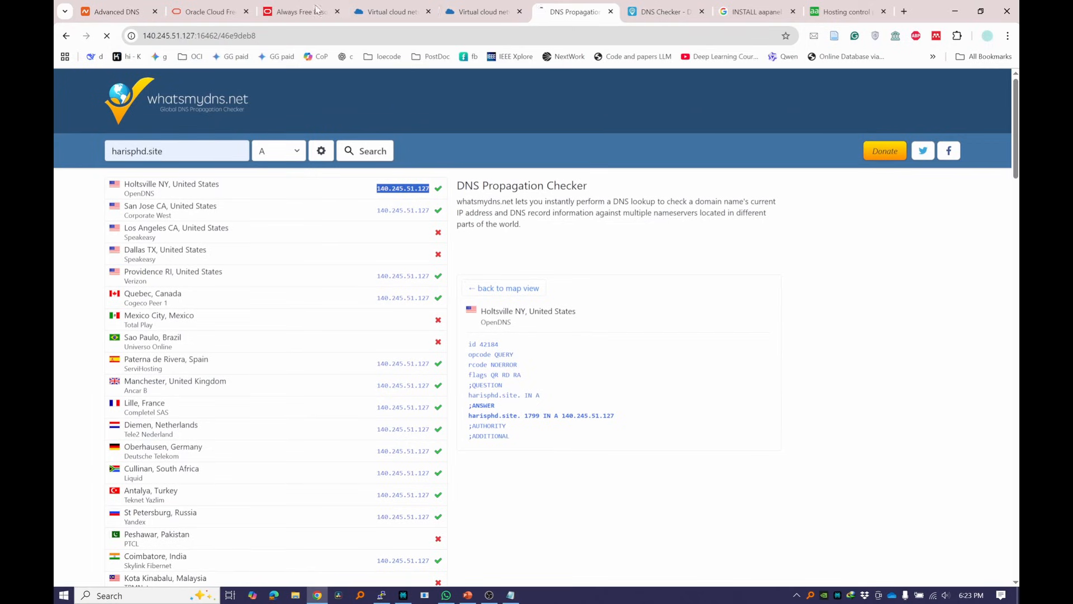
Step: Return to oci info.txt and copy the command "sudo iptables -I INPUT -p tcp --dport 887 -j ACCEPT"
key(alt+Tab)
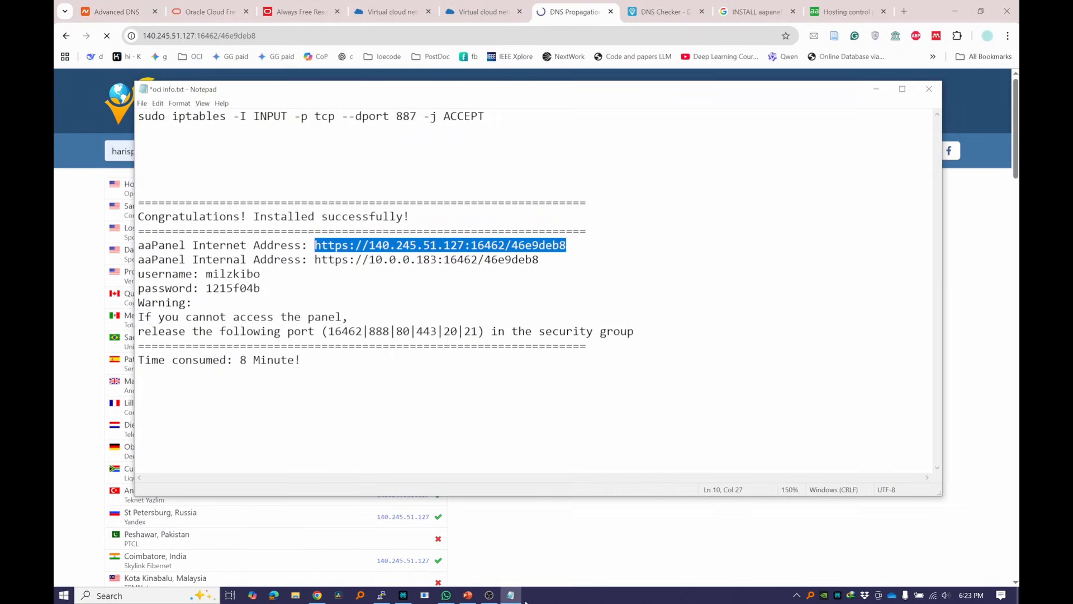
key(alt+Tab)
click(510, 595)
click(376, 246)
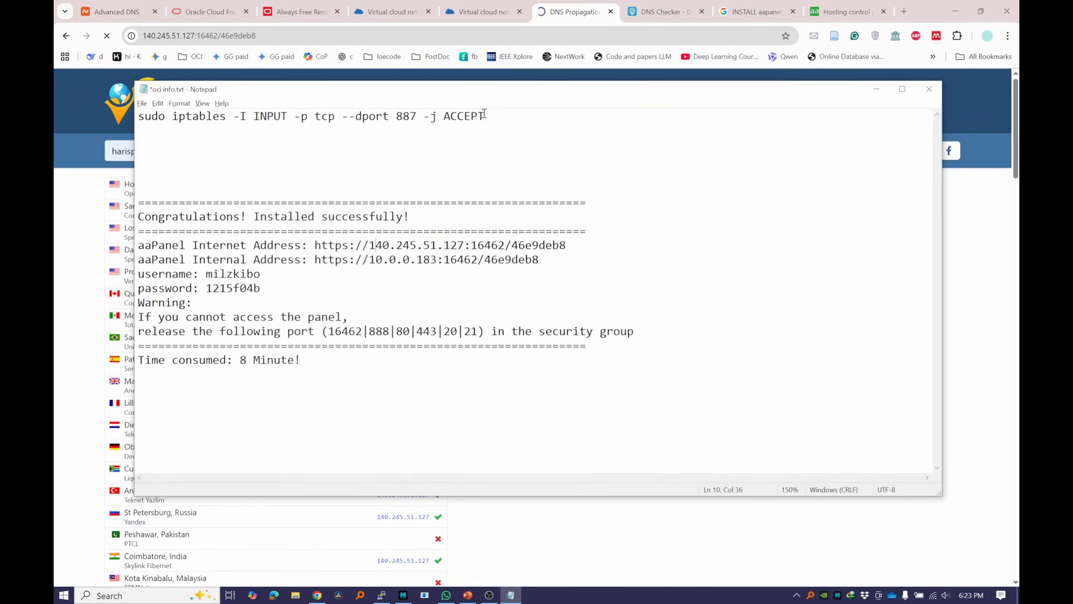
drag(484, 114, 137, 118)
key(ctrl+c)
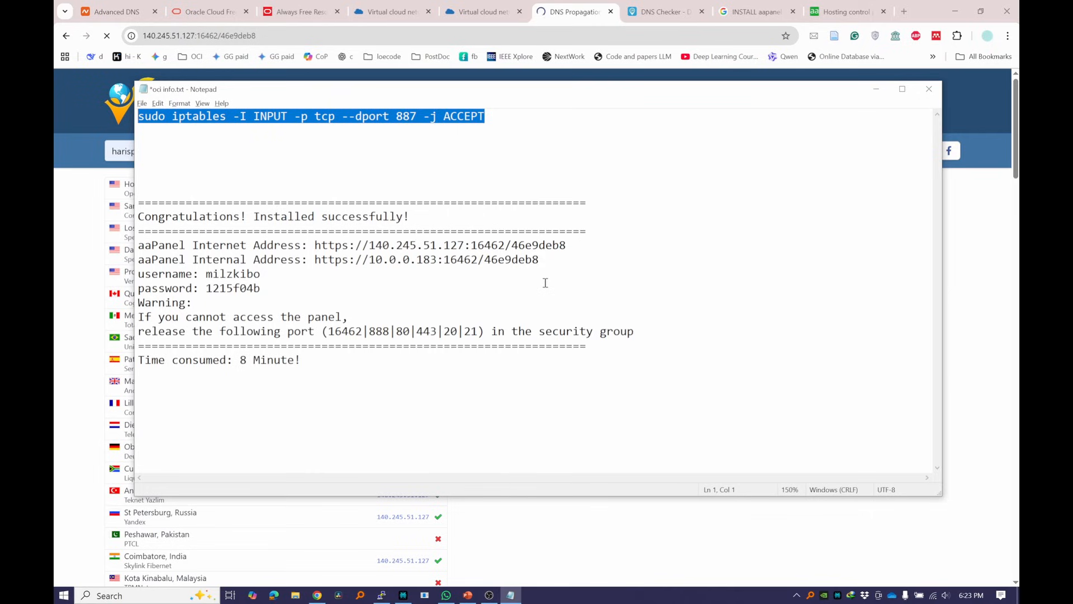
Step: Paste five copies of the port 887 iptables command on separate lines below the original, above the aaPanel summary
click(292, 159)
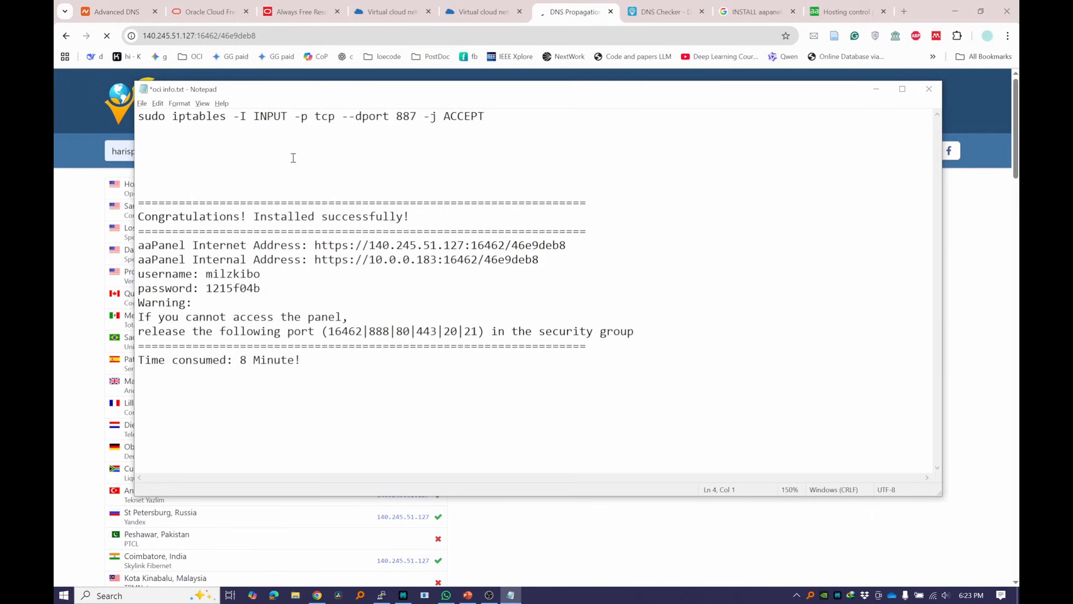
key(Return)
key(Up)
key(Up)
key(ctrl+v)
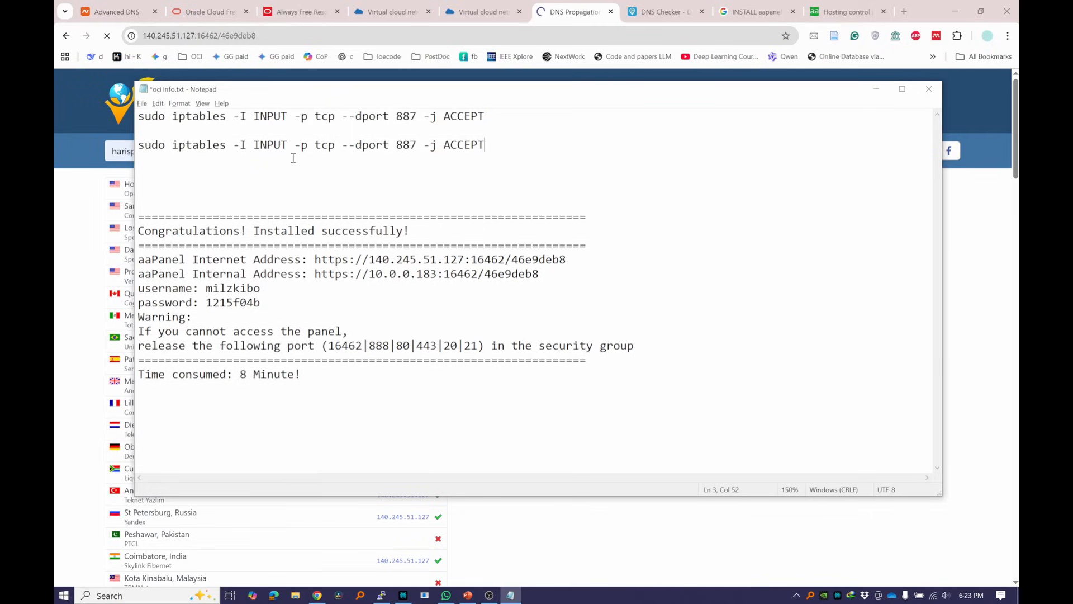
key(Return)
key(ctrl+v)
key(Return)
key(ctrl+v)
key(Return)
key(ctrl+v)
key(Return)
key(ctrl+v)
key(Return)
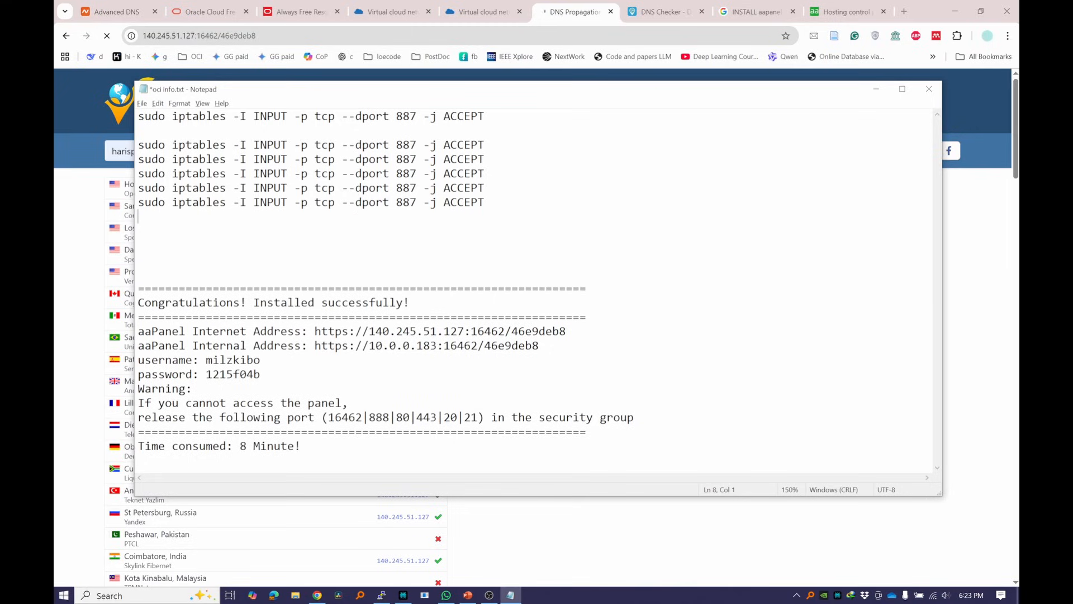
Step: Set the port in the first iptables command below the blank line to 16462, copied from the aaPanel port list
double_click(353, 418)
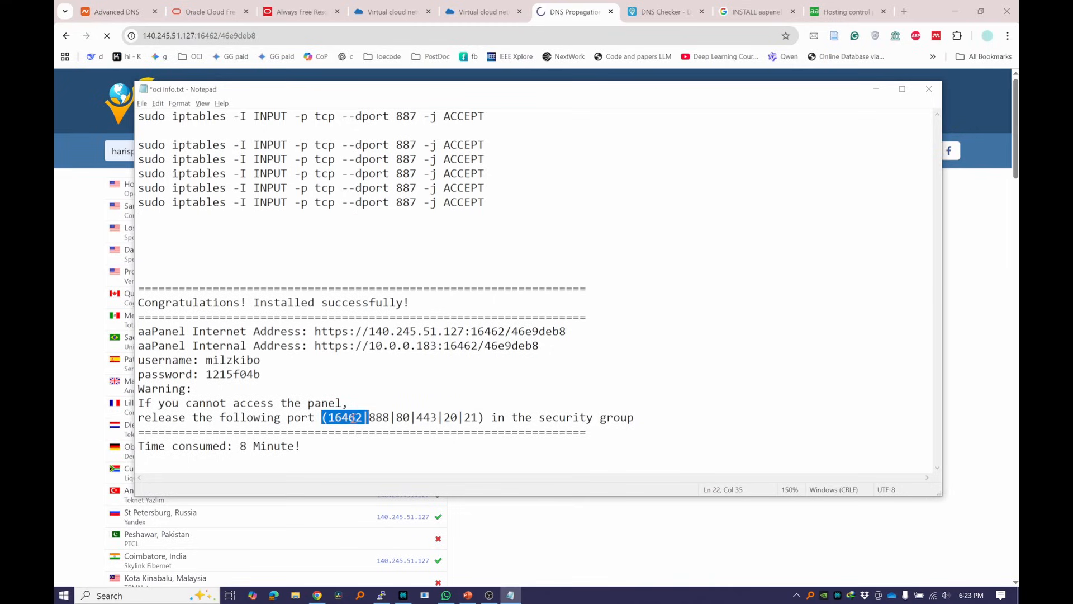
click(353, 417)
drag(364, 418, 328, 417)
key(ctrl+c)
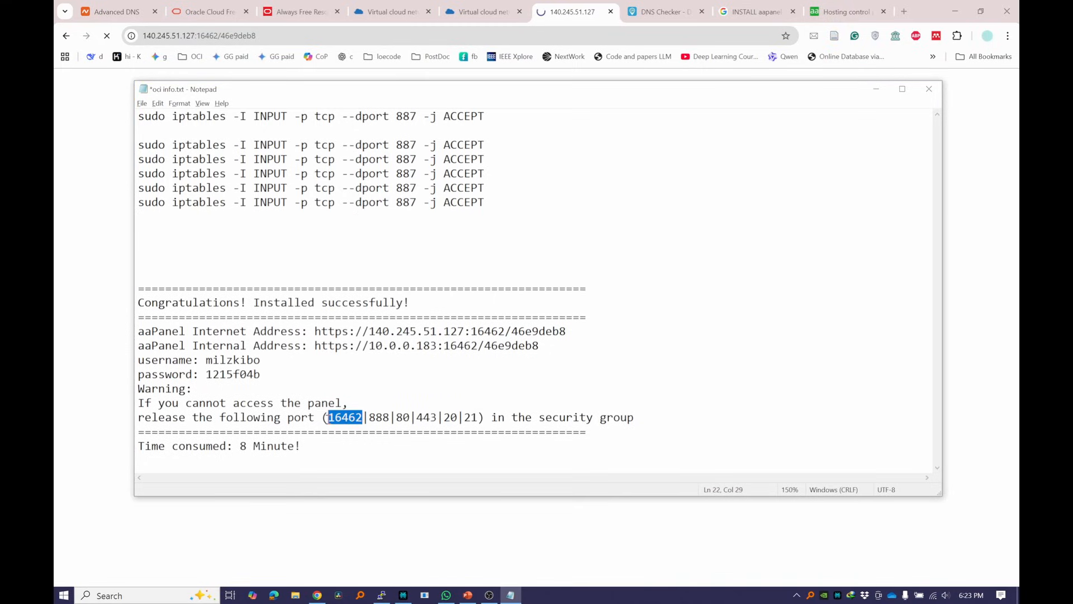
click(398, 147)
key(ctrl+shift+Left)
key(ctrl+v)
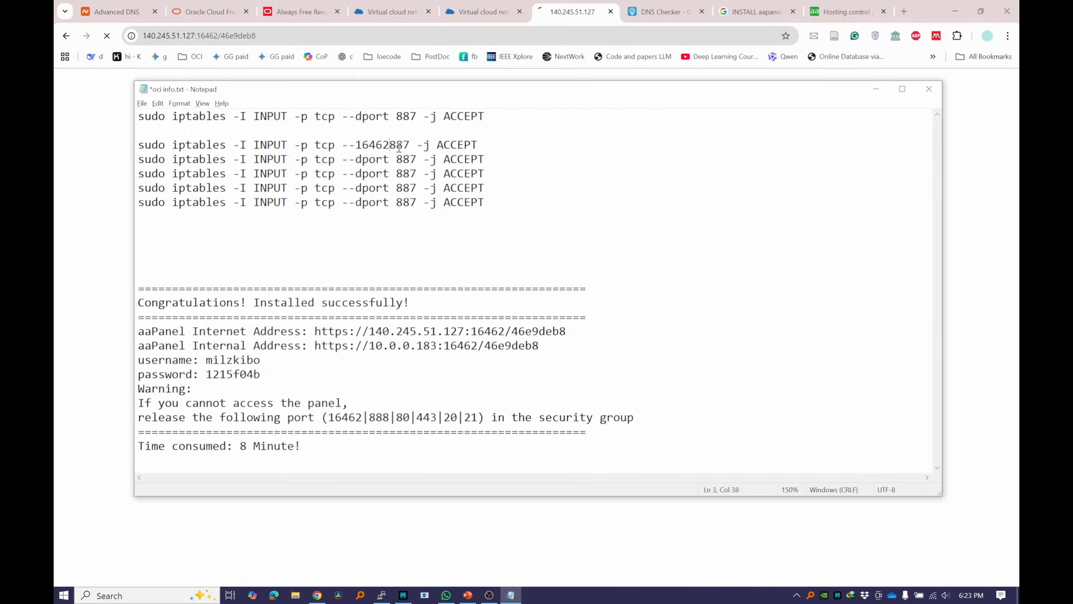
key(ctrl+z)
double_click(411, 147)
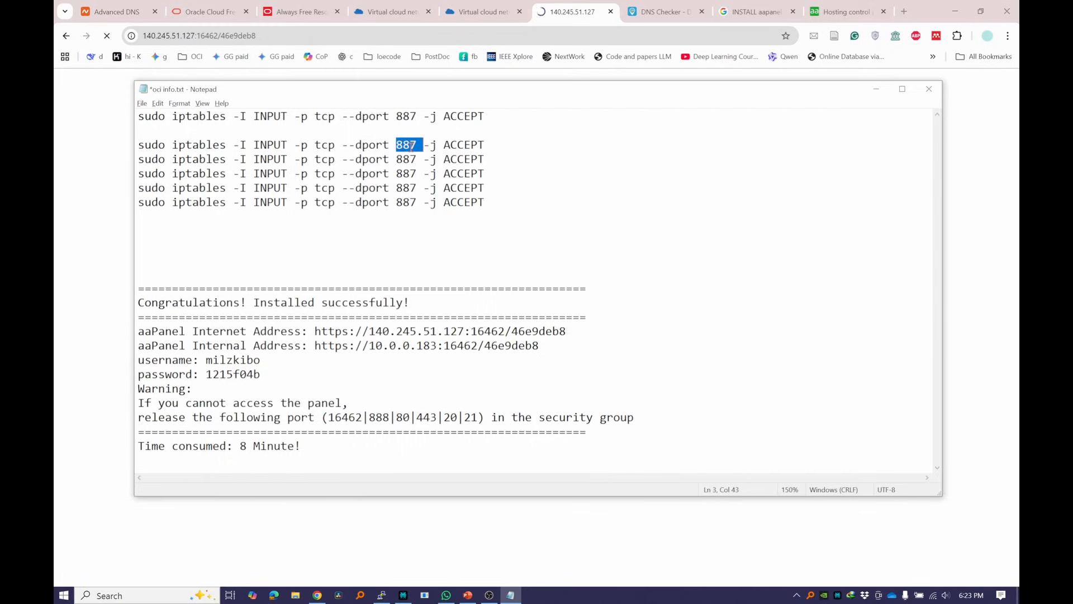
key(ctrl+v)
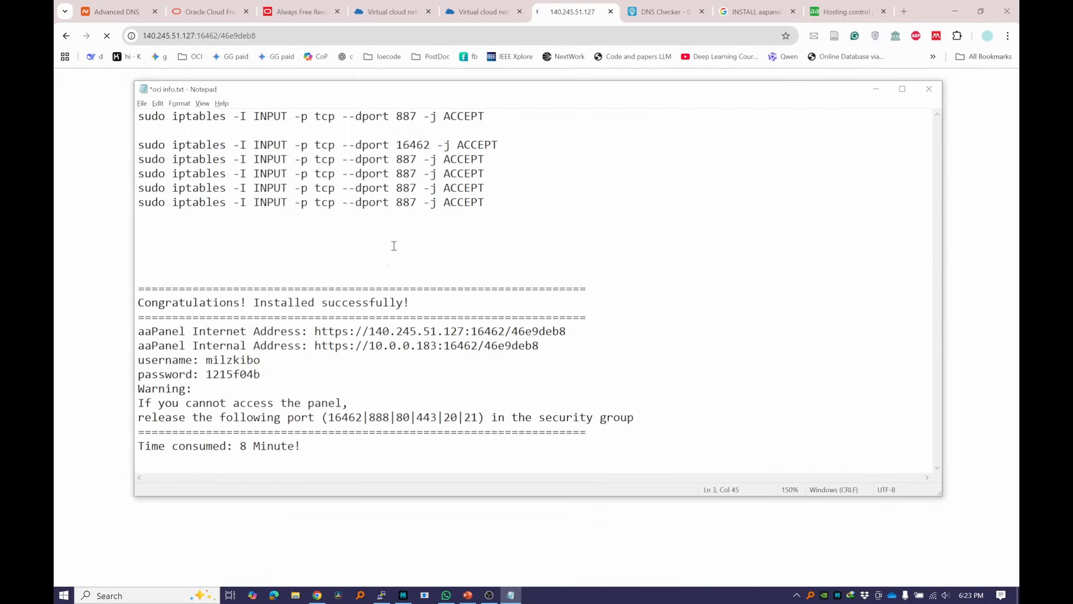
Step: Set the ports in the following three iptables commands to 888, 80 and 443
double_click(409, 159)
text(888)
key(BackSpace)
key(BackSpace)
key(BackSpace)
text(80)
key(Delete)
key(BackSpace)
key(BackSpace)
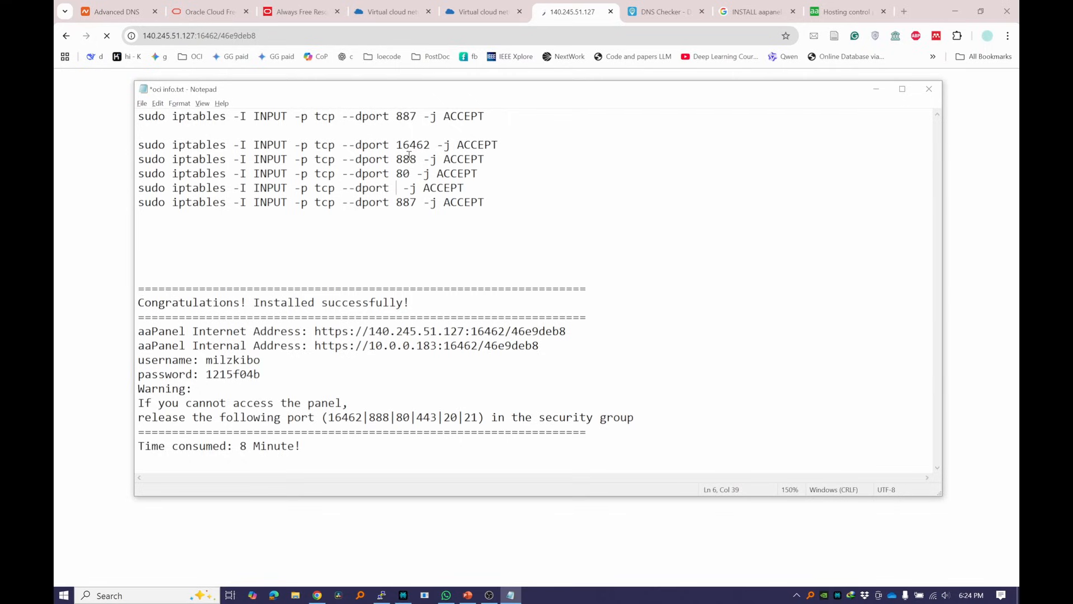
text(443)
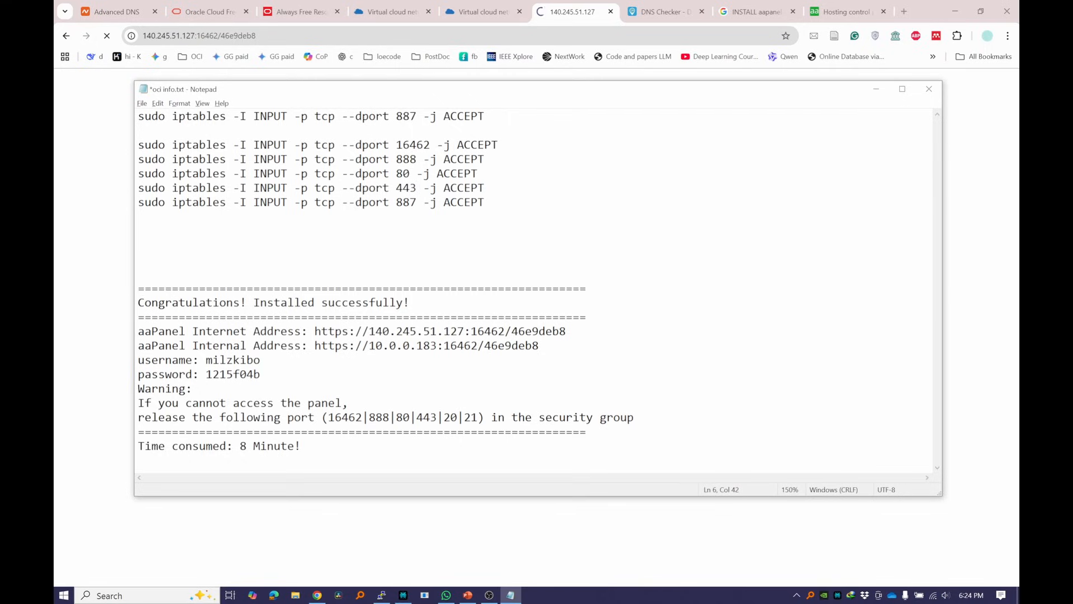
Step: Set the port in the last iptables command to 20 and in the topmost one to 21
key(BackSpace)
key(BackSpace)
key(BackSpace)
text(20)
key(BackSpace)
key(BackSpace)
key(BackSpace)
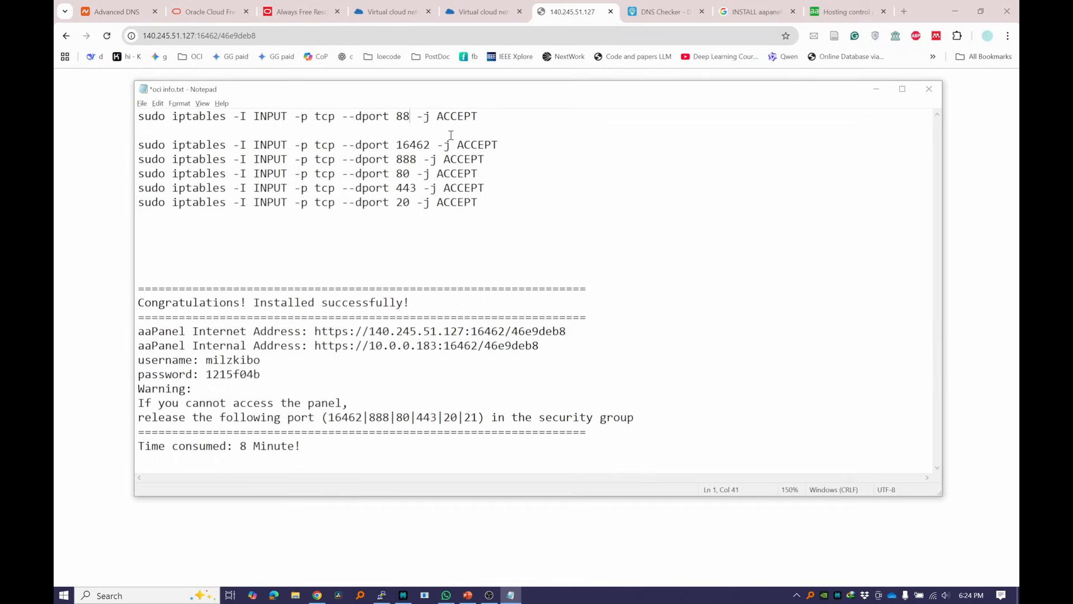
text(21)
Step: Copy all six iptables commands from oci info.txt and run them in the root terminal session
drag(496, 218, 130, 122)
key(super+c)
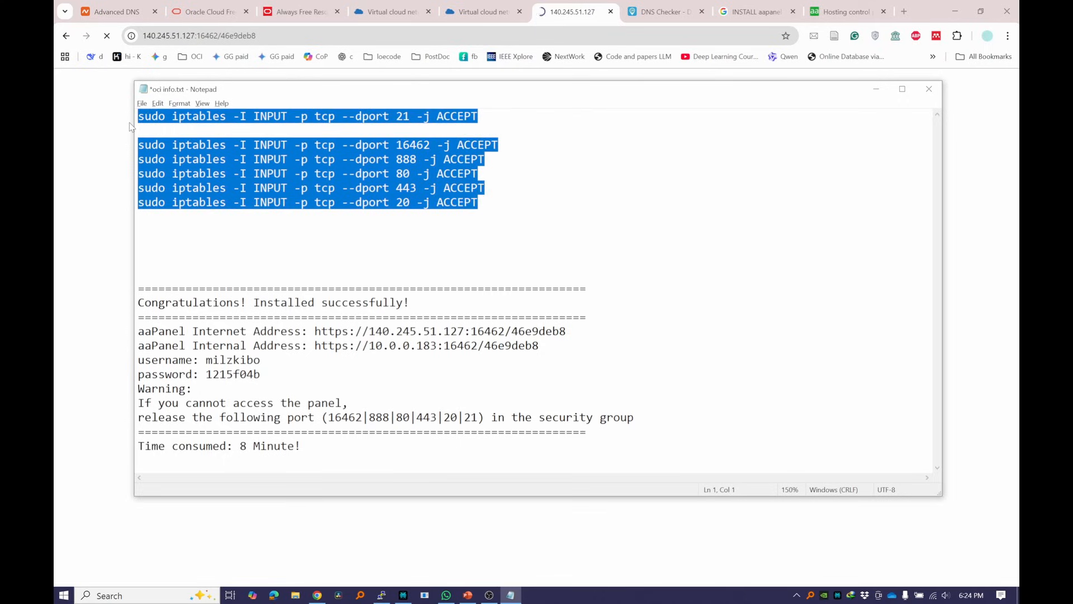
click(381, 595)
right_click(359, 433)
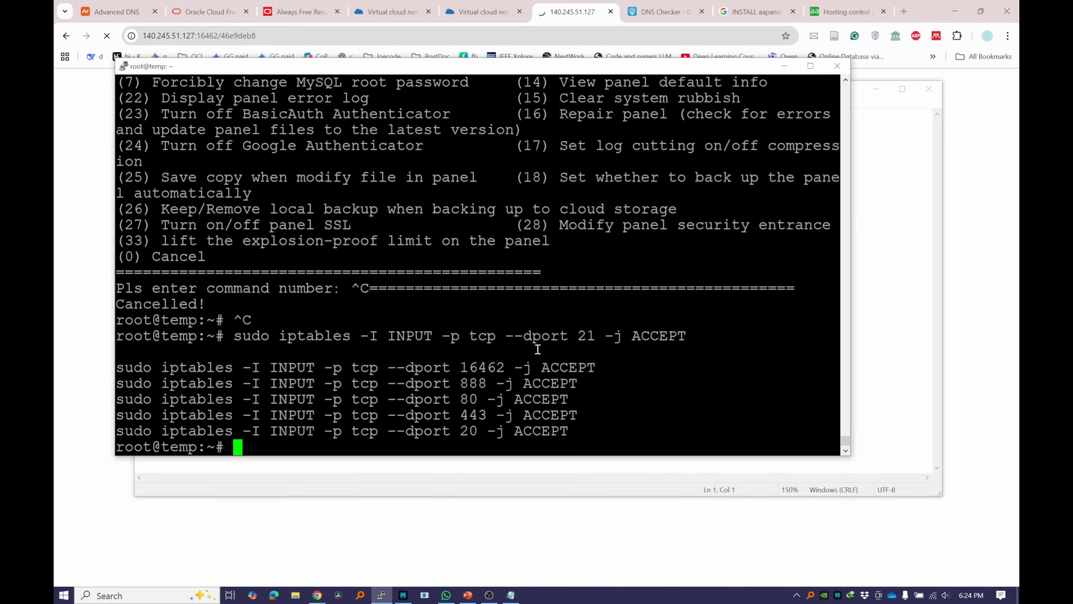
mouse_move(584, 433)
mouse_down()
mouse_move(391, 408)
mouse_move(208, 352)
mouse_move(309, 348)
mouse_move(576, 418)
mouse_move(581, 430)
mouse_up()
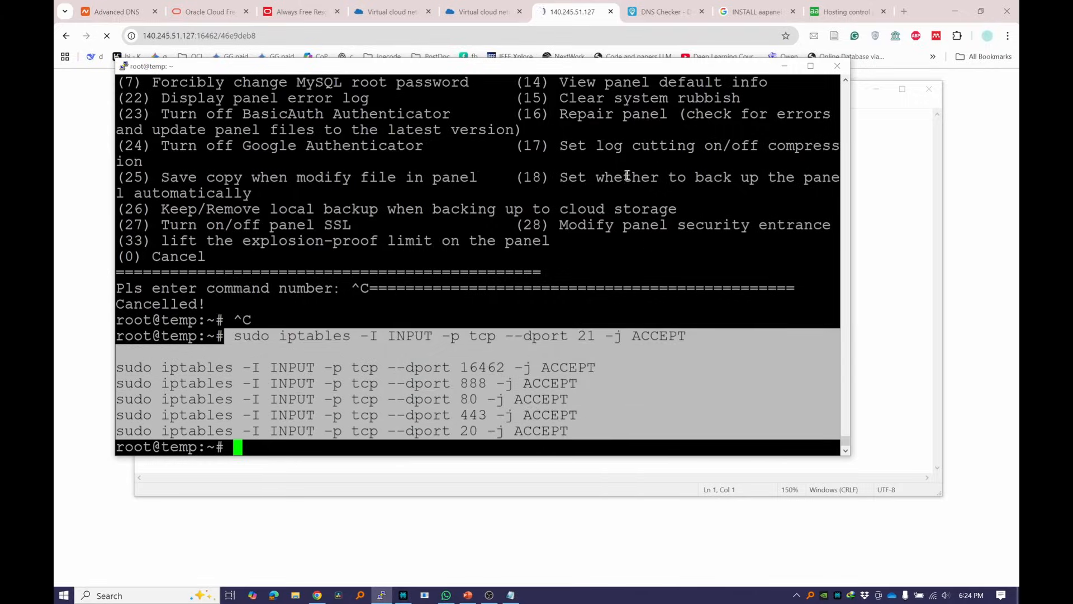
Step: Return to the aaPanel address in the browser and proceed past the certificate warning to the login page
click(585, 4)
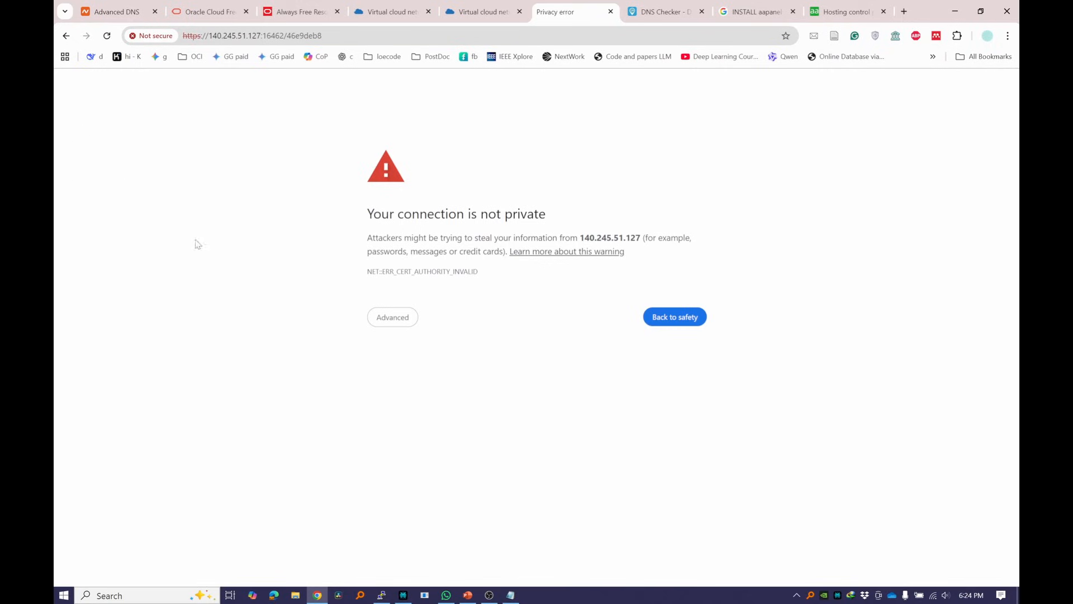
drag(382, 213, 559, 224)
click(504, 218)
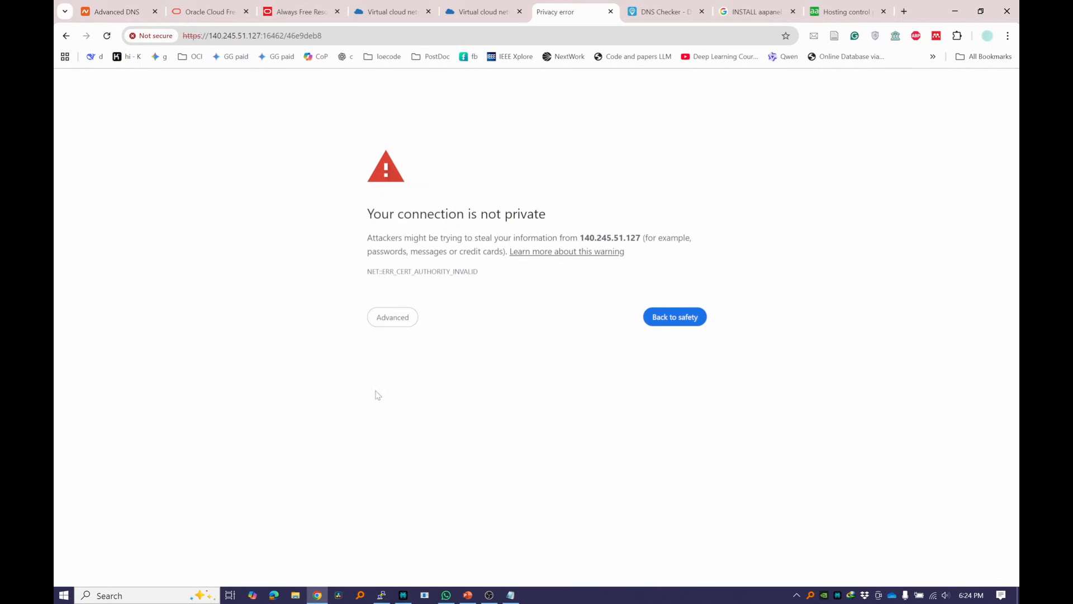
click(394, 321)
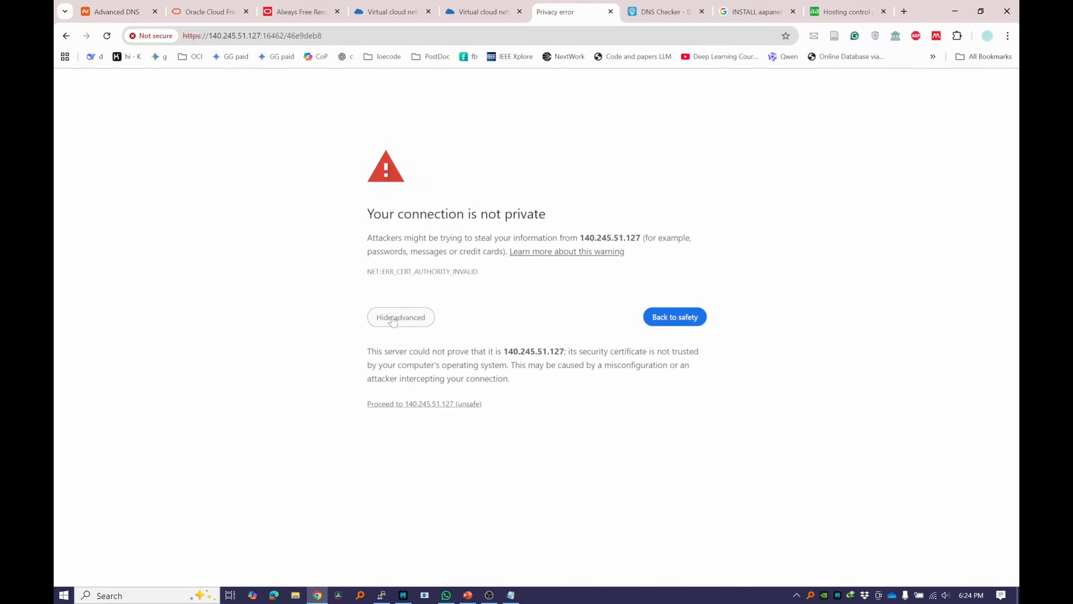
click(191, 39)
click(226, 213)
click(407, 404)
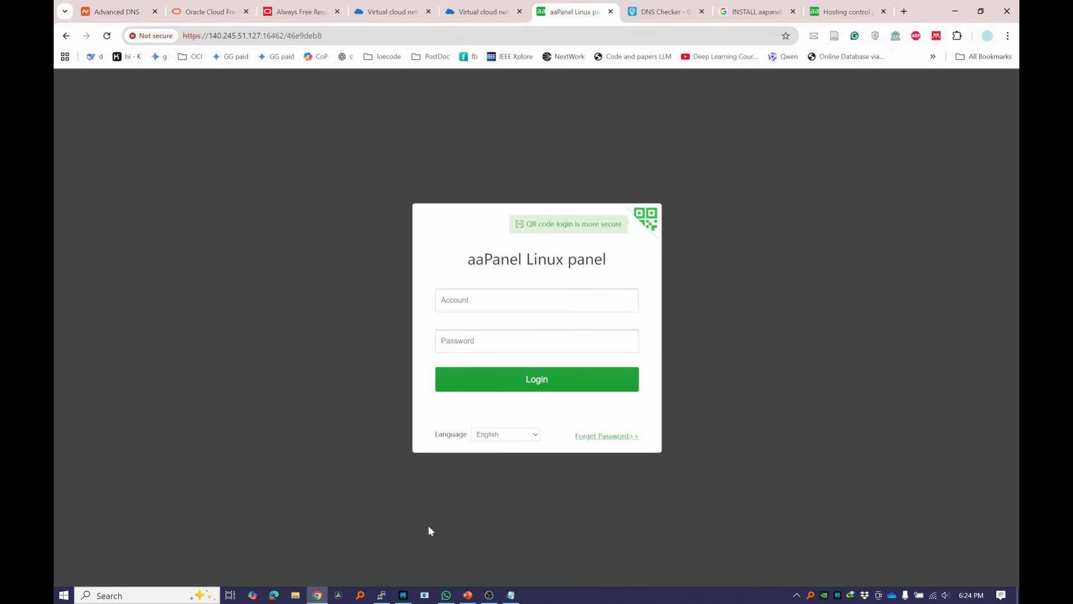
Step: Copy the aaPanel username from oci info.txt and paste it into the login form's Account field
click(511, 595)
double_click(225, 360)
key(ctrl+c)
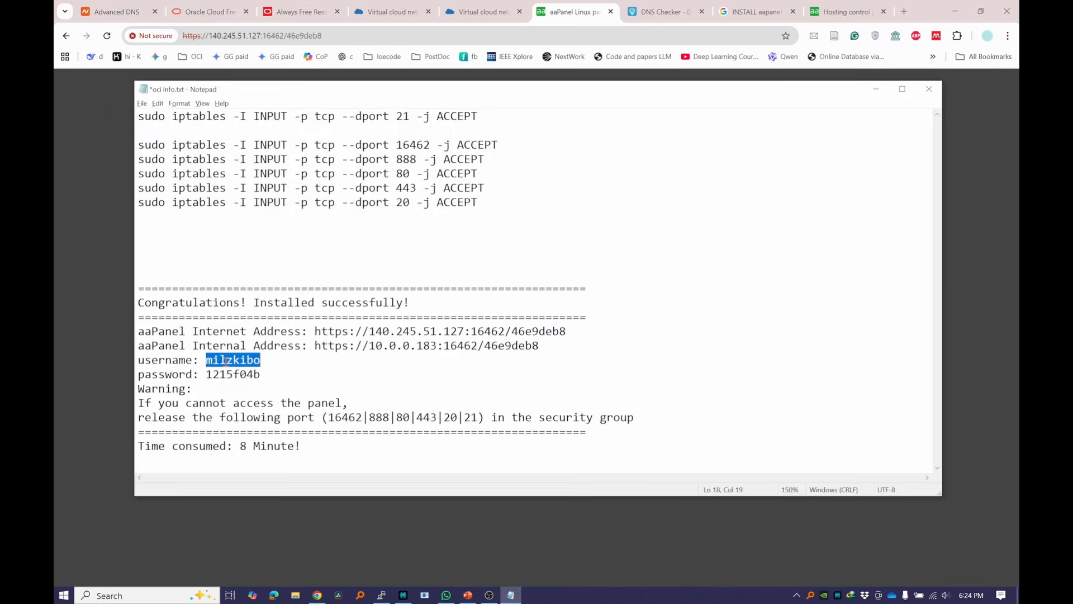
key(alt+Tab)
click(479, 299)
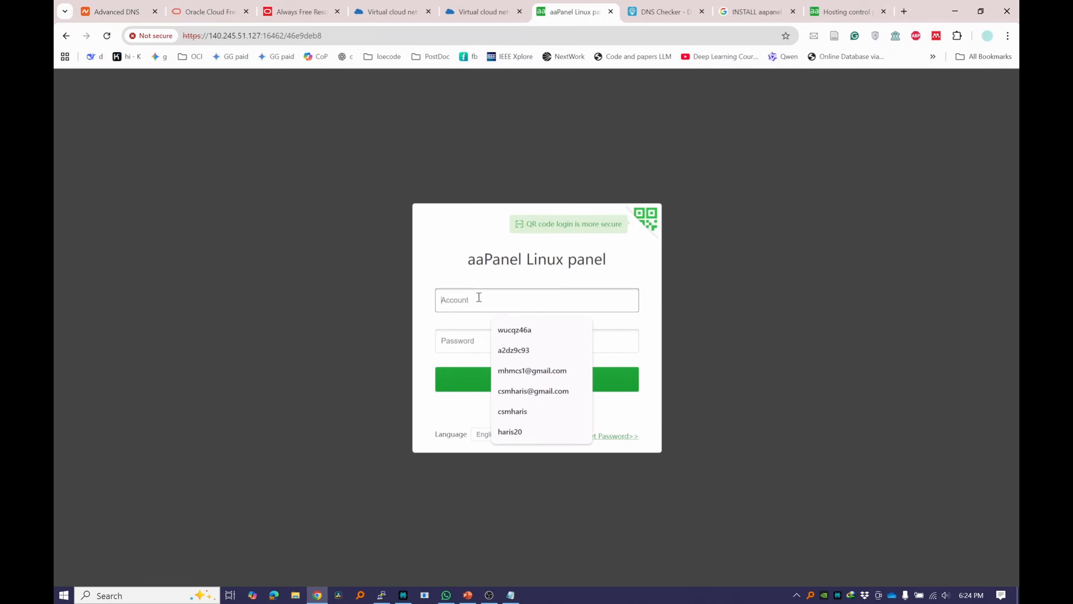
key(ctrl+v)
Step: Copy the aaPanel password from oci info.txt, paste it into the Password field and log in
click(481, 336)
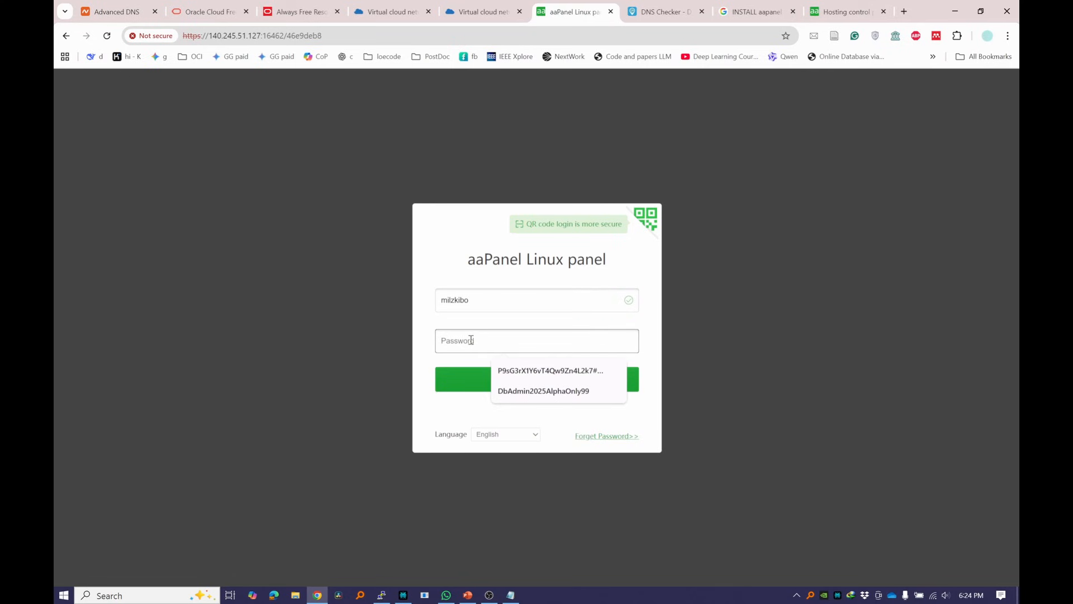
key(alt+Tab)
double_click(235, 374)
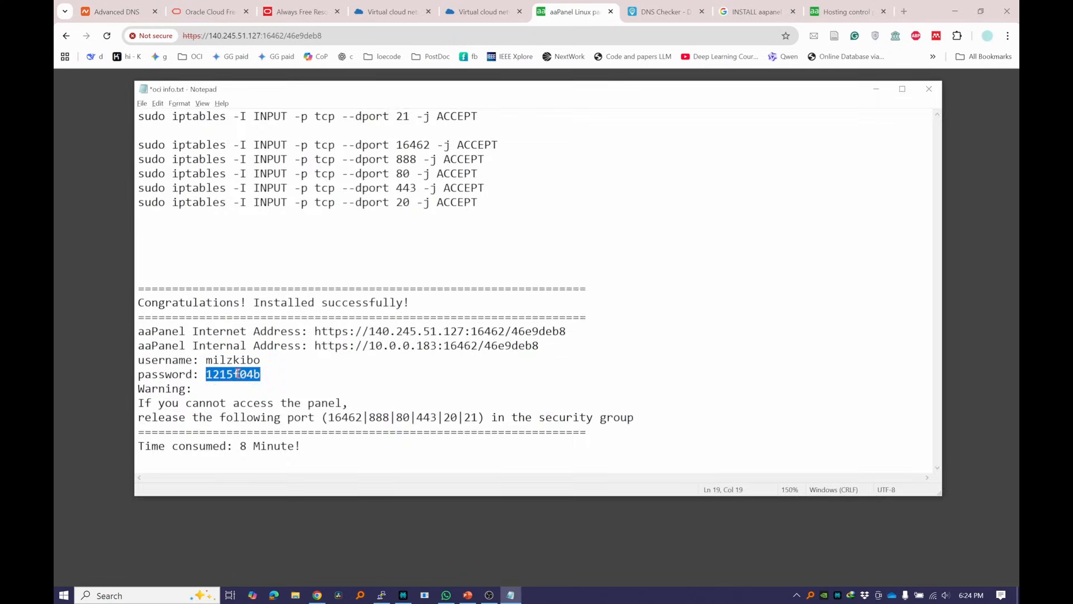
key(ctrl+c)
key(alt+Tab)
click(470, 350)
key(ctrl+v)
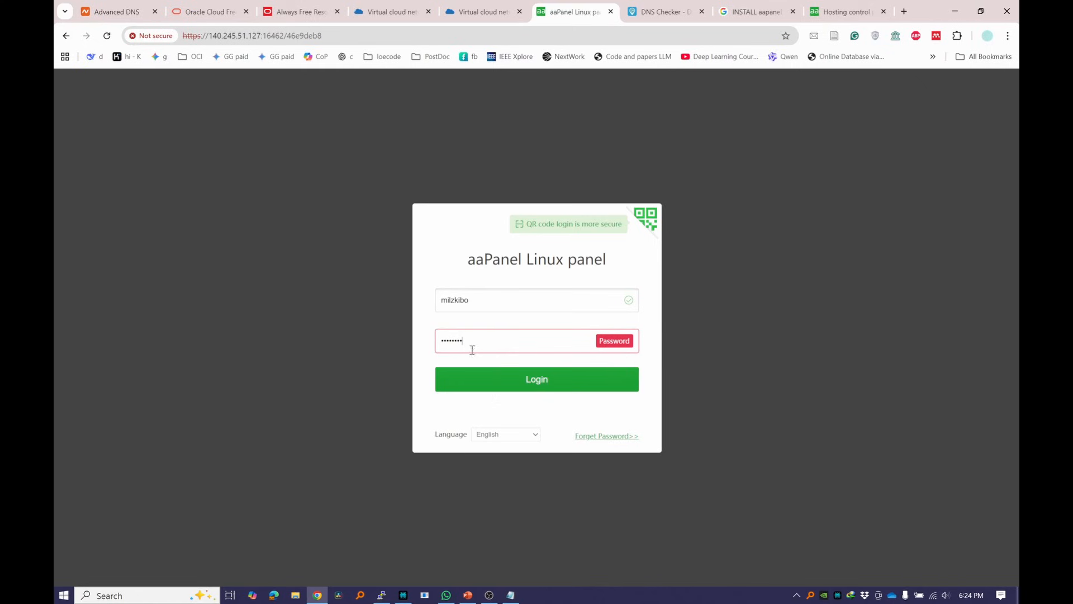
click(485, 376)
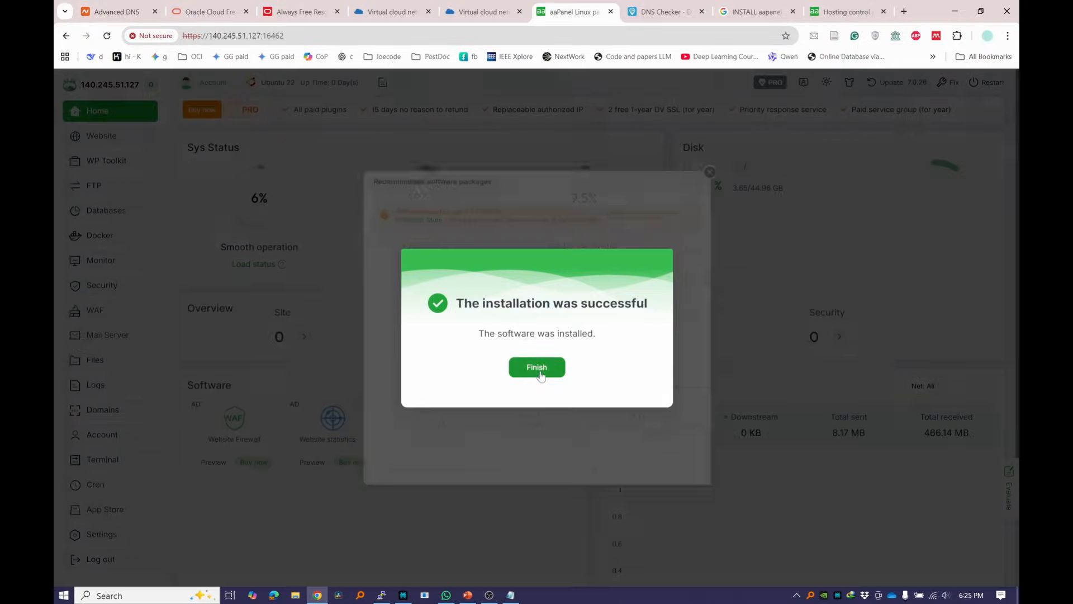
Step: Start the quick one-click installation of the LAMP package, then dismiss the Messages Box and the aaPanel account sign-up
click(539, 371)
key(ctrl+shift+Tab)
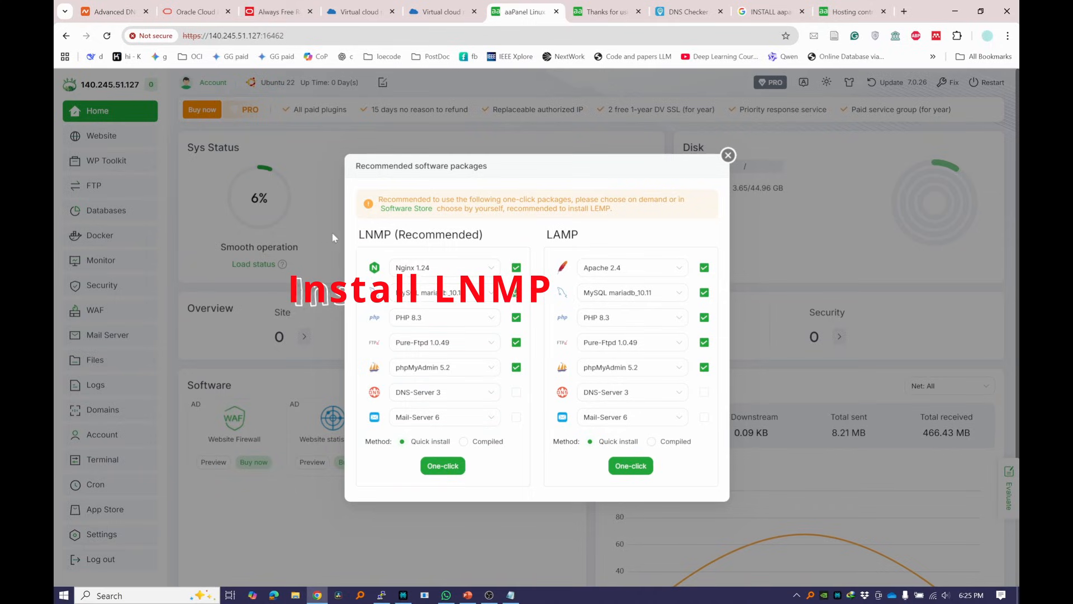
drag(355, 236, 413, 235)
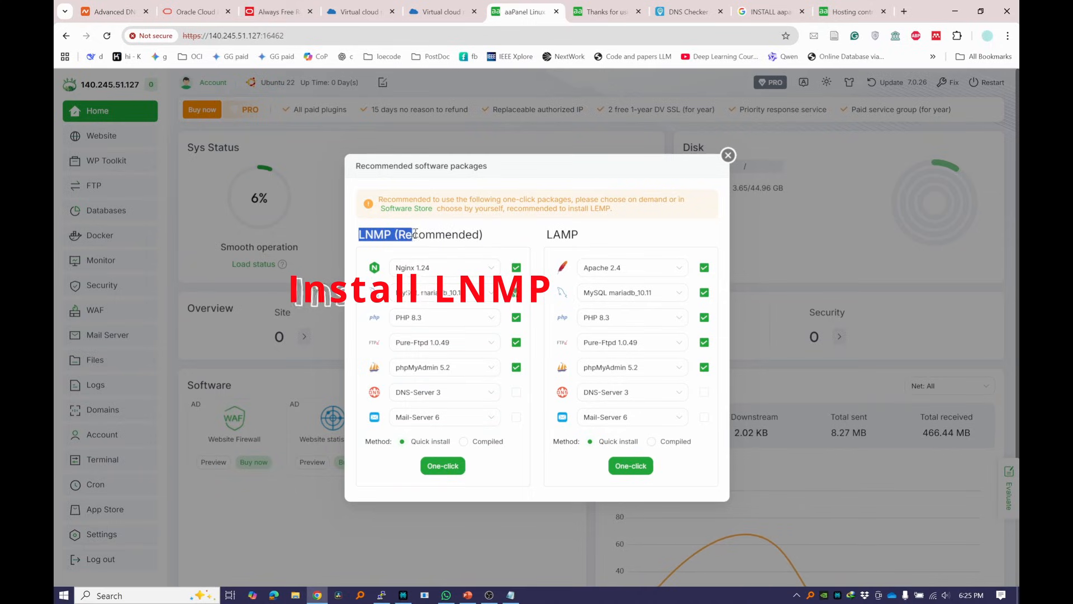
click(460, 239)
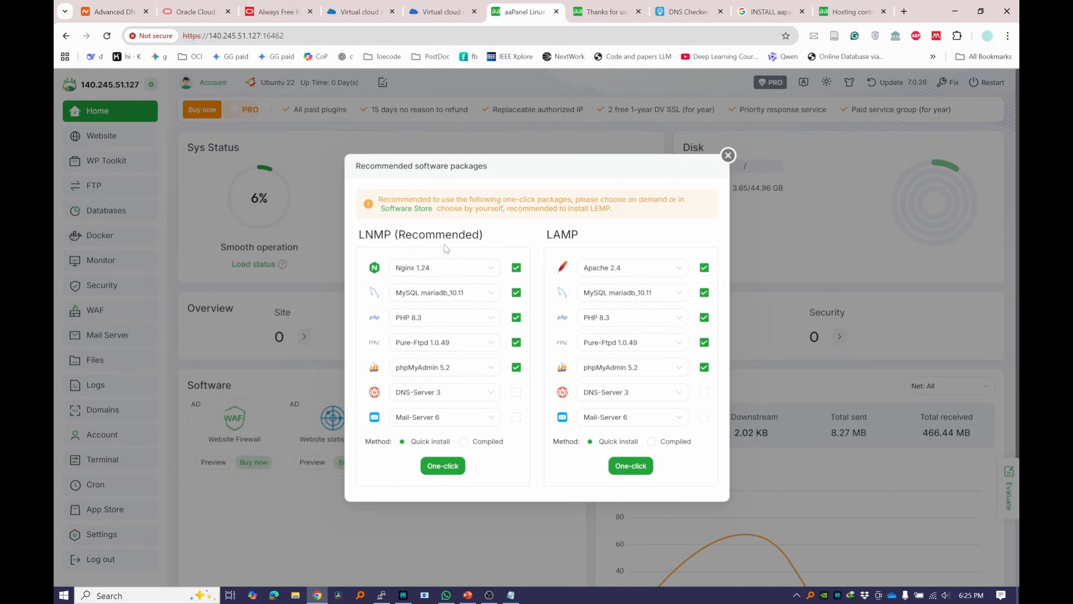
drag(545, 240, 591, 239)
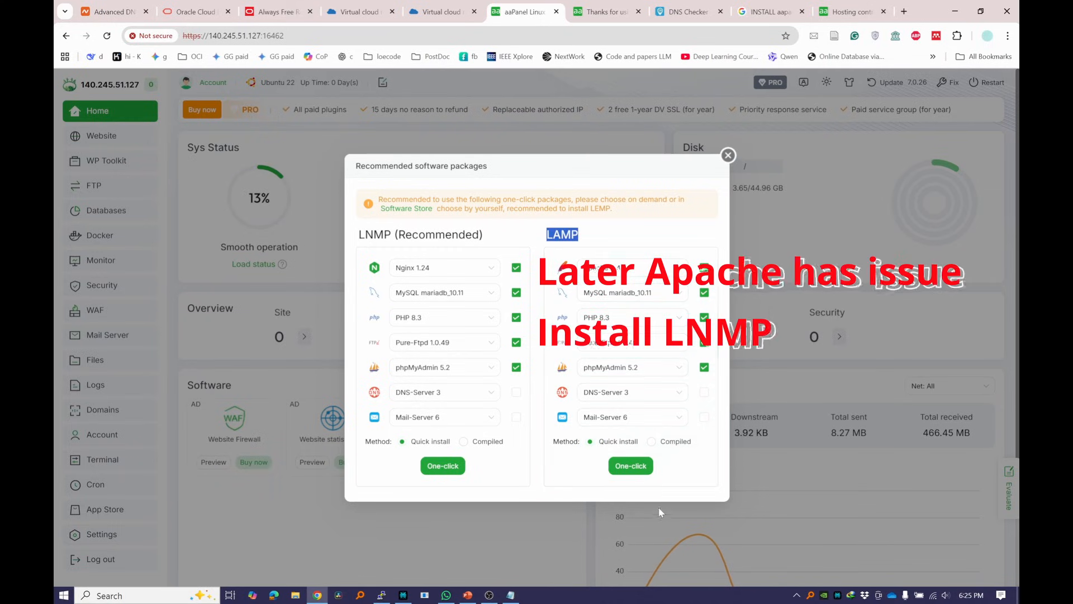
click(638, 468)
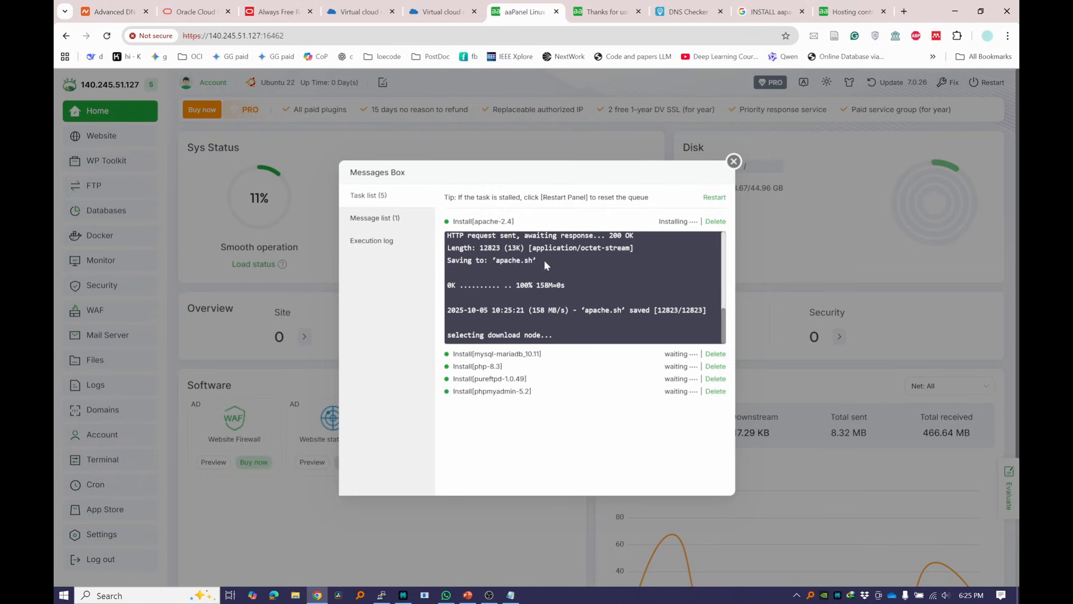
click(734, 162)
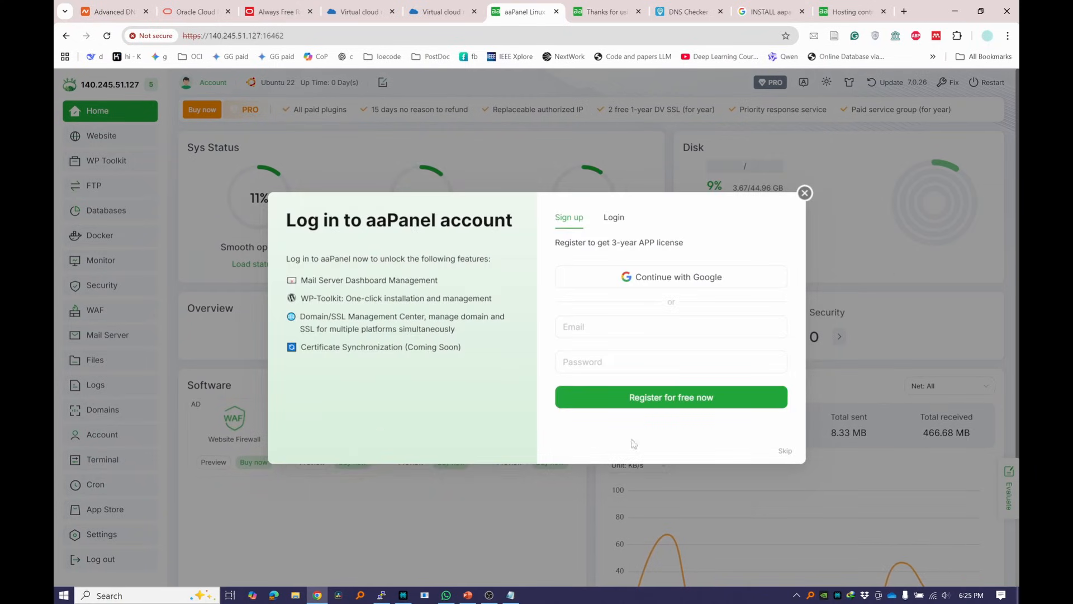
click(805, 192)
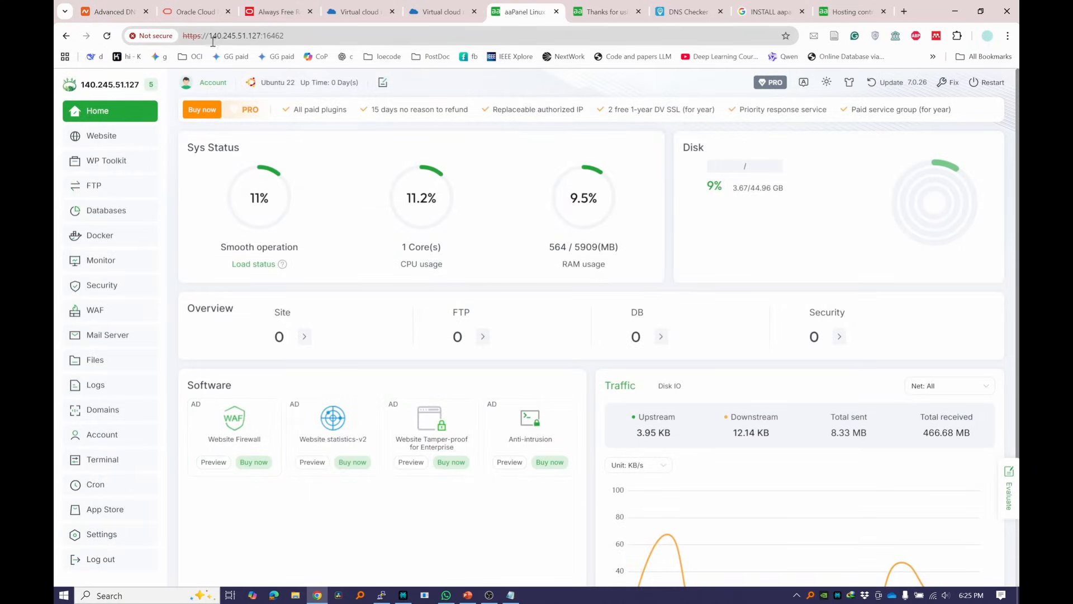
Step: Examine both pages of the Messages Box message list for the software installations, then close the open dialogs
click(151, 85)
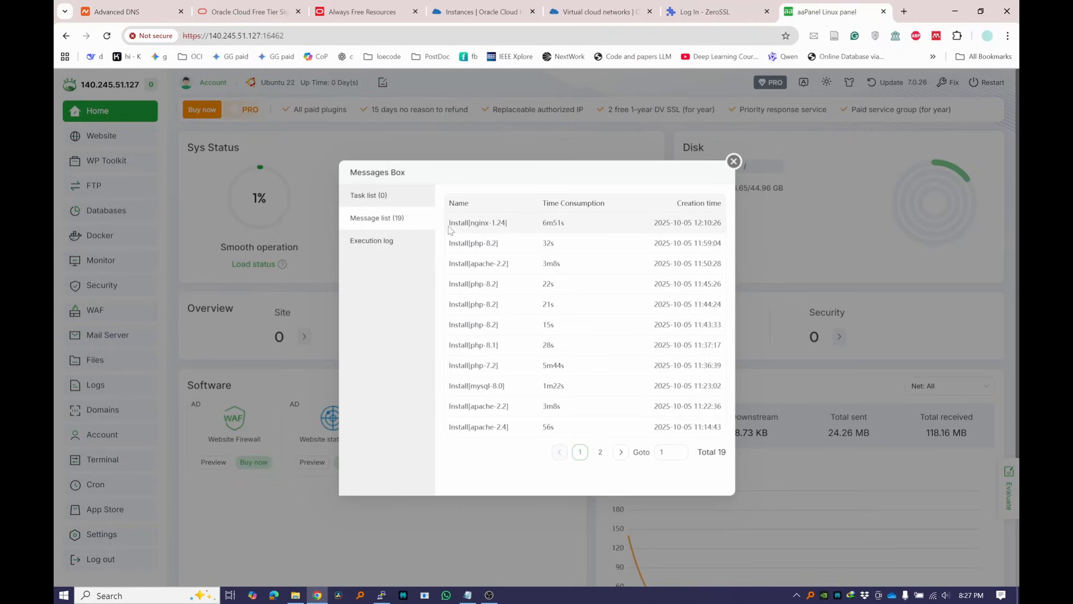
drag(448, 223, 510, 231)
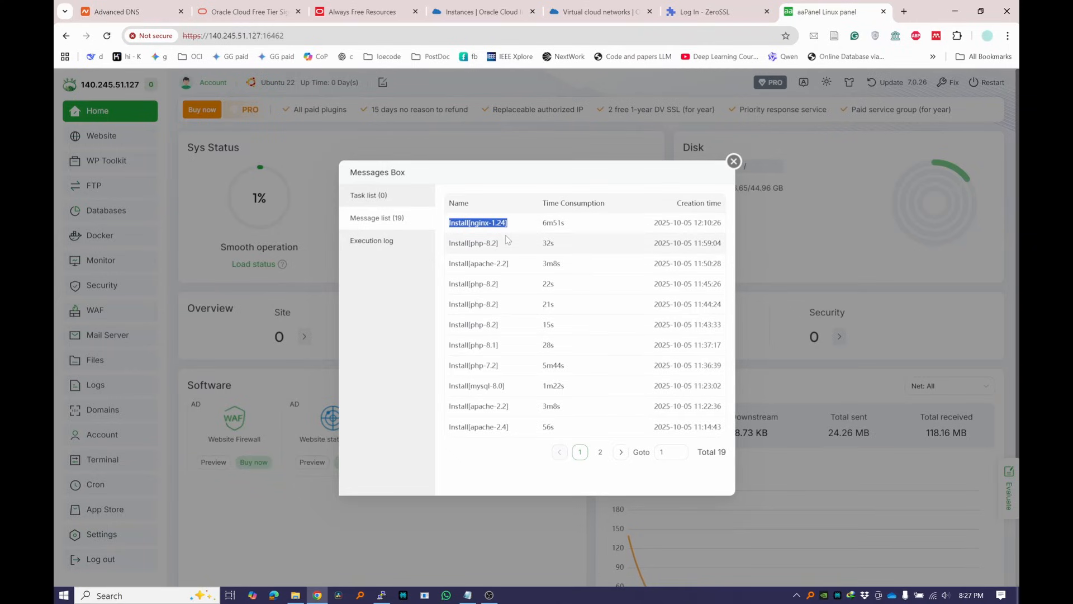
click(600, 452)
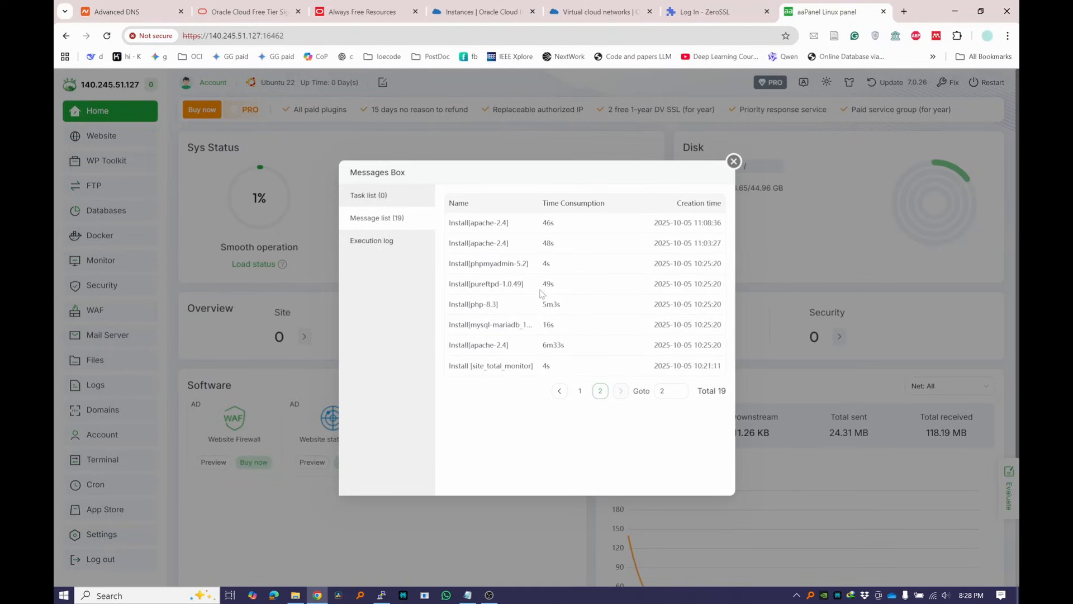
click(580, 391)
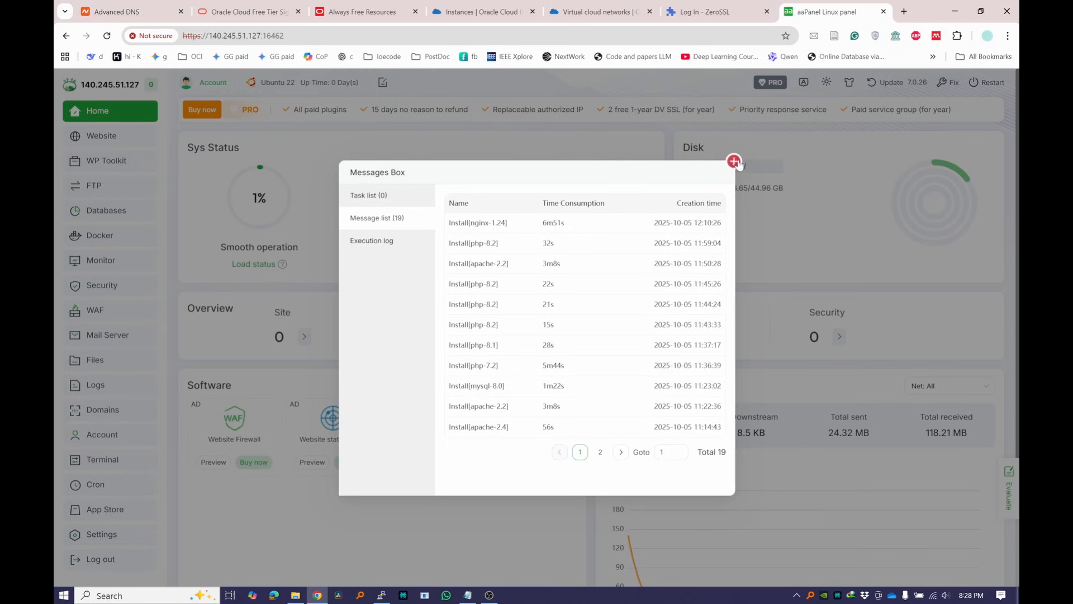
click(734, 161)
click(804, 193)
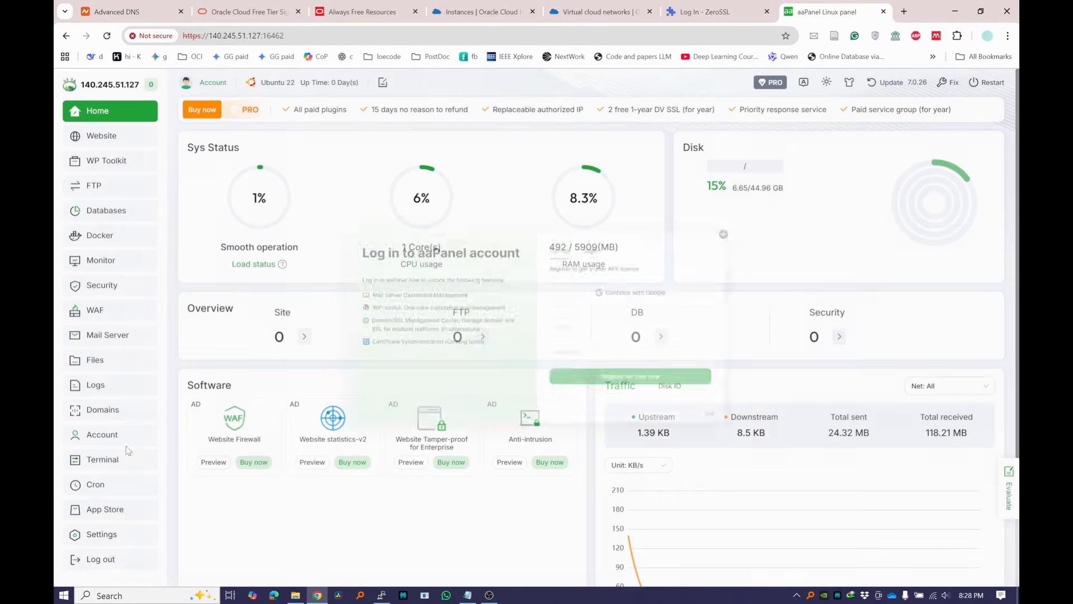
Step: Examine the versions offered for installing Apache in the App Store, choosing 2.2, then close the installation dialog without installing
click(105, 508)
scroll(532, 398, down, 3)
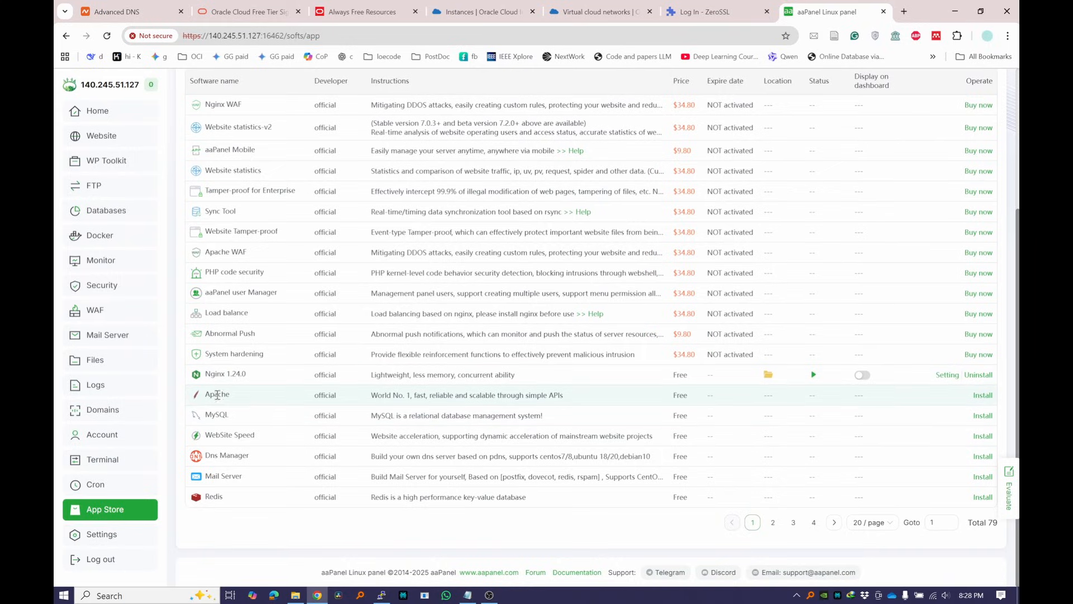
click(982, 395)
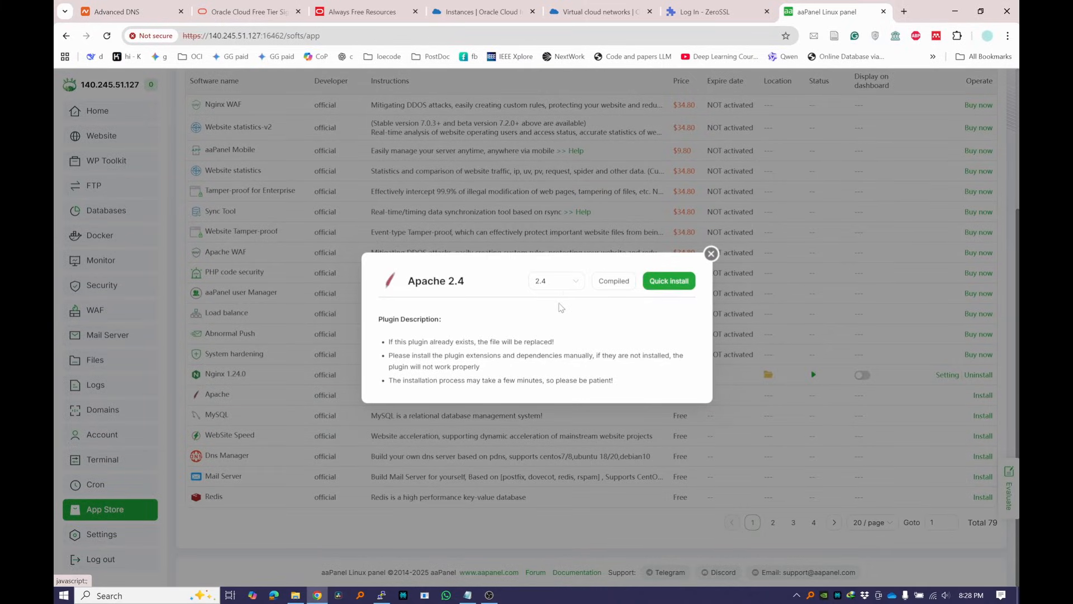
click(562, 286)
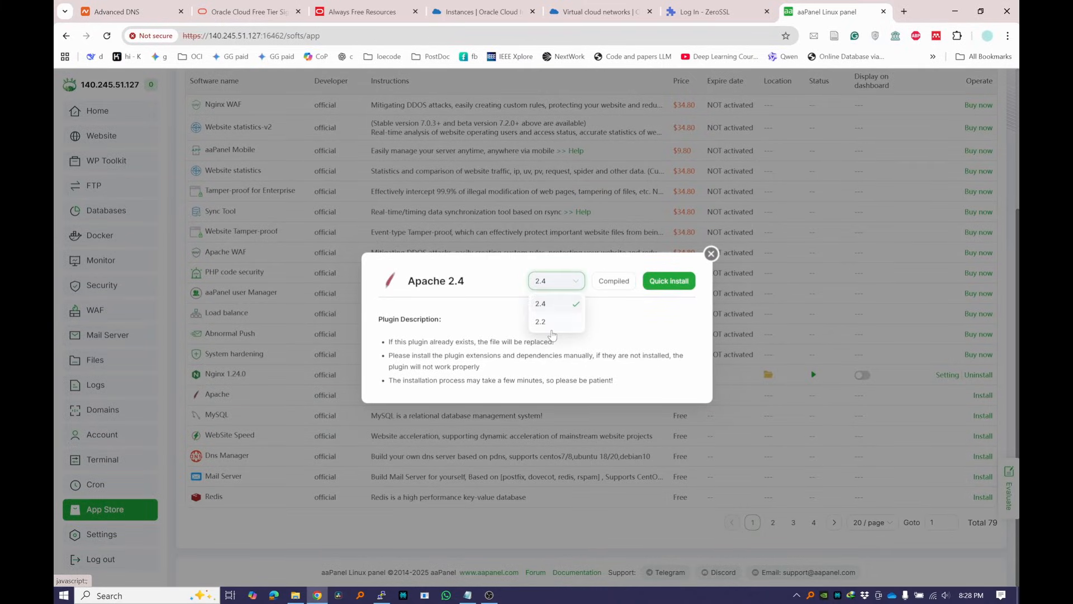
click(553, 322)
click(555, 286)
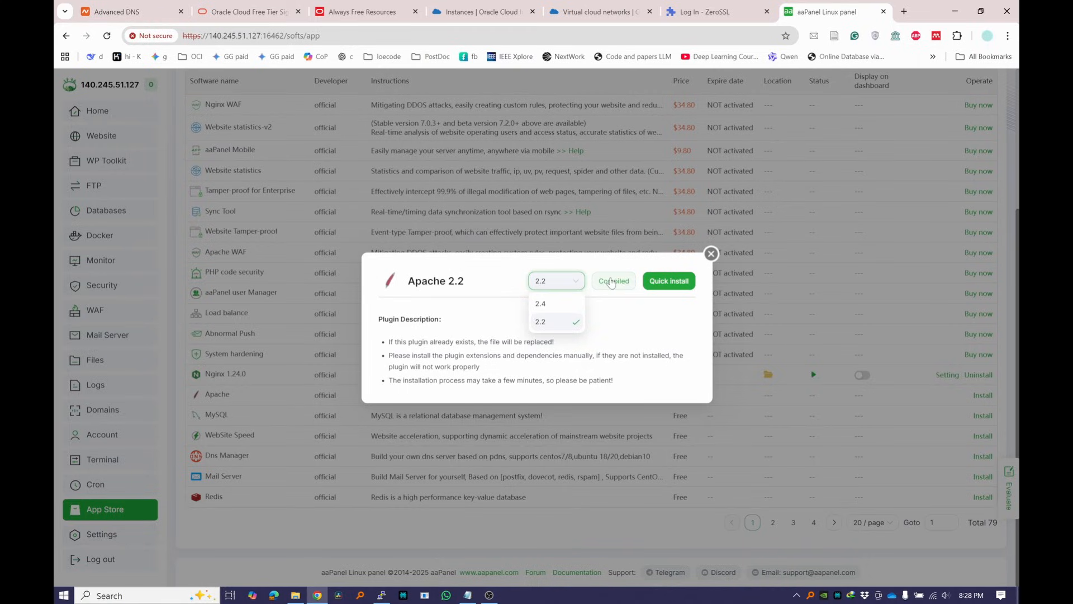
click(711, 253)
scroll(203, 253, up, 4)
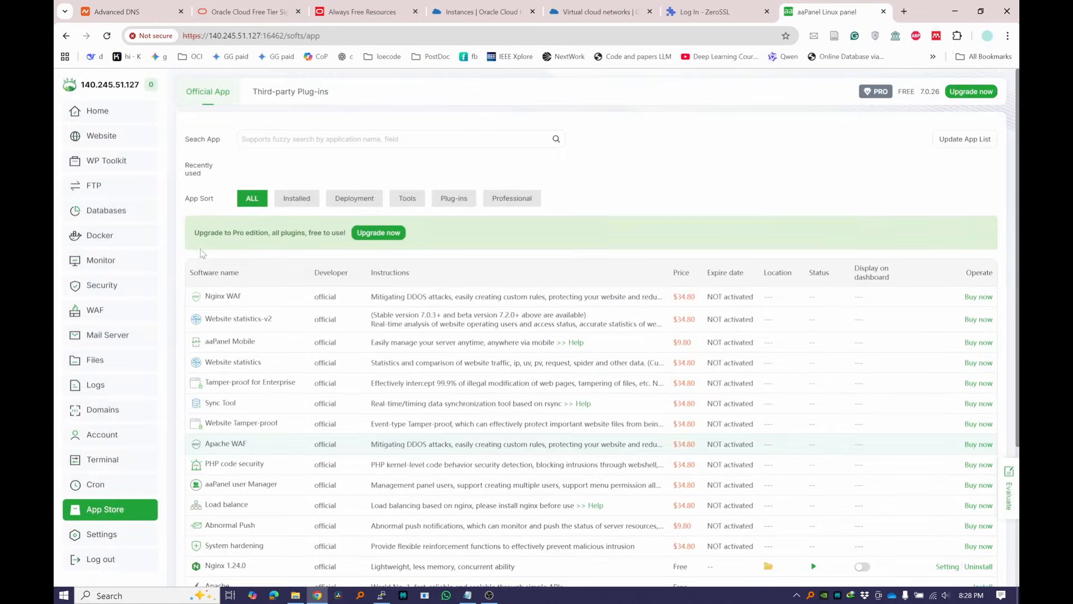
Step: Look through pages 1 to 4 of the App Store's software list for the available PHP versions, tools and security plugins
click(97, 111)
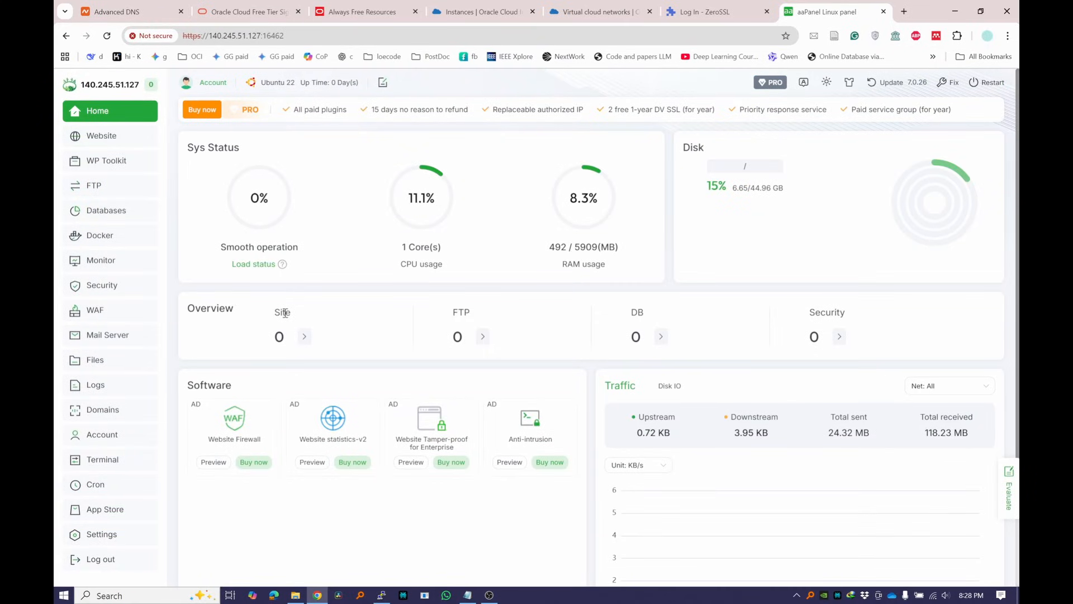
click(97, 509)
scroll(312, 491, down, 10)
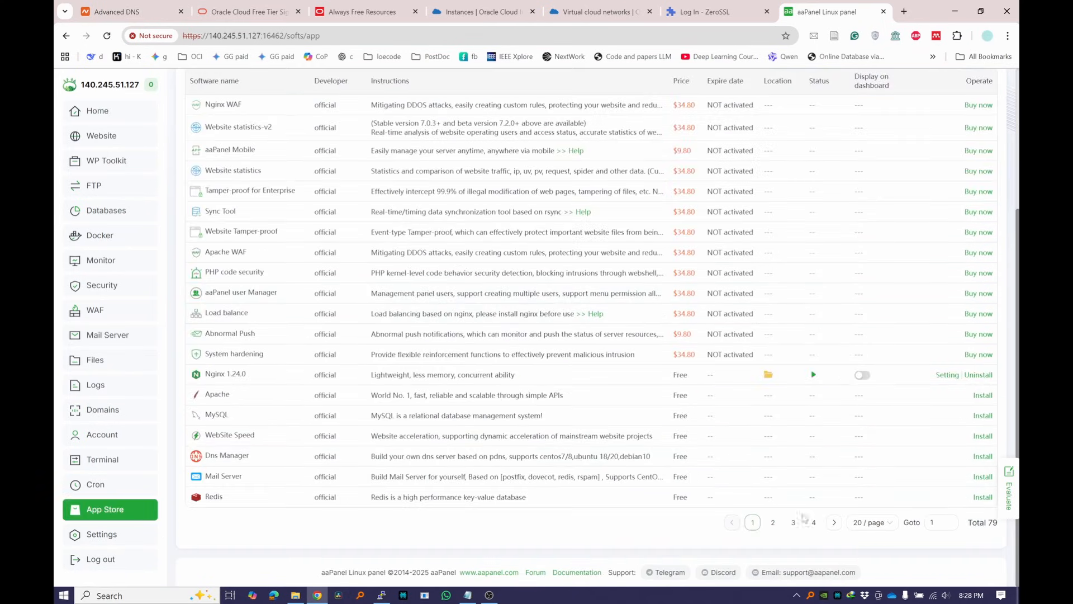
click(773, 522)
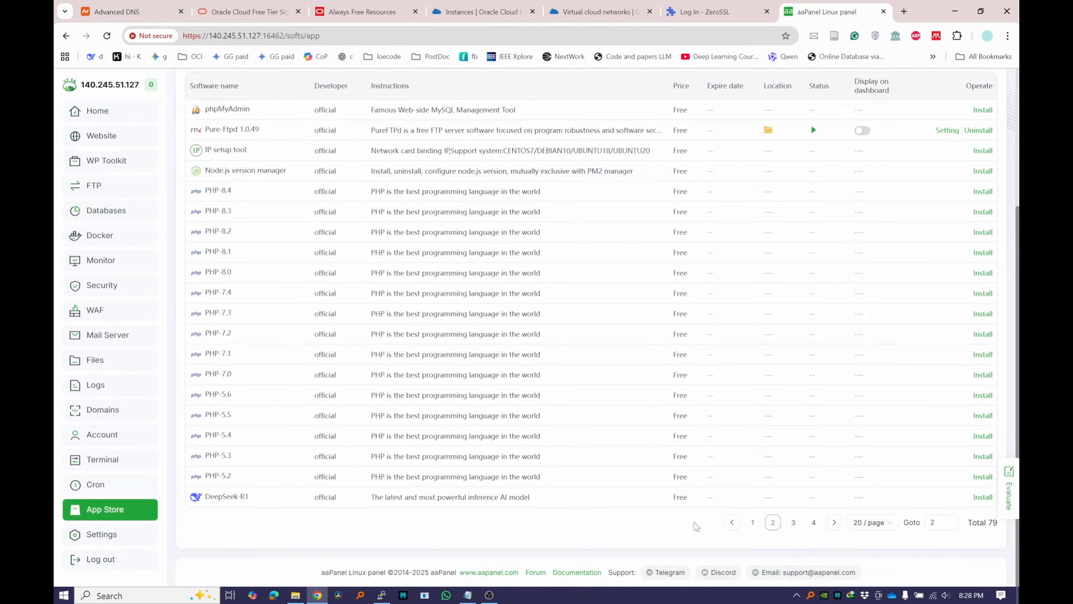
click(793, 522)
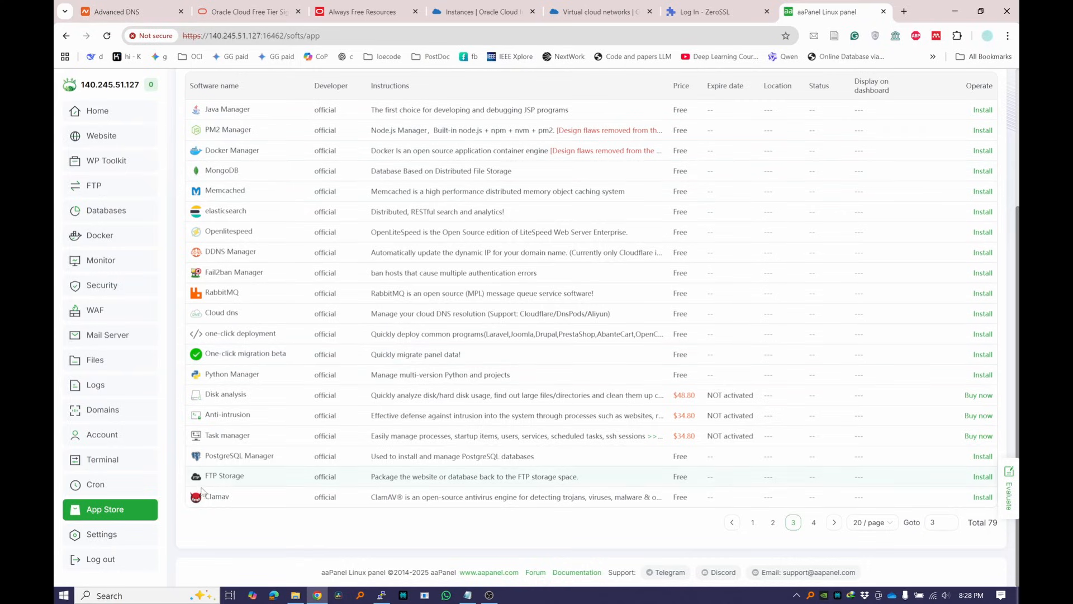
drag(205, 273, 282, 283)
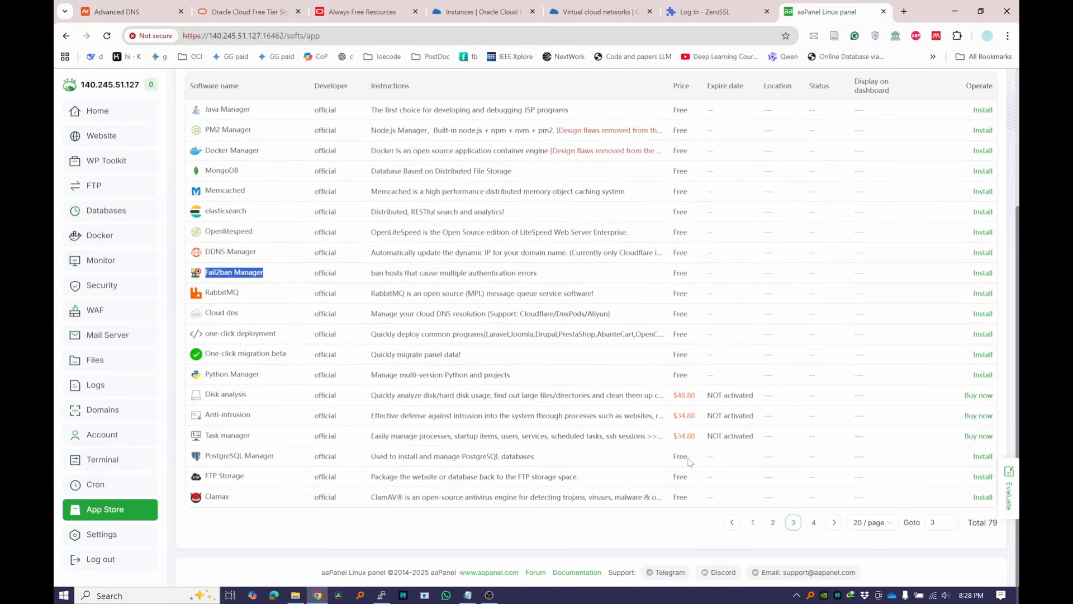
click(814, 522)
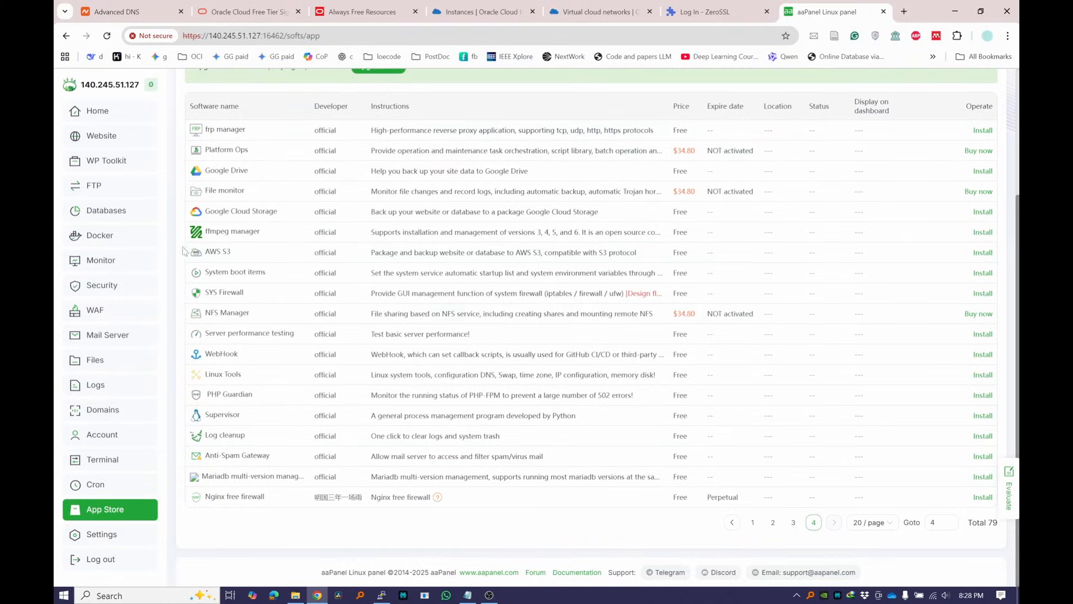
Step: Start adding a PHP project site on the Website page and enter harisphd.site as its domain name
click(109, 114)
click(107, 136)
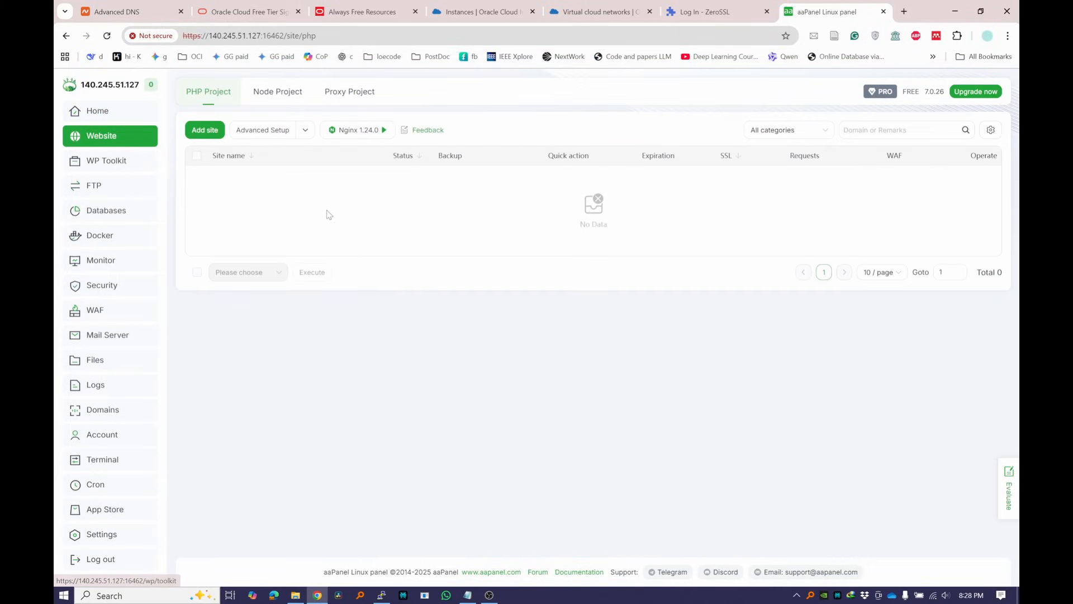
click(201, 133)
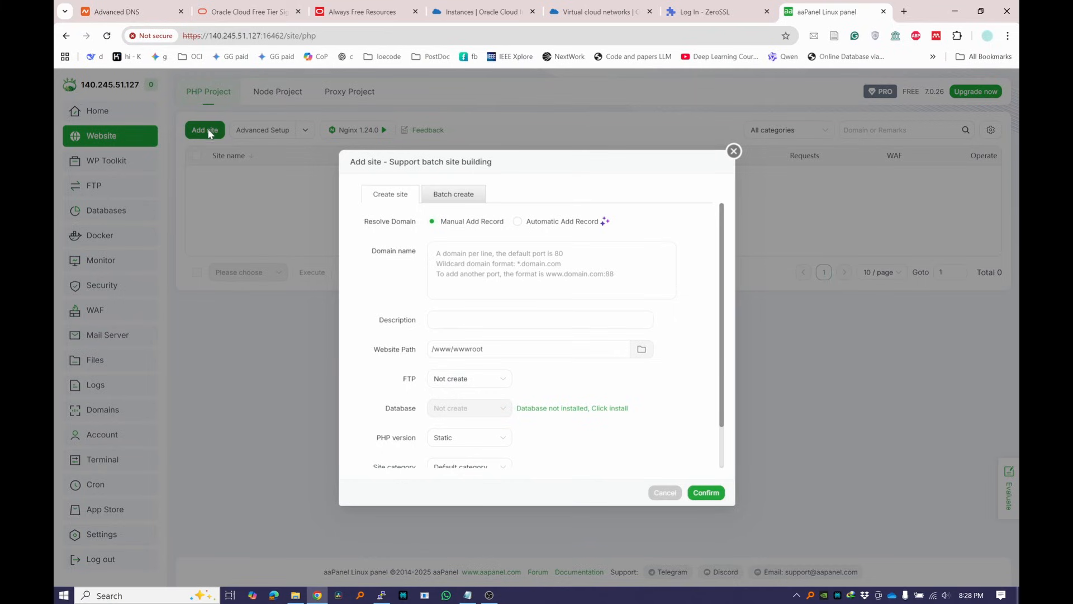
click(734, 151)
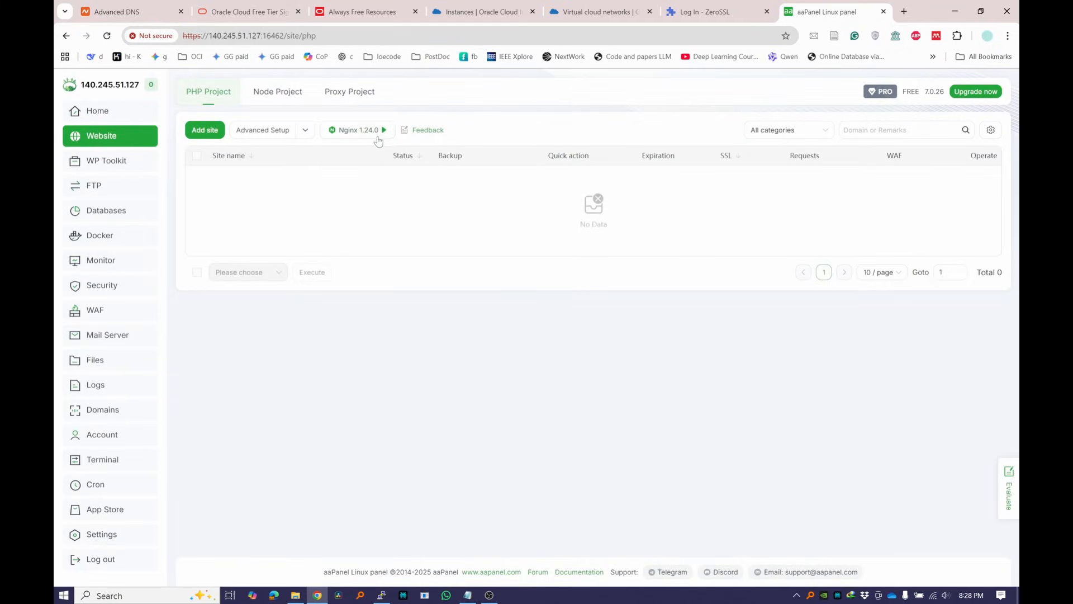
click(212, 133)
click(487, 274)
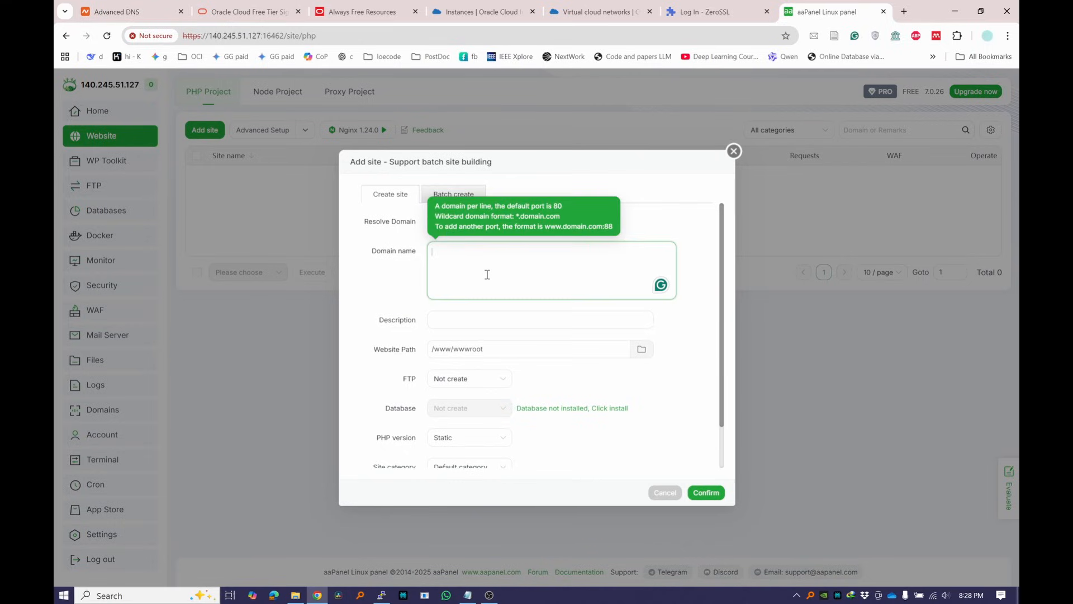
click(412, 247)
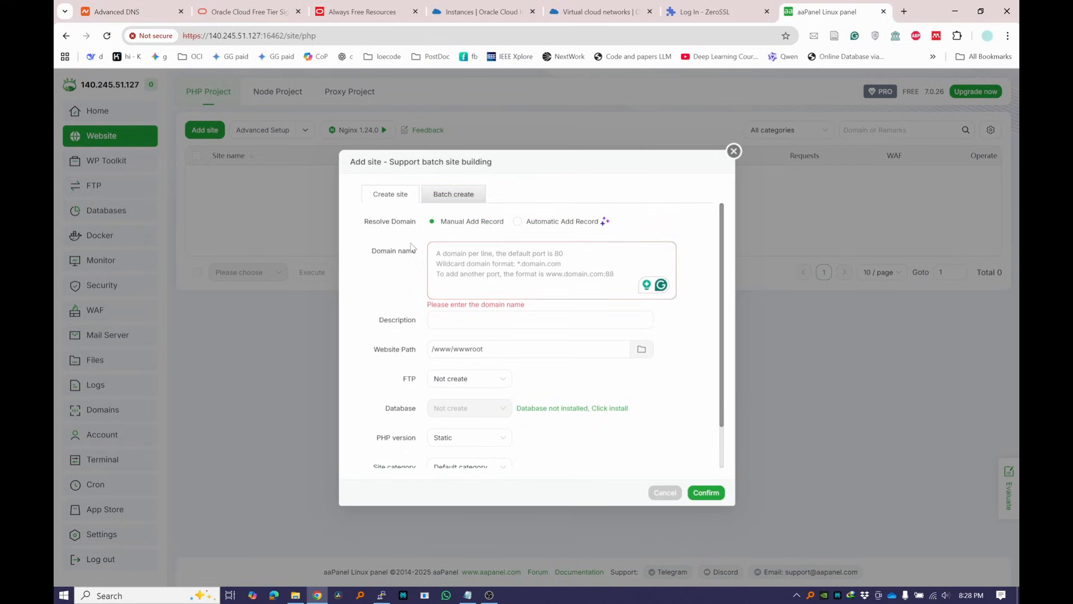
click(469, 263)
text(hari)
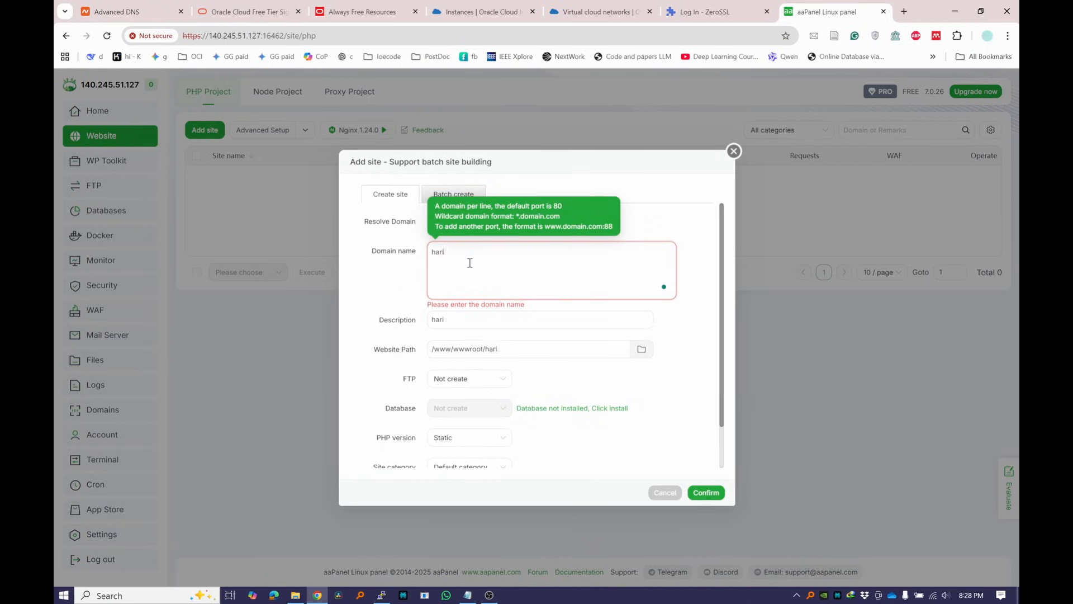
text(sphd.site)
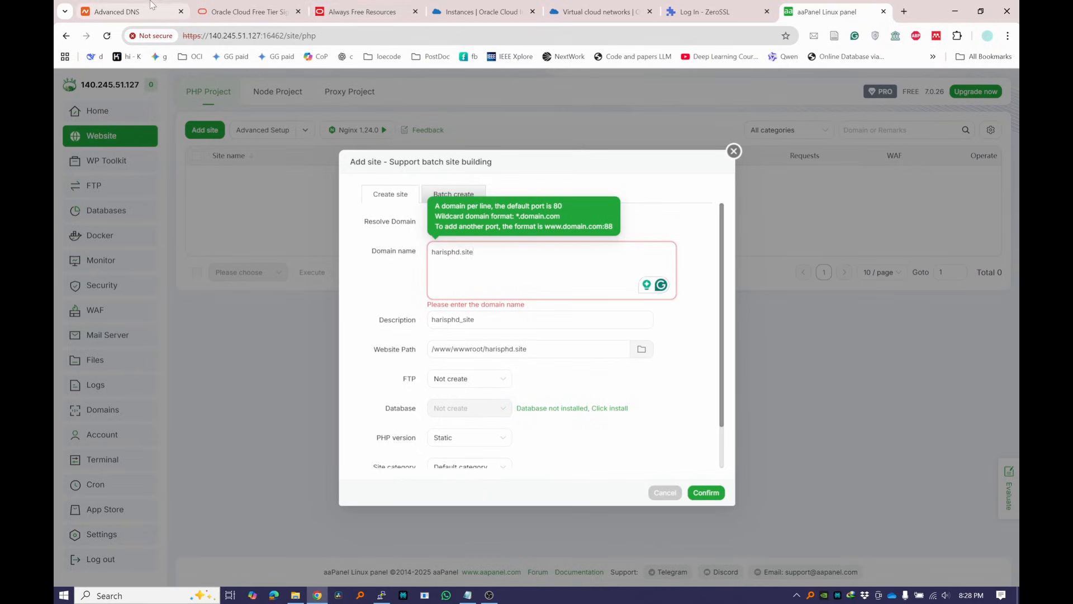
Step: Compare the domain name with the one on Namecheap's Advanced DNS page, then create the site with the default Static settings
click(115, 11)
drag(315, 217, 374, 219)
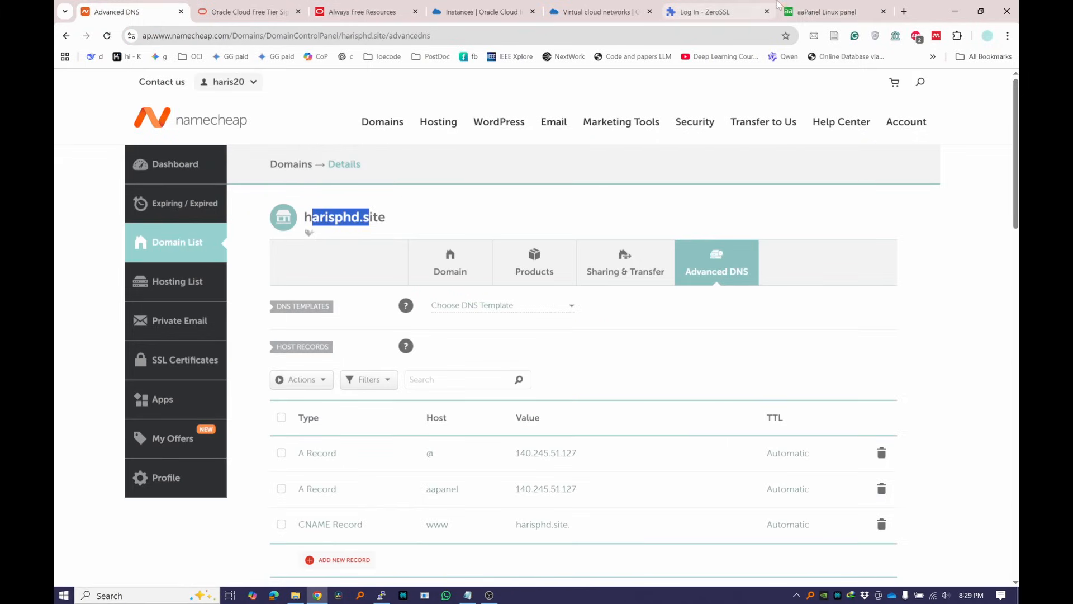
click(827, 11)
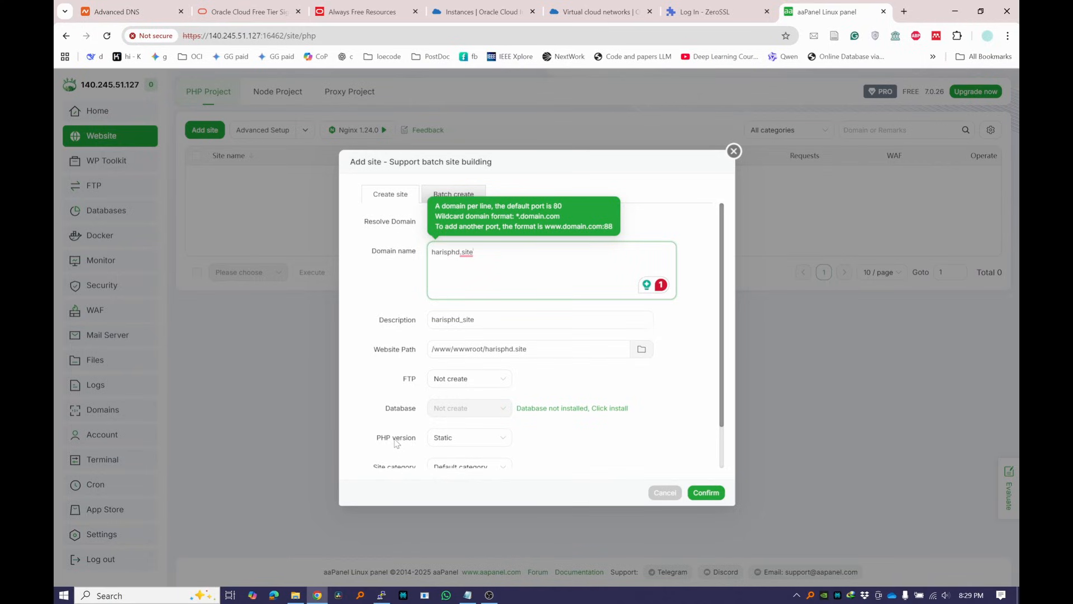
scroll(484, 448, down, 1)
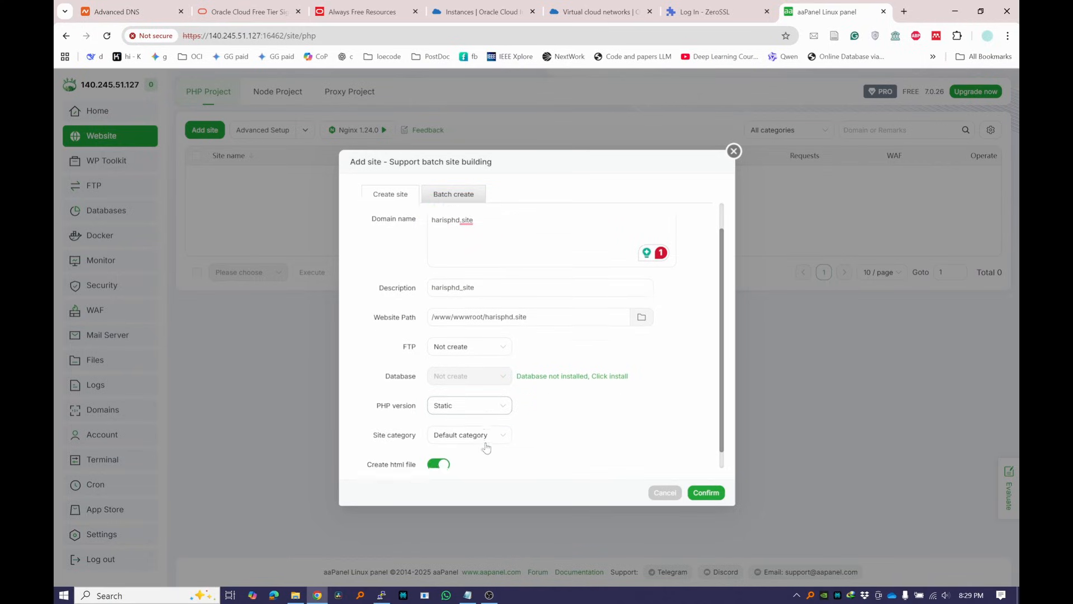
click(705, 493)
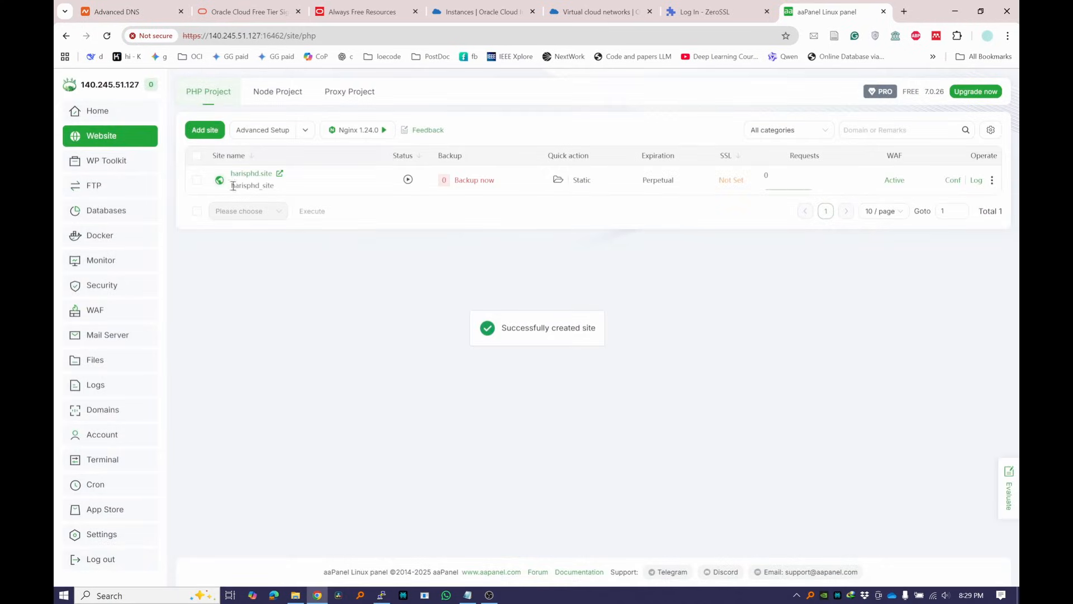
Step: Open harisphd.site in the browser and examine its connection security information and default page text
click(280, 173)
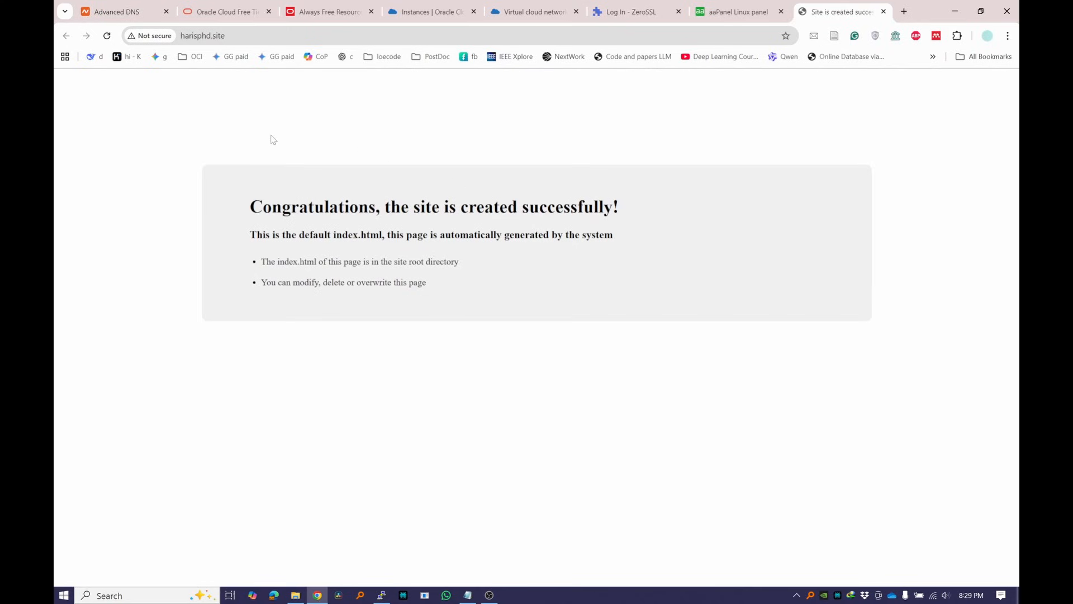
click(132, 37)
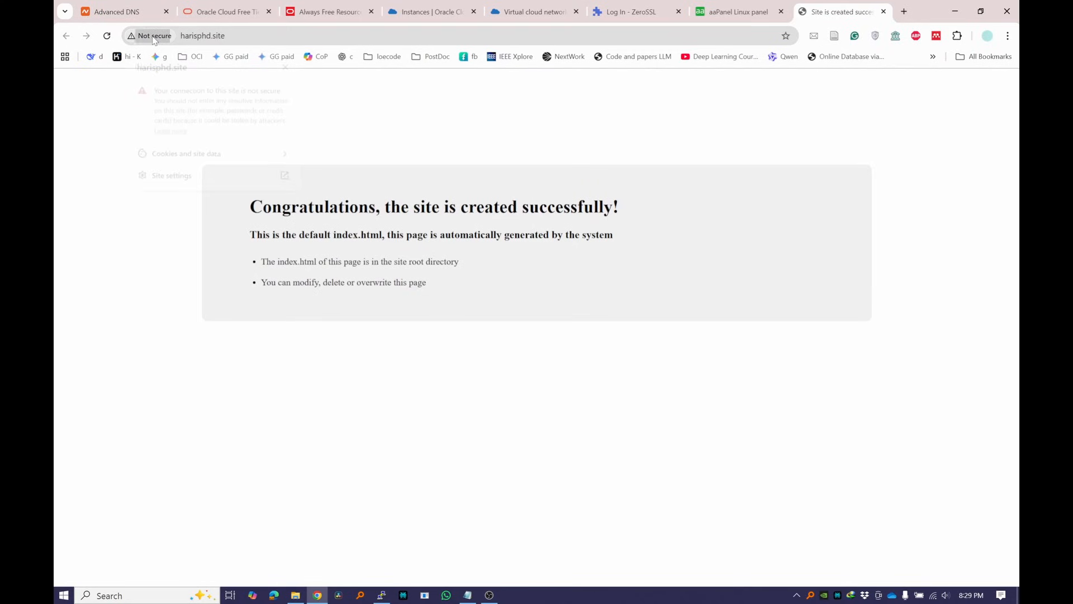
click(369, 186)
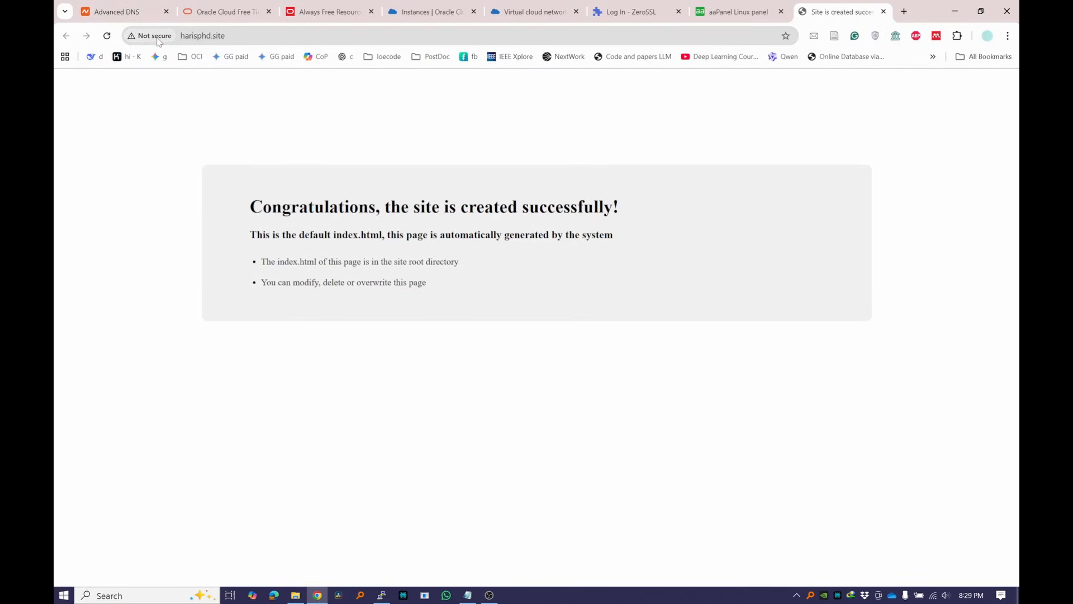
drag(253, 205, 522, 293)
click(744, 5)
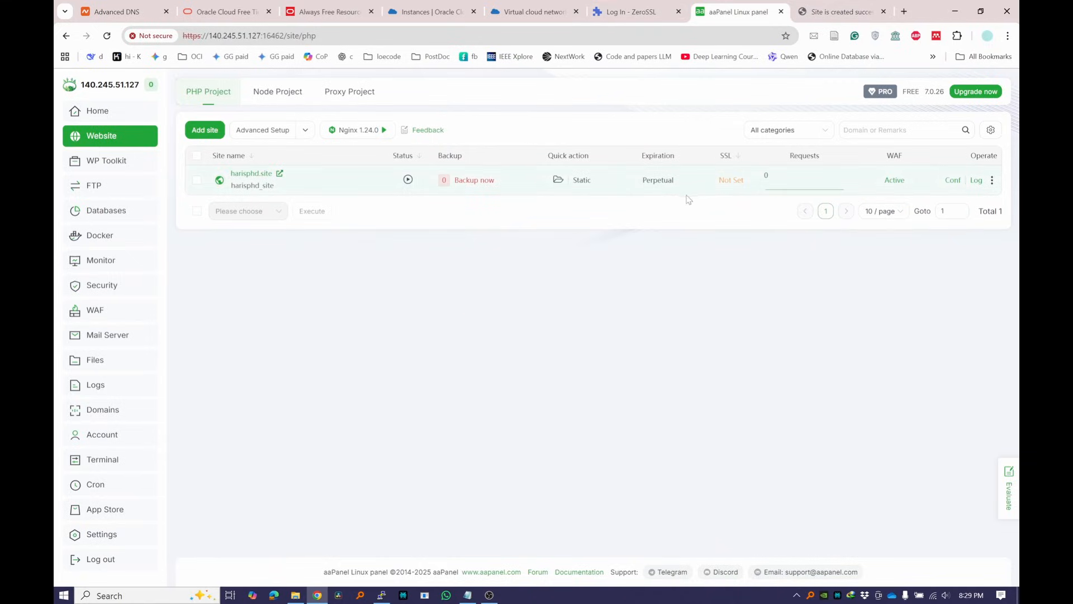
click(814, 8)
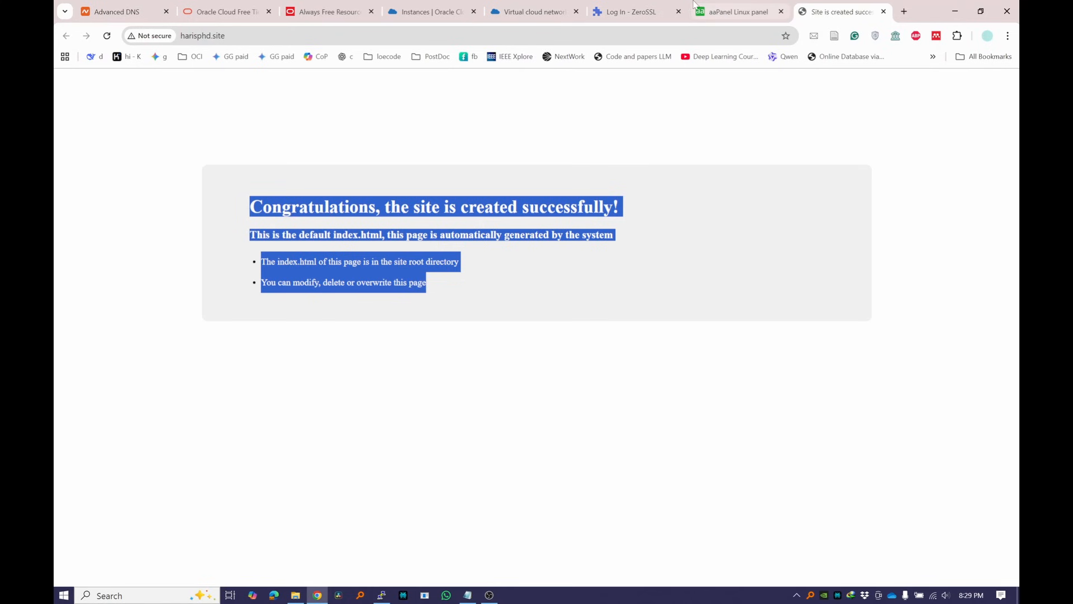
Step: Return to aaPanel and open the harisphd.site directory from the site list to find its default index.html
click(713, 6)
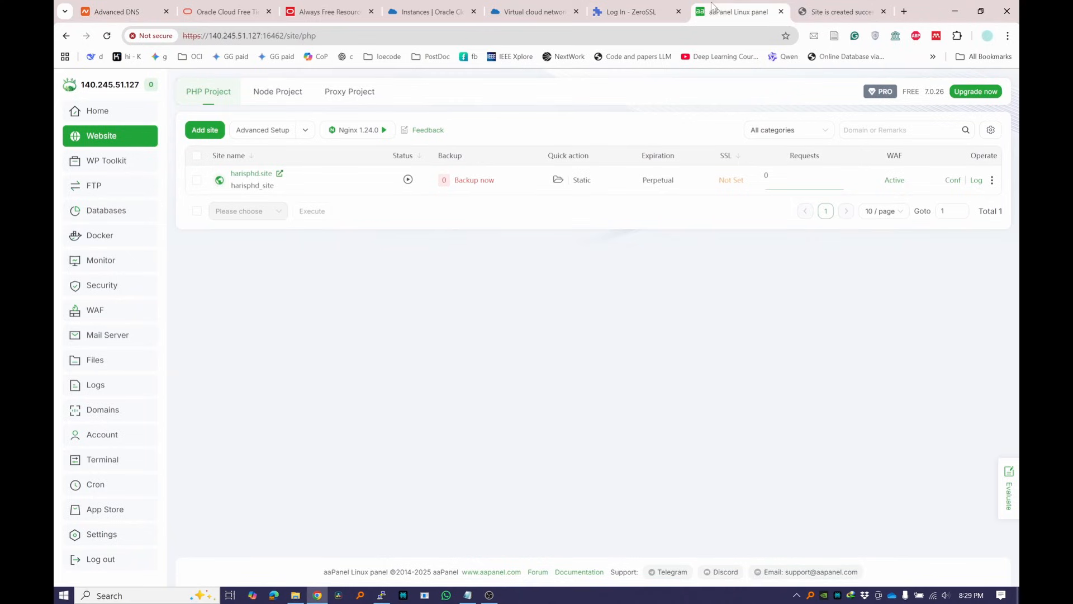
click(559, 179)
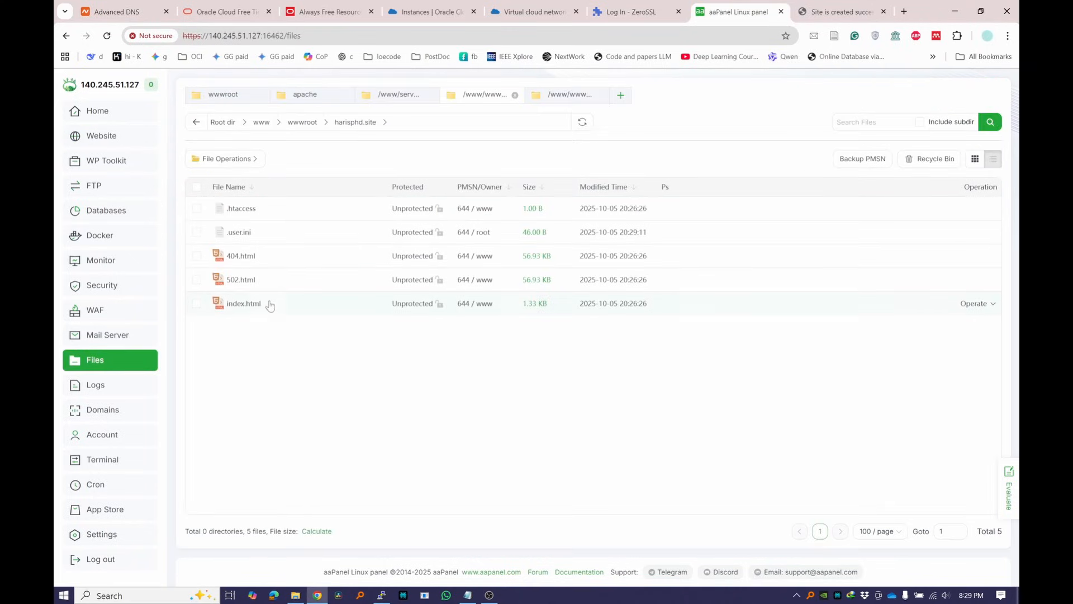
click(249, 304)
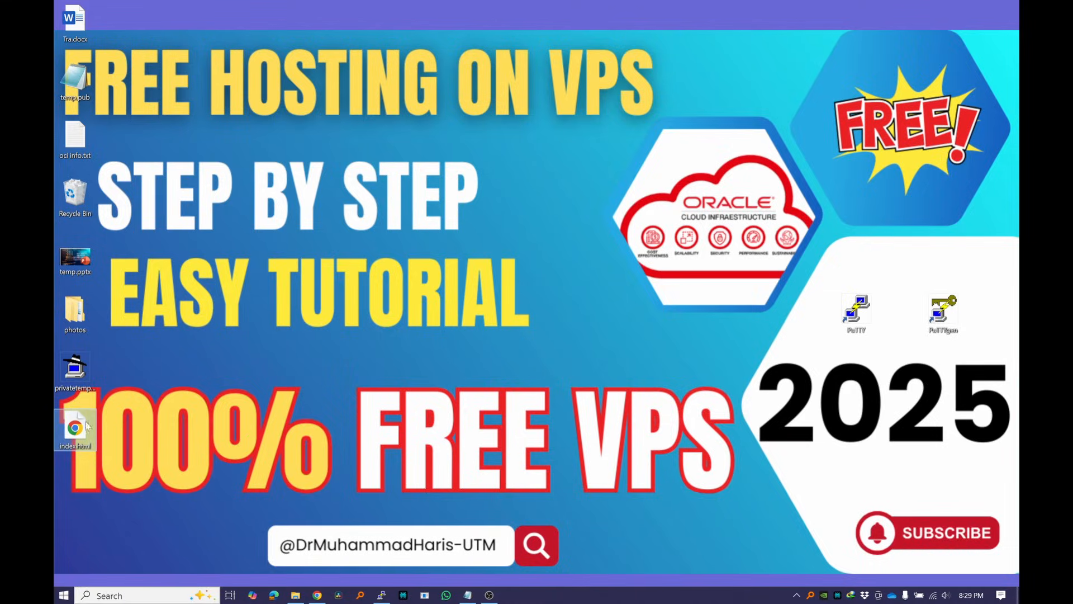
Step: Preview the replacement index.html from the desktop in the browser and compare it with the live harisphd.site page
double_click(84, 433)
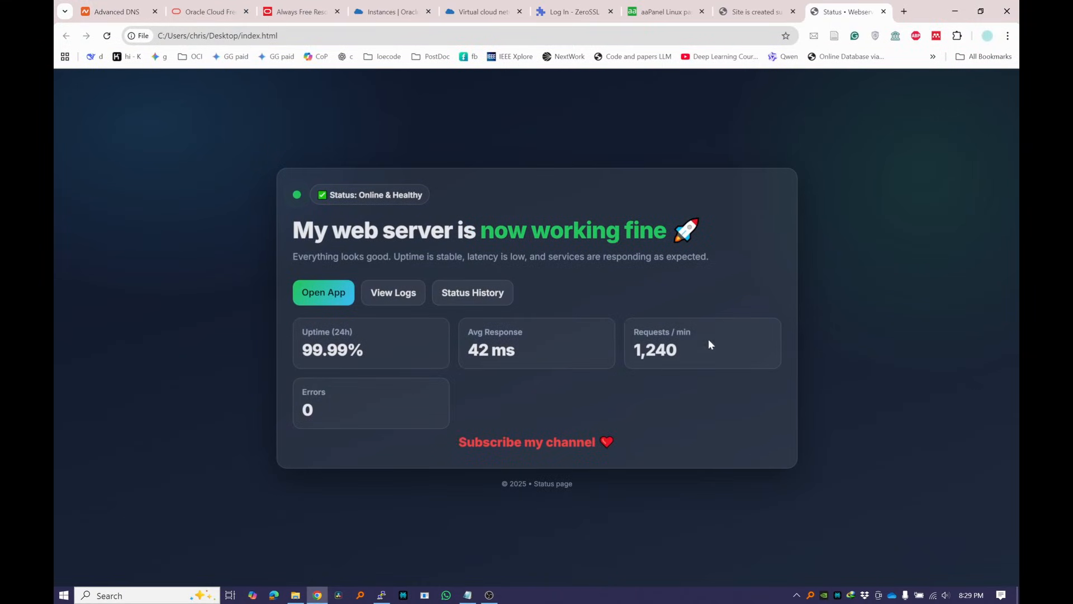
click(955, 12)
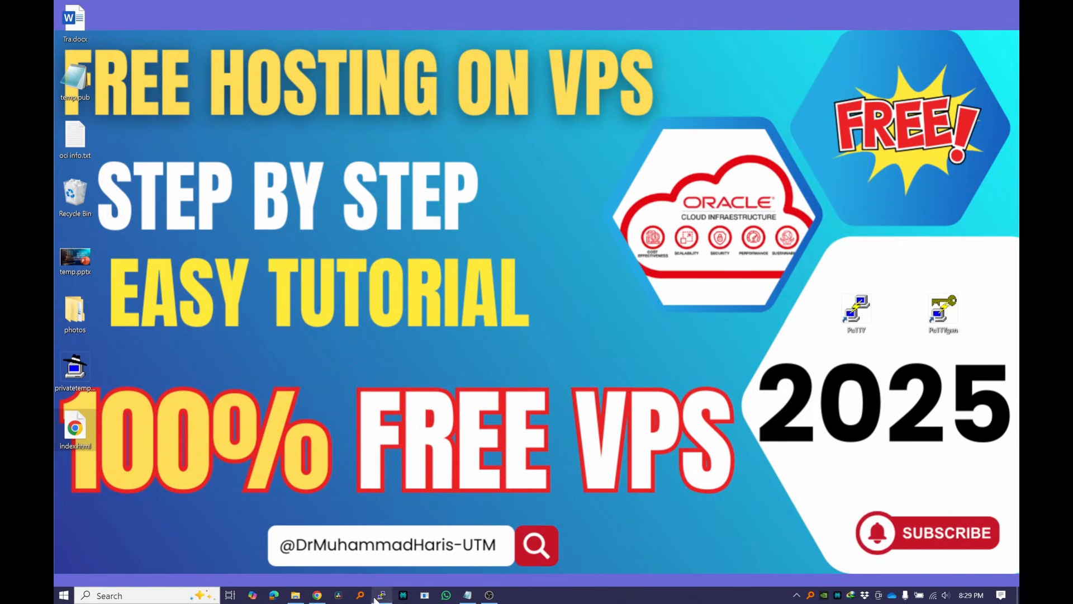
click(317, 595)
click(783, 13)
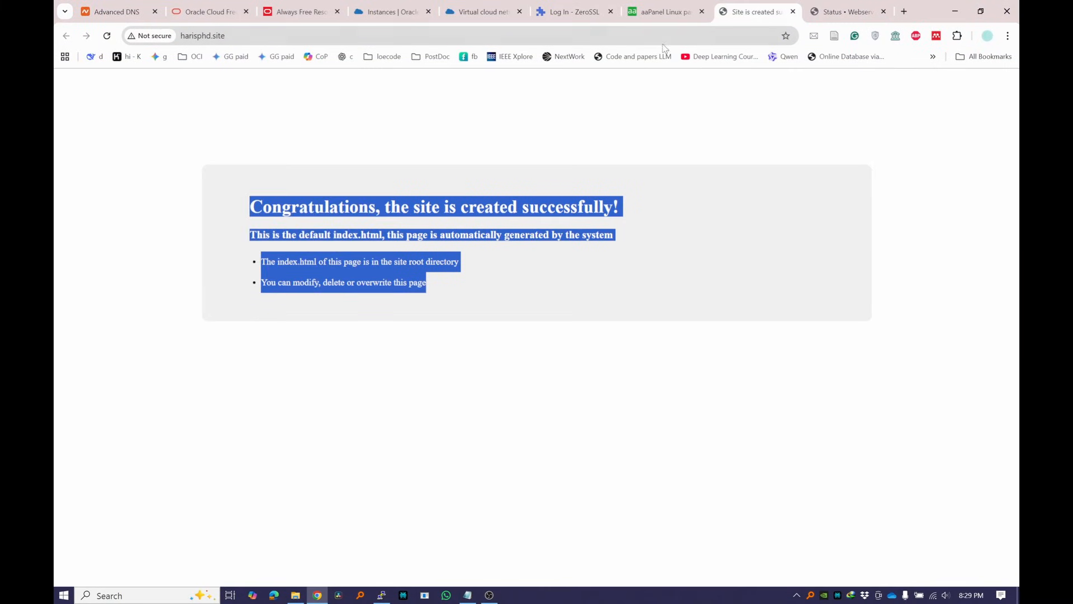
Step: Return to aaPanel and delete the default index.html from the harisphd.site directory
click(666, 12)
click(196, 303)
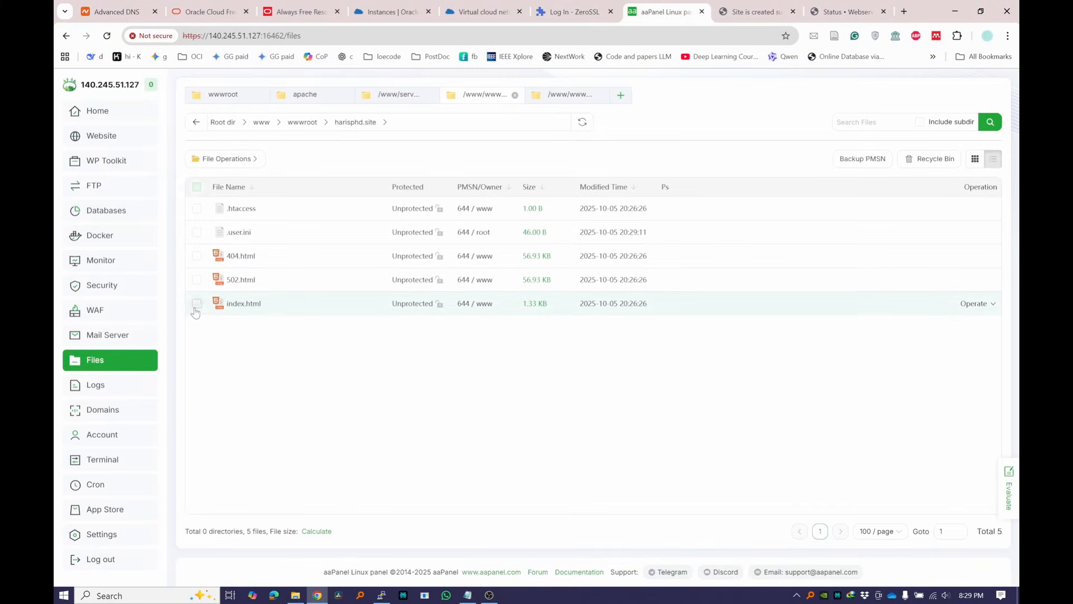
click(934, 159)
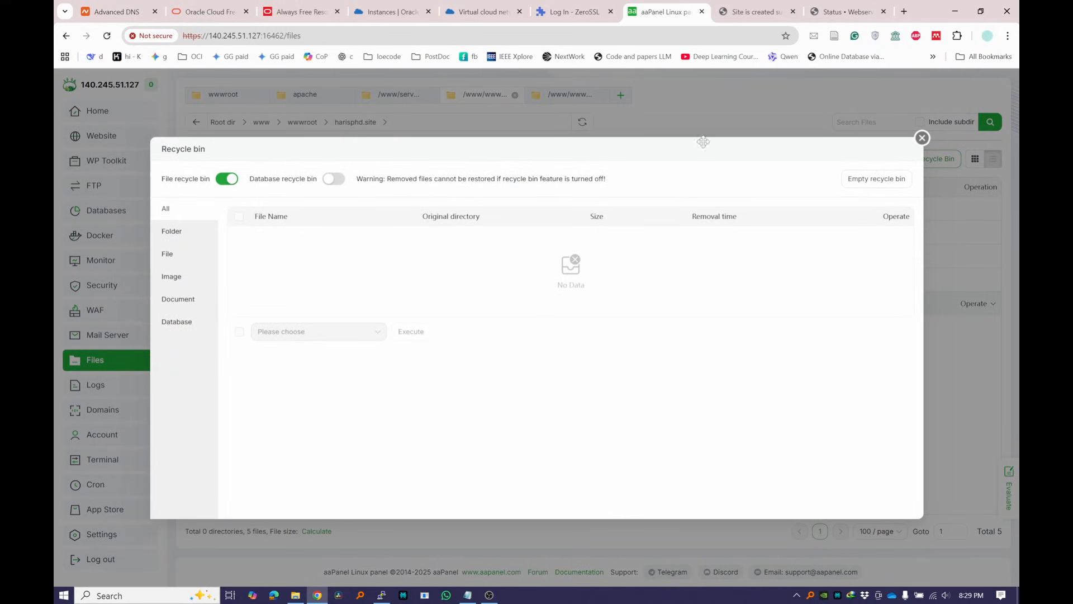
click(922, 137)
right_click(236, 305)
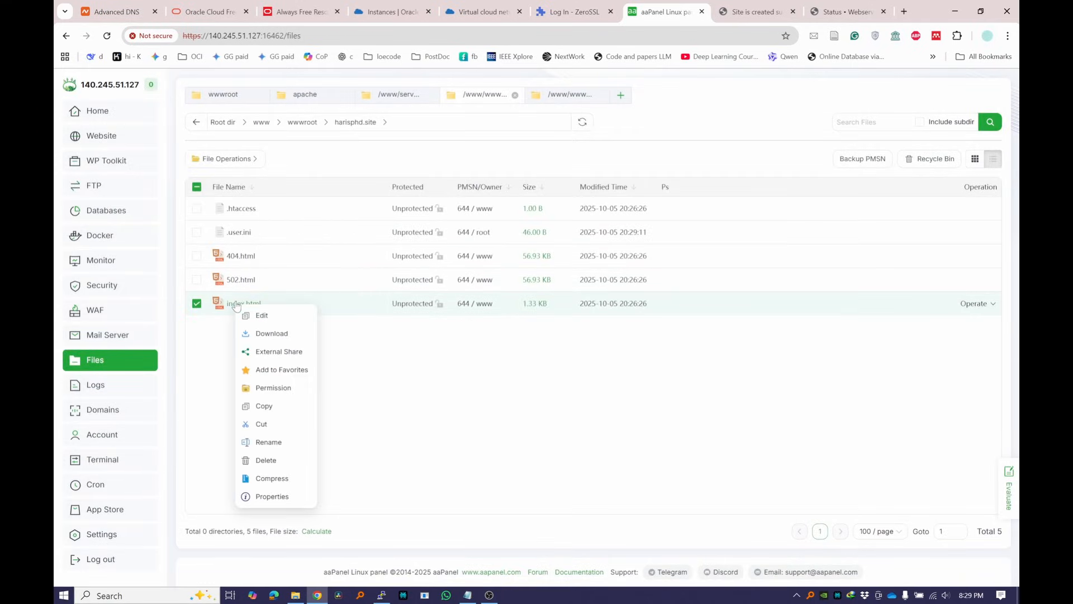
click(264, 460)
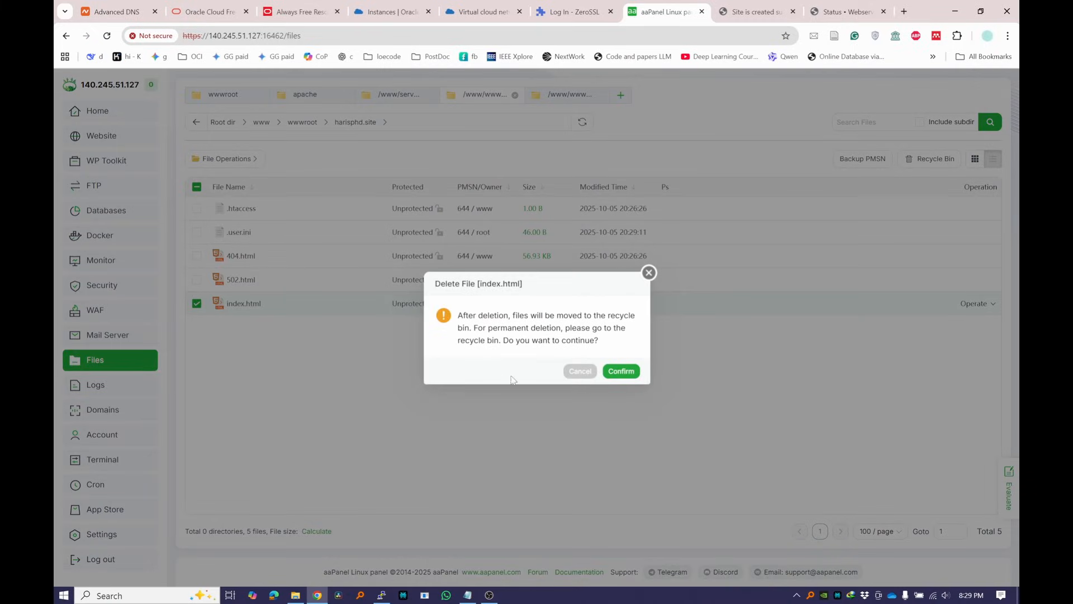
click(622, 371)
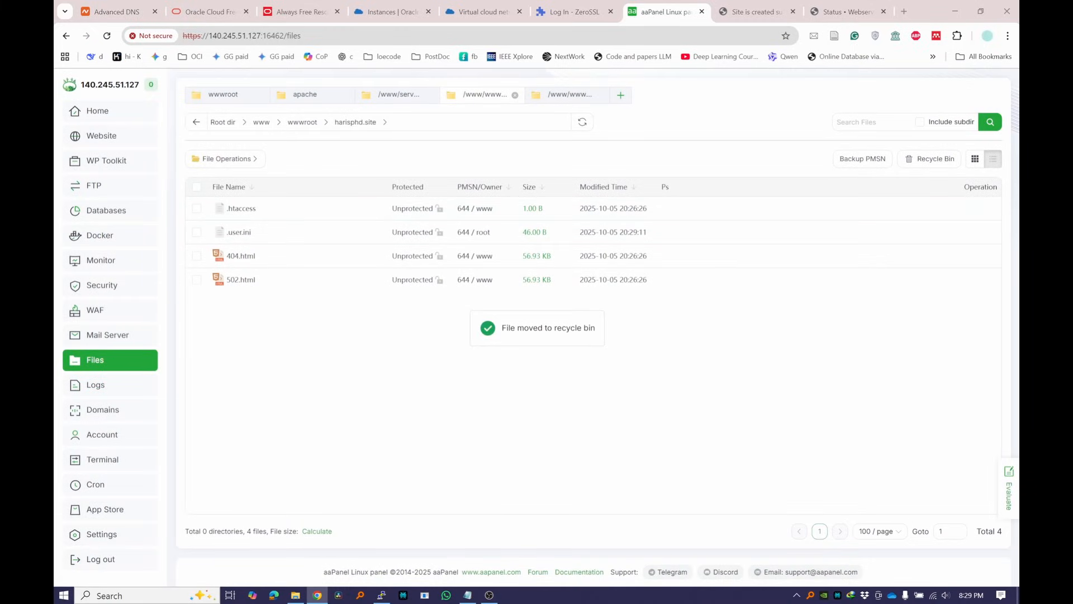
Step: Upload the replacement index.html from the desktop into the harisphd.site directory
key(super+d)
drag(75, 427, 503, 339)
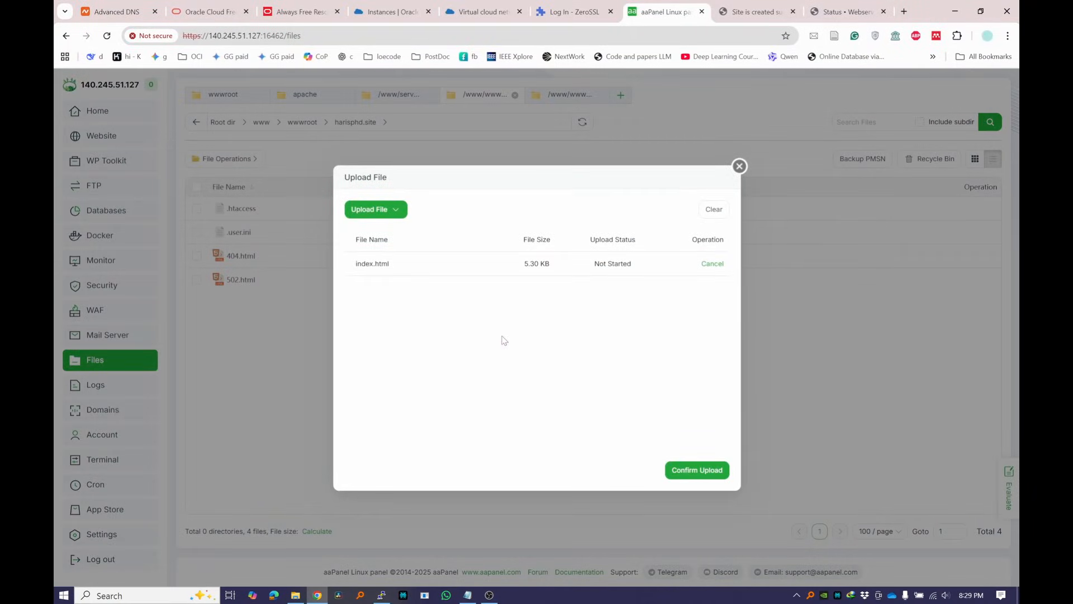
click(691, 469)
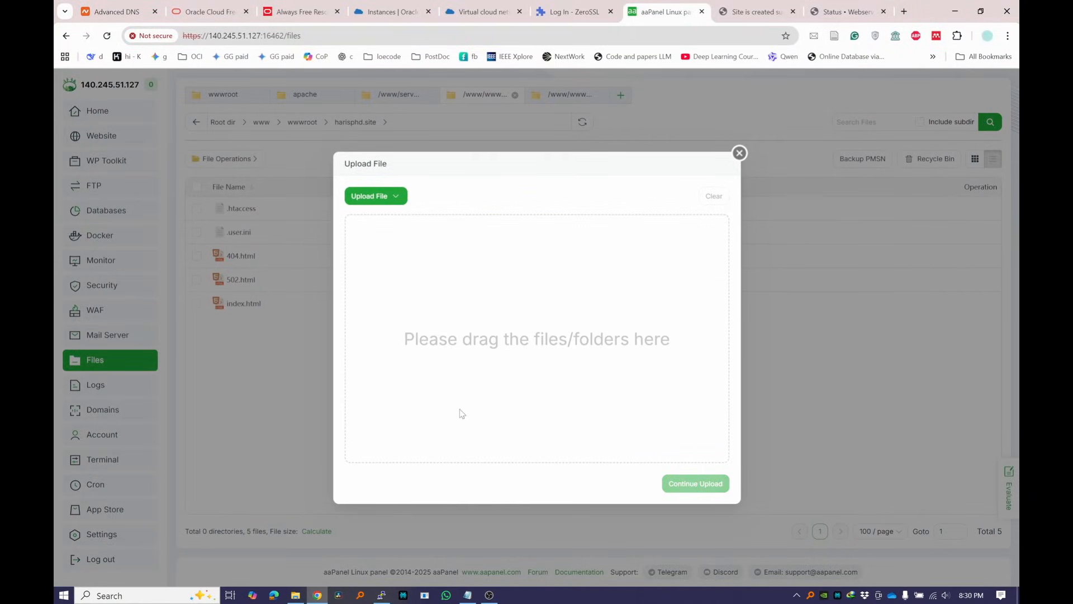
click(739, 152)
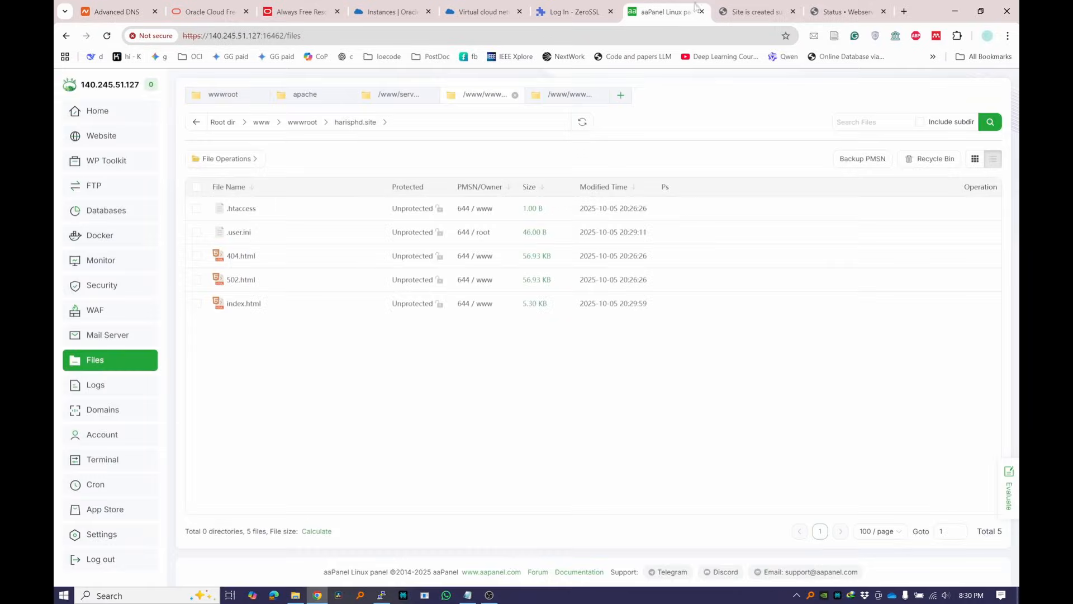
Step: Reload the live harisphd.site page and examine its content against the local index.html preview
click(857, 11)
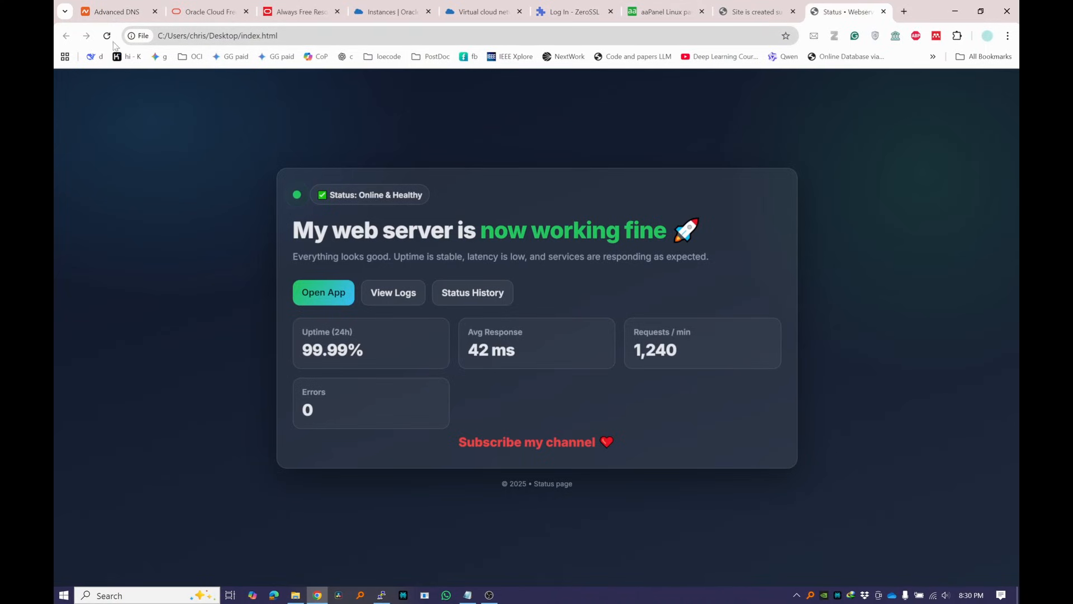
click(761, 11)
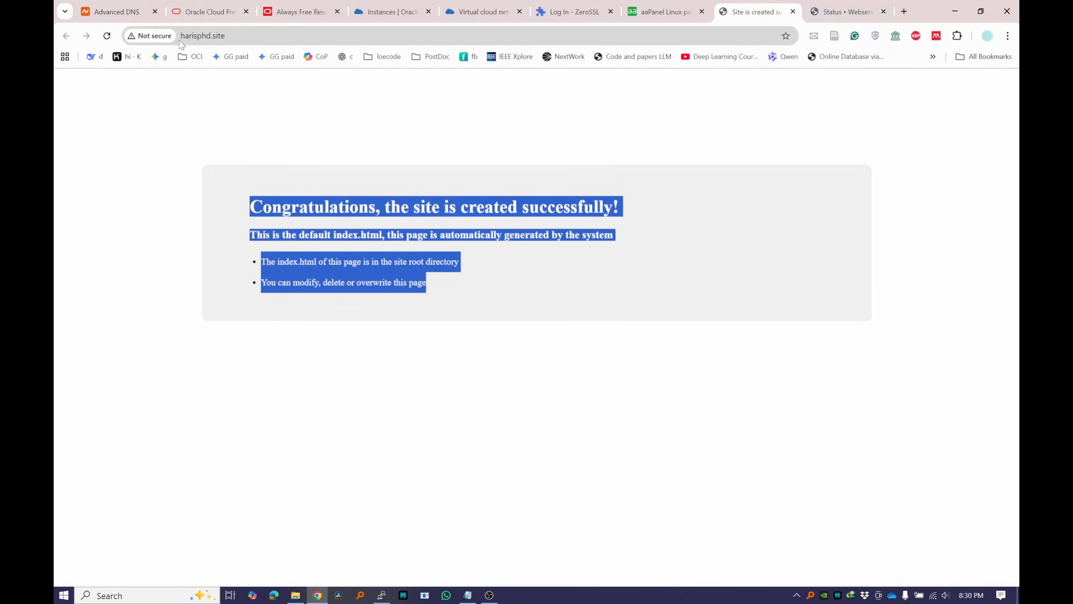
click(217, 35)
click(106, 35)
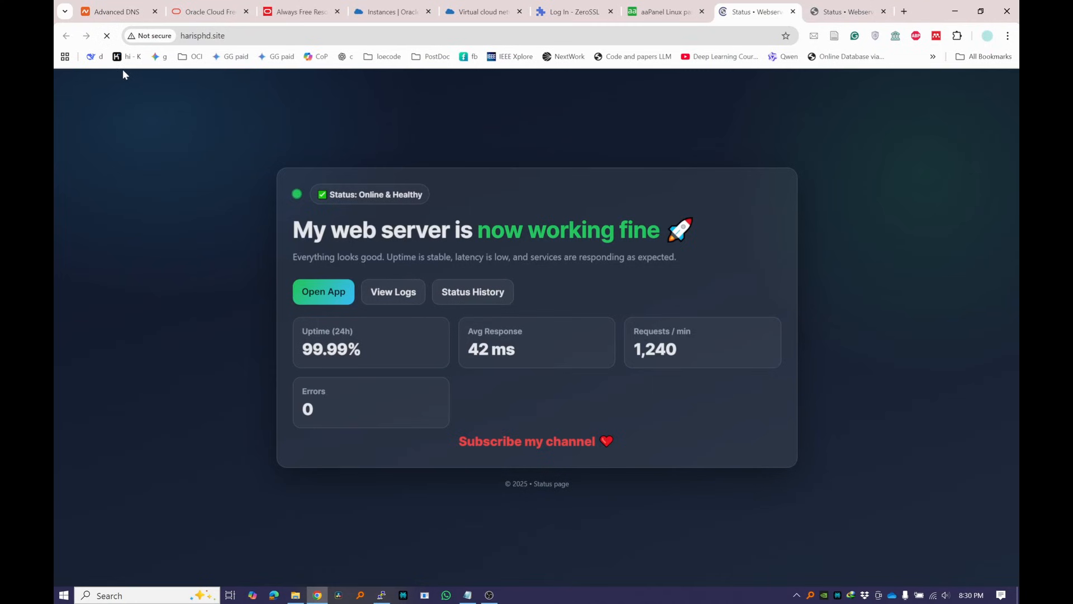
drag(628, 150, 705, 450)
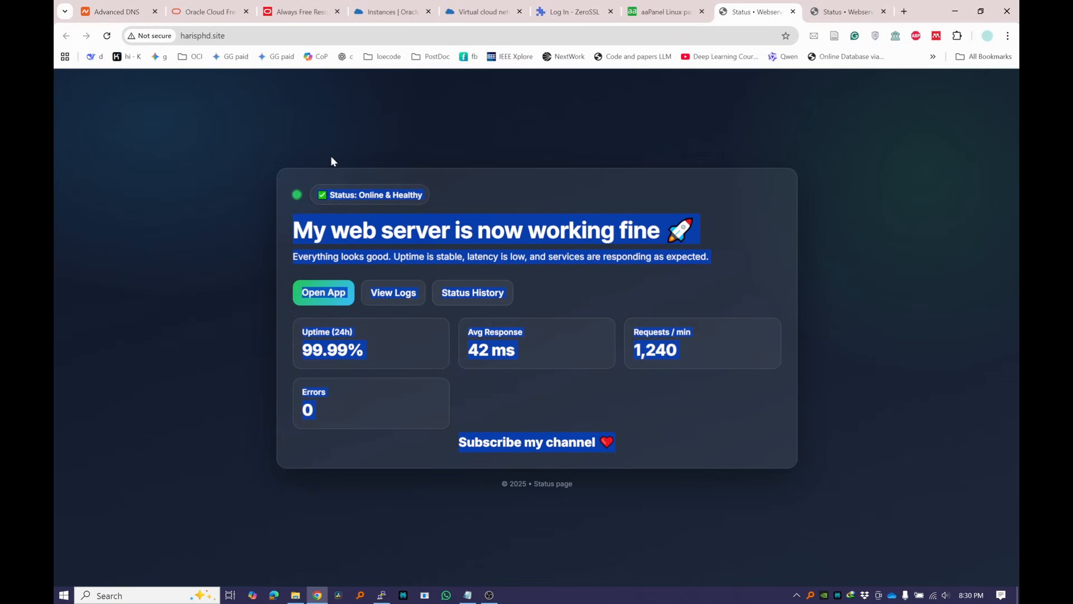
click(371, 222)
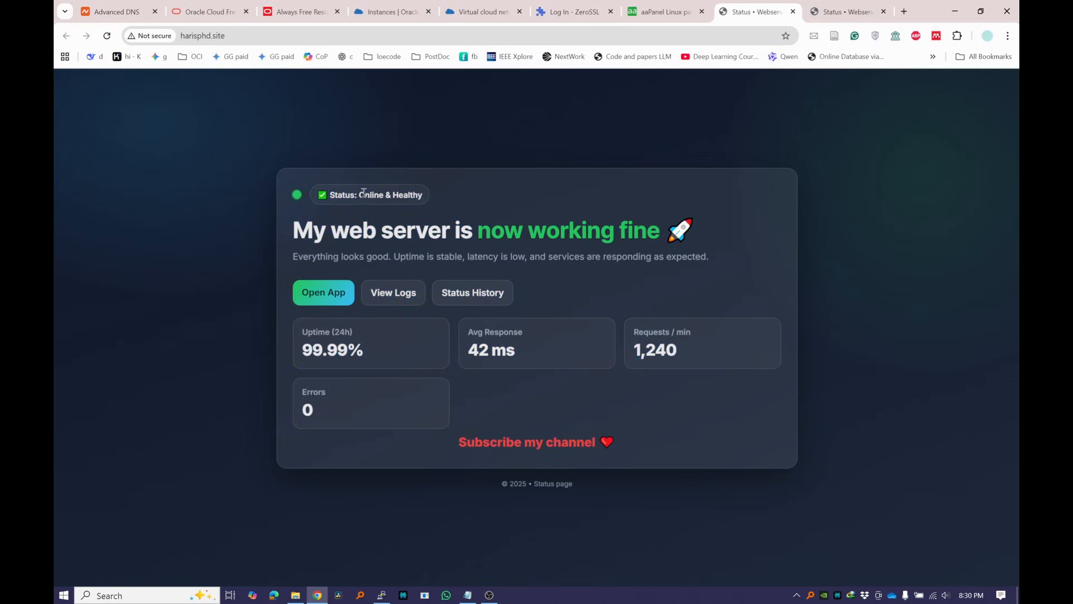
drag(364, 192, 765, 462)
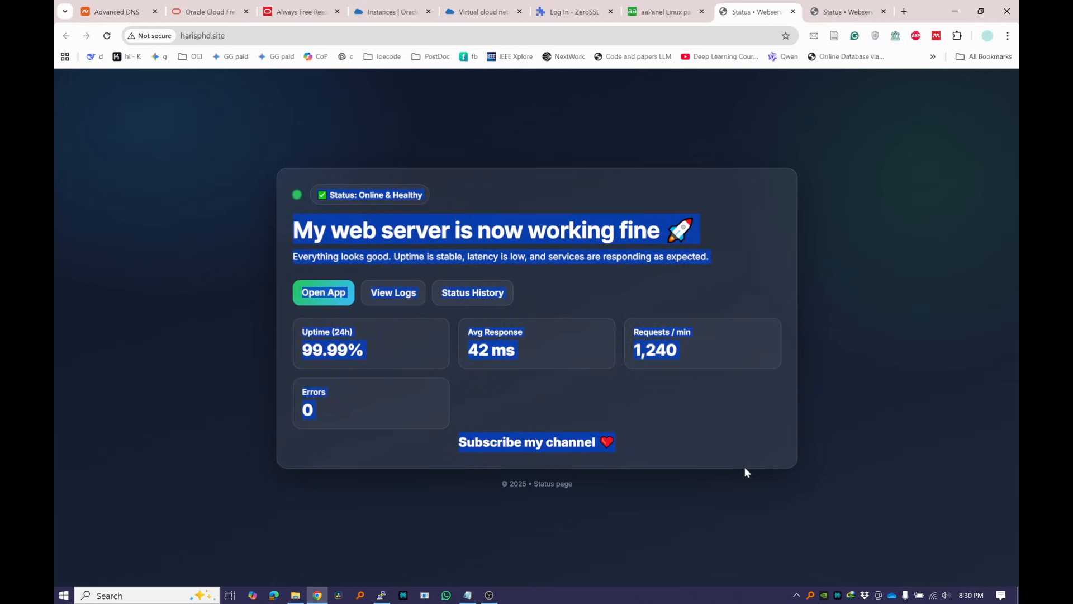
click(730, 486)
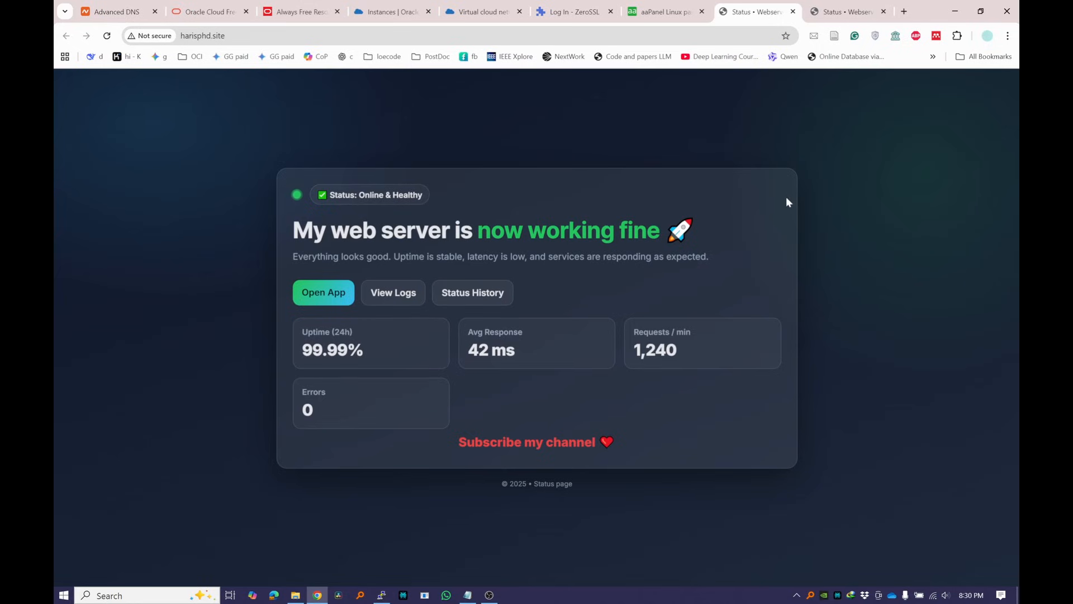
Step: Switch to ZeroSSL, log in with the prefilled credentials and start a new certificate from the Certificates page
click(558, 4)
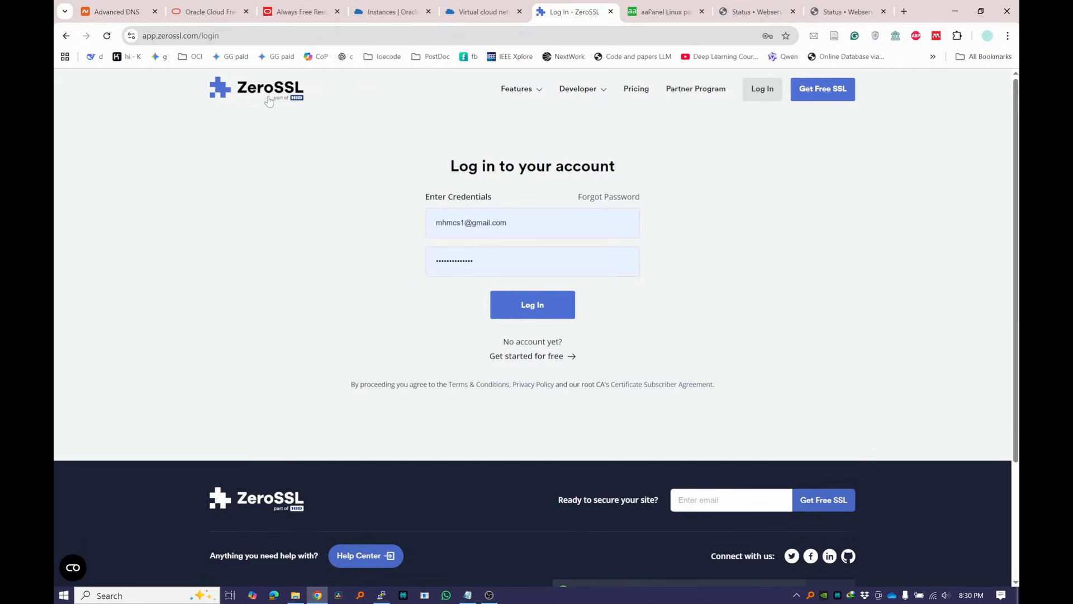
click(539, 307)
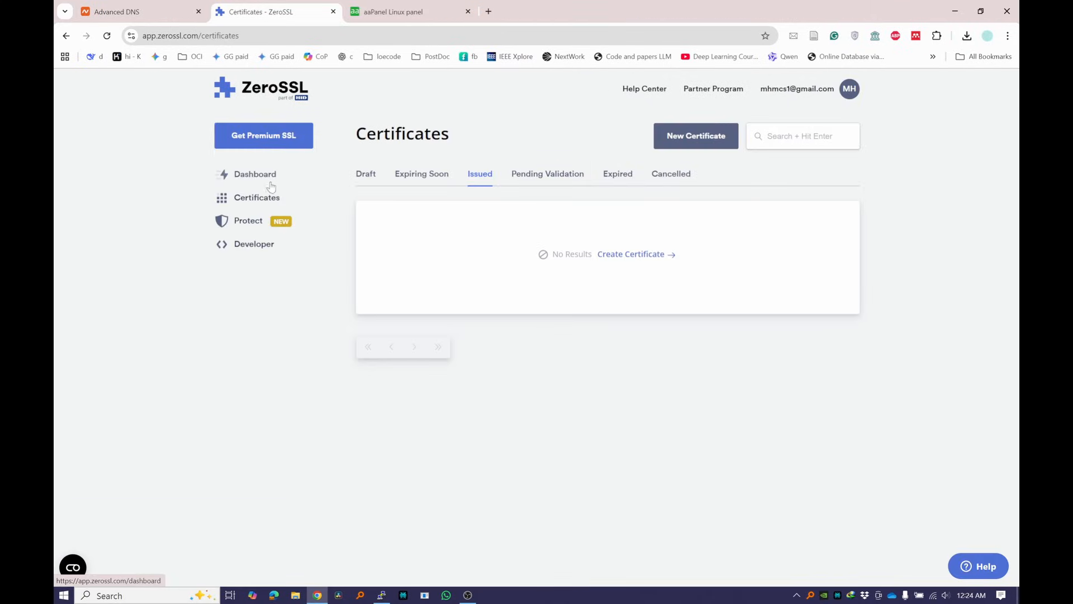
click(270, 195)
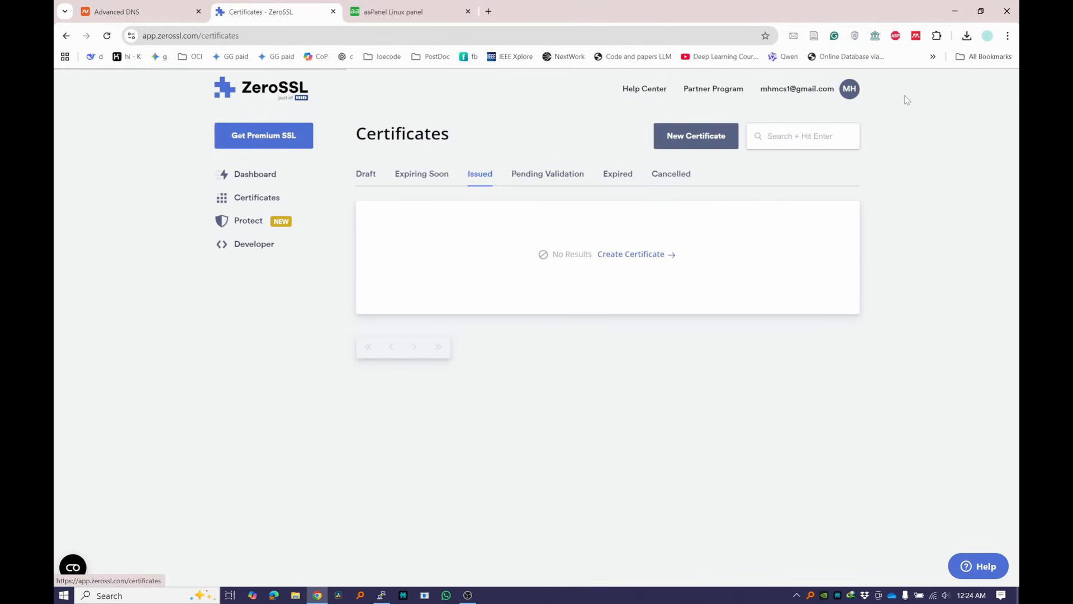
click(679, 146)
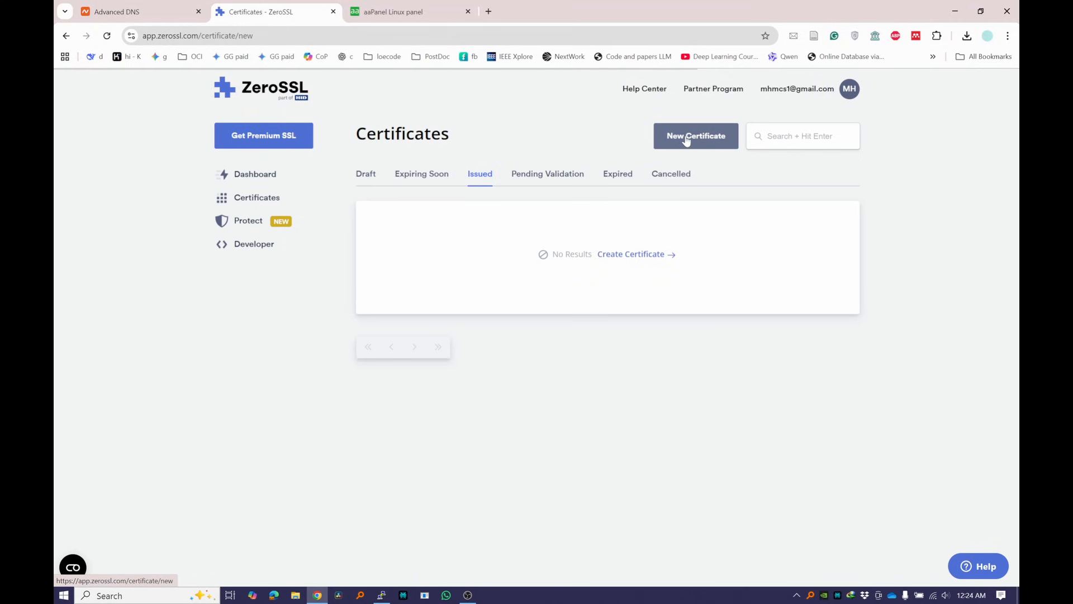
Step: Enter harisphd.site as the certificate's domain and choose the 90-Day Certificate validity
scroll(374, 289, down, 2)
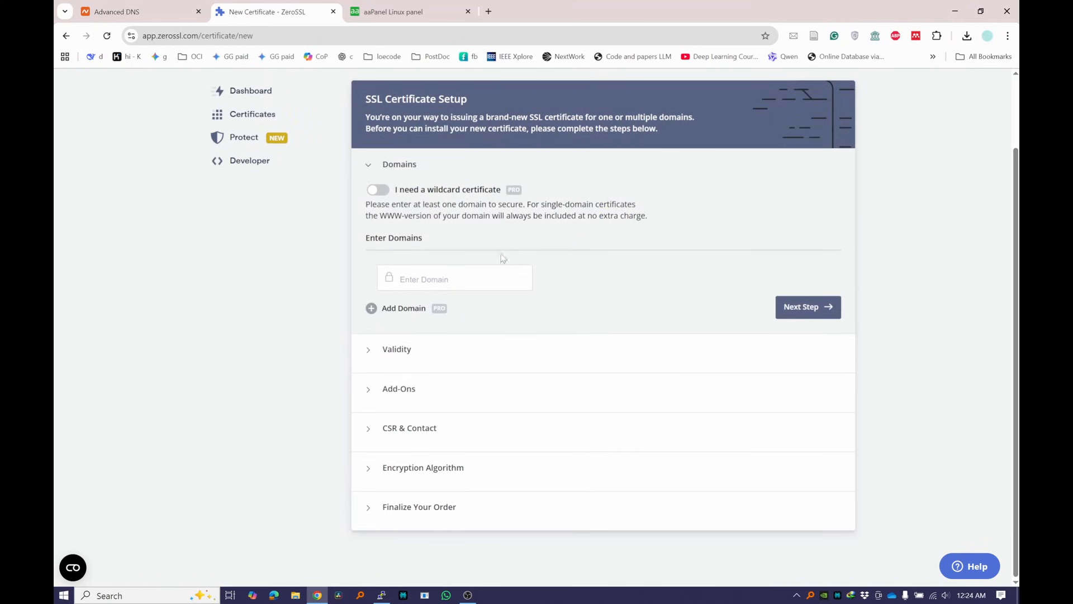
click(434, 277)
click(484, 307)
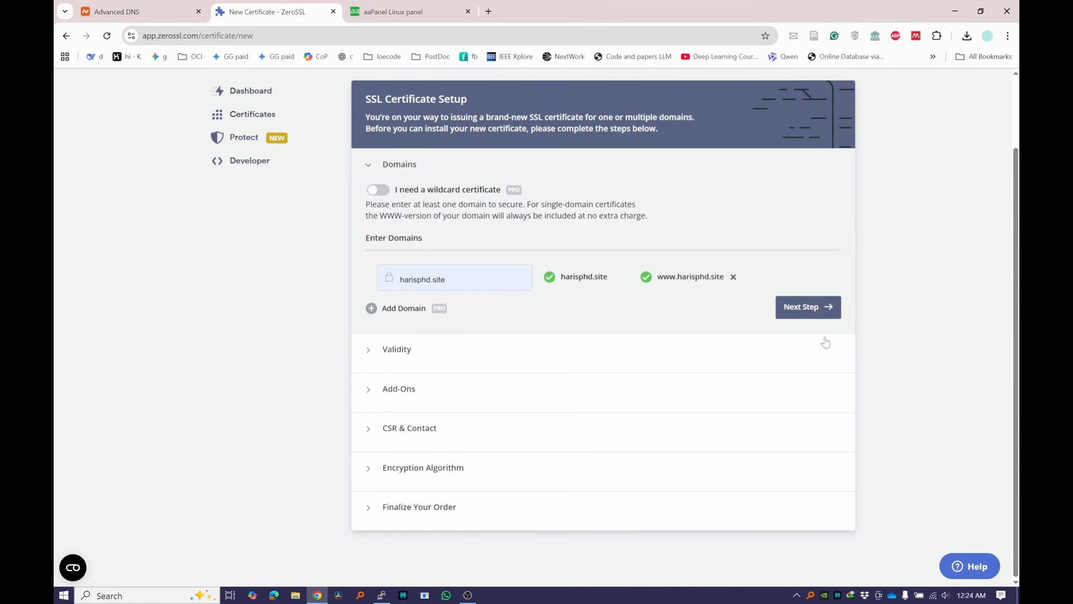
click(827, 309)
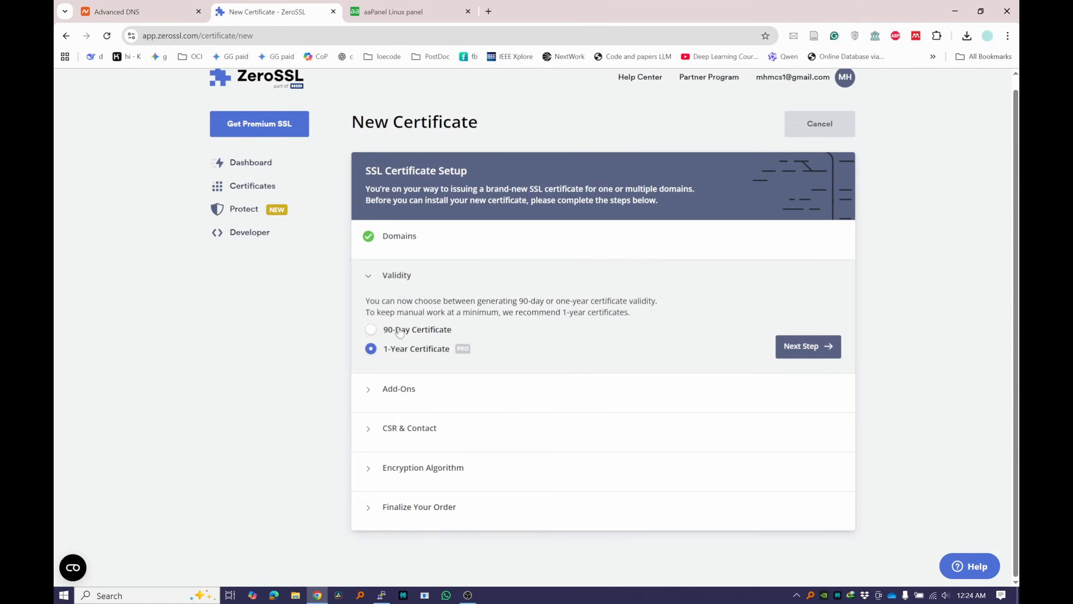
click(372, 330)
click(789, 349)
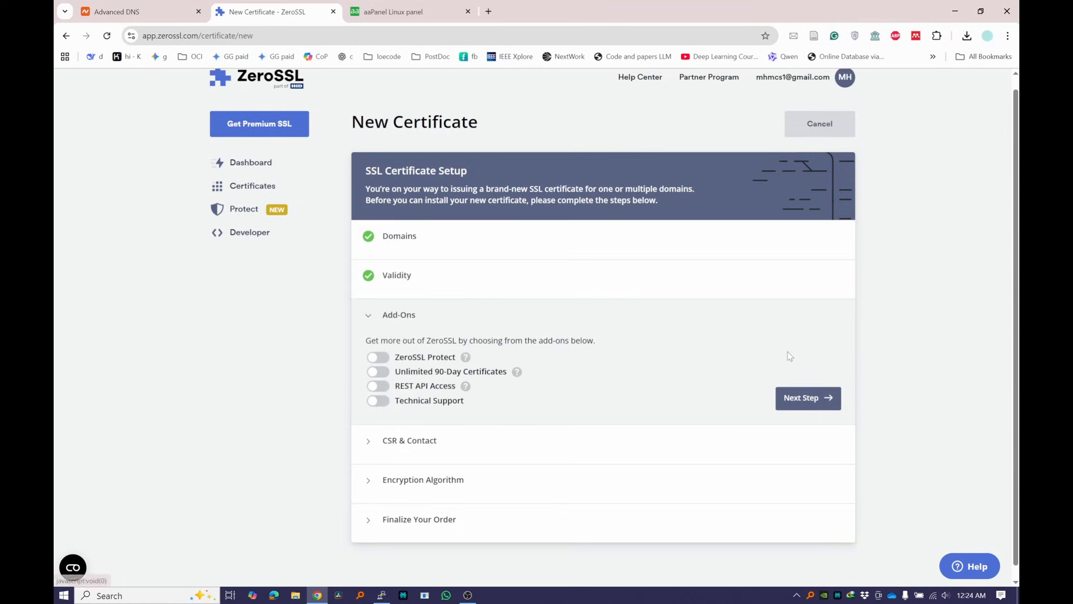
Step: Create the certificate without add-ons, keeping Auto-Generate CSR, RSA 2048 encryption and the Free plan
click(800, 399)
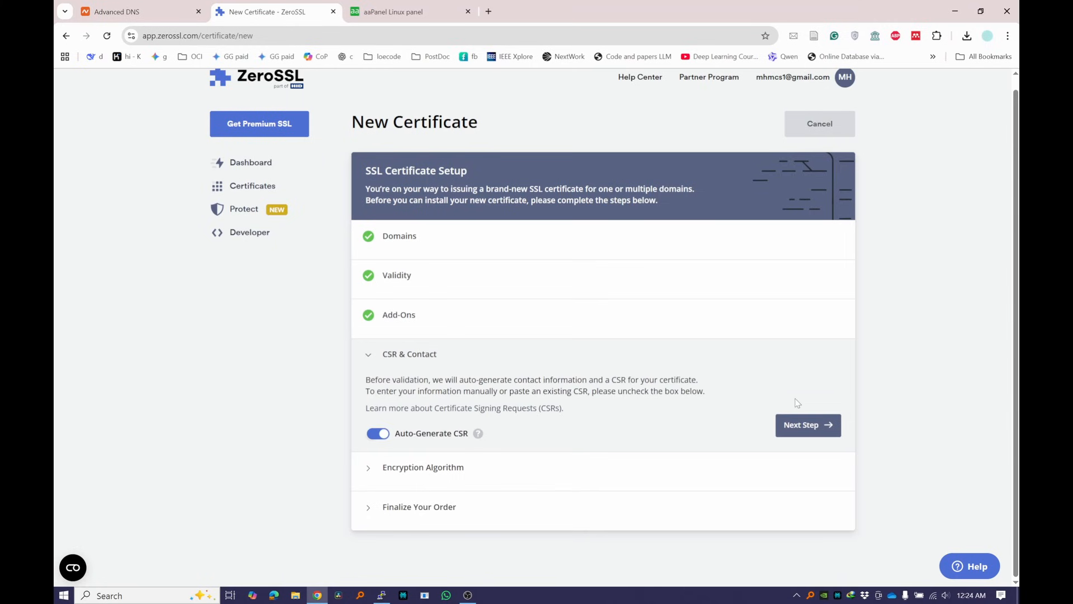
click(809, 425)
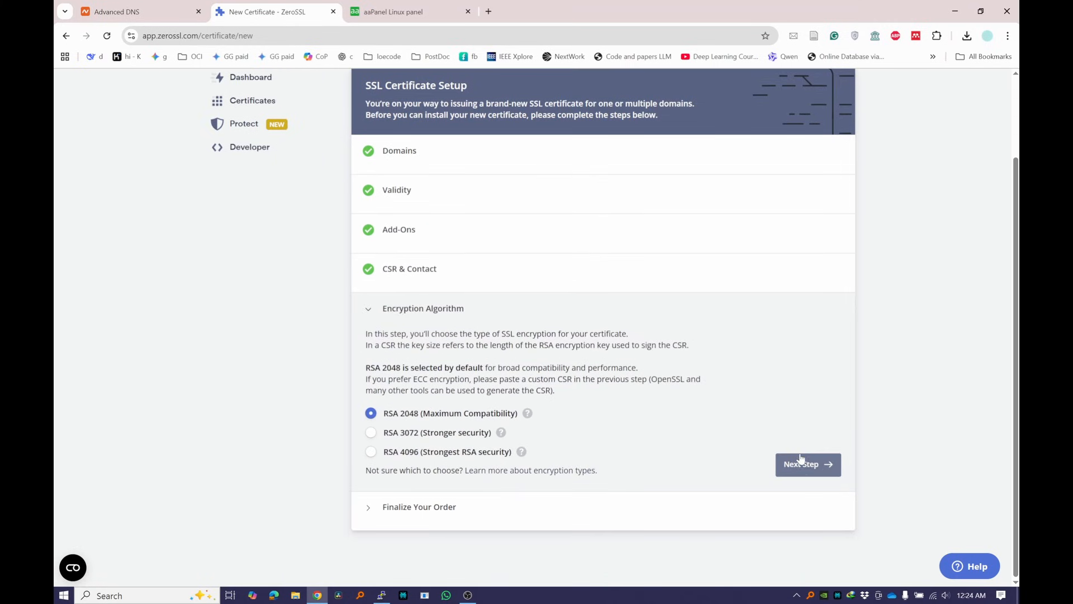
click(803, 460)
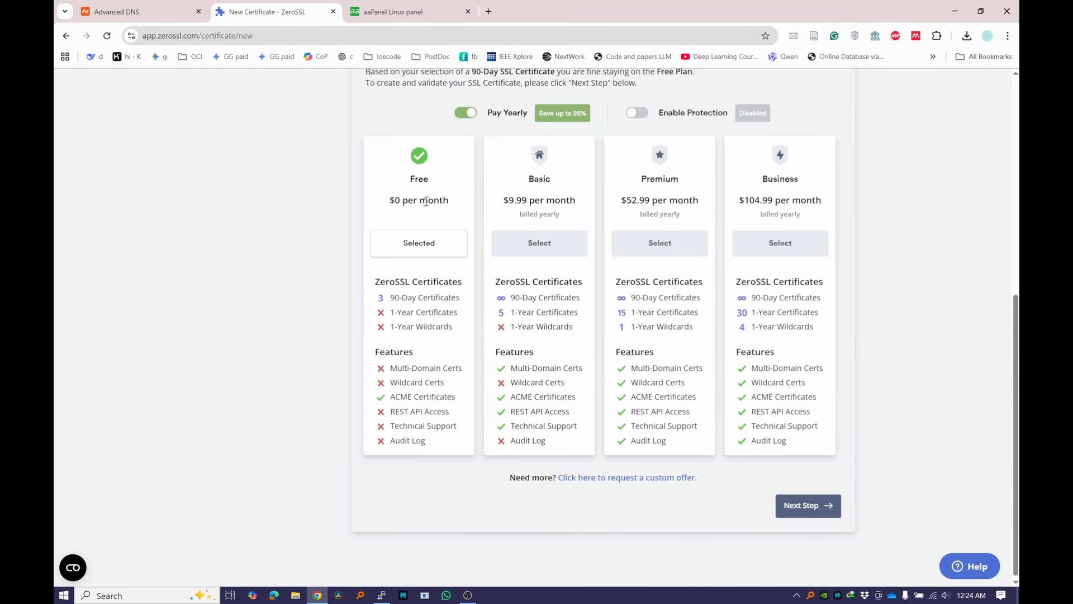
drag(394, 204, 451, 218)
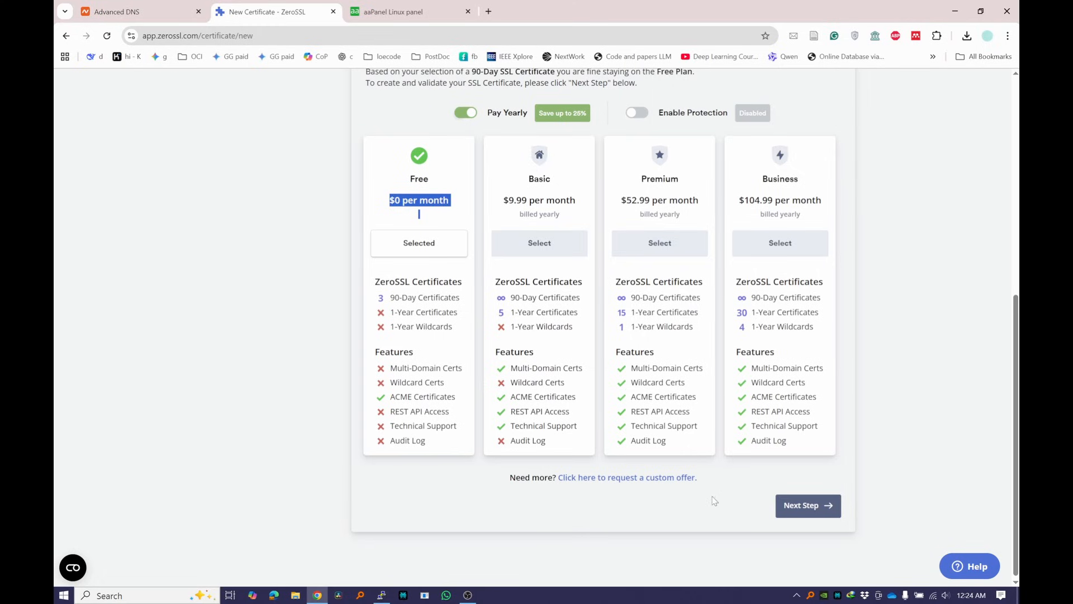
click(808, 506)
Step: Choose DNS (CNAME) as the verification method for harisphd.site and review the CNAME record's name
scroll(620, 360, down, 1)
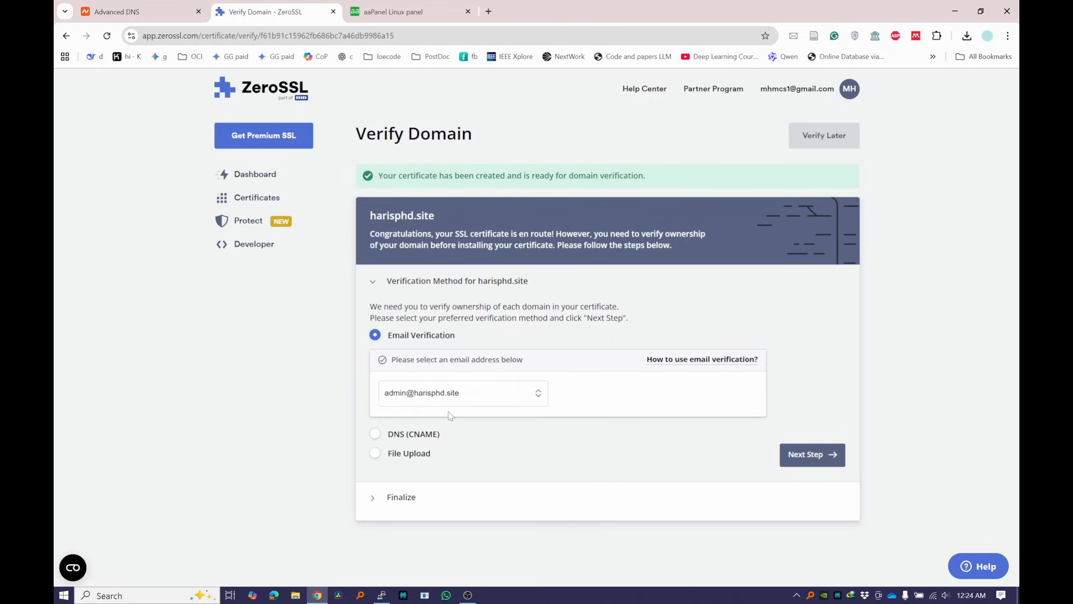
click(405, 433)
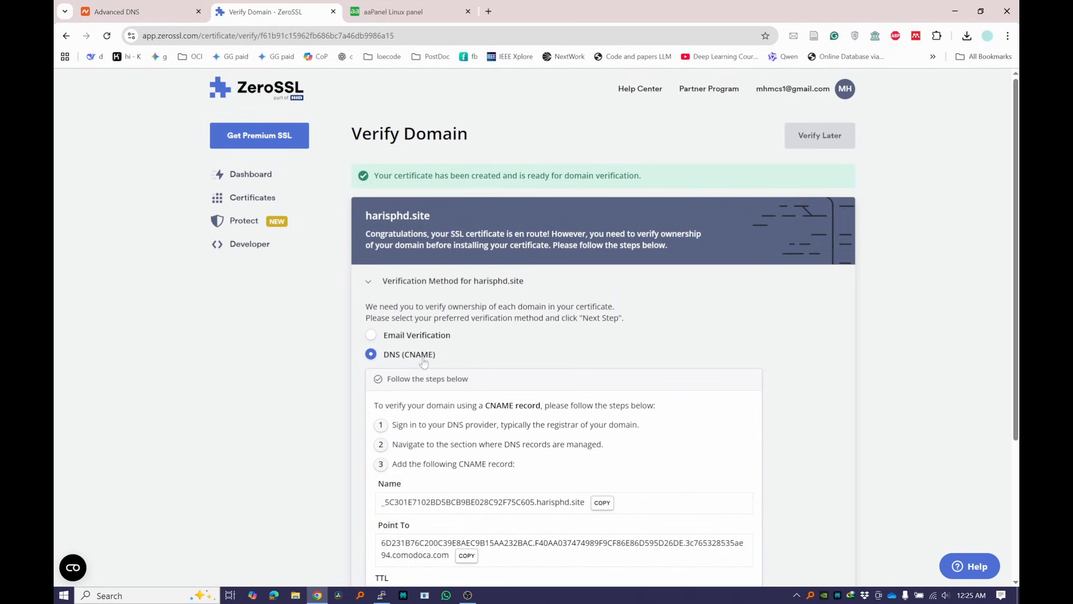
scroll(447, 347, down, 3)
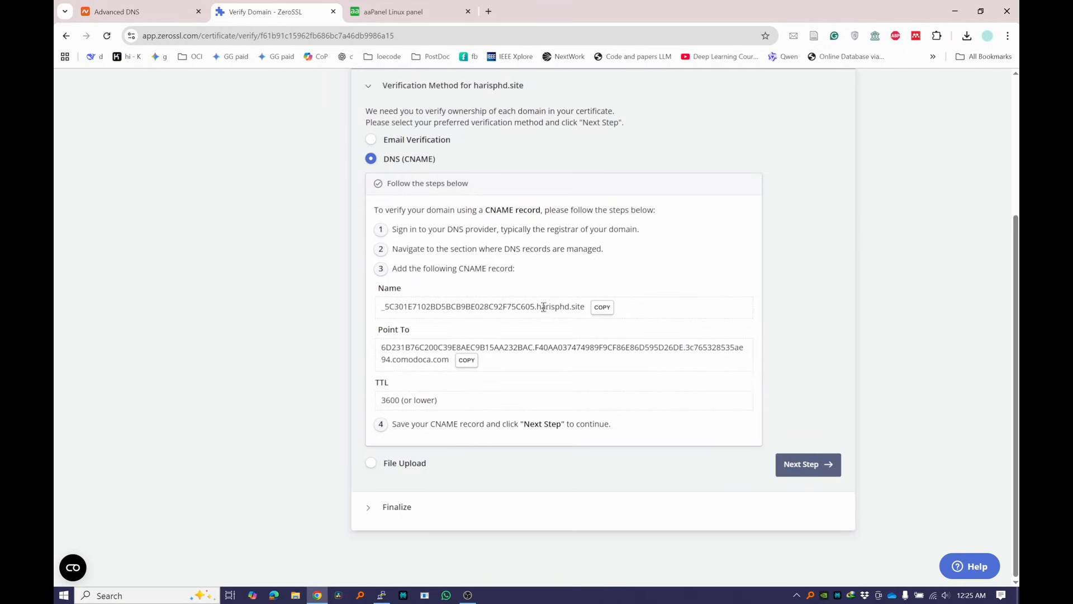
drag(378, 313, 571, 306)
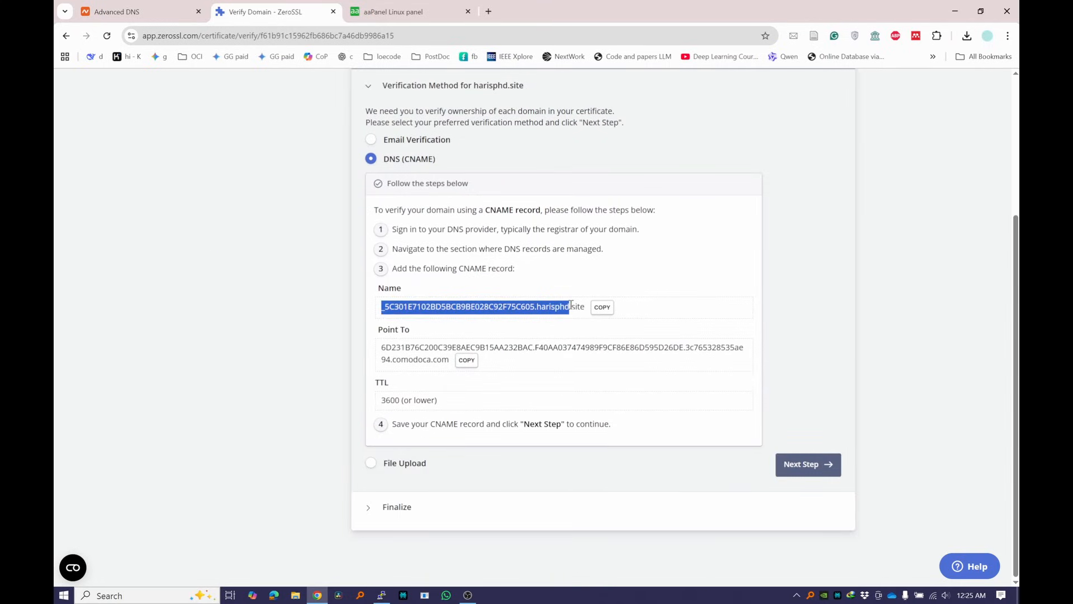
click(435, 320)
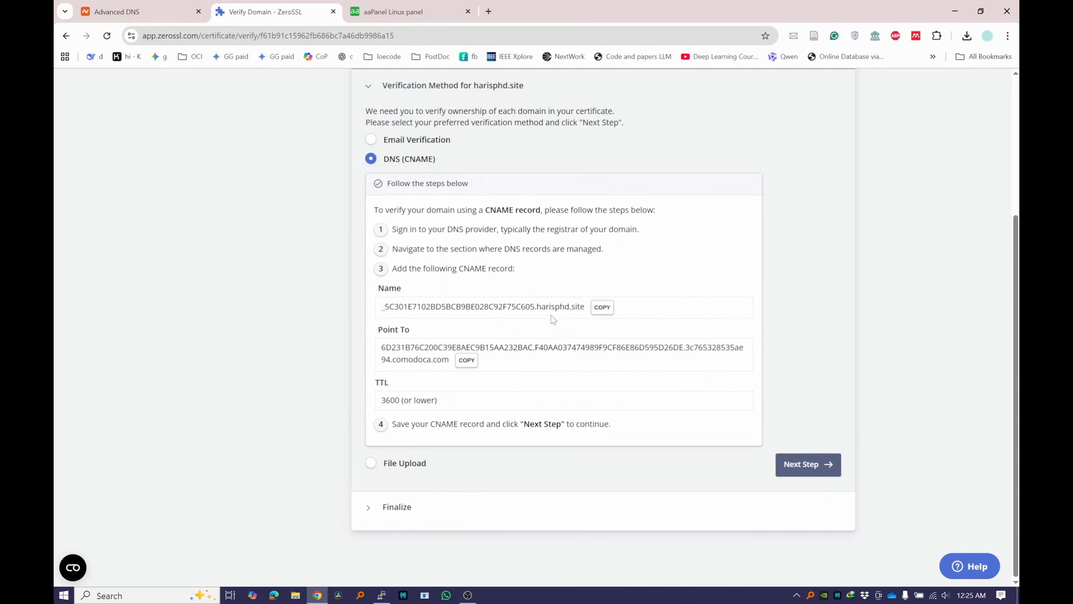
Step: Switch to Namecheap, open the Advanced DNS settings of harisphd.site and add a new CNAME record row
click(138, 7)
scroll(167, 168, up, 4)
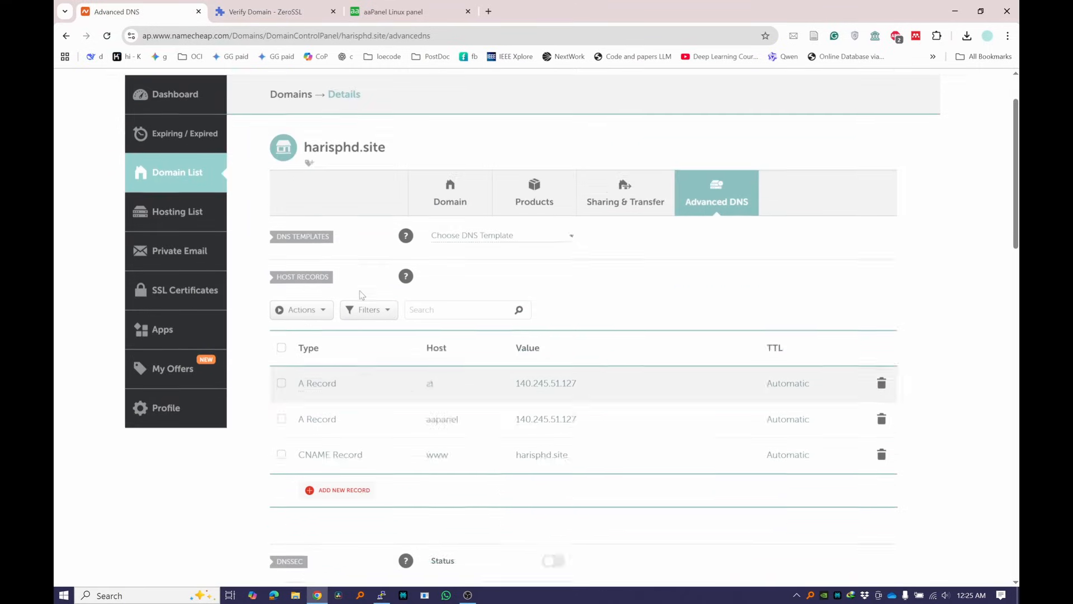
click(175, 249)
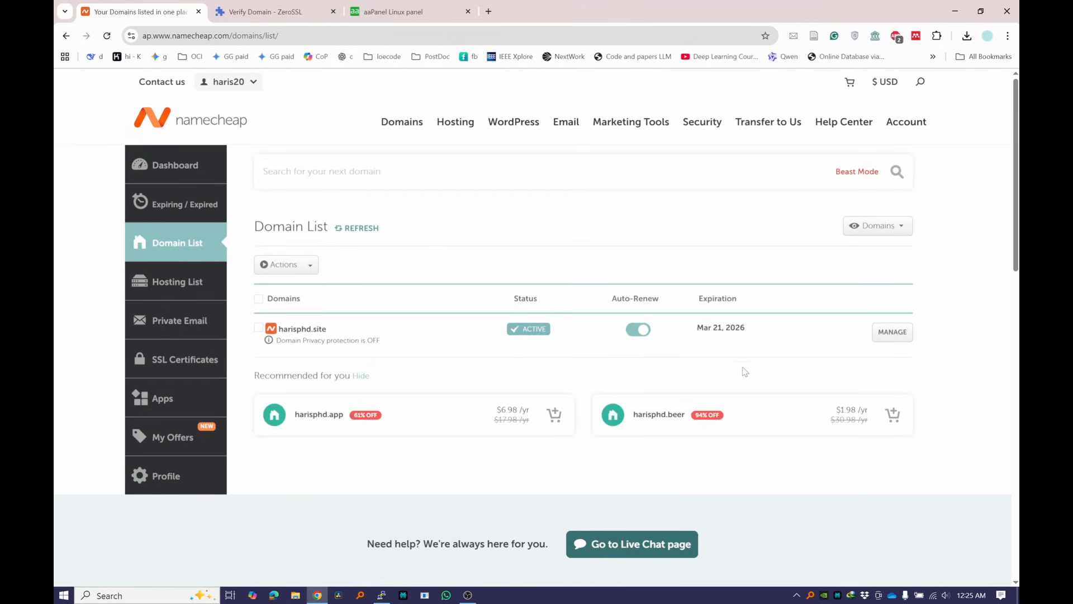
click(893, 334)
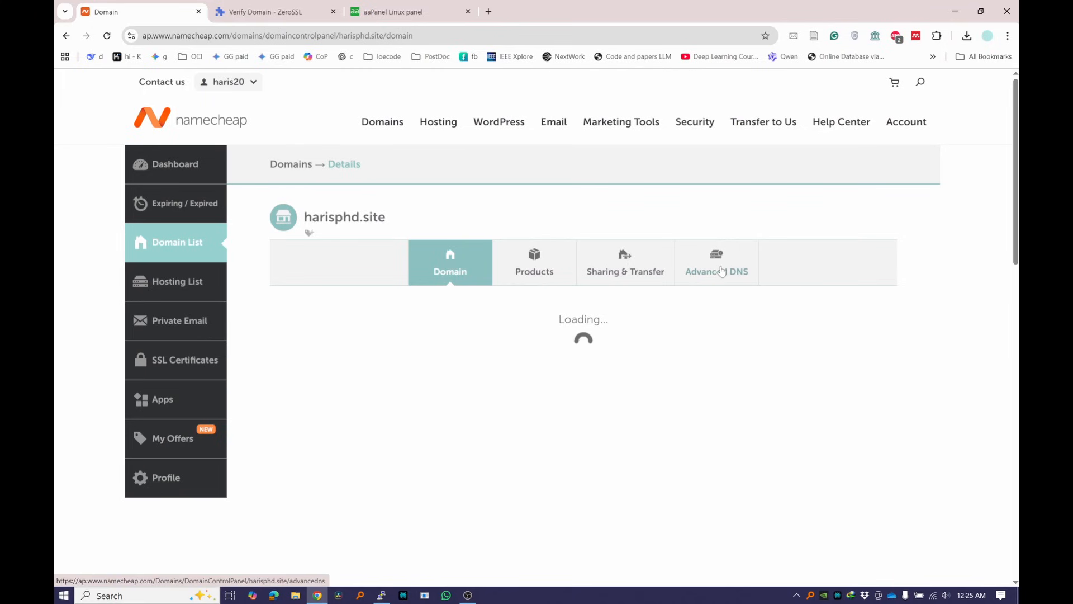
click(722, 271)
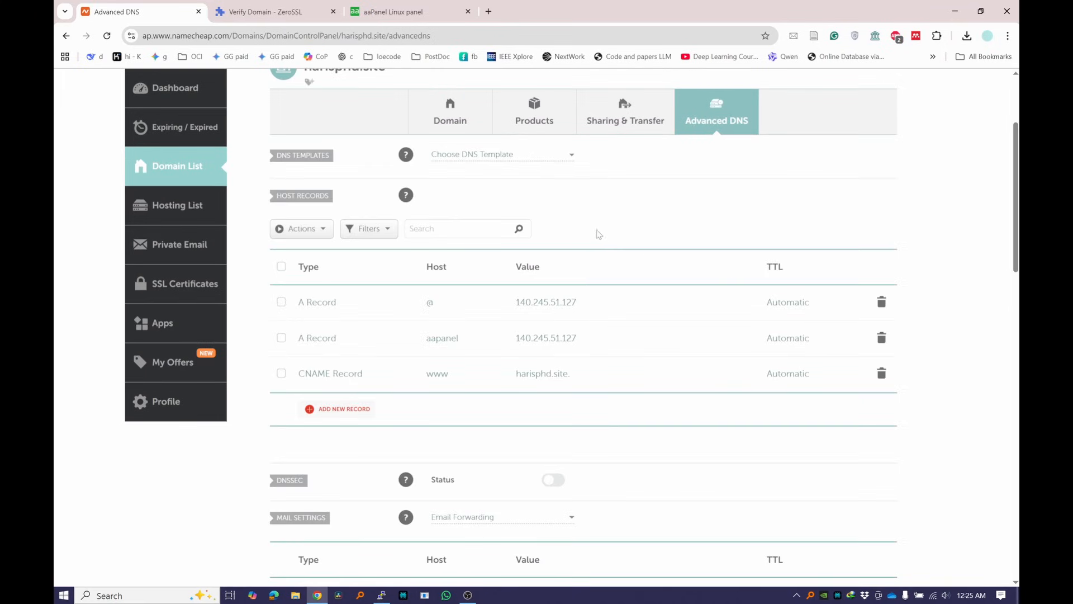
click(360, 411)
click(339, 330)
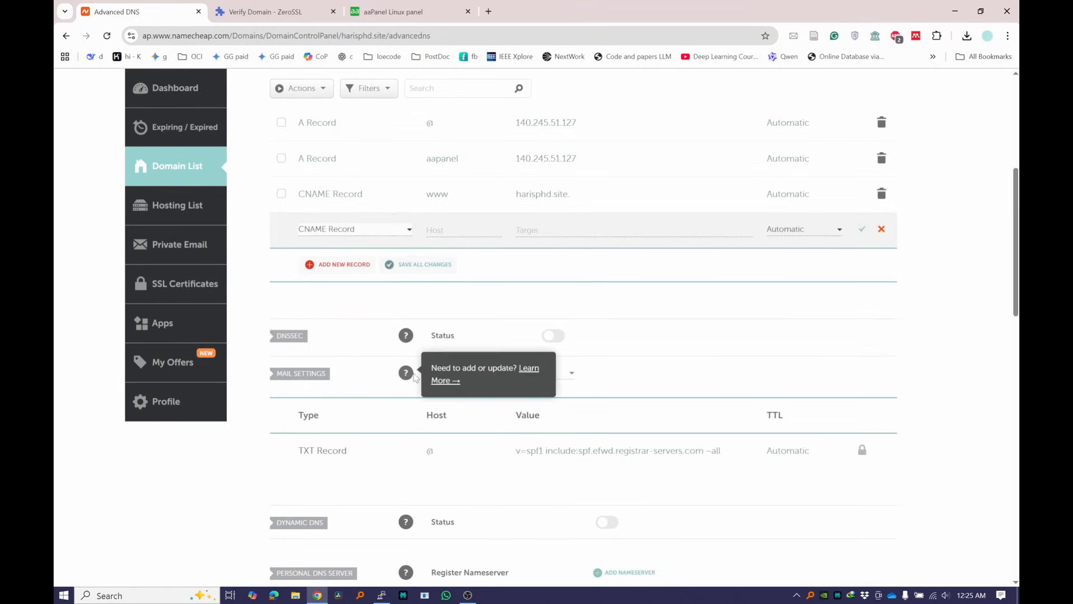
Step: Copy ZeroSSL's CNAME name without the .harisphd.site suffix and paste it as the new record's host in Namecheap
click(446, 229)
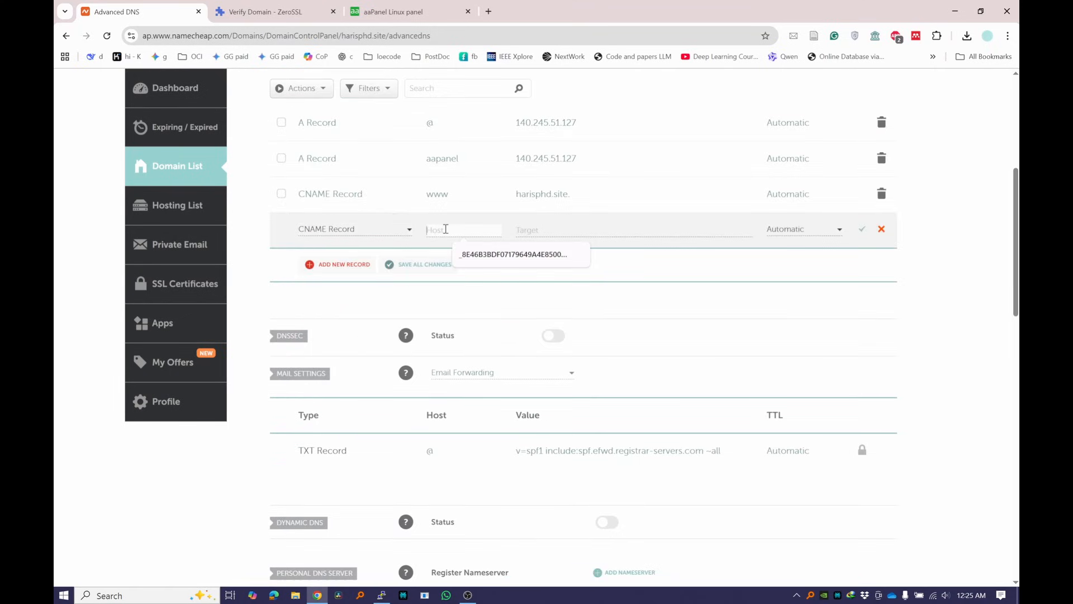
click(261, 7)
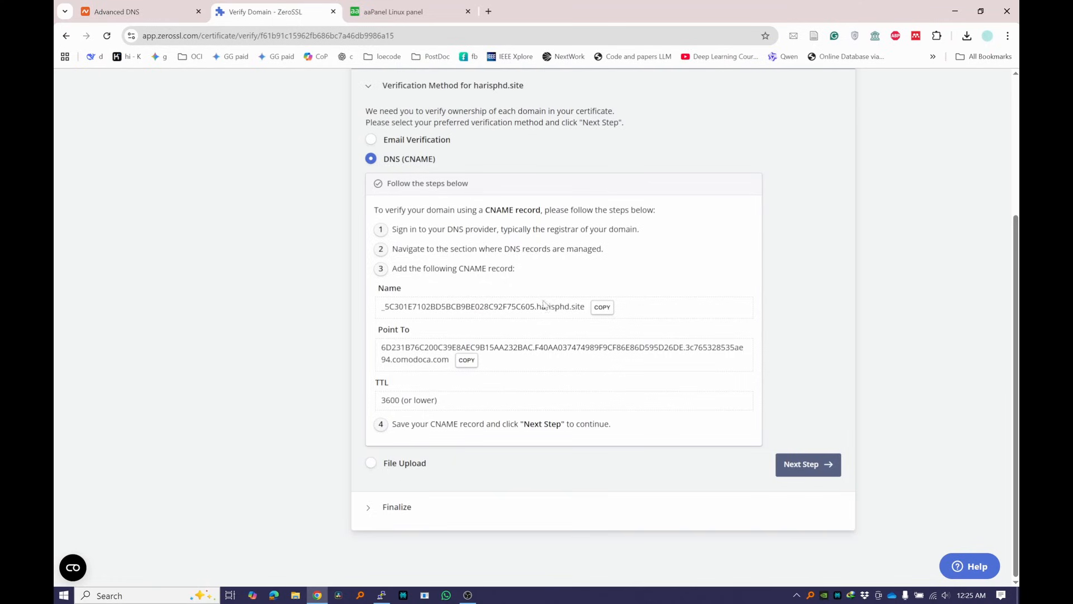
drag(535, 306, 379, 321)
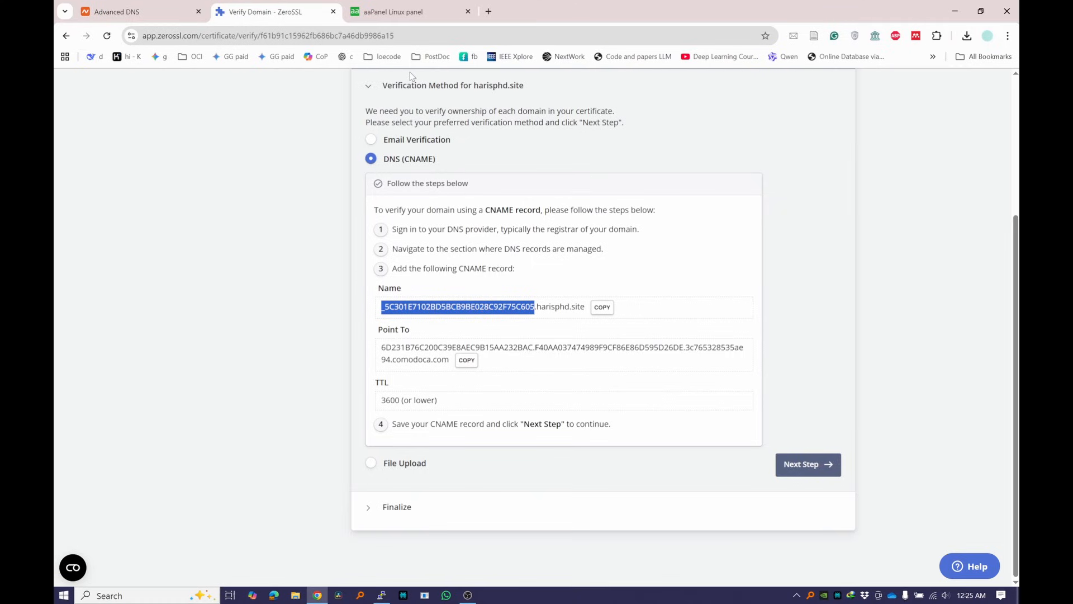
click(117, 11)
click(453, 232)
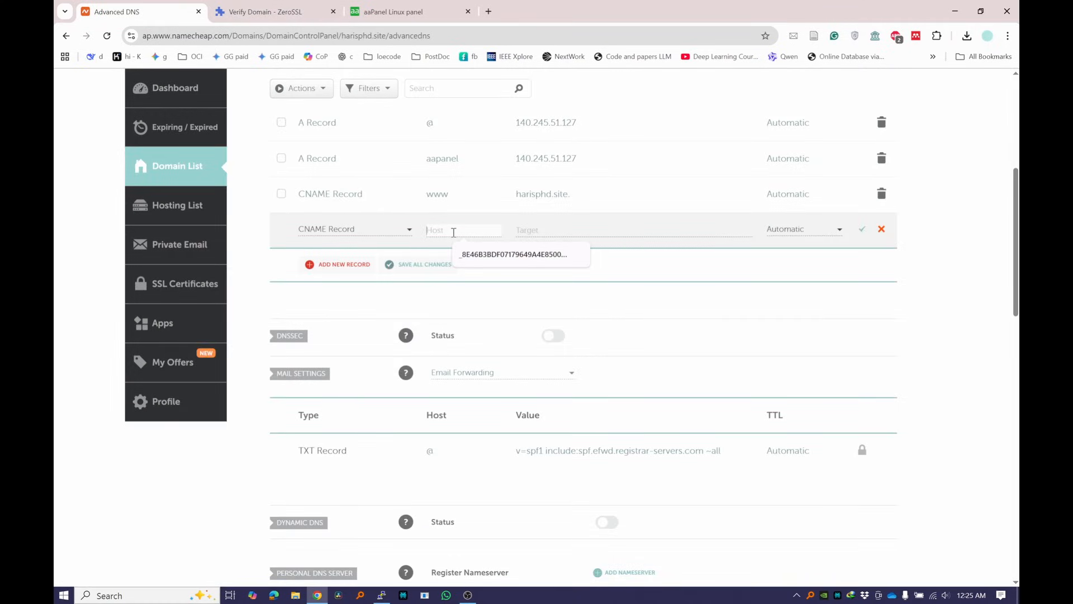
key(ctrl+v)
Step: Copy ZeroSSL's Point To value into the new CNAME record's target and save the record with Automatic TTL
click(268, 11)
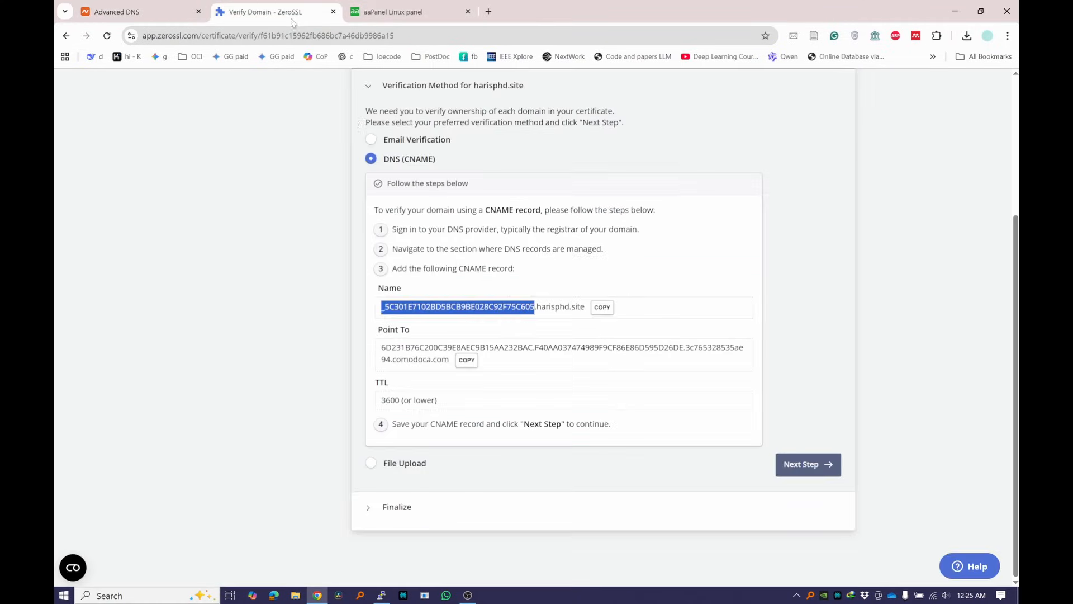
drag(382, 348, 451, 361)
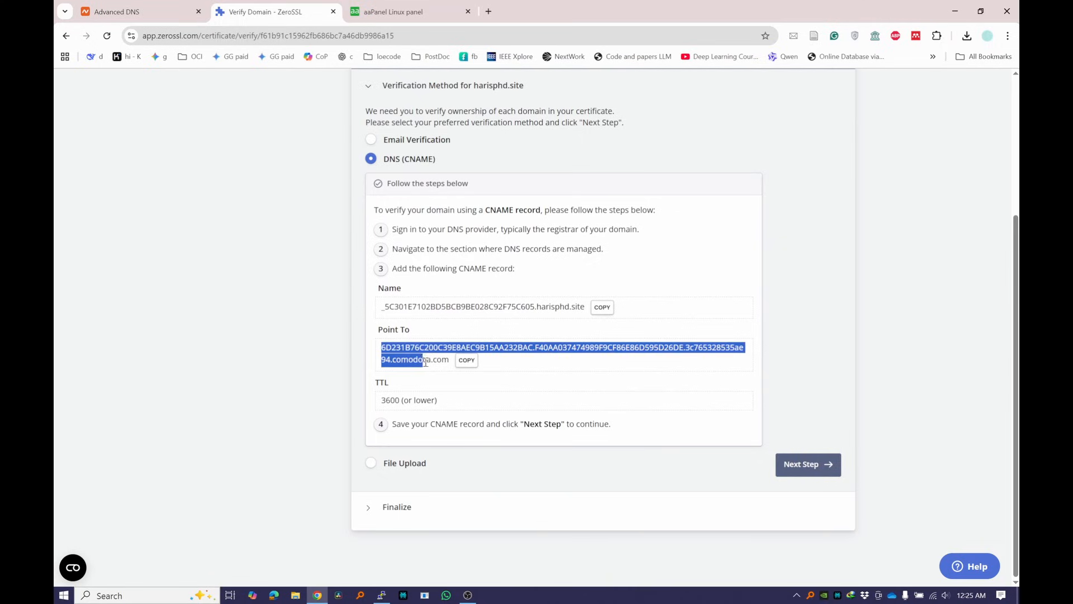
click(467, 360)
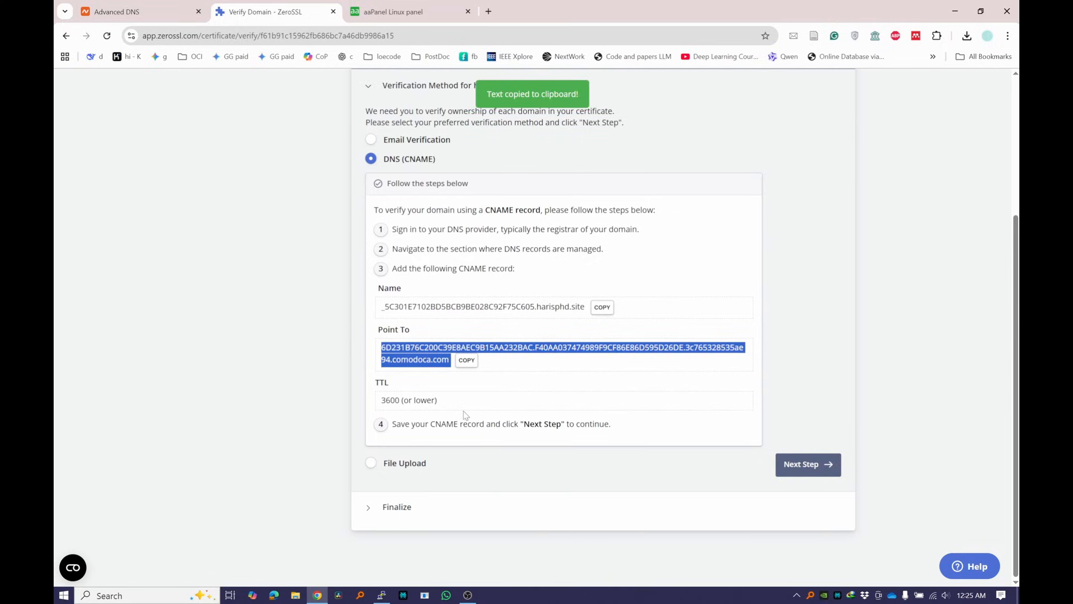
click(405, 5)
click(117, 11)
click(555, 232)
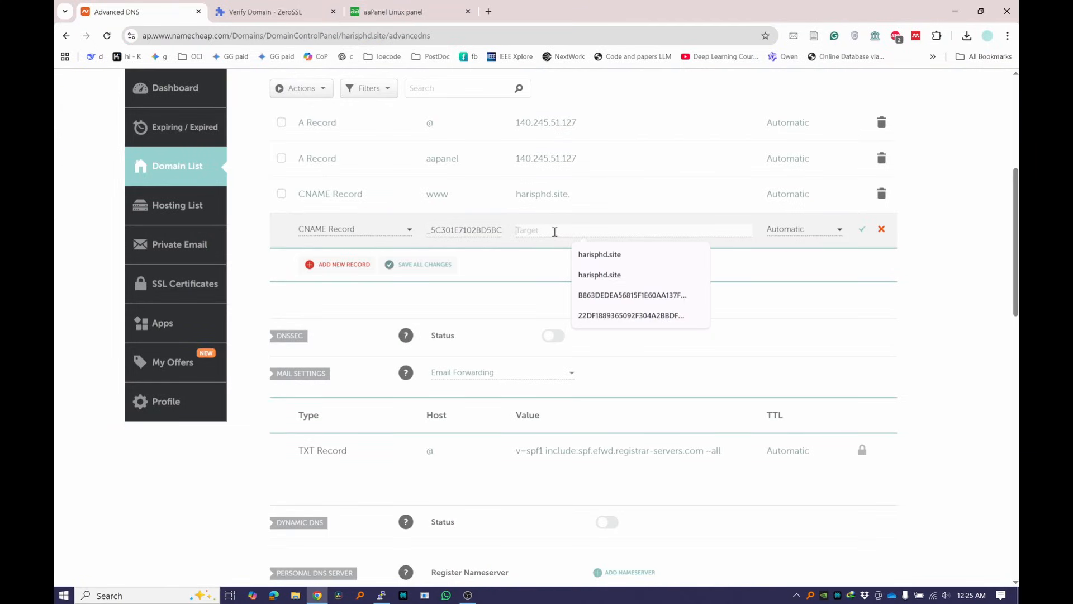
key(ctrl+v)
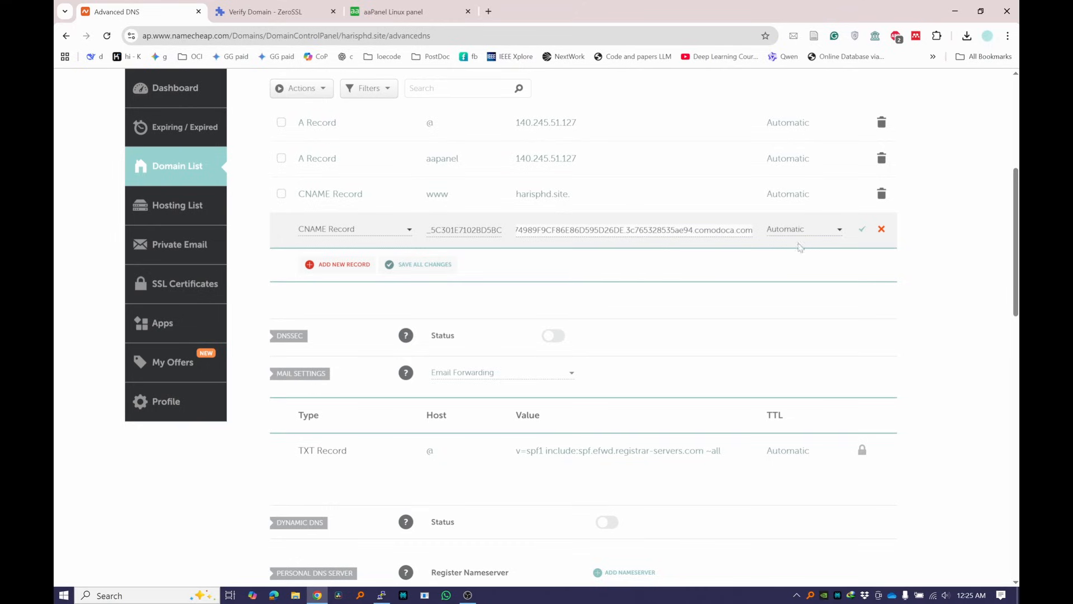
click(863, 229)
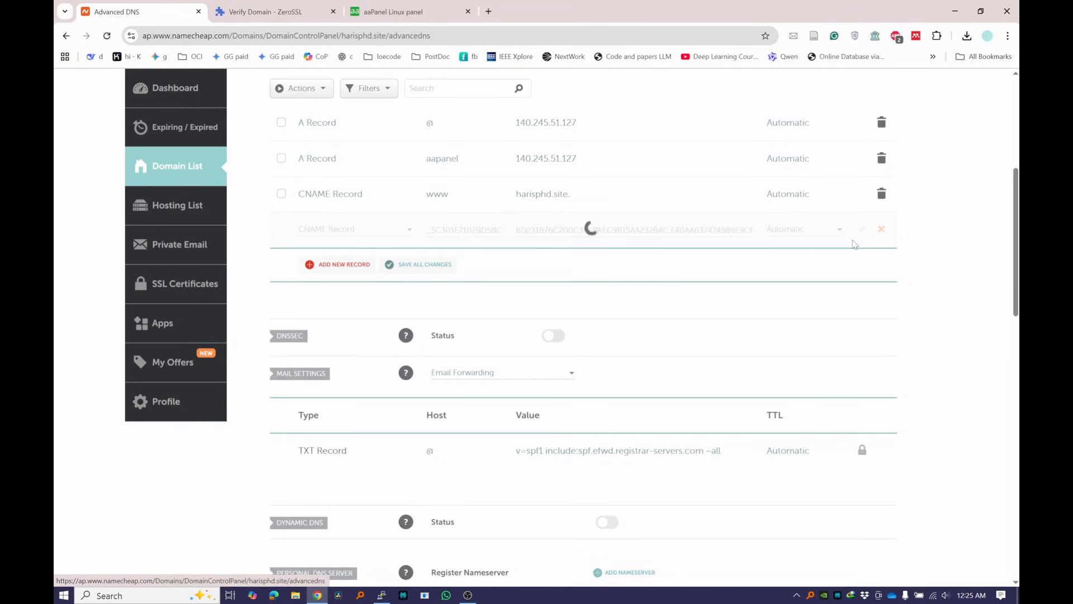
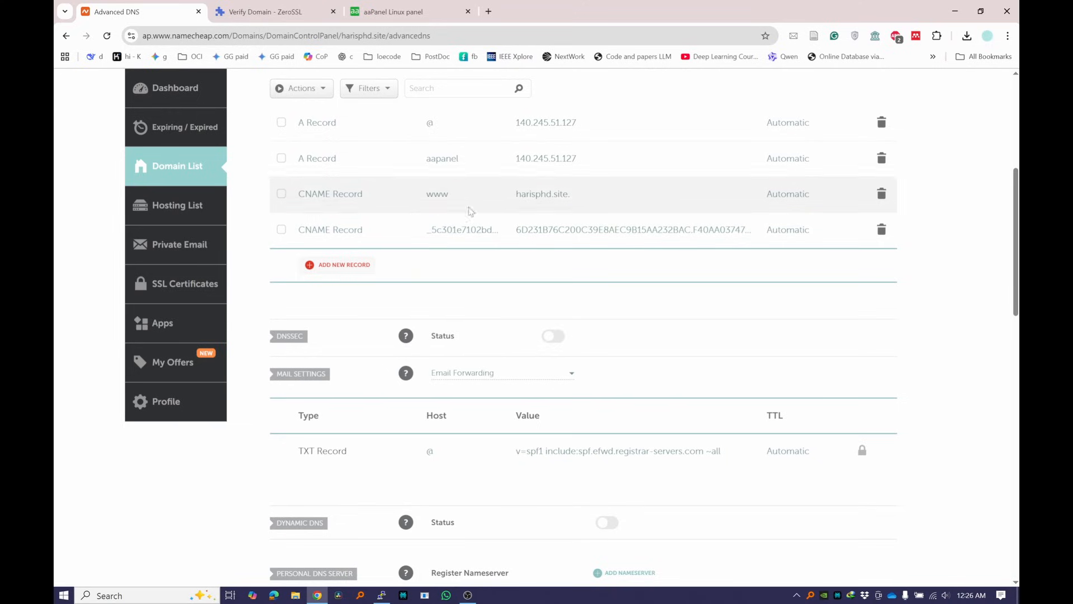
Step: Return to ZeroSSL, proceed from the DNS (CNAME) instructions to Finalize and try to verify harisphd.site
click(301, 7)
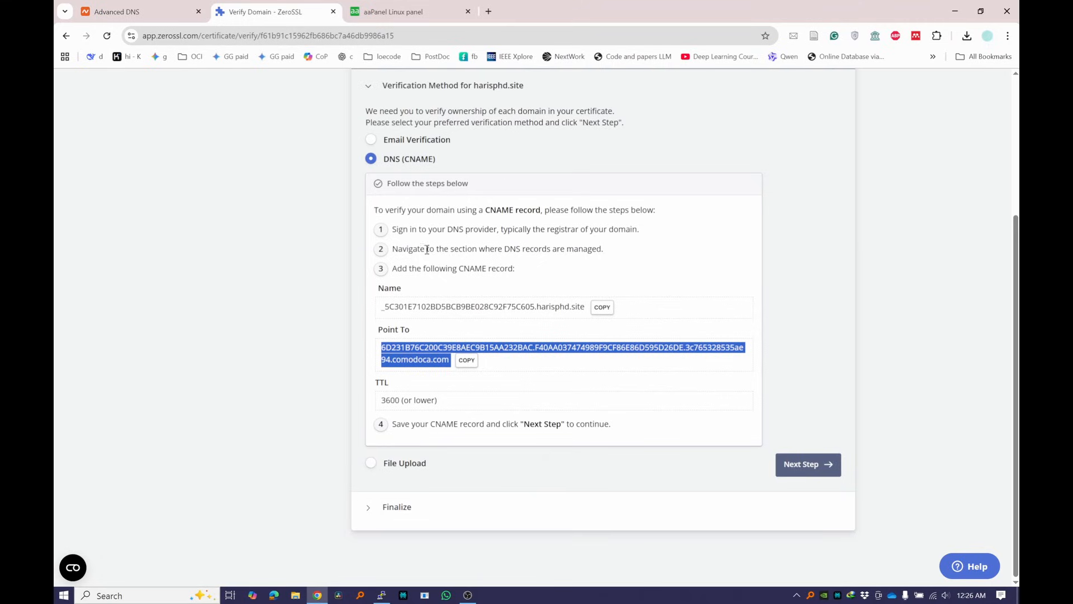
click(807, 464)
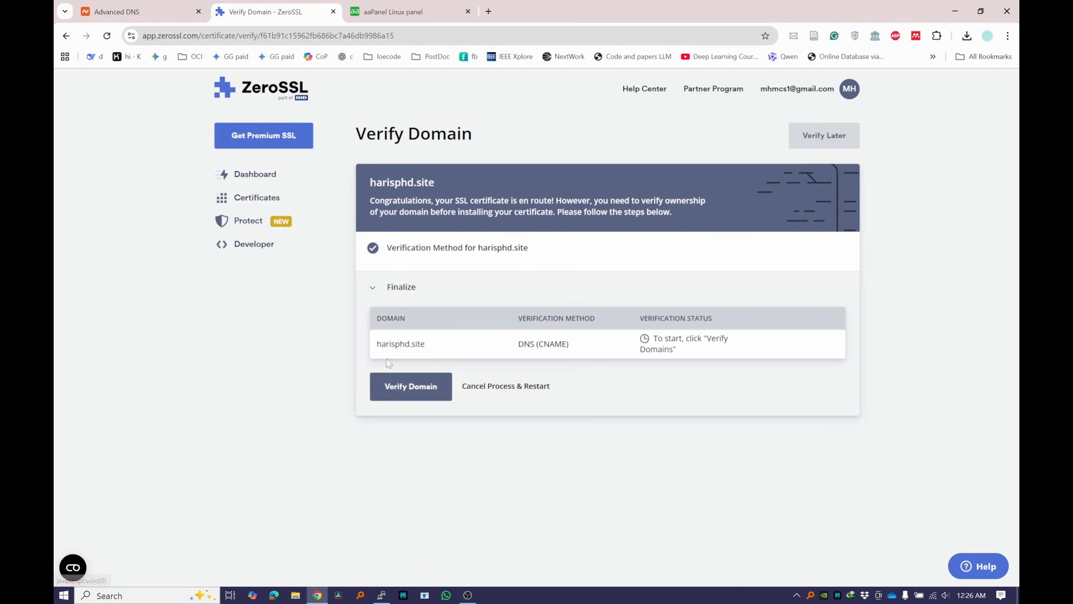
click(420, 393)
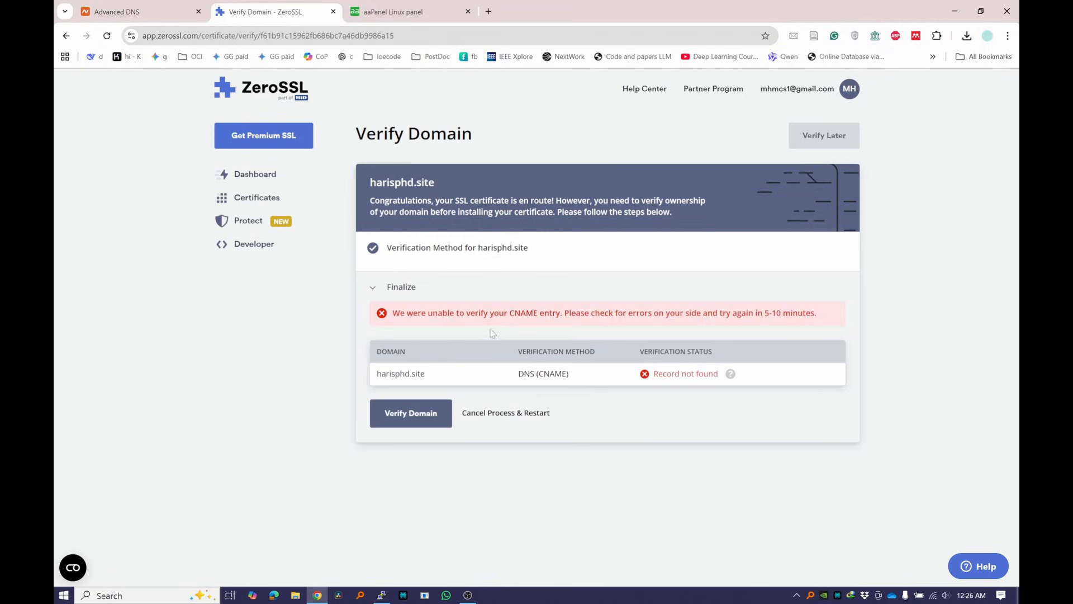
drag(399, 313, 820, 319)
click(776, 315)
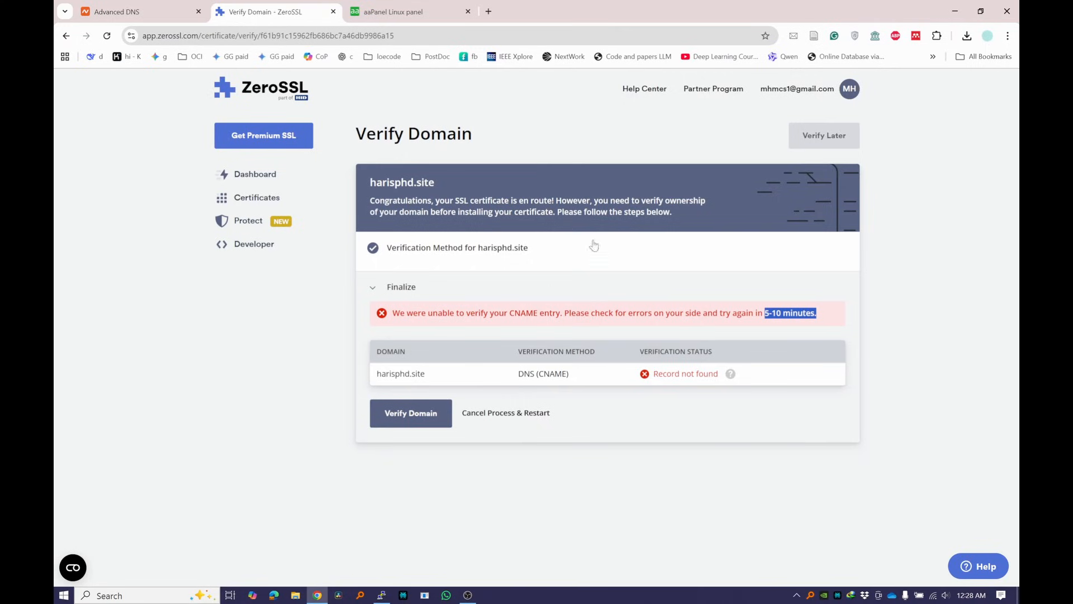
Step: Retry the domain verification for harisphd.site and read the certificate issuing notice
click(436, 413)
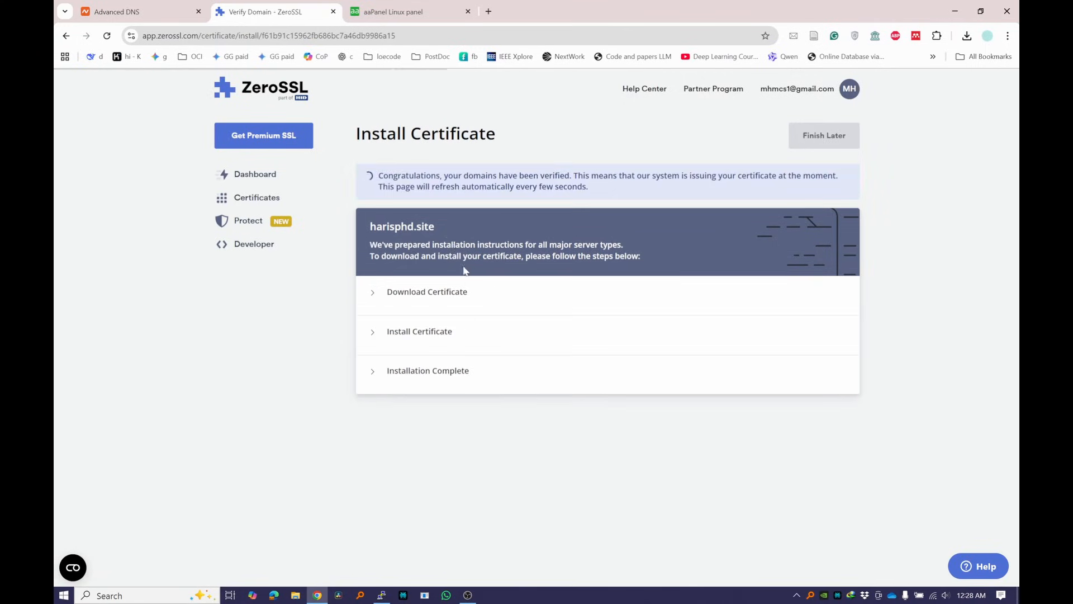
drag(401, 177, 507, 176)
click(536, 177)
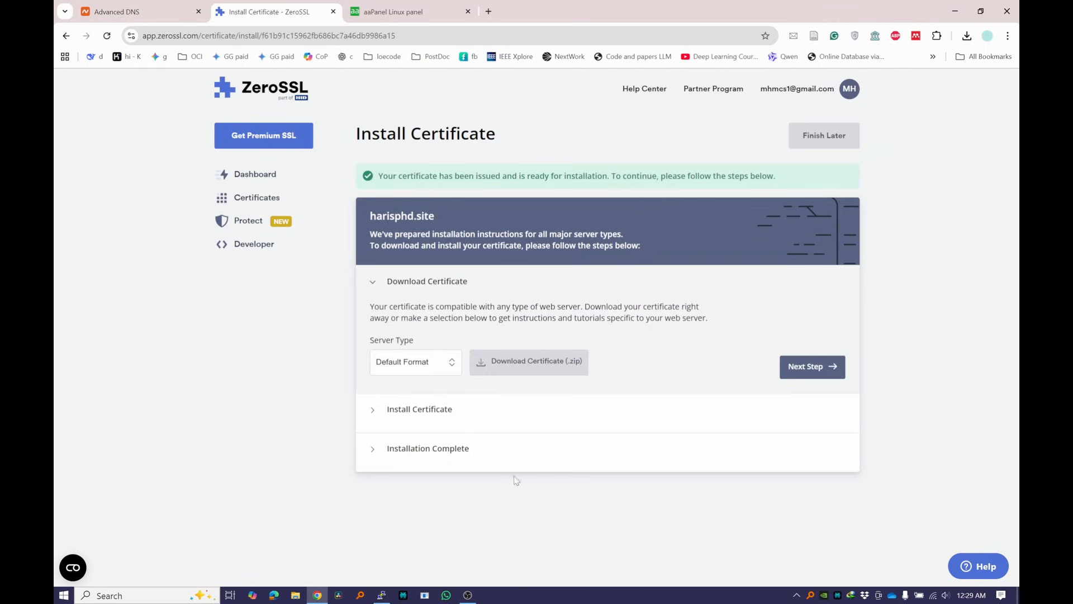
Step: Download the issued certificate as a ZIP in Default Format and continue to the Install Certificate stage
click(443, 372)
click(418, 388)
click(531, 367)
click(793, 369)
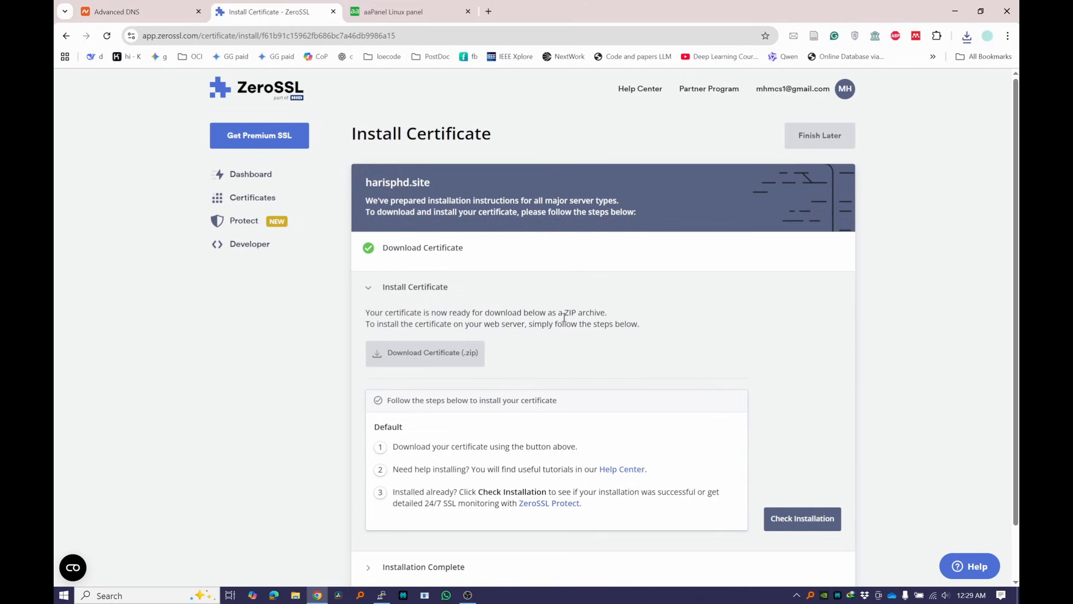
scroll(456, 363, down, 1)
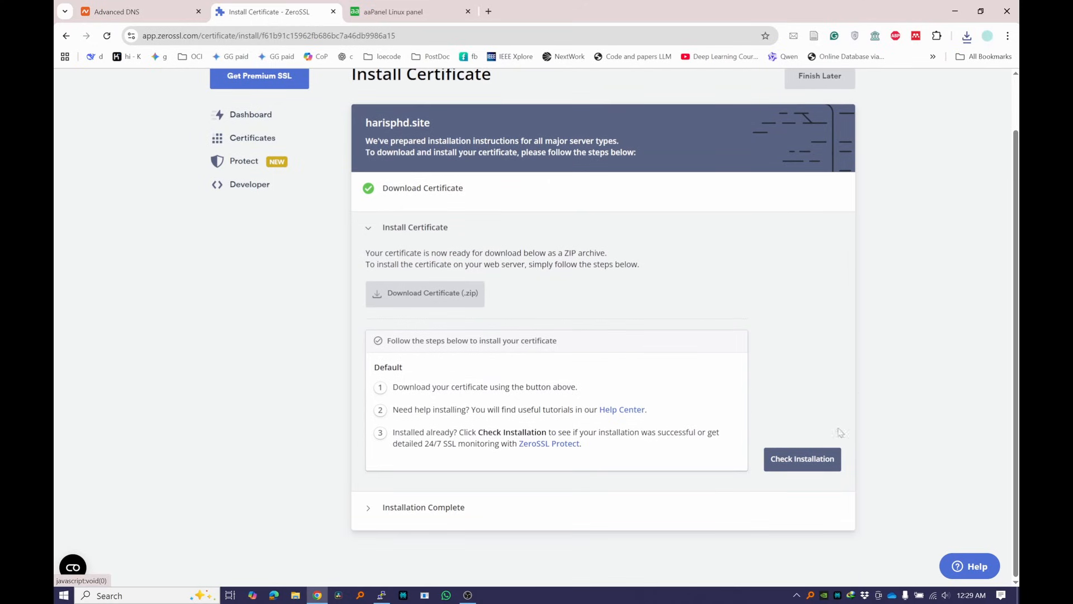
Step: Open the downloaded harisphd.site.zip in WinRAR, extract all three certificate files to a harisphd.site folder on the Desktop and close the archive
click(967, 35)
click(868, 96)
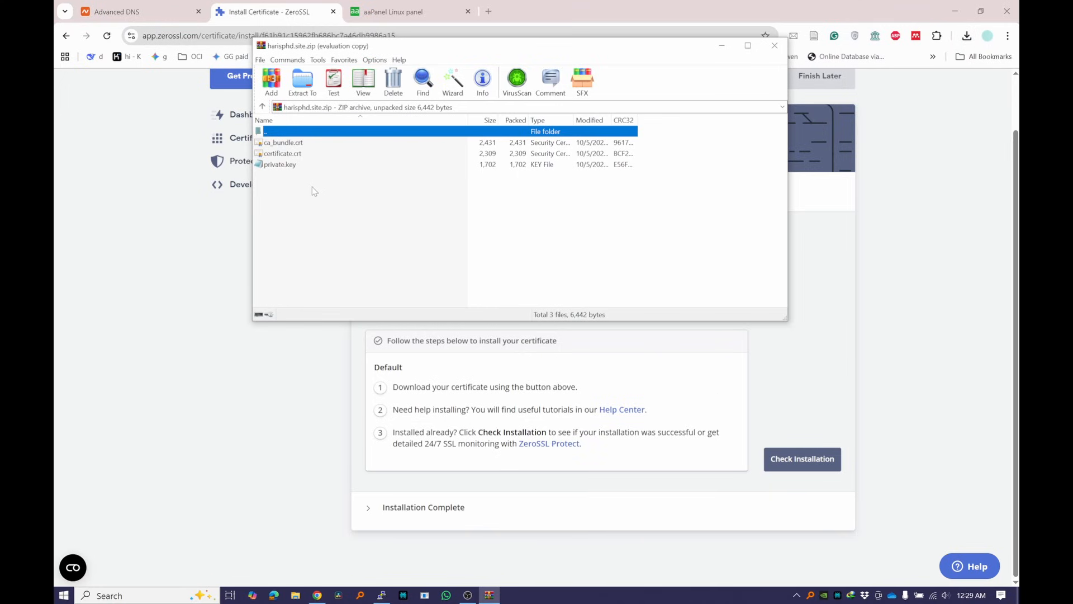
drag(311, 192, 295, 146)
click(310, 82)
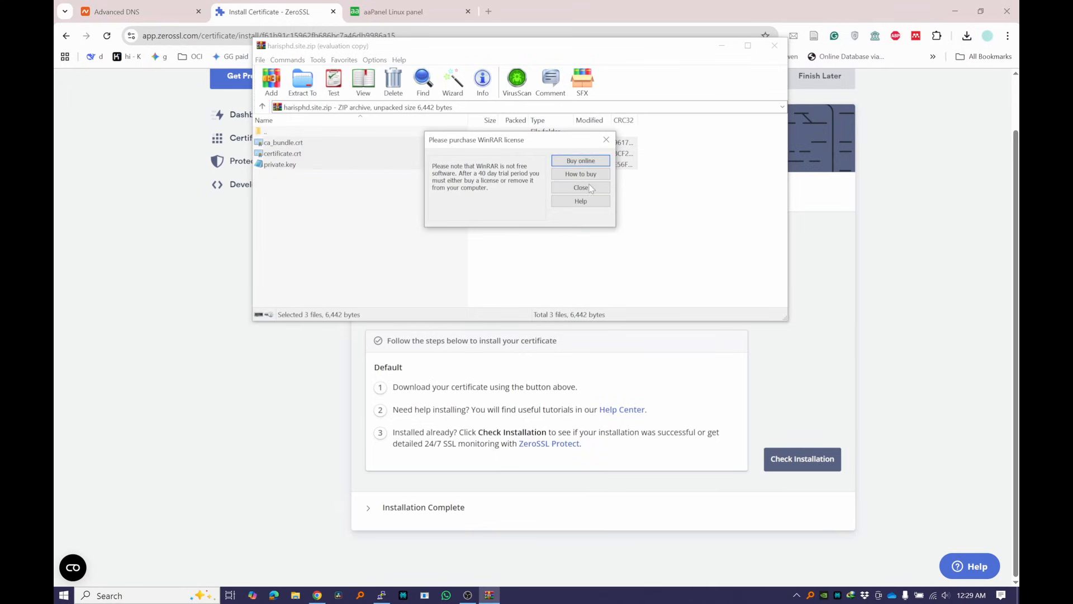
click(608, 137)
click(544, 120)
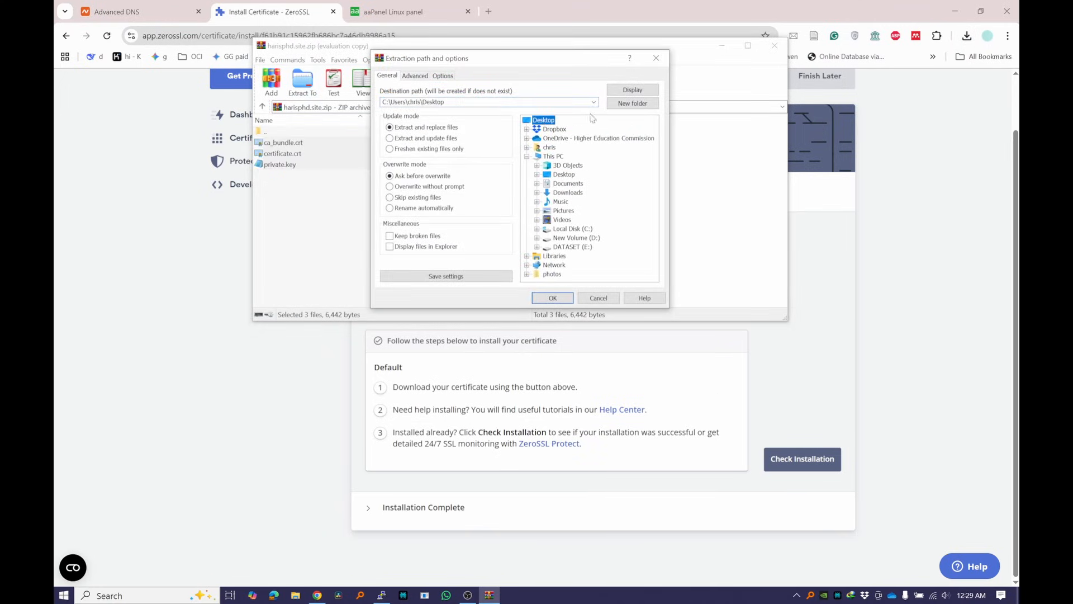
click(633, 104)
click(552, 298)
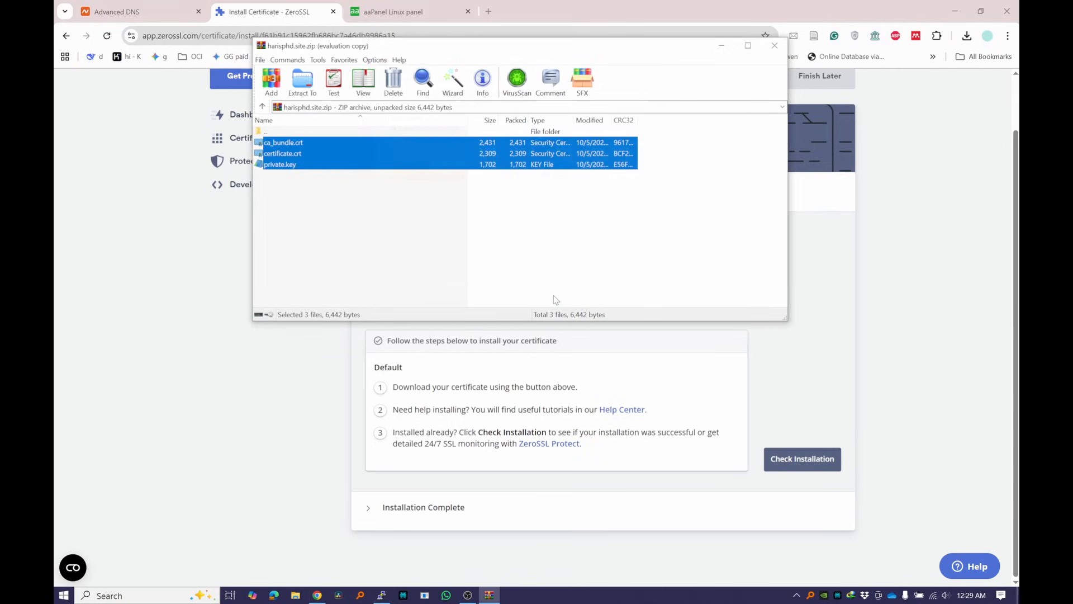
click(775, 45)
Step: Open the harisphd.site folder on the desktop and review the extracted certificate and private key files
click(1018, 596)
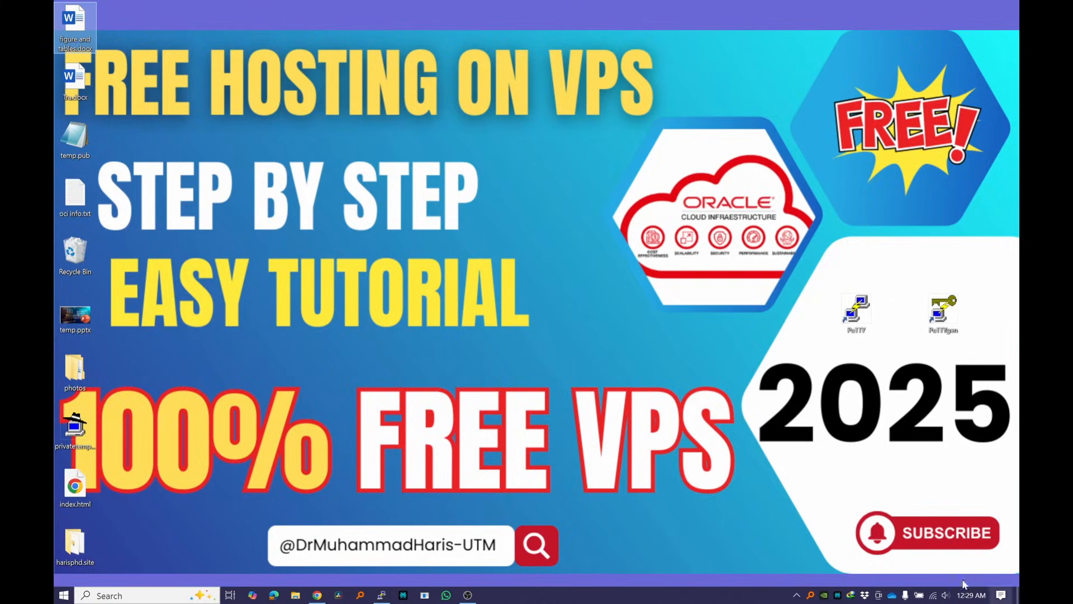
double_click(75, 540)
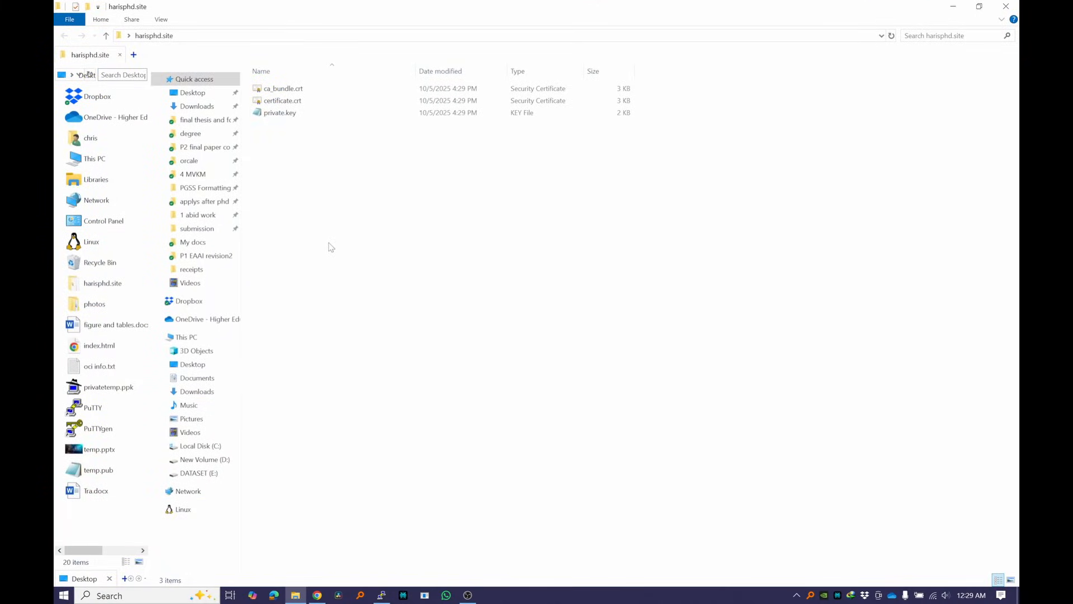
drag(329, 243, 309, 97)
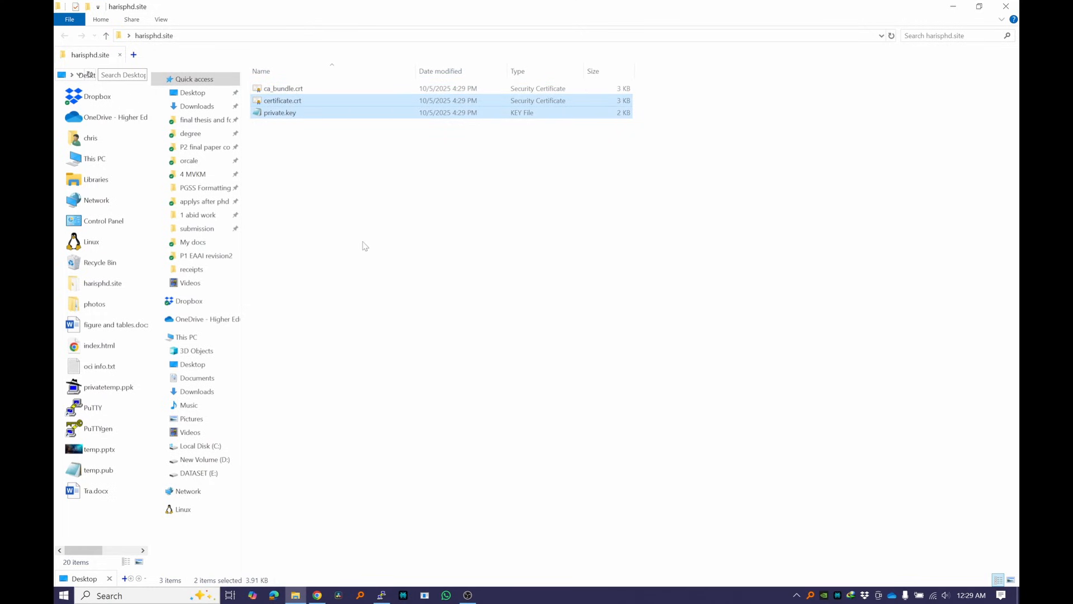
click(361, 245)
Step: Switch to aaPanel in Chrome and open the SSL settings of the harisphd.site website
click(317, 595)
click(407, 5)
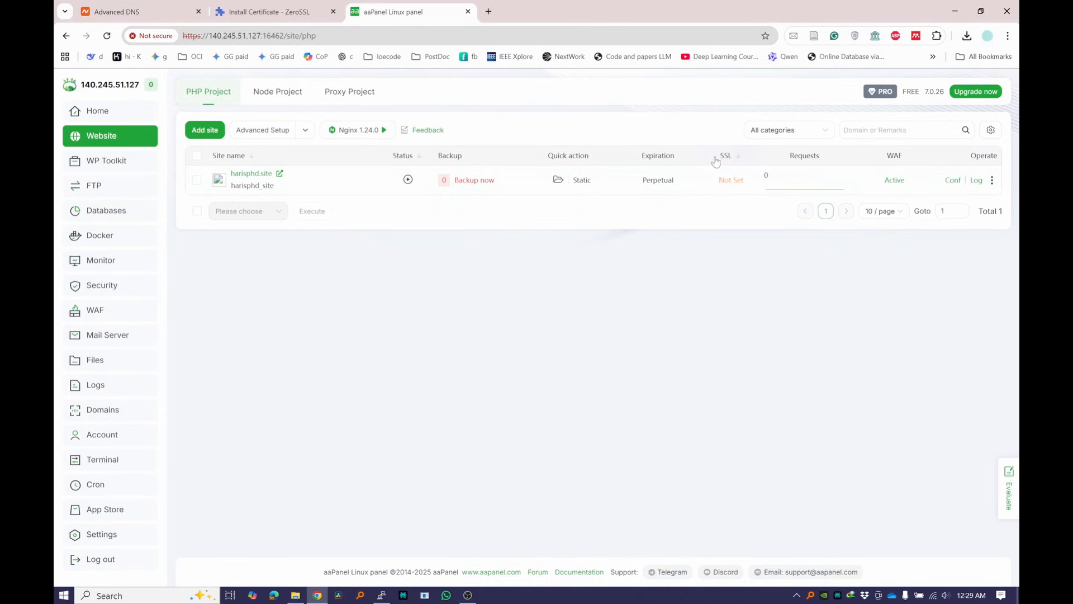
click(953, 180)
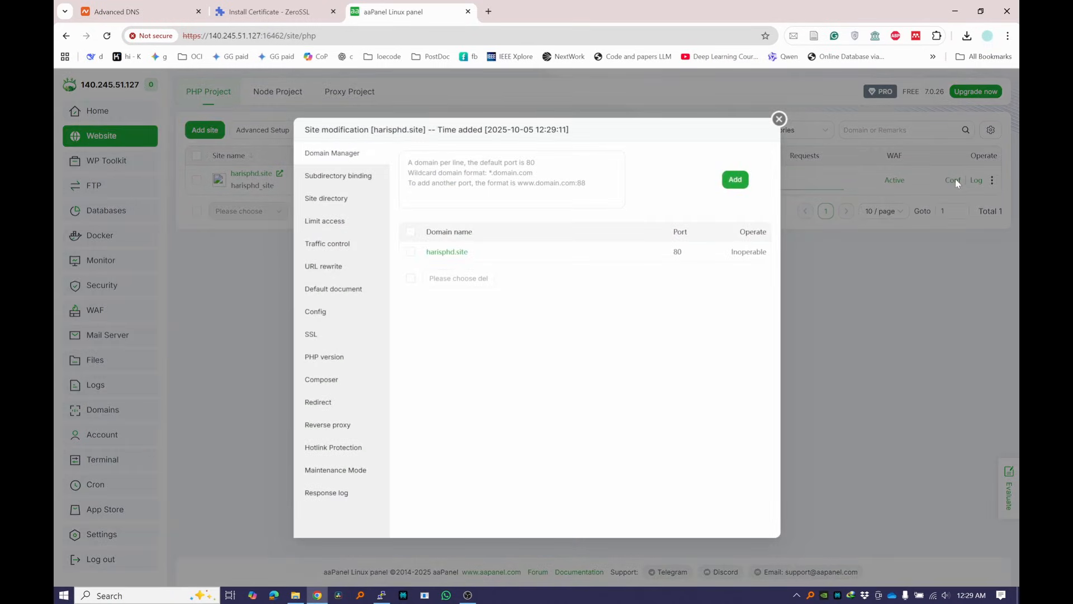
click(311, 334)
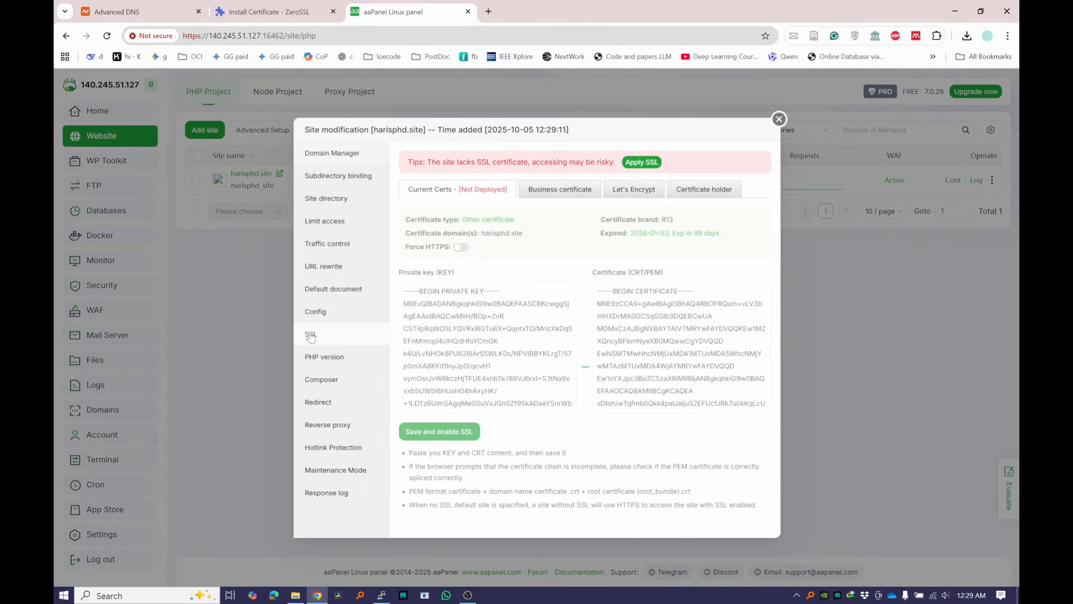
Step: Clear the existing contents of the Private key (KEY) and Certificate (CRT/PEM) fields
click(508, 395)
key(ctrl+a)
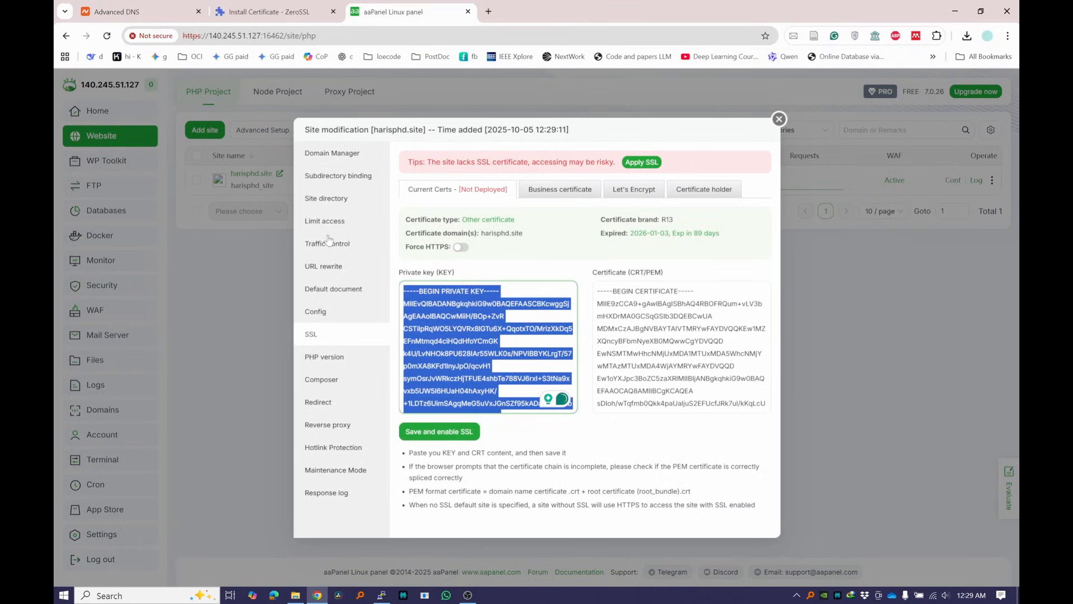
key(BackSpace)
triple_click(629, 338)
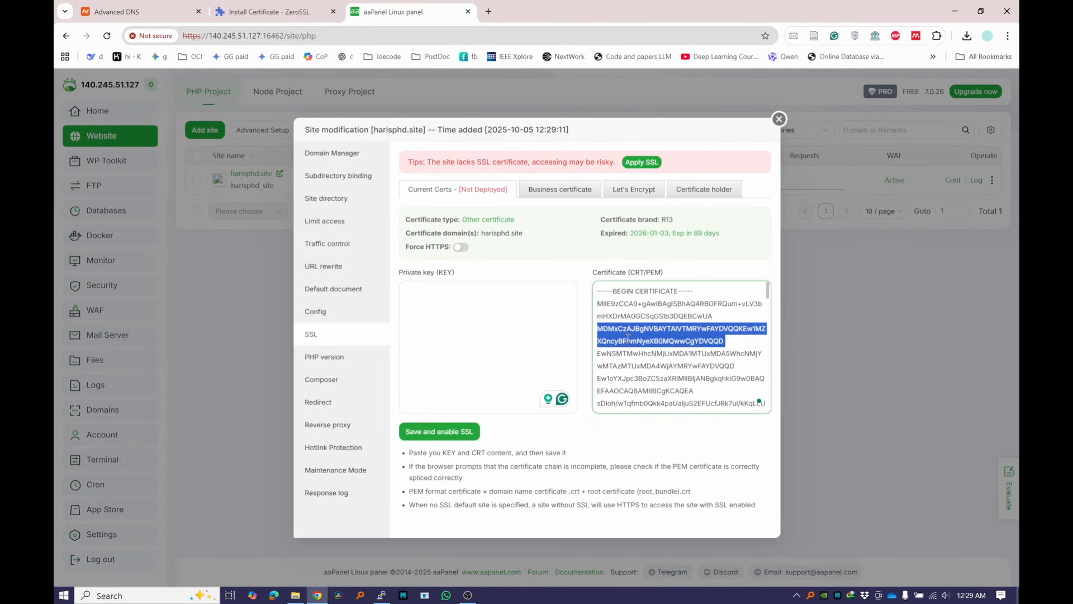
key(ctrl+a)
key(BackSpace)
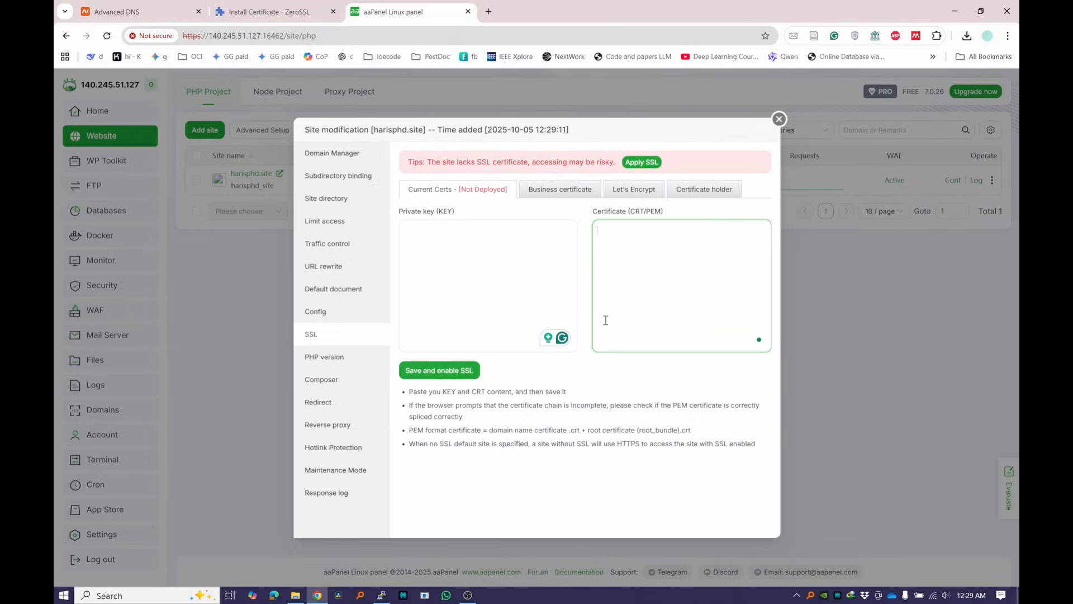
click(503, 241)
drag(399, 211, 454, 210)
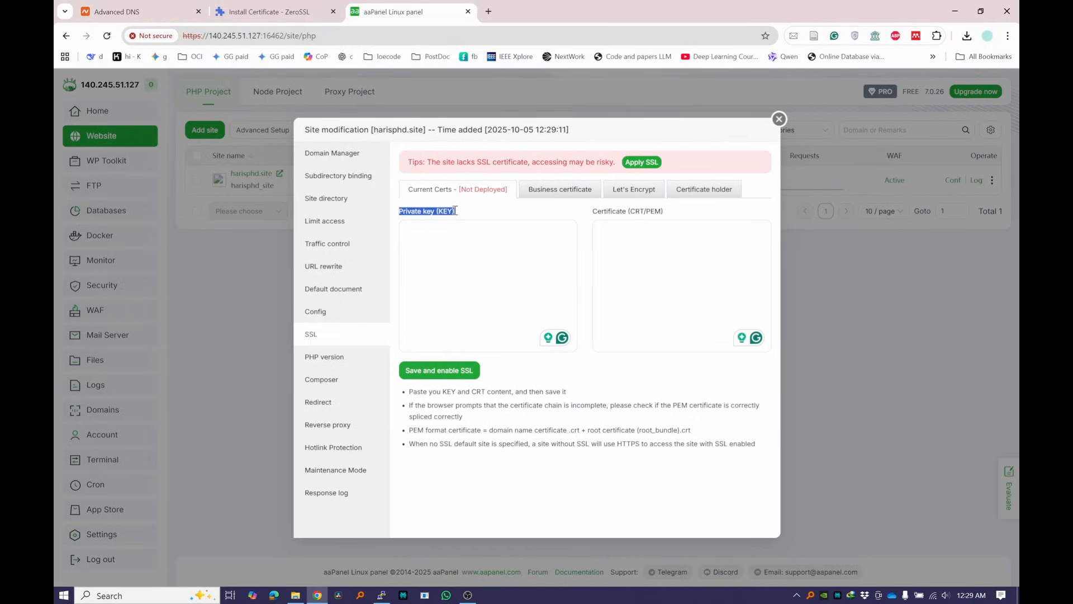
Step: Copy the full contents of private.key from the harisphd.site desktop folder and paste them into aaPanel's Private key (KEY) field
click(317, 595)
double_click(90, 555)
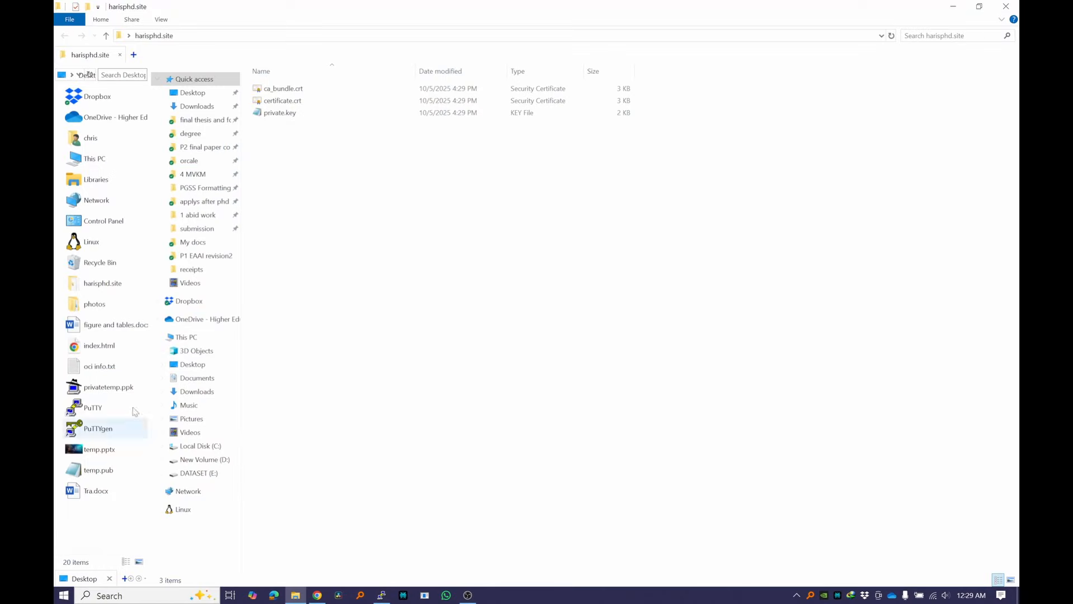
double_click(302, 114)
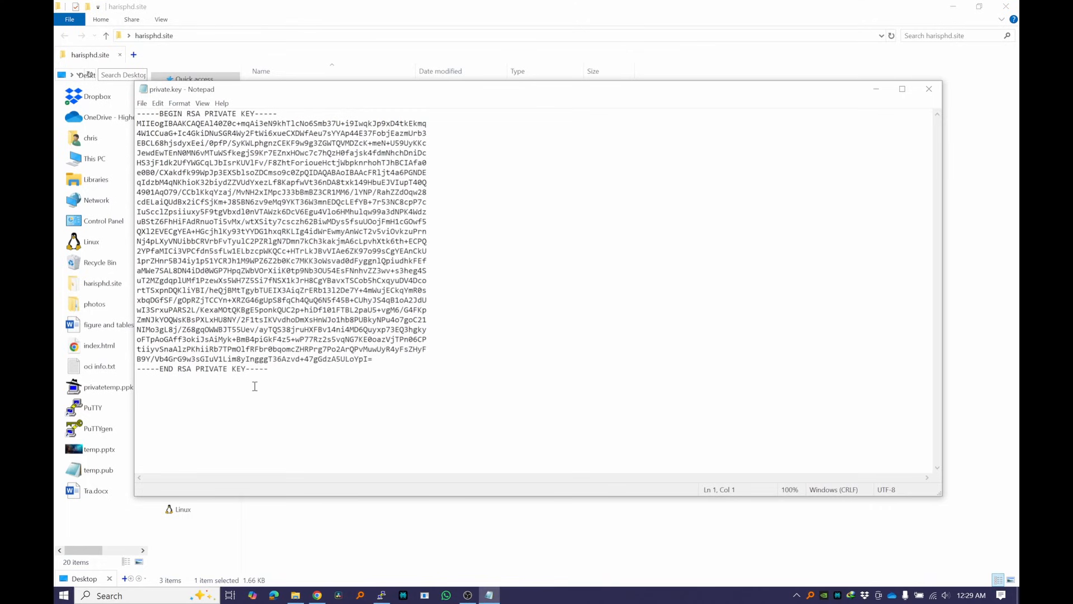
drag(274, 372, 75, 114)
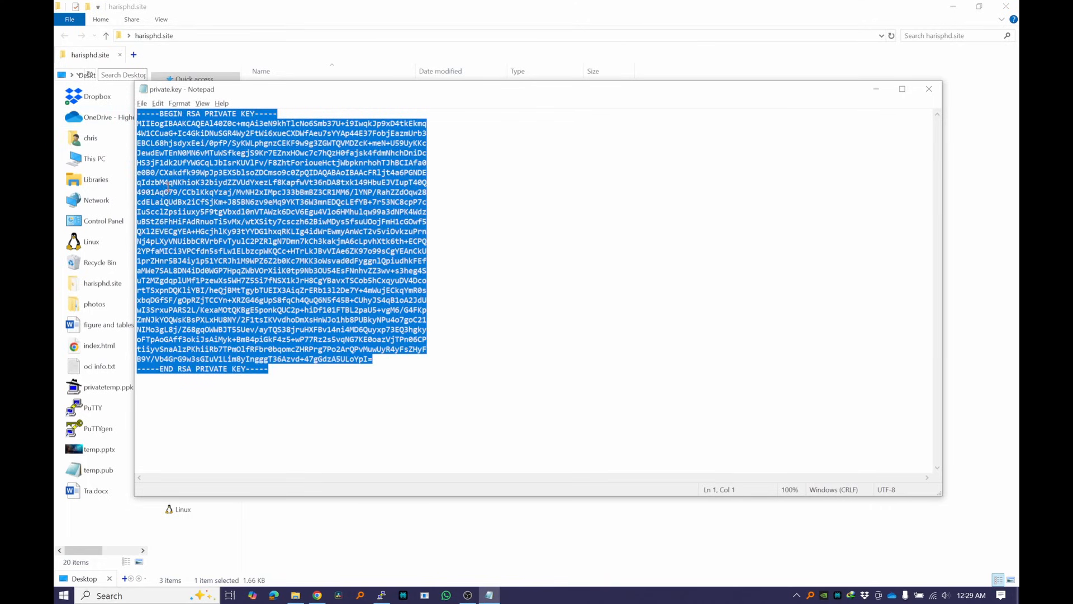
key(alt+Tab)
key(alt+Tab)
click(479, 263)
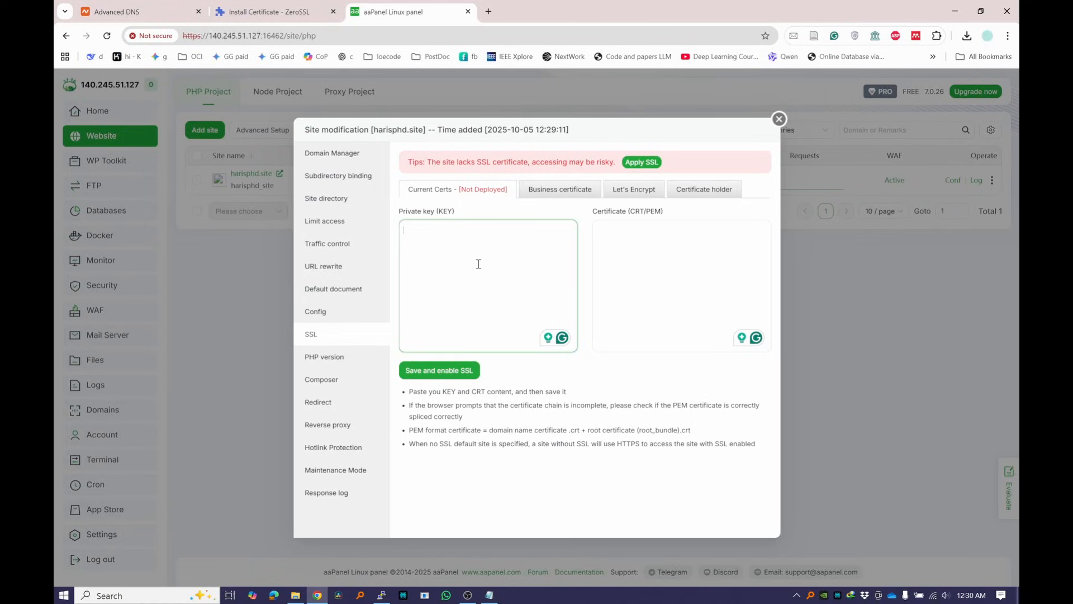
key(ctrl+v)
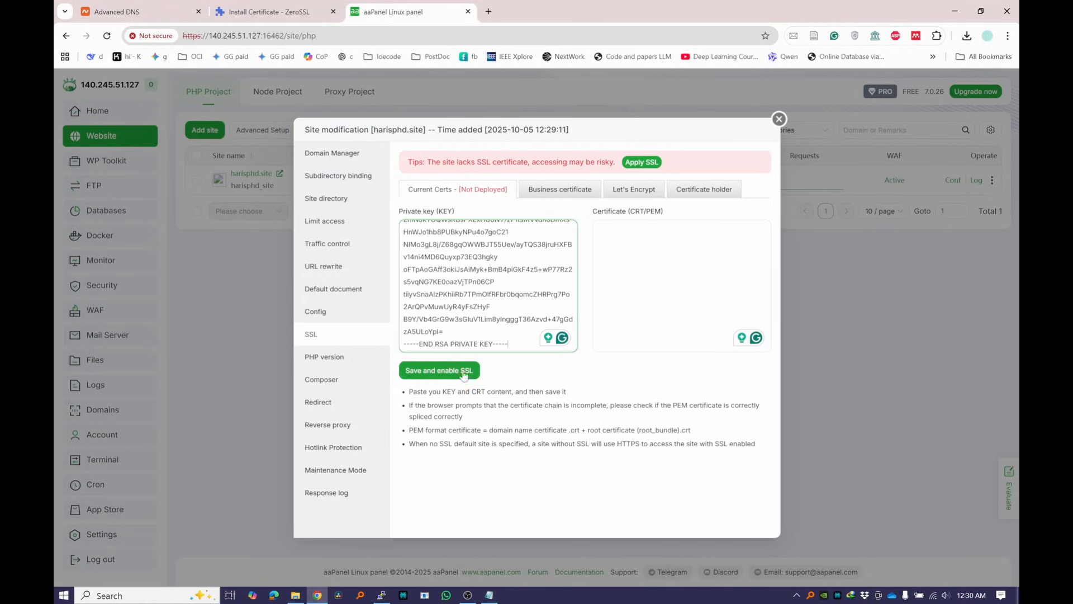
Step: Open certificate.crt from the harisphd.site folder in Notepad, copy its full text and paste it into aaPanel's Certificate (CRT/PEM) field
key(super+d)
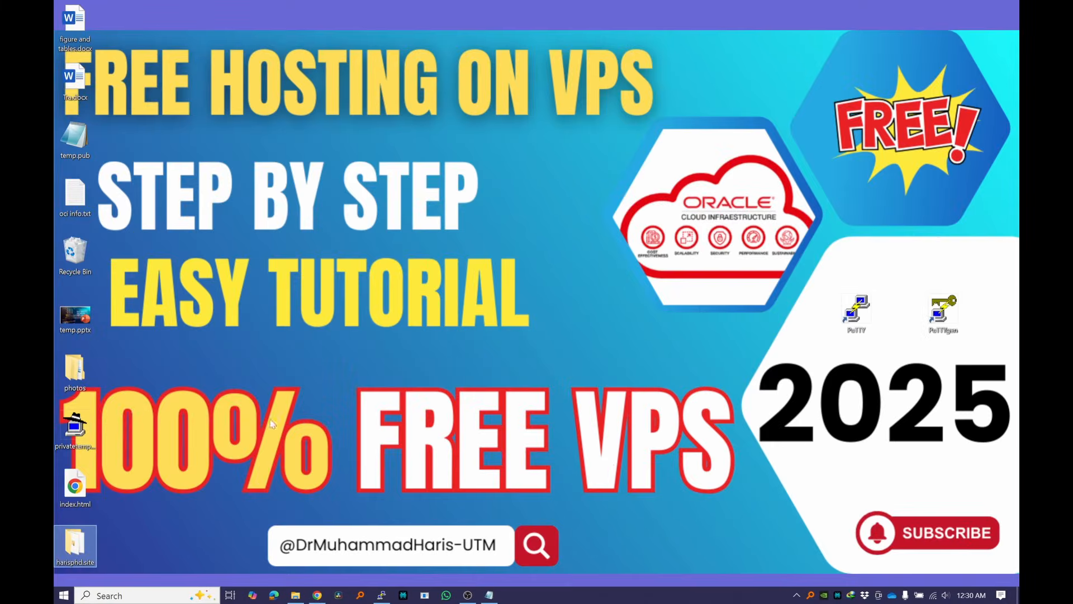
double_click(78, 541)
click(289, 101)
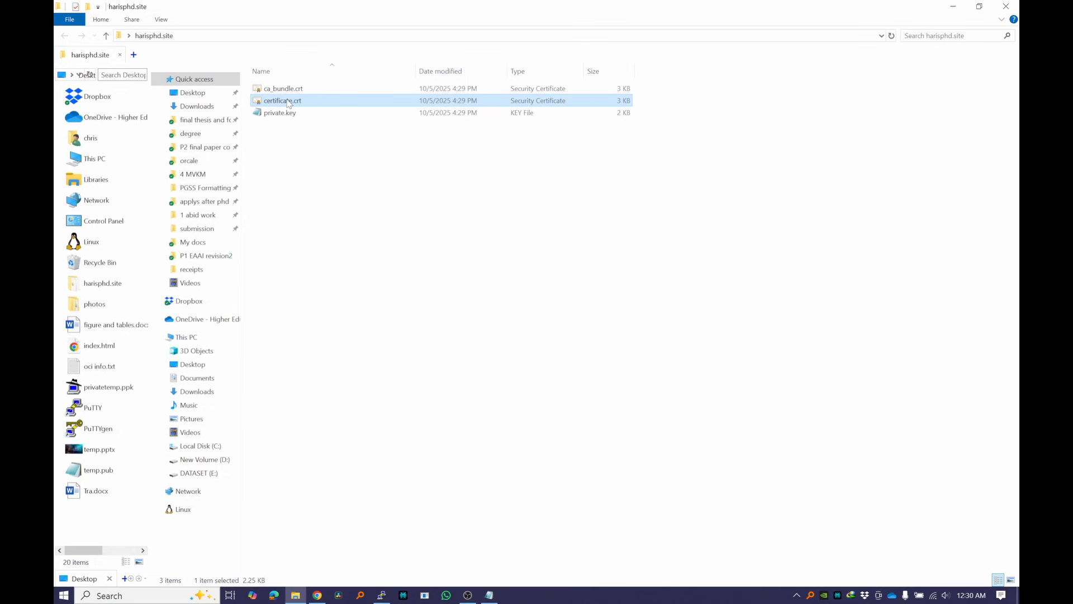
right_click(290, 103)
mouse_move(425, 207)
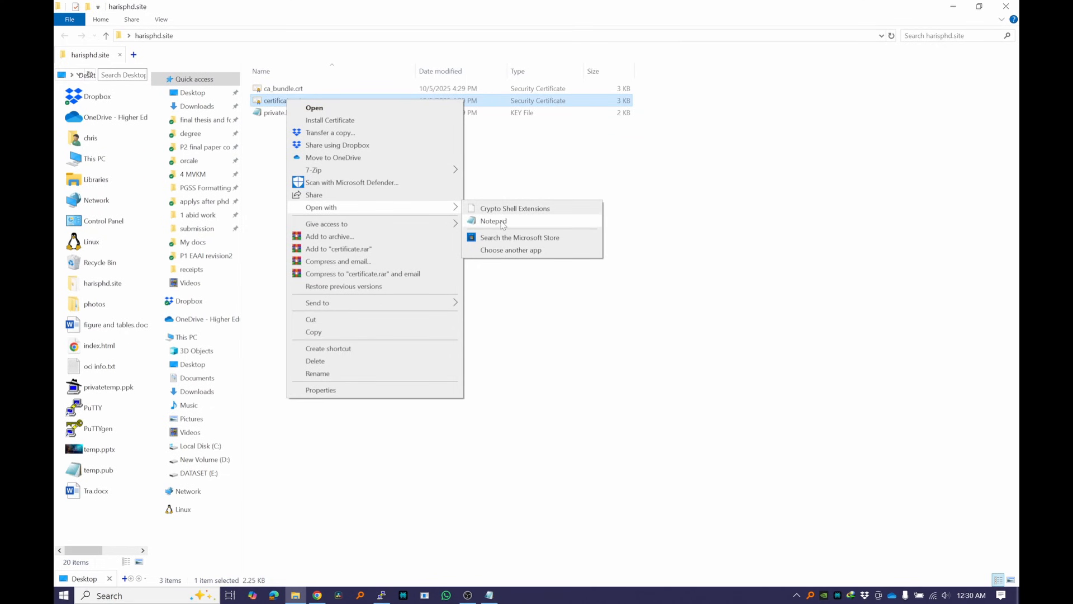
click(503, 224)
drag(138, 114, 251, 465)
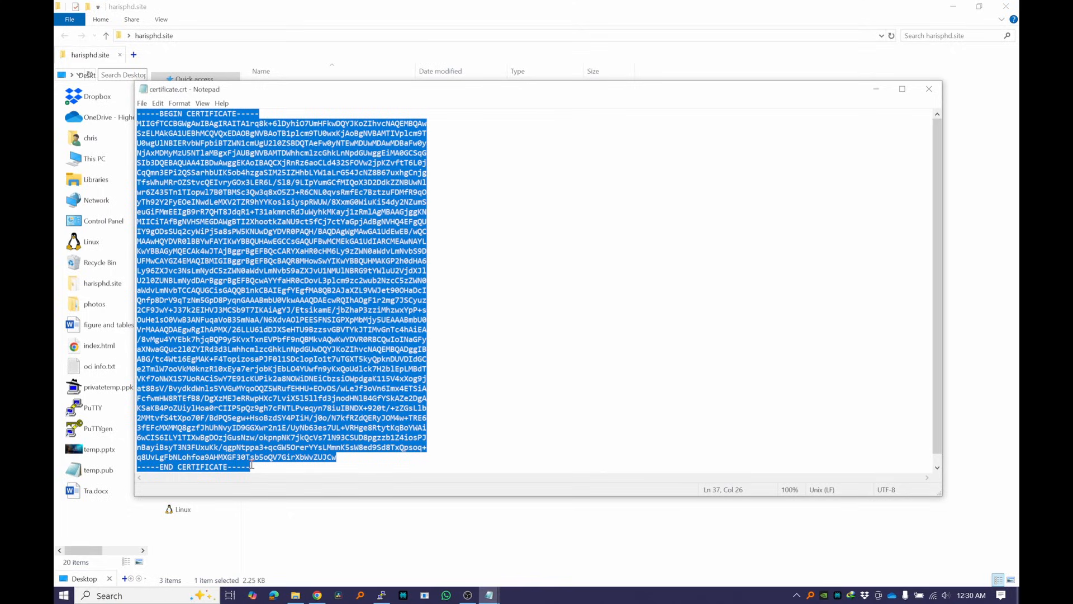
key(alt+Tab)
key(alt+Tab)
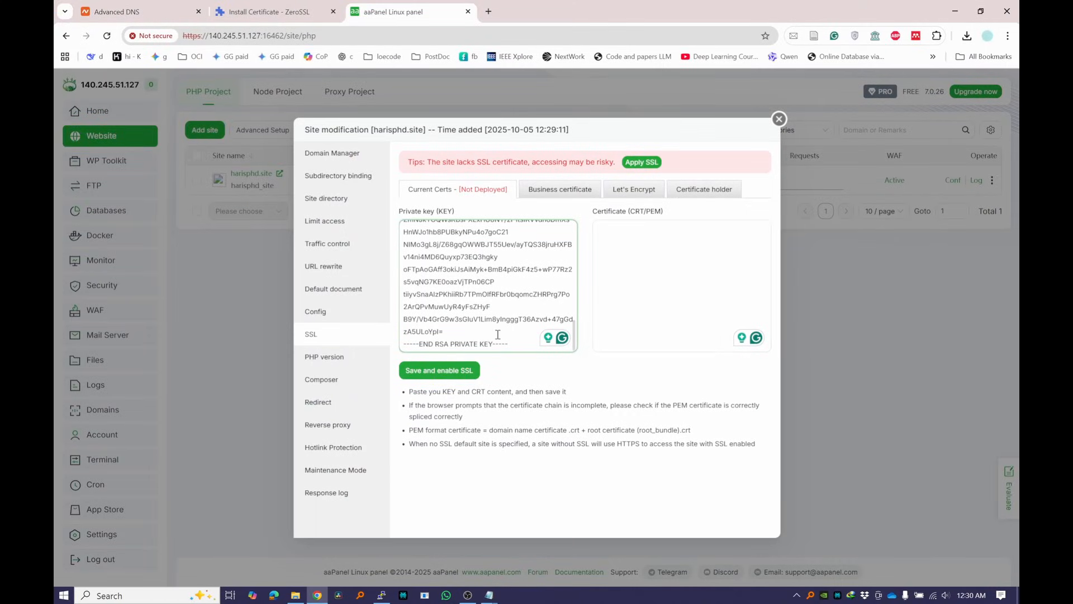
click(627, 291)
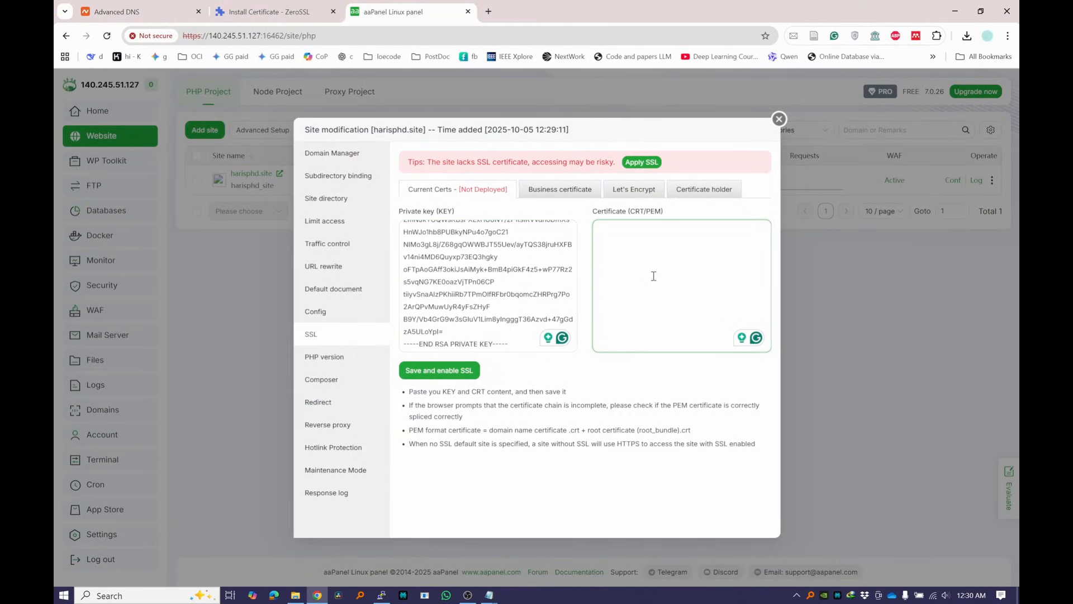
key(ctrl+v)
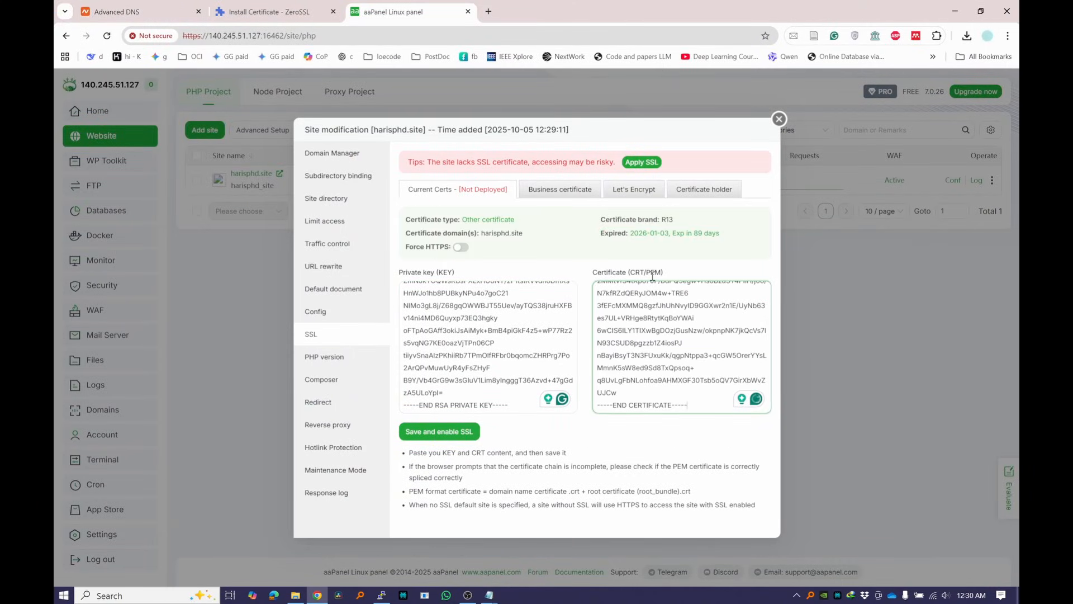
Step: Try to turn on Force HTTPS, save and enable SSL with the new certificate, and close the site settings
click(460, 247)
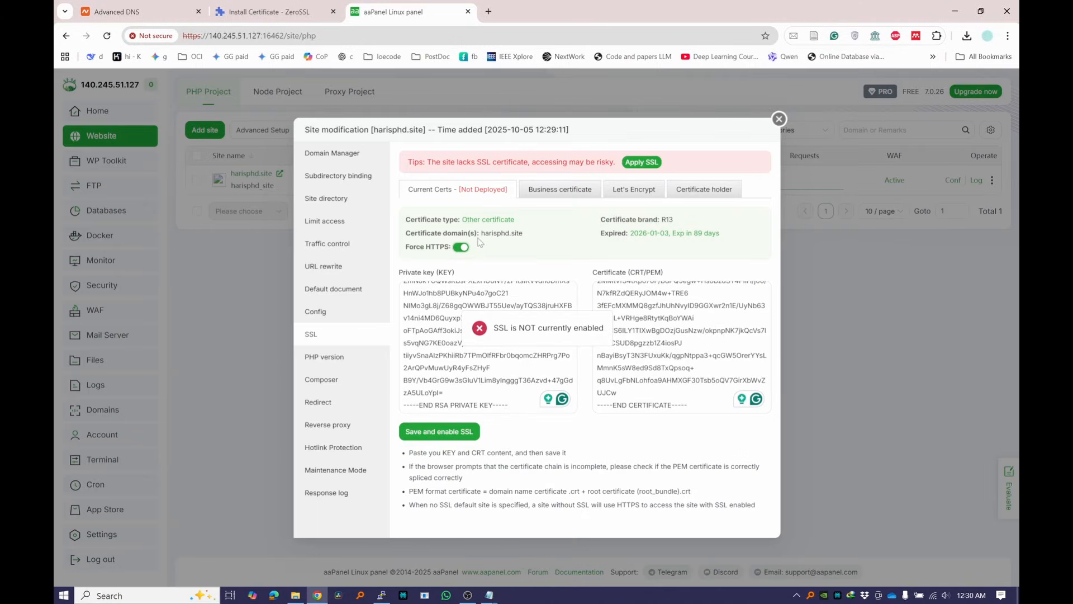
click(447, 431)
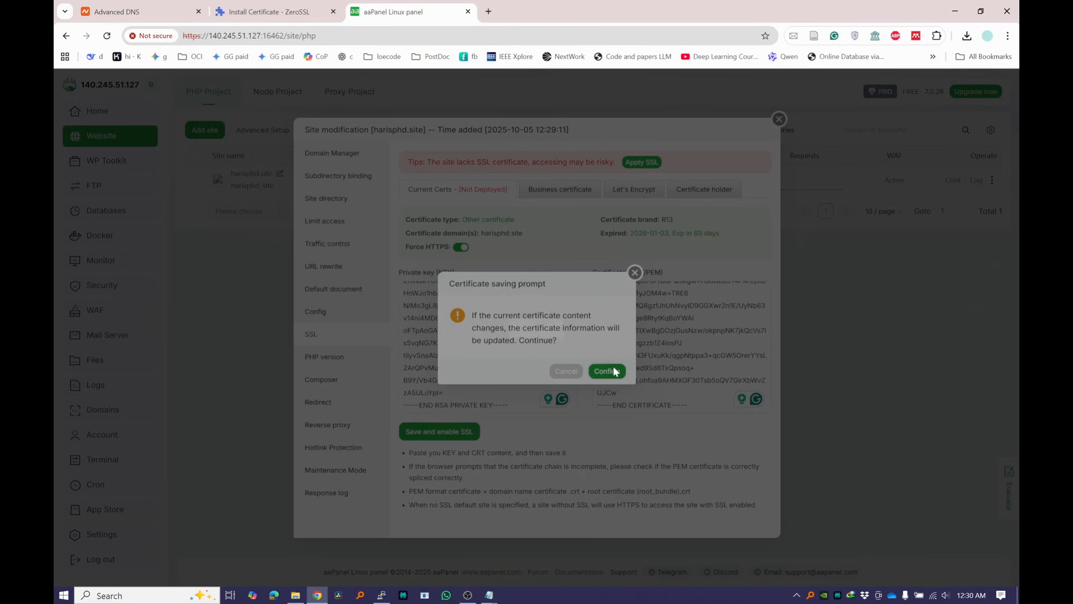
click(614, 371)
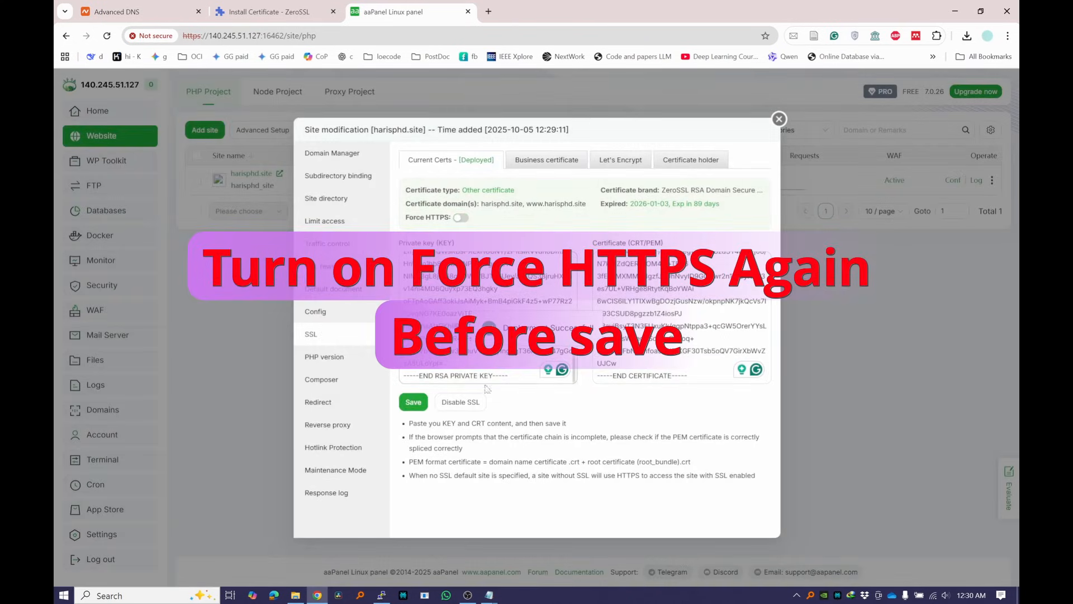
click(421, 400)
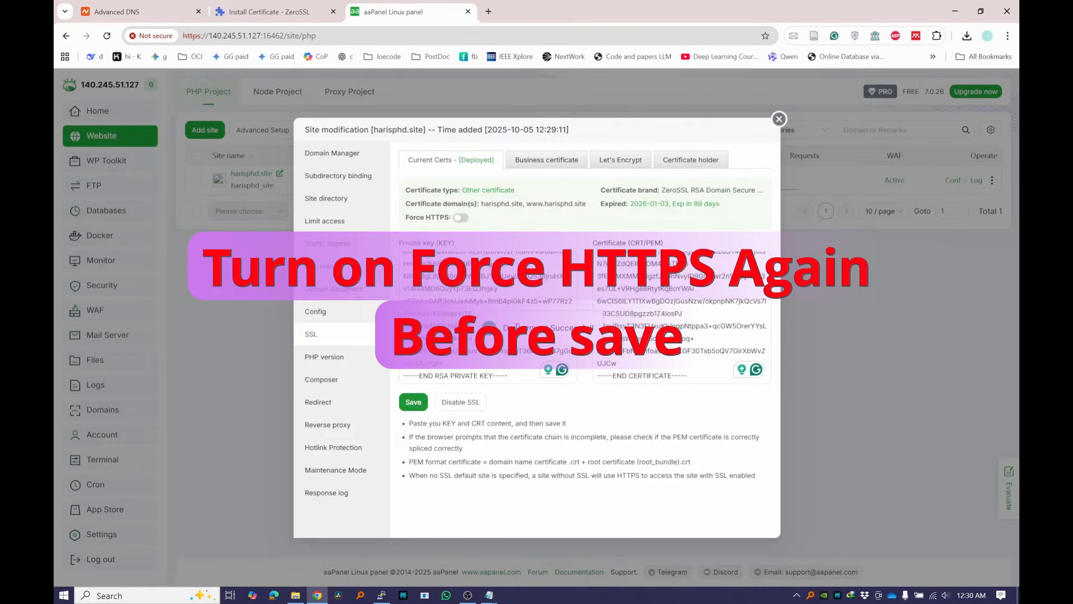
drag(503, 328, 602, 331)
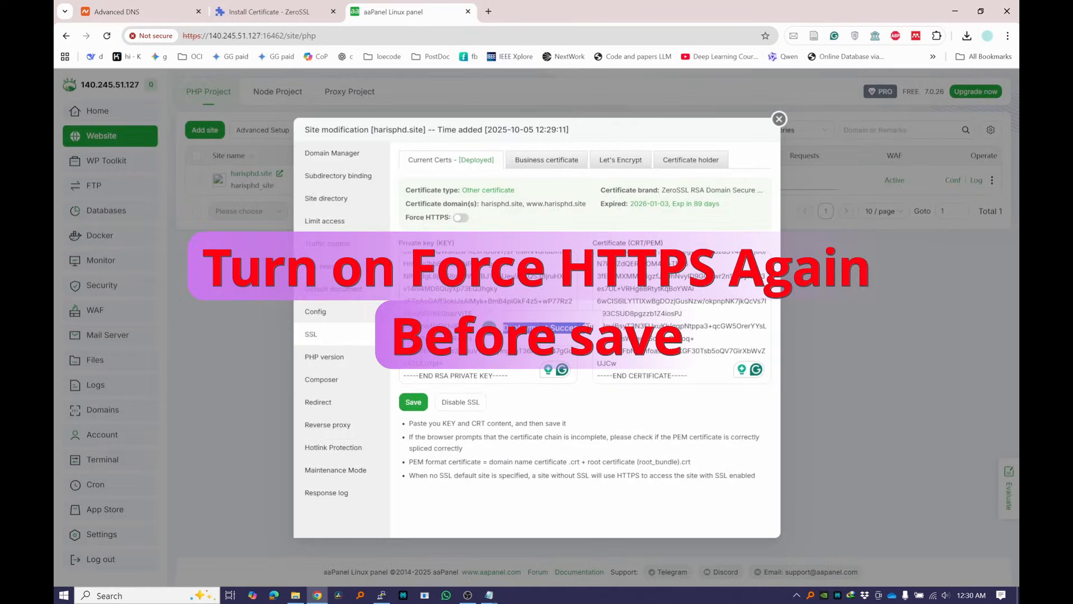
click(777, 121)
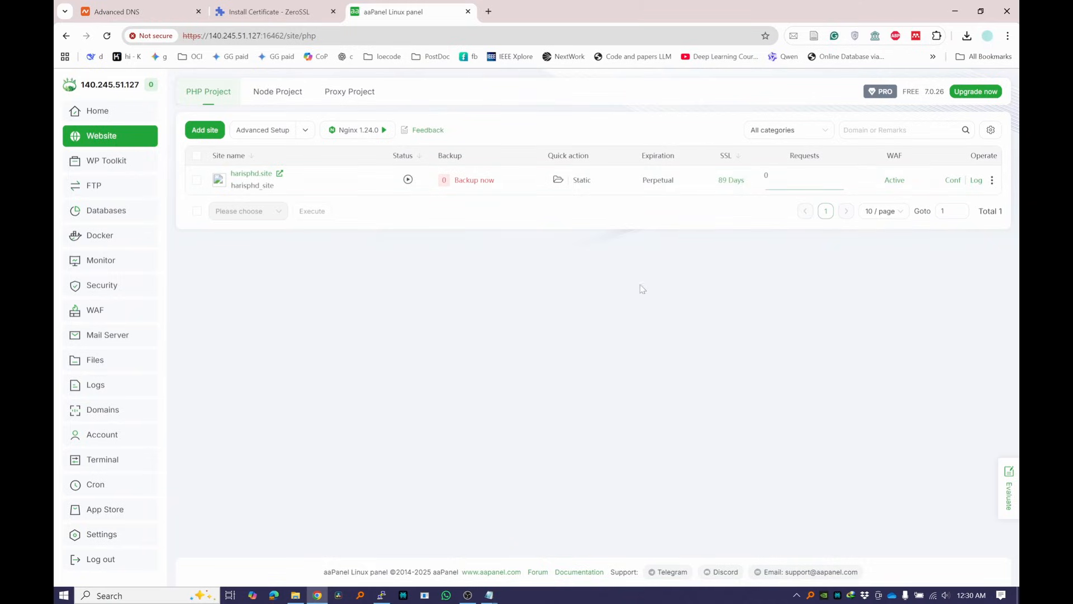
Step: Open harisphd.site from the aaPanel website list and check its connection security information in Chrome
click(282, 174)
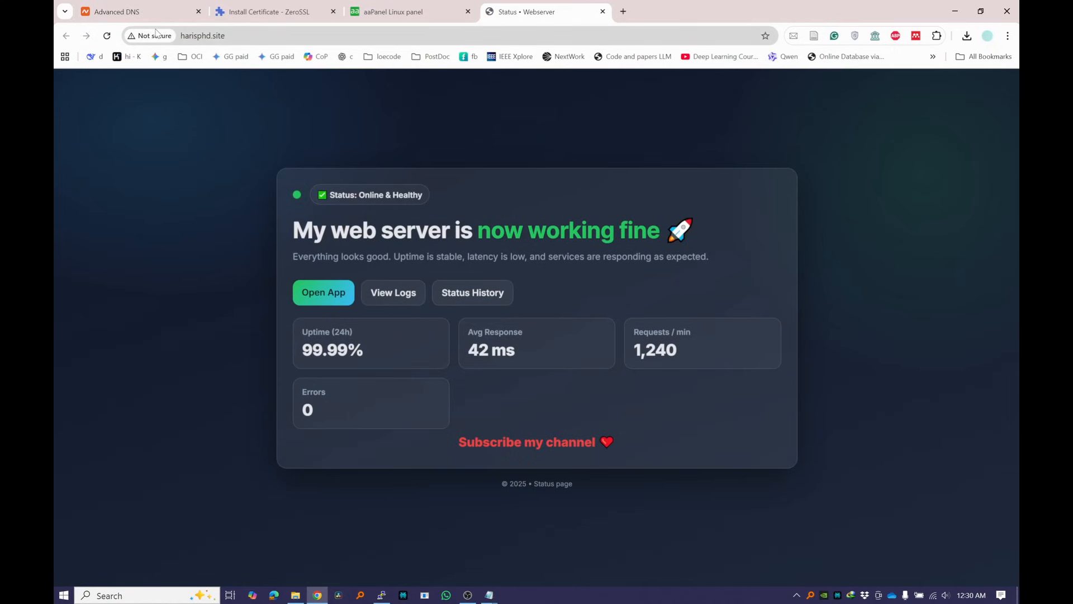
click(156, 33)
key(Escape)
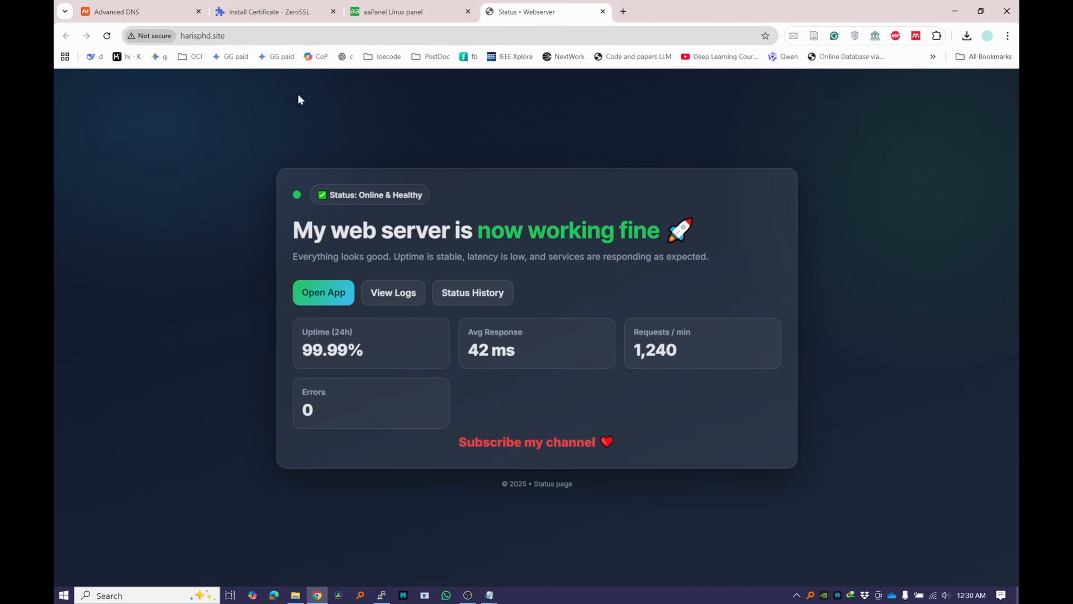
click(159, 37)
click(458, 144)
Step: Switch to Microsoft Edge, open harisphd.site and read its connection security details
click(273, 595)
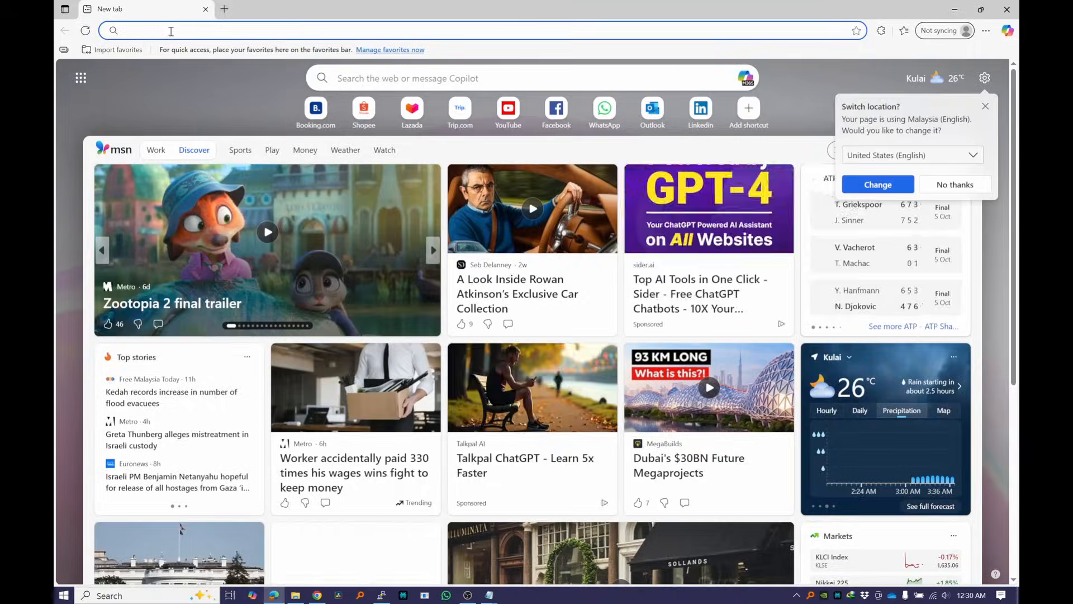
click(172, 31)
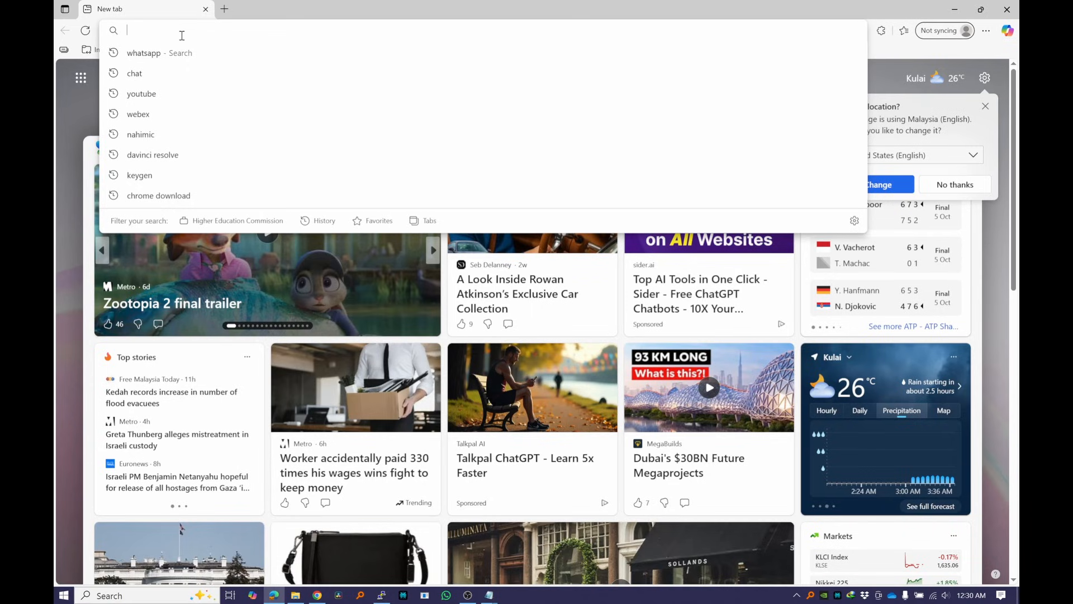
text(haris)
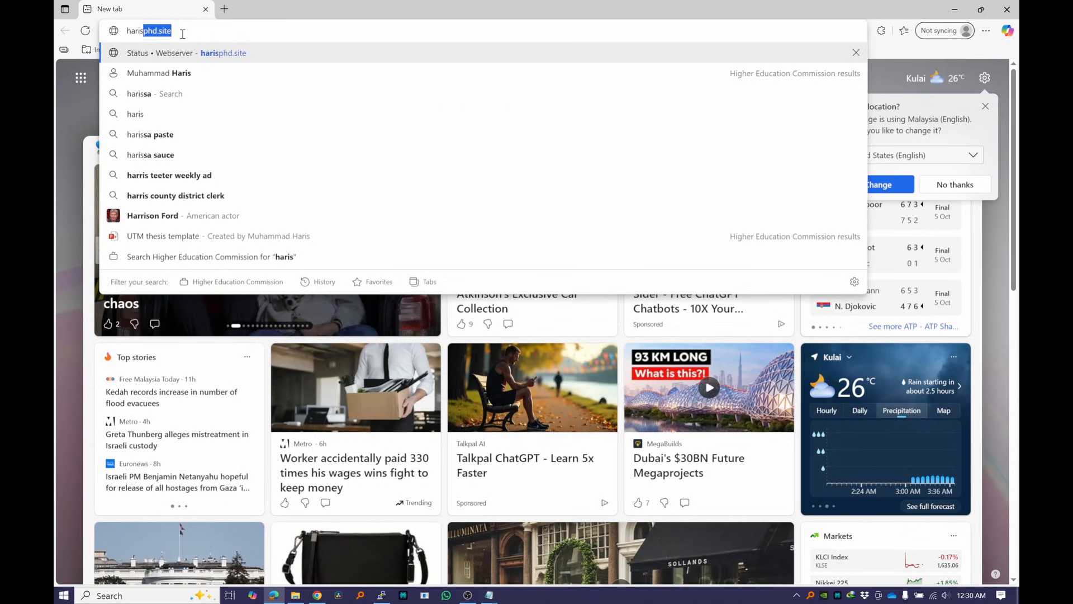
key(Right)
key(Return)
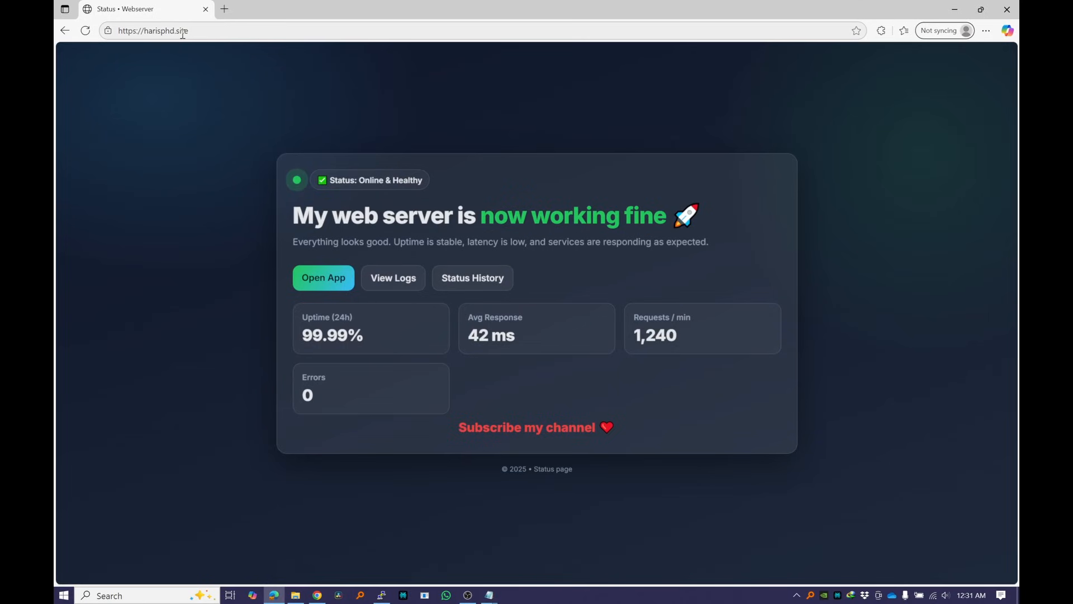
click(108, 31)
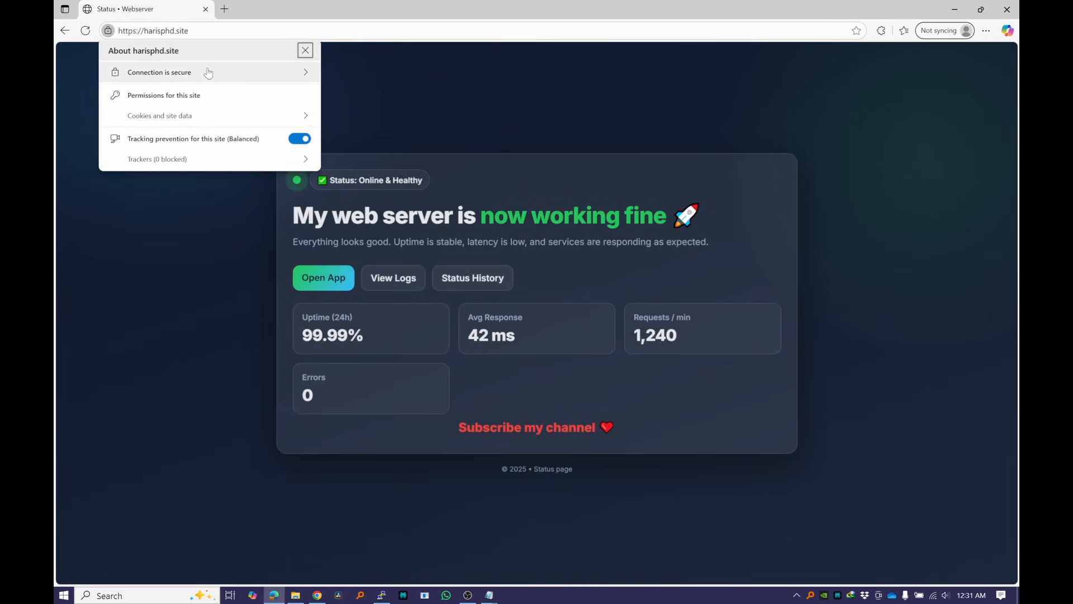
click(181, 75)
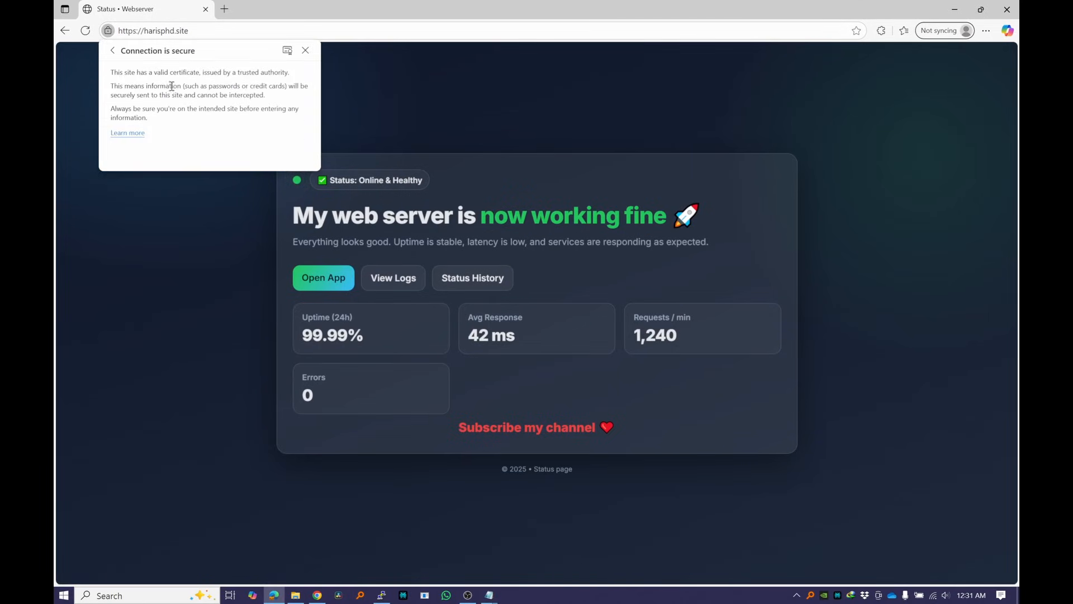
click(513, 202)
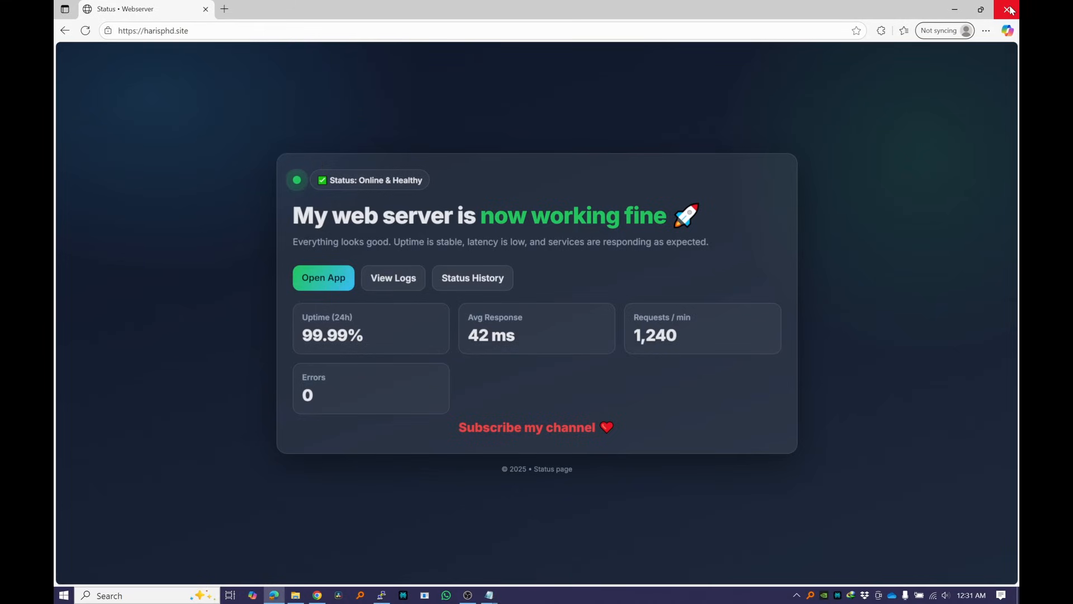
Step: Load harisphd.site in a second Edge tab, recheck its connection security and return to the aaPanel website list in Chrome
click(189, 28)
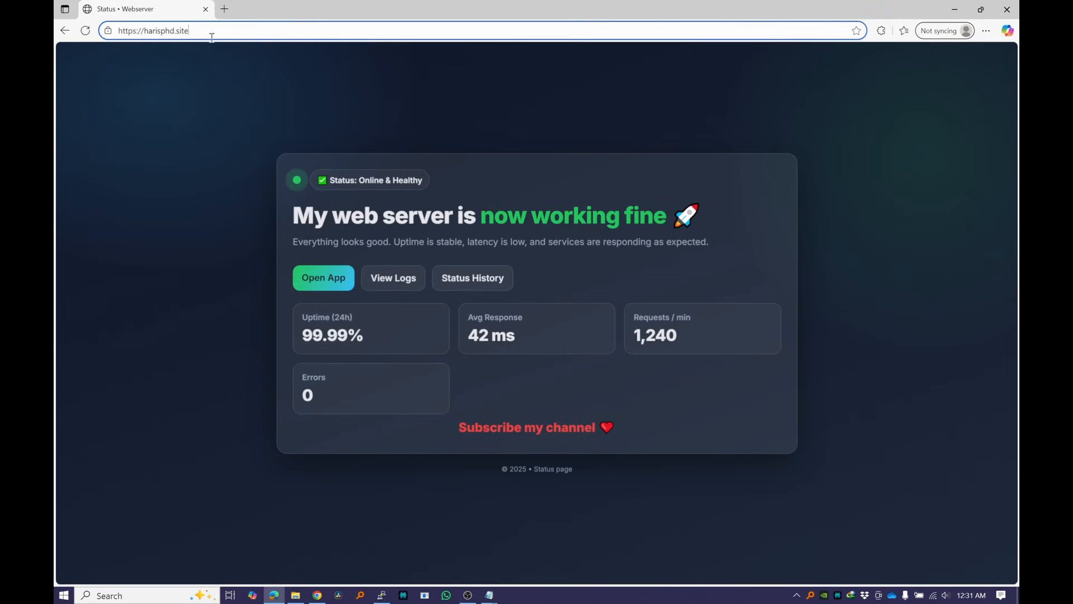
click(224, 9)
click(178, 27)
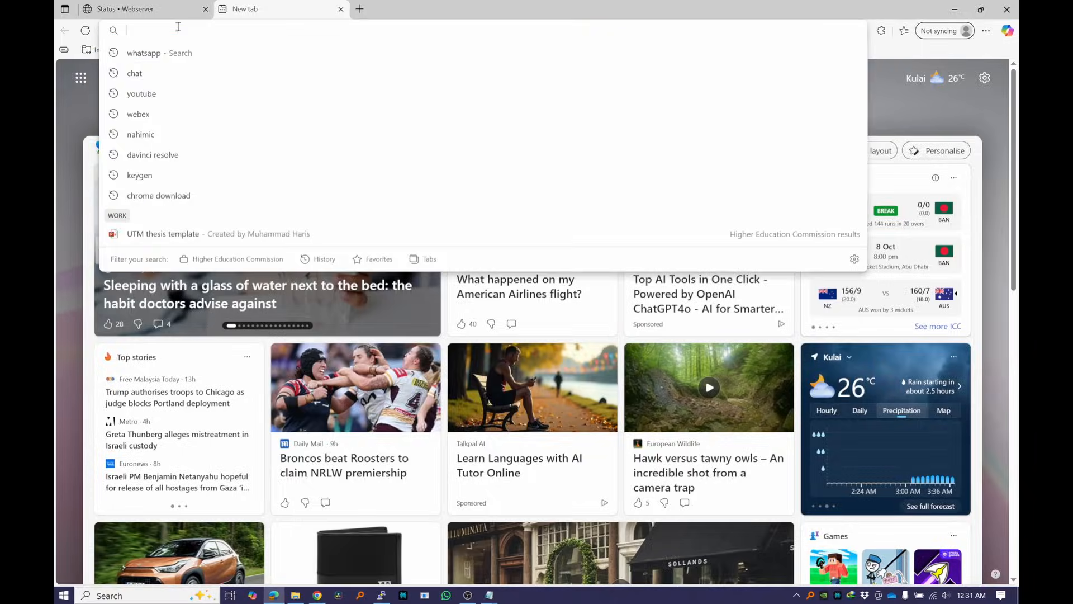
text(harisphd.site)
key(Return)
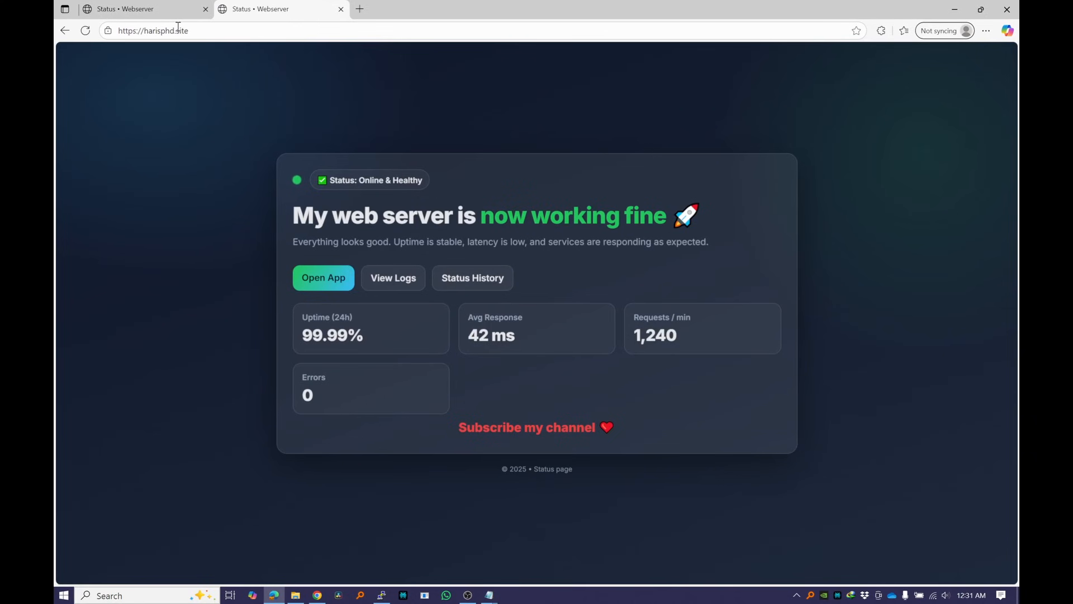
click(108, 30)
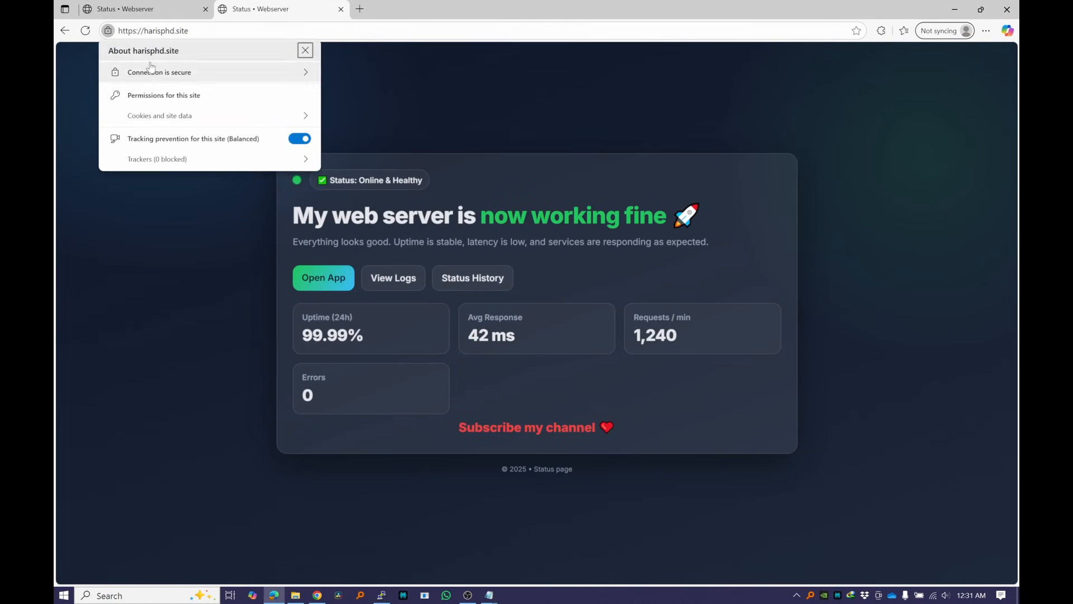
click(147, 78)
drag(140, 71, 148, 119)
click(412, 103)
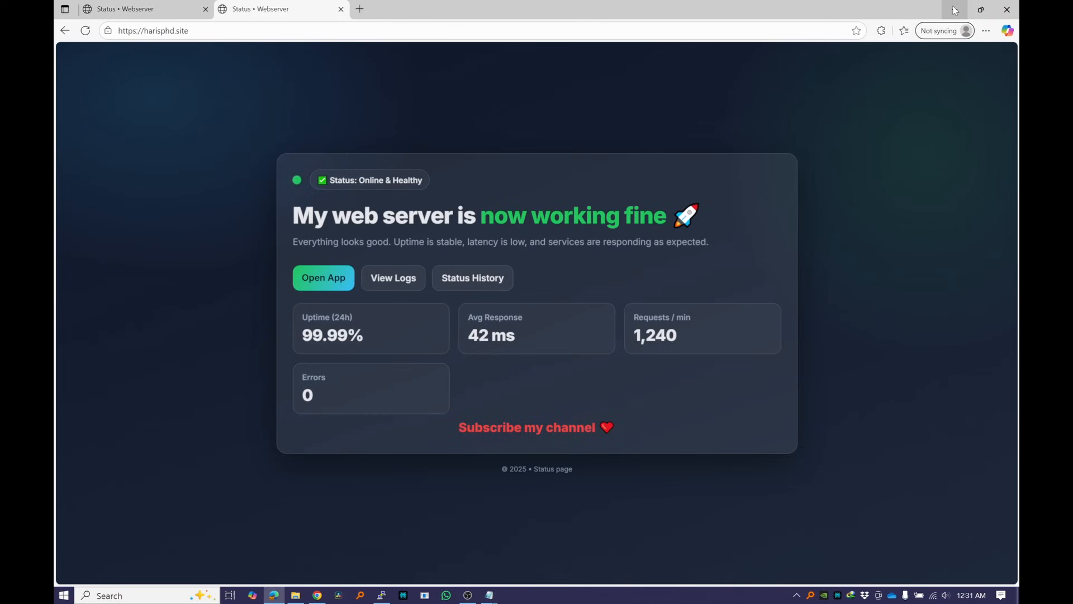
click(1006, 8)
click(413, 11)
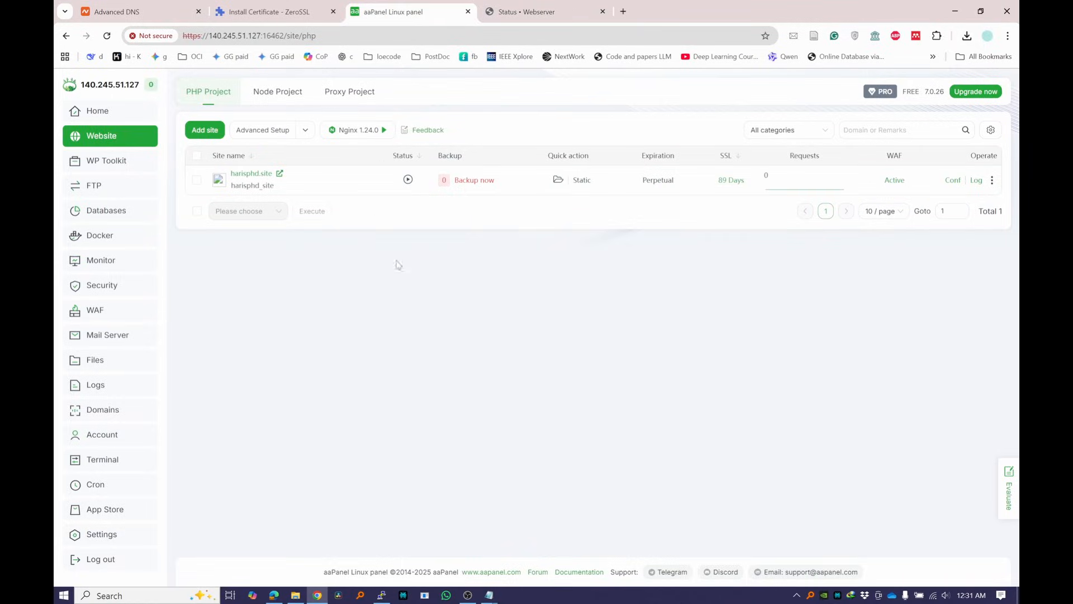